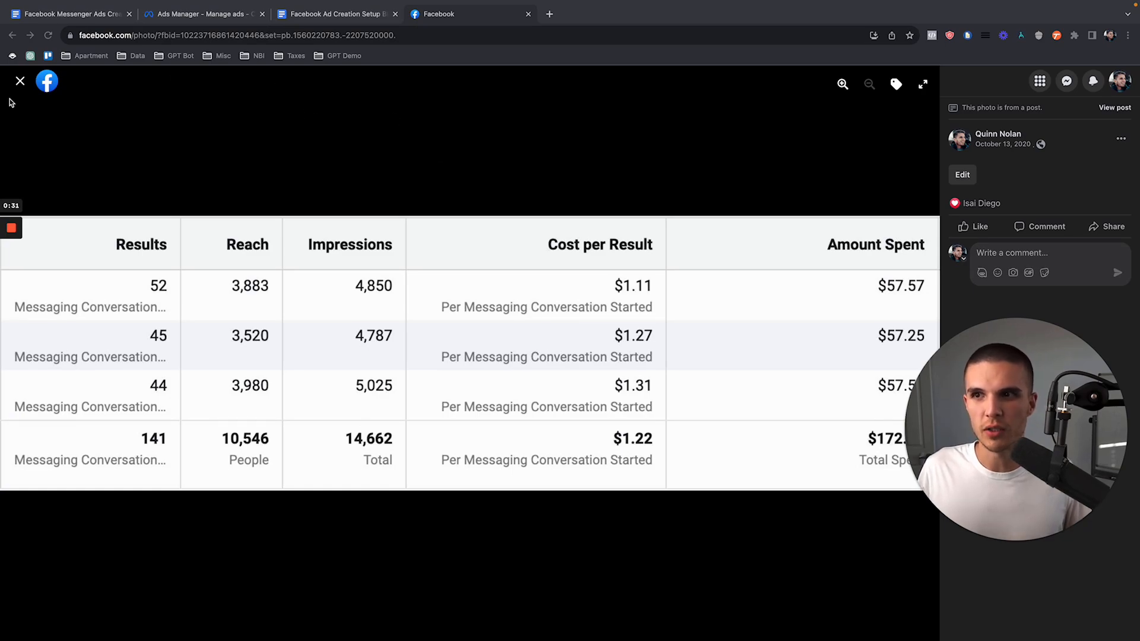
Step: Close the open ad results photo, then find and examine the Active Subscribers growth chart among the profile's photos
left_click(20, 81)
scroll(322, 314, "down", 20)
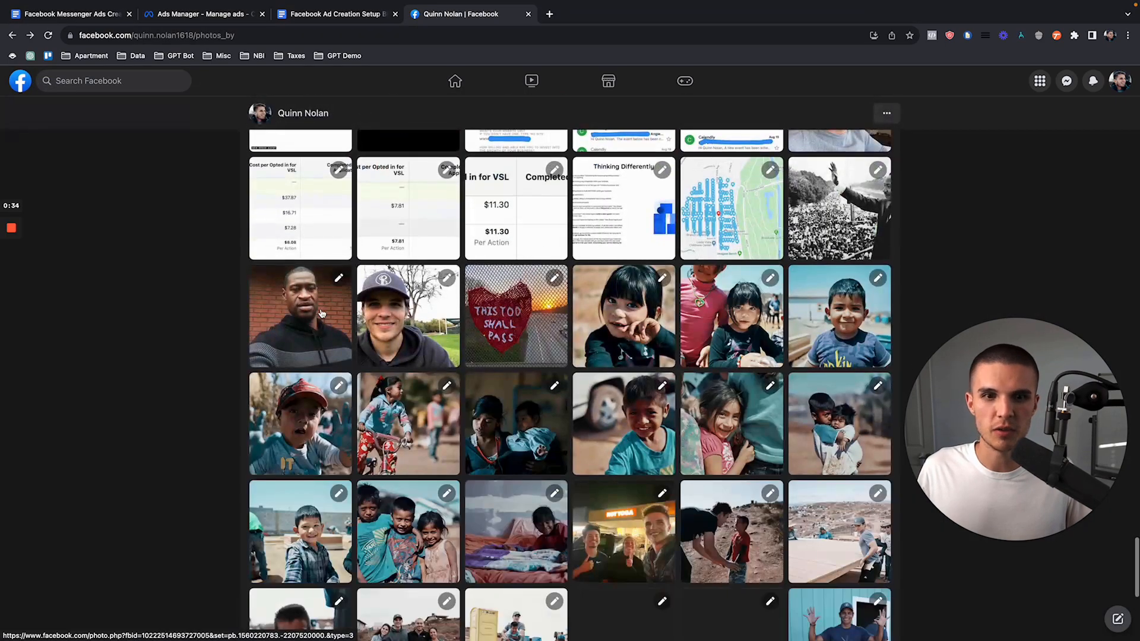
scroll(321, 314, "down", 20)
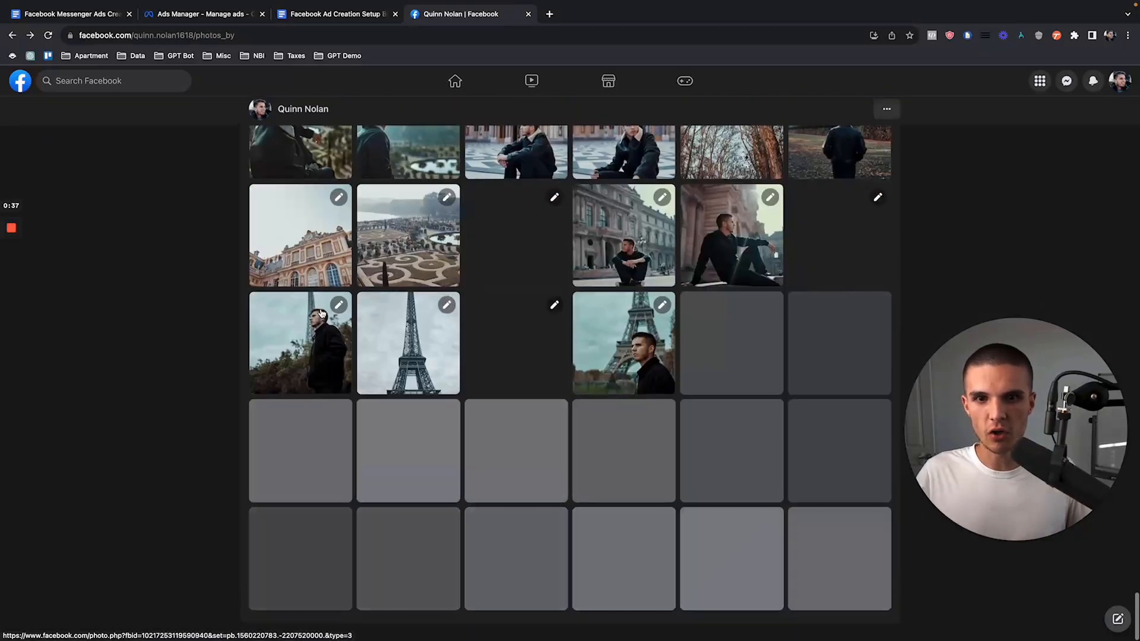
scroll(321, 313, "down", 20)
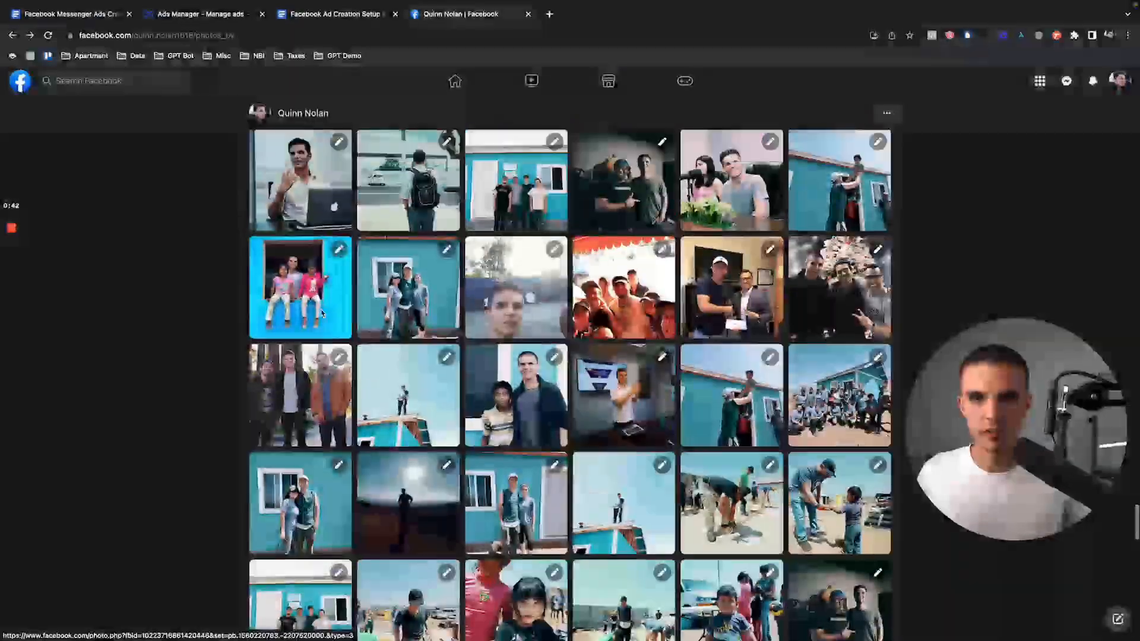
scroll(321, 314, "up", 15)
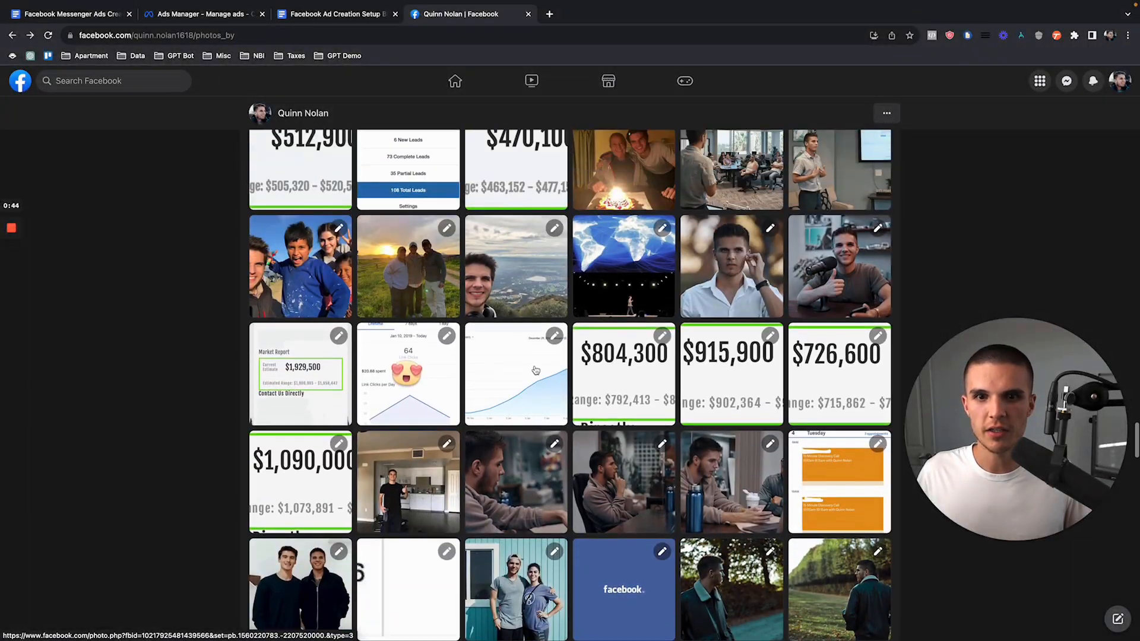
left_click(536, 370)
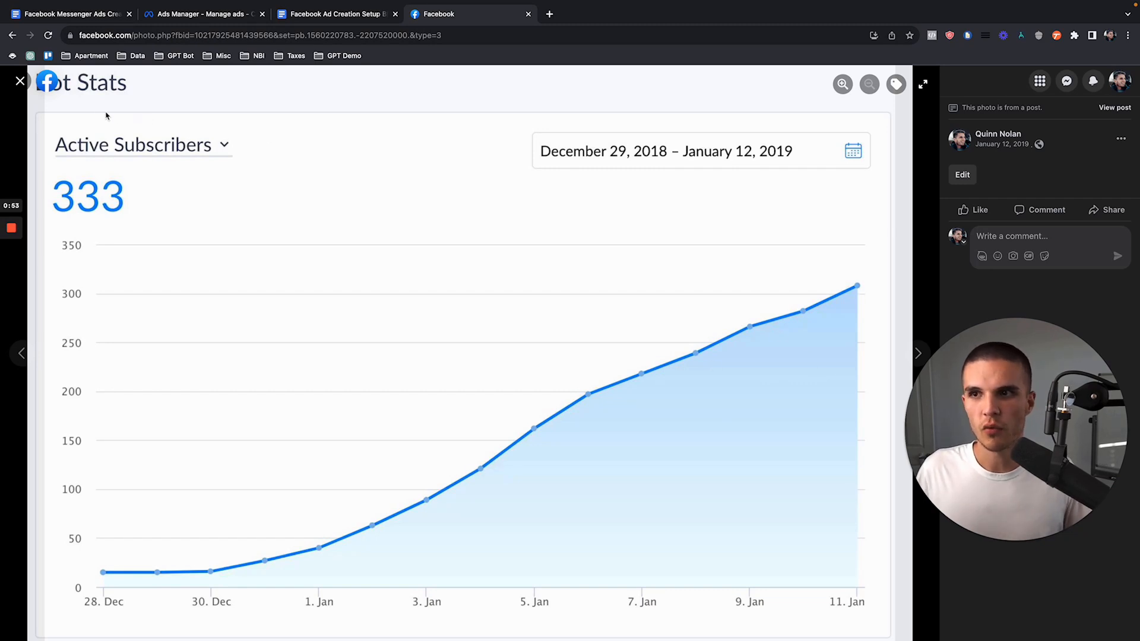
left_click(19, 81)
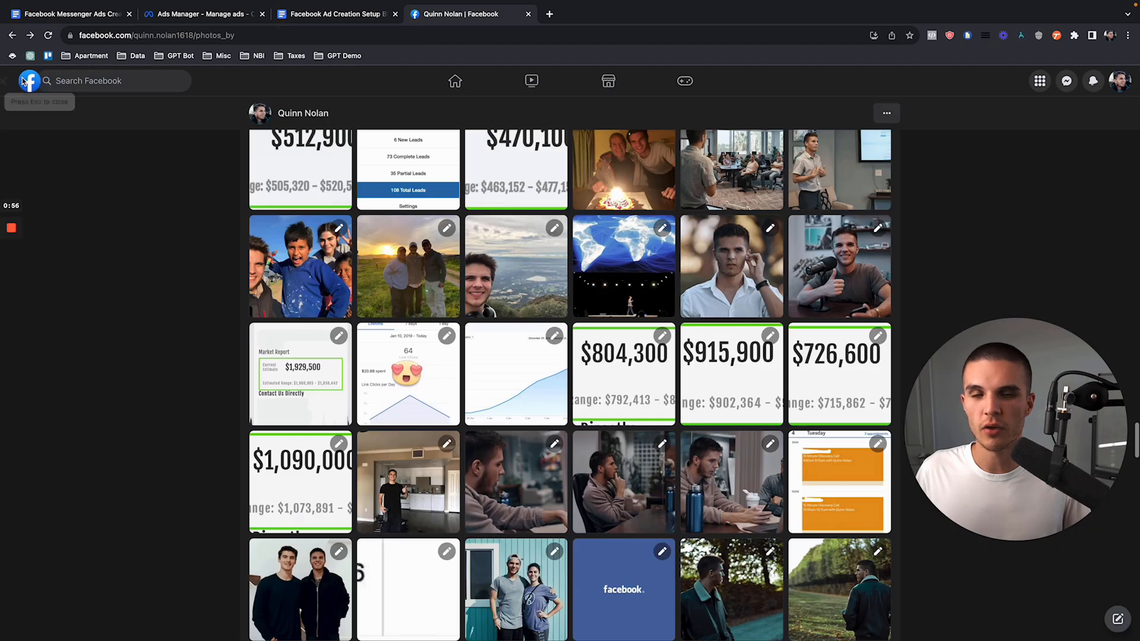
Step: Find and examine the Messenger conversation screenshot about arranging an in-person appointment among the profile's photos
scroll(230, 298, "up", 3)
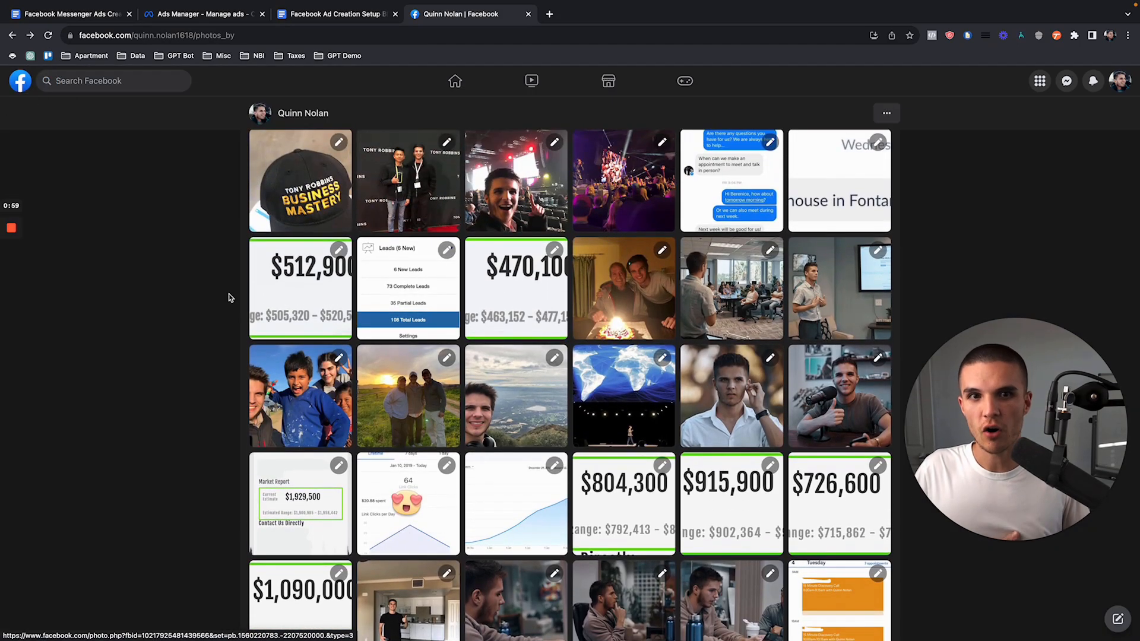
scroll(230, 298, "up", 2)
left_click(732, 276)
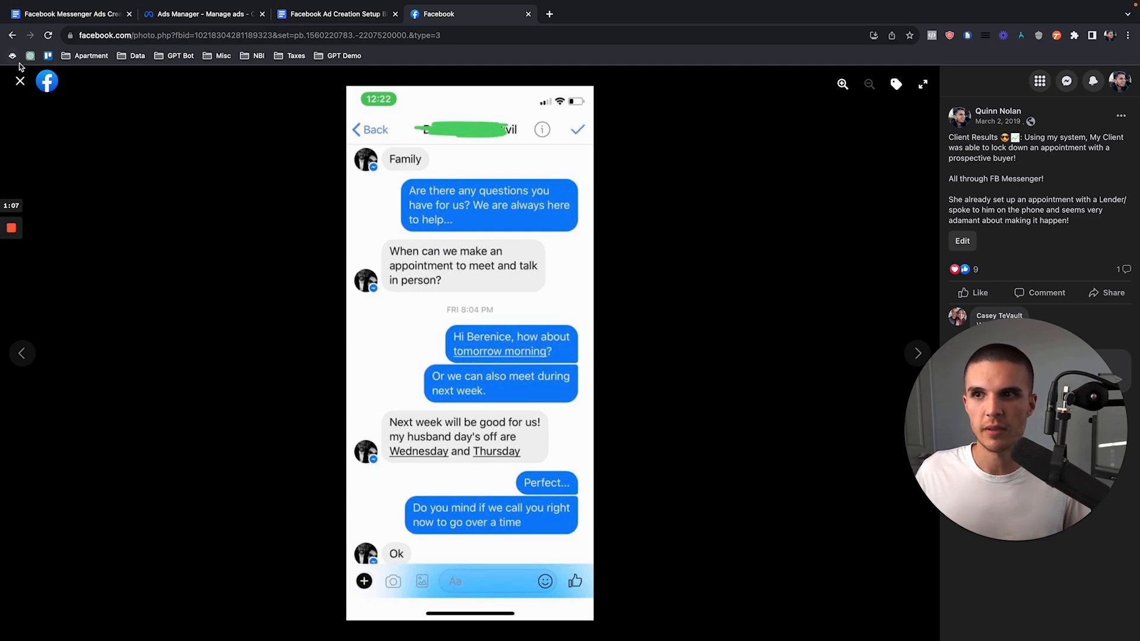
left_click(20, 80)
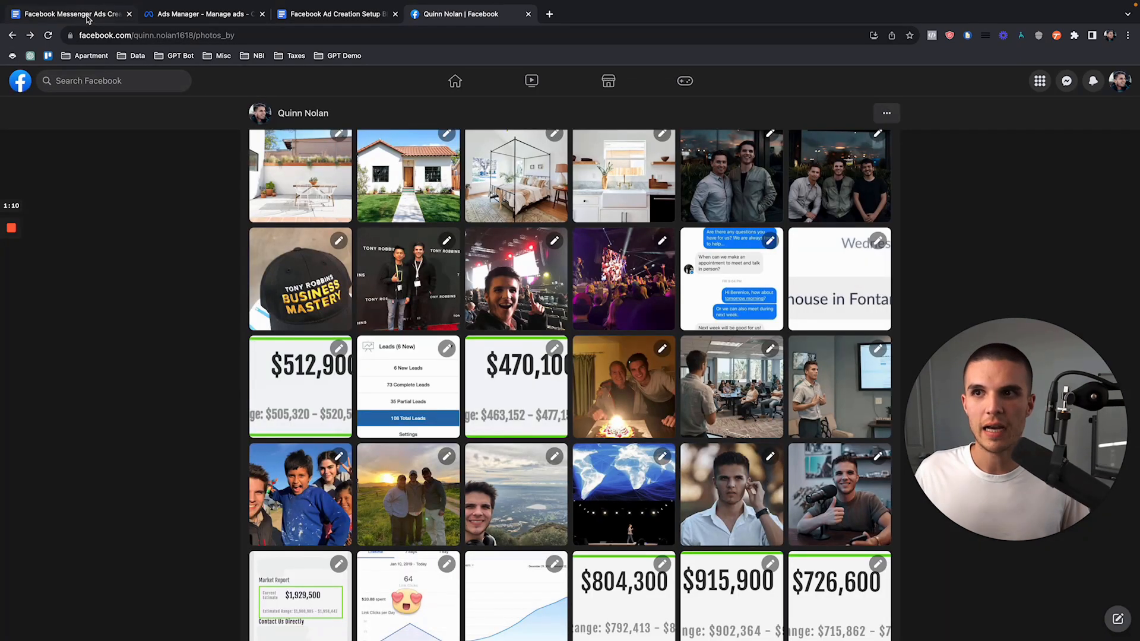
Step: Highlight the title in the Facebook Messenger Ads Creation Setup Blueprint document and look at the Campaigns page in Ads Manager
left_click(89, 15)
left_click_drag(349, 206, 667, 210)
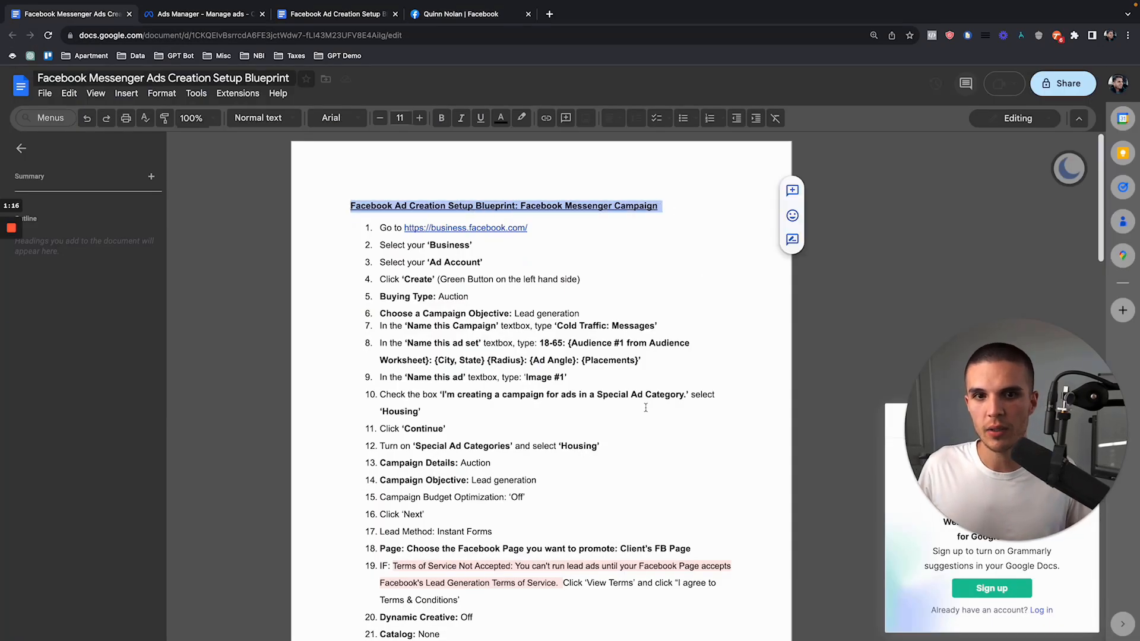
left_click(231, 15)
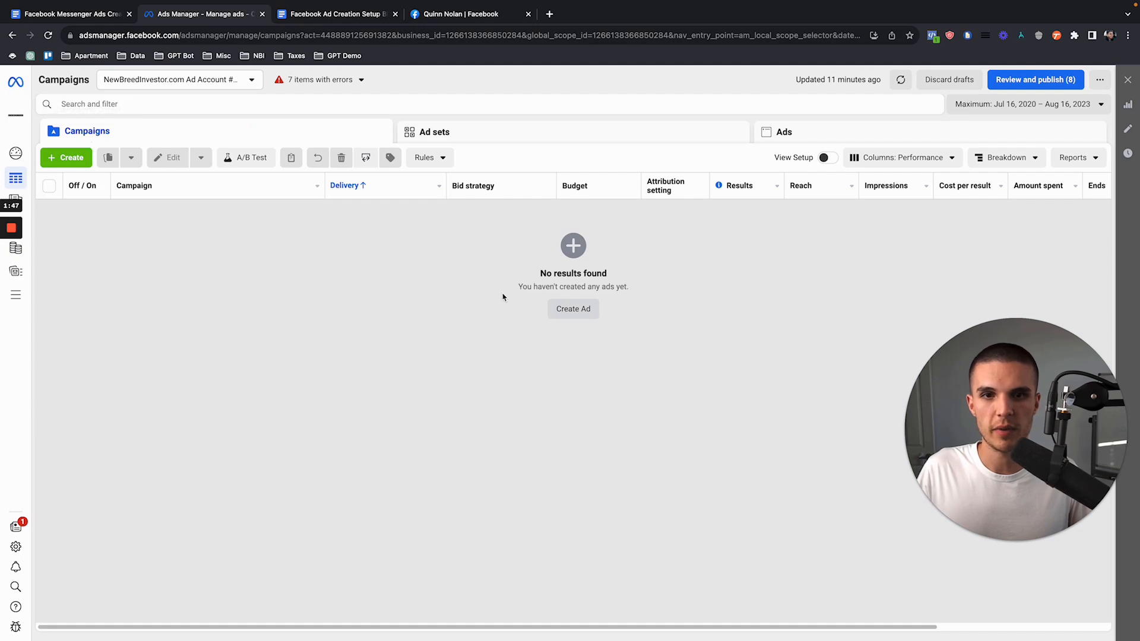
Step: Return to the blueprint document in Google Docs and look through its numbered campaign setup instructions
left_click(78, 14)
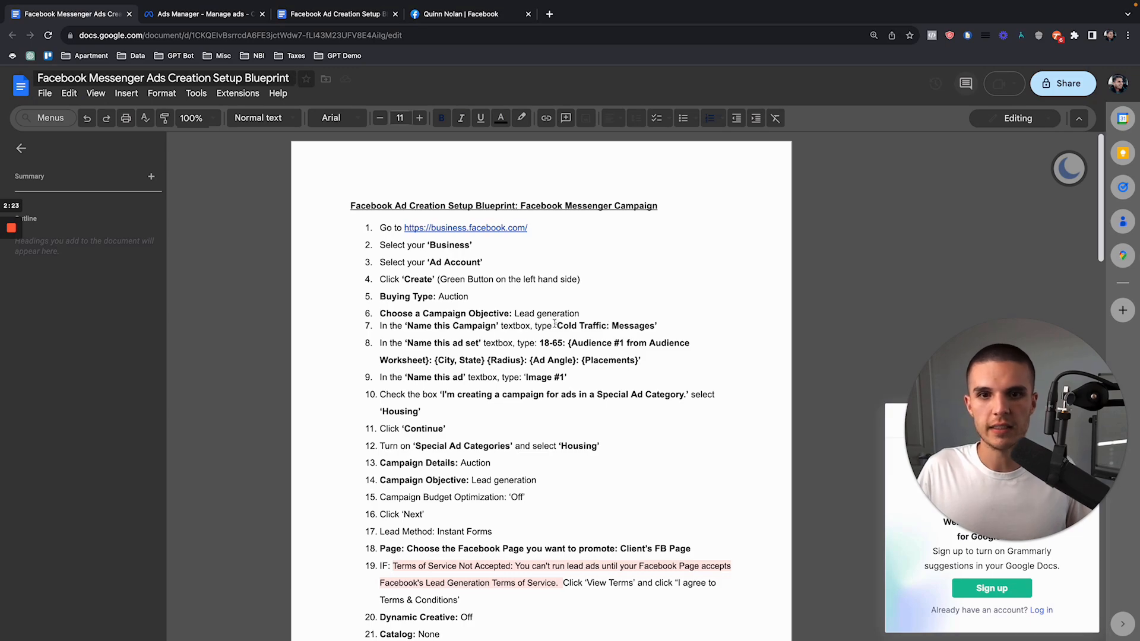
left_click_drag(554, 325, 658, 325)
left_click(386, 225)
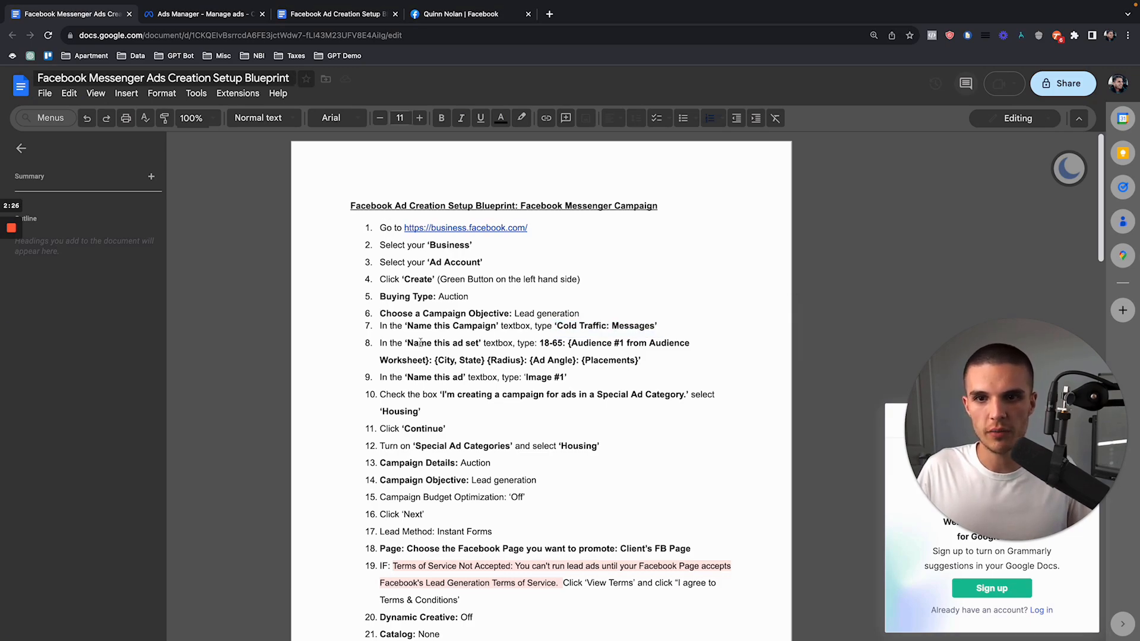
scroll(421, 343, "down", 15)
scroll(440, 343, "up", 20)
scroll(463, 342, "down", 12)
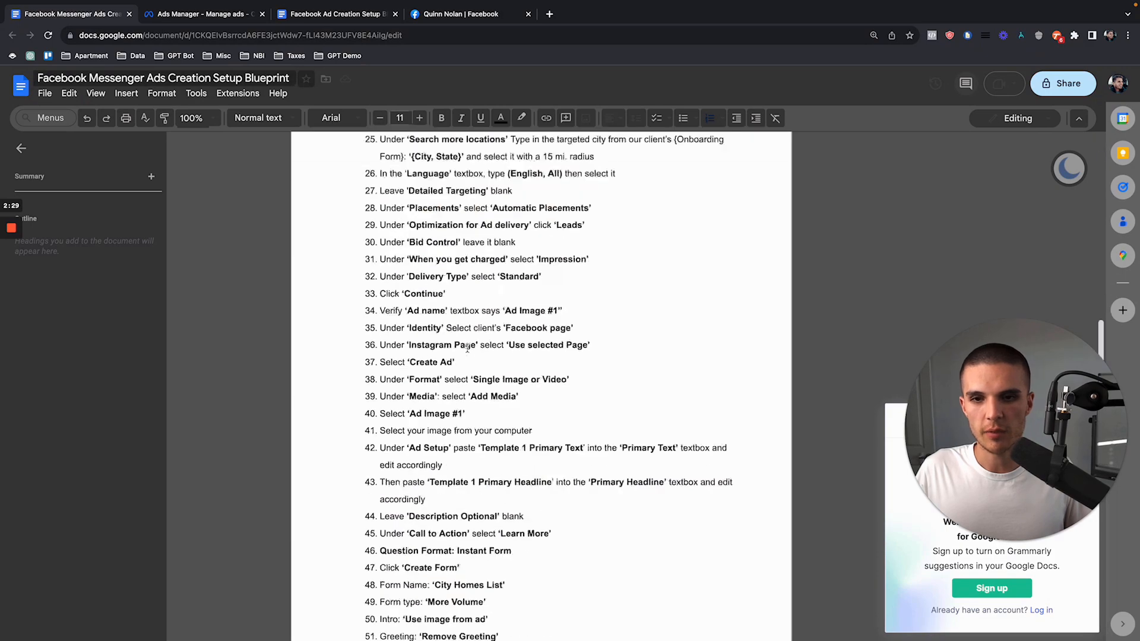
scroll(469, 335, "up", 11)
scroll(465, 333, "up", 2)
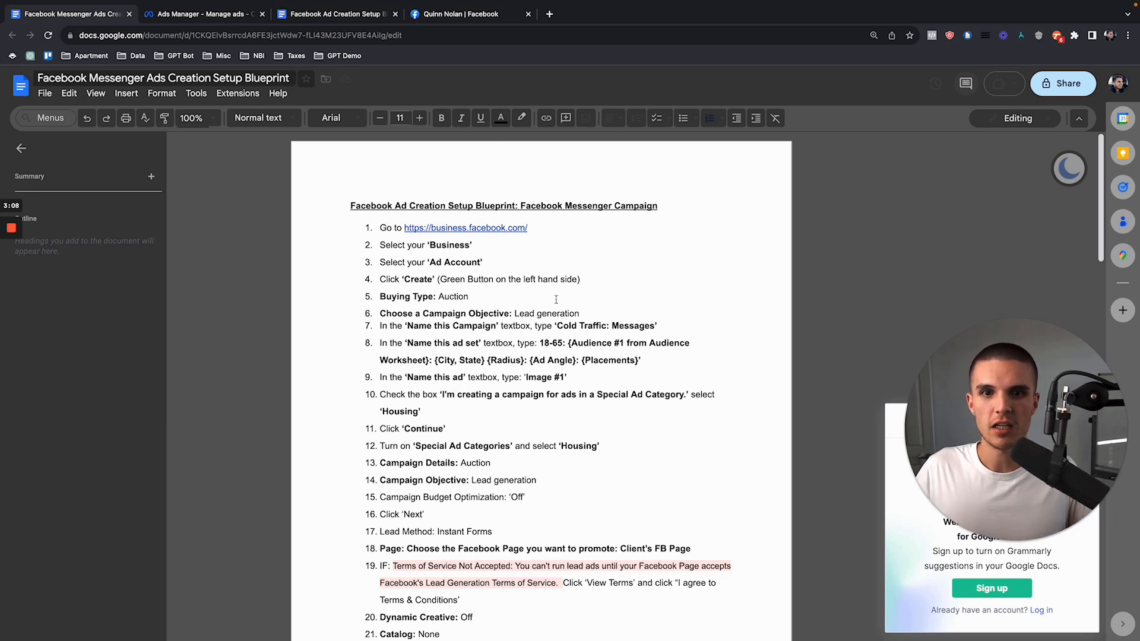
Step: Examine the blueprint's instructions for naming the campaign, ad set and ad
left_click_drag(556, 326, 667, 325)
left_click(659, 355)
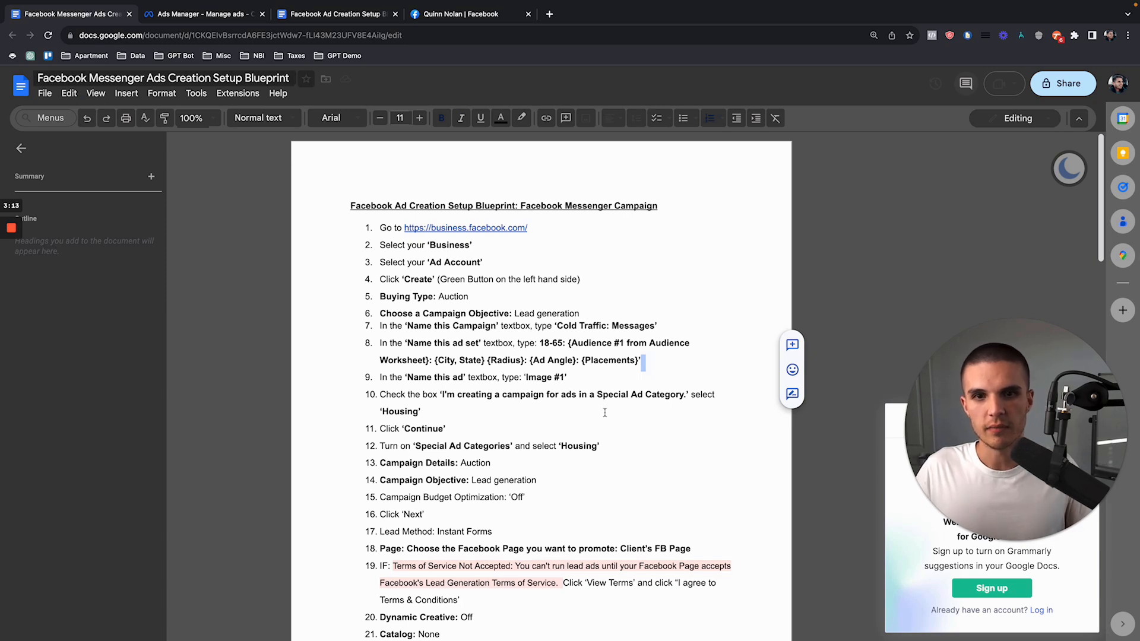
left_click(633, 377)
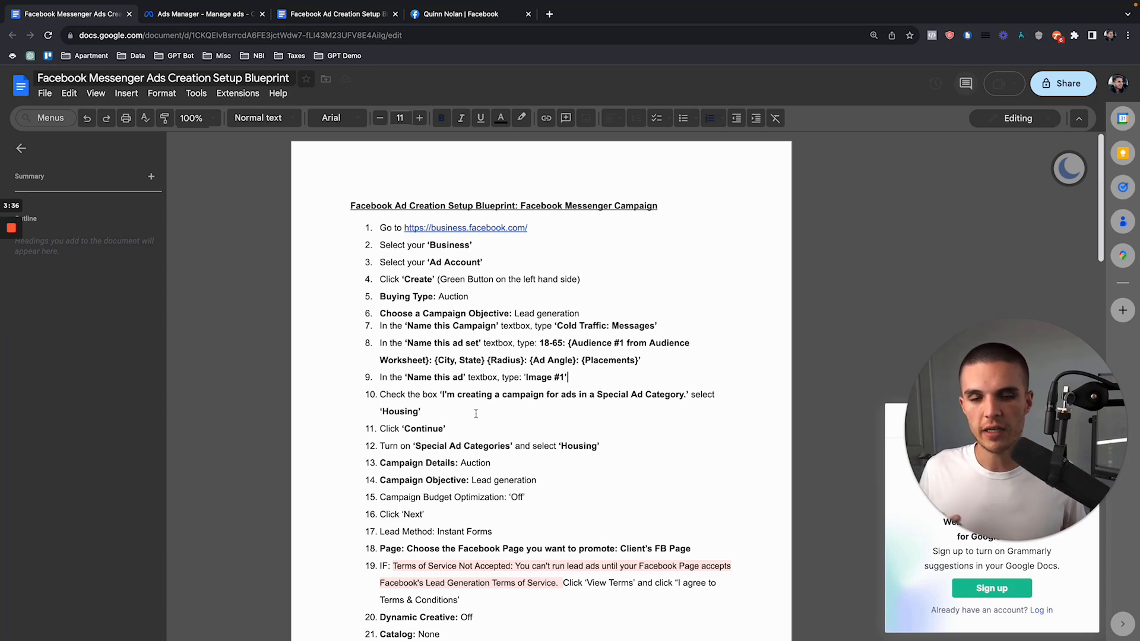
scroll(463, 392, "down", 8)
scroll(447, 370, "up", 8)
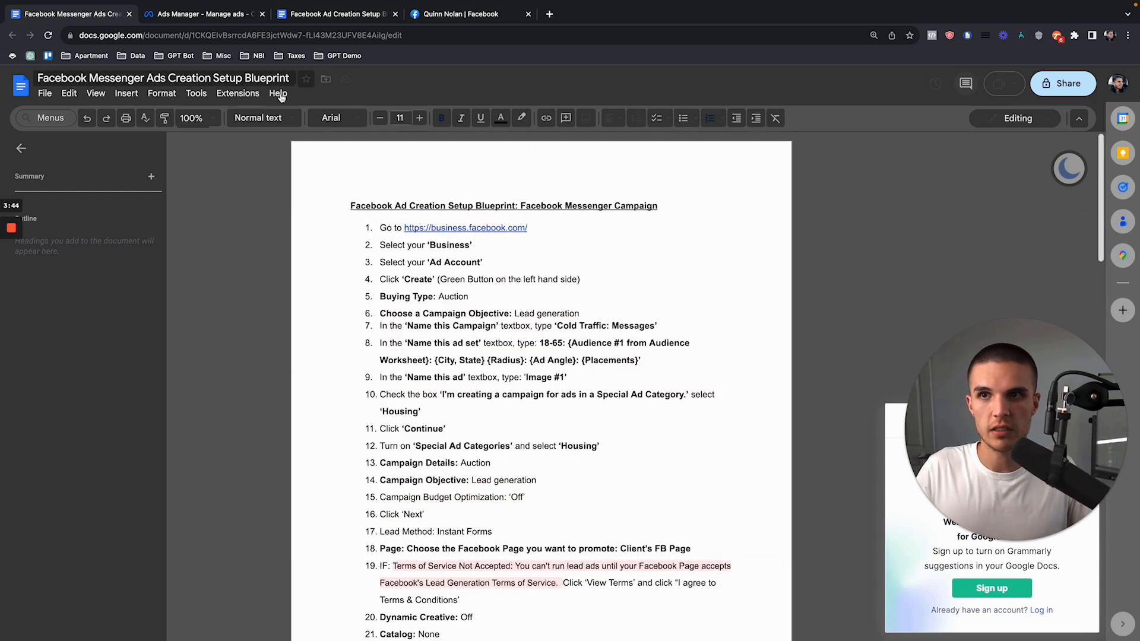
Step: Switch to Ads Manager, start a new campaign with the Engagement objective and expand its optional naming section
left_click(221, 14)
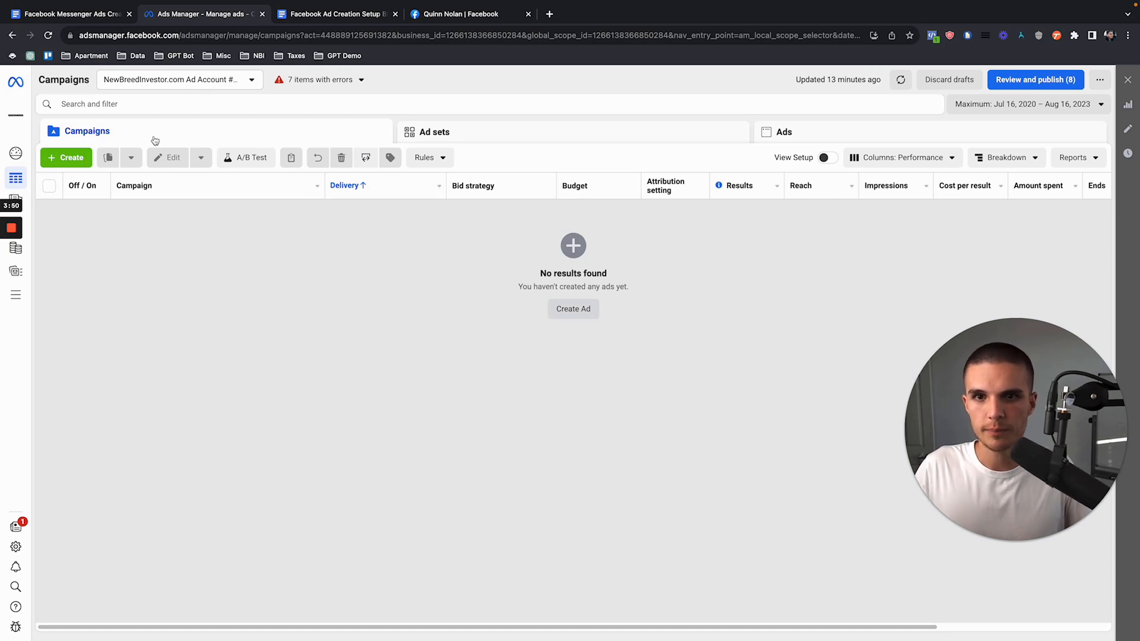
left_click(70, 157)
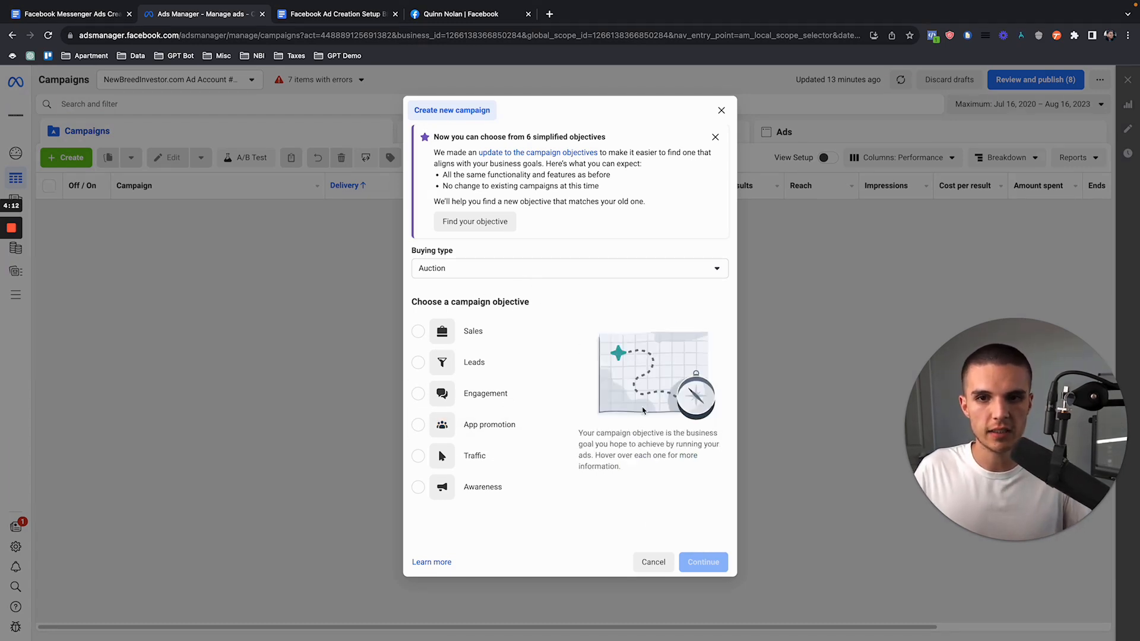
mouse_move(434, 397)
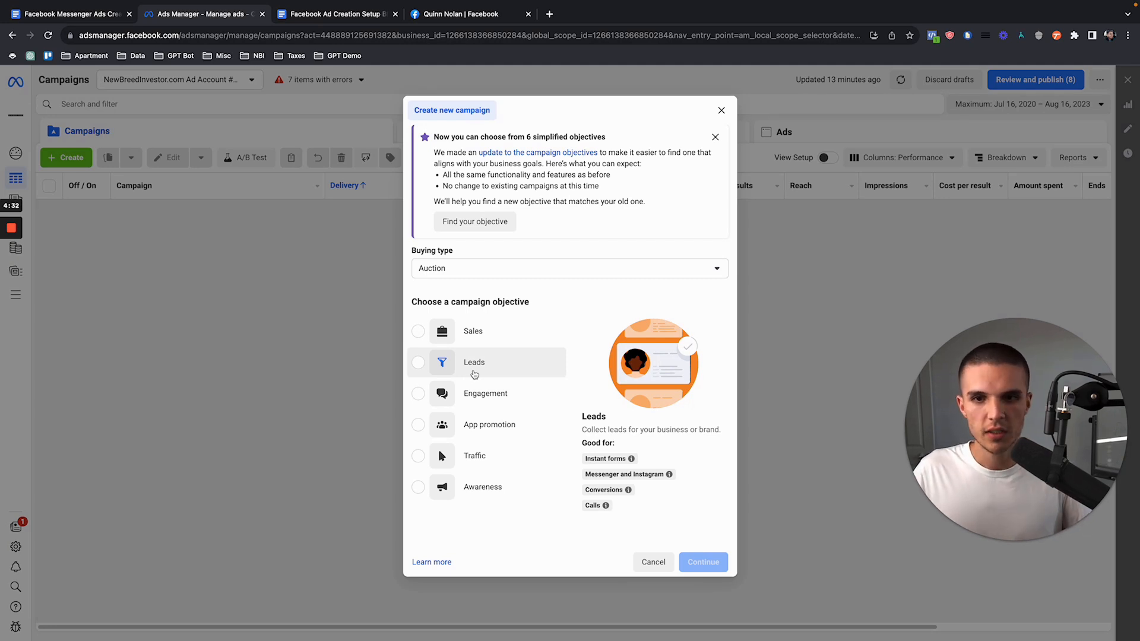
left_click(451, 394)
left_click(570, 547)
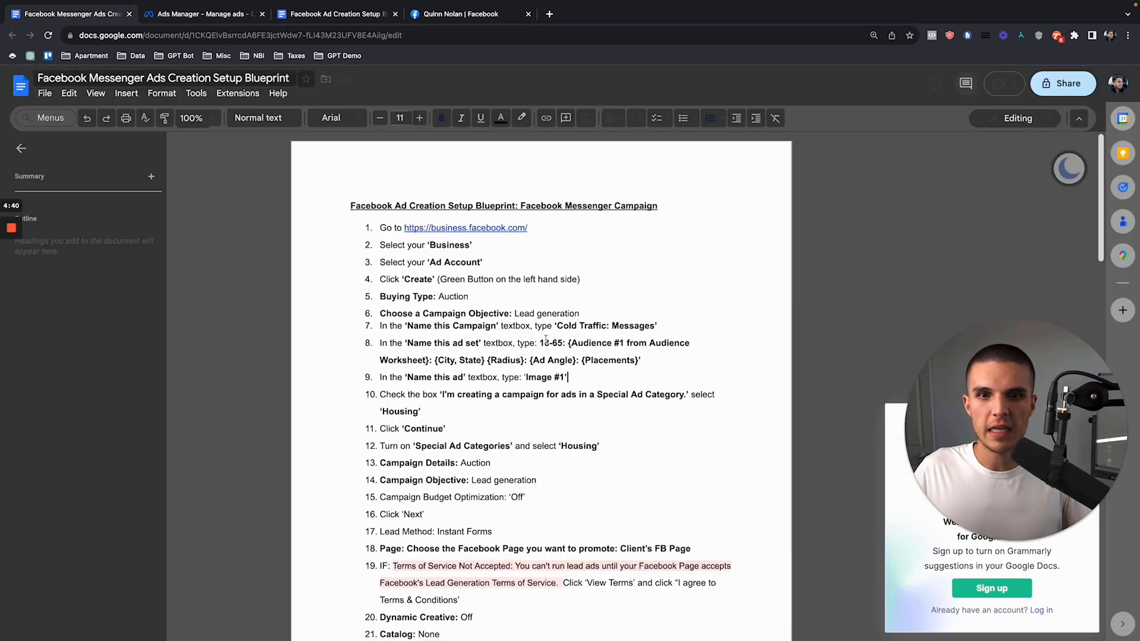
Step: Copy "Cold Traffic: Messages" from the blueprint document and use it as the new campaign's name in Ads Manager
left_click_drag(557, 326, 653, 326)
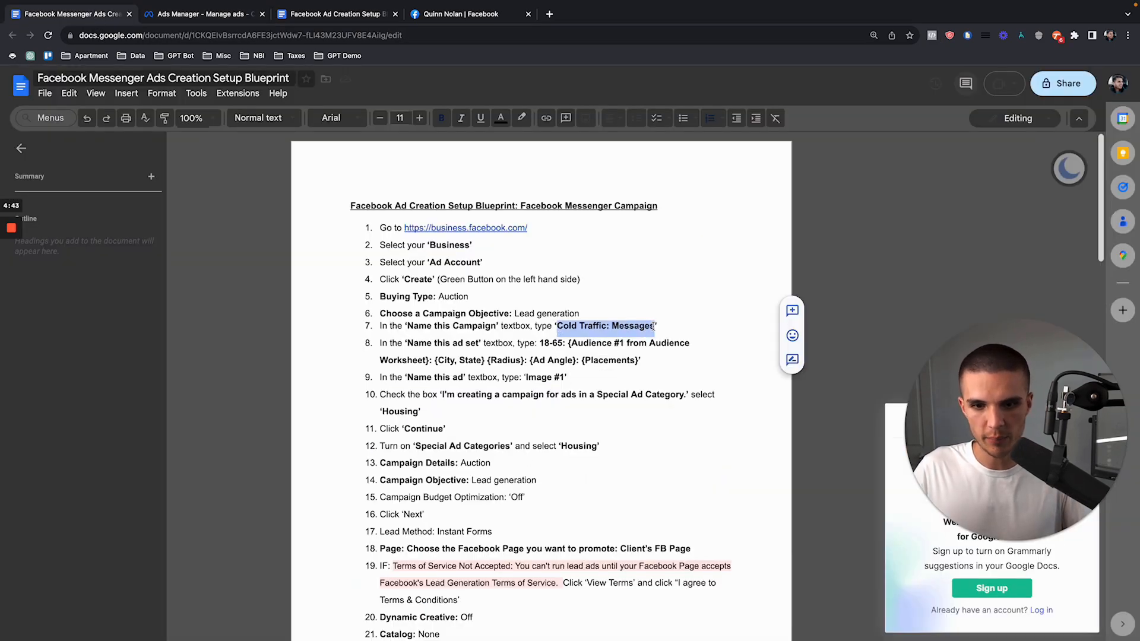
key("ctrl+c")
left_click(199, 15)
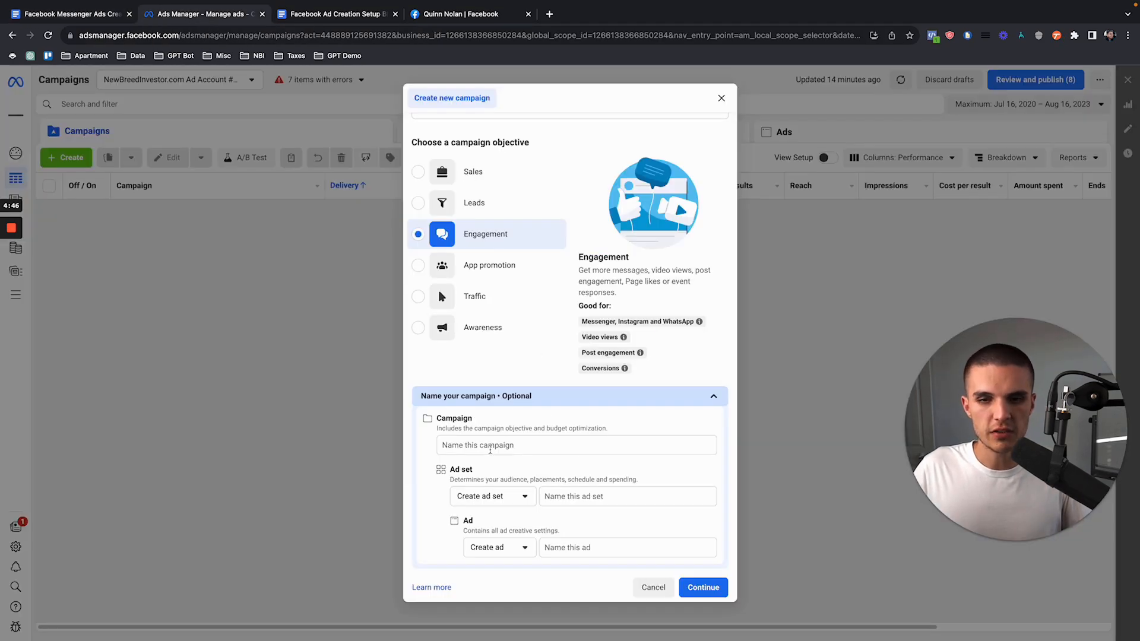
left_click(490, 446)
key("ctrl+v")
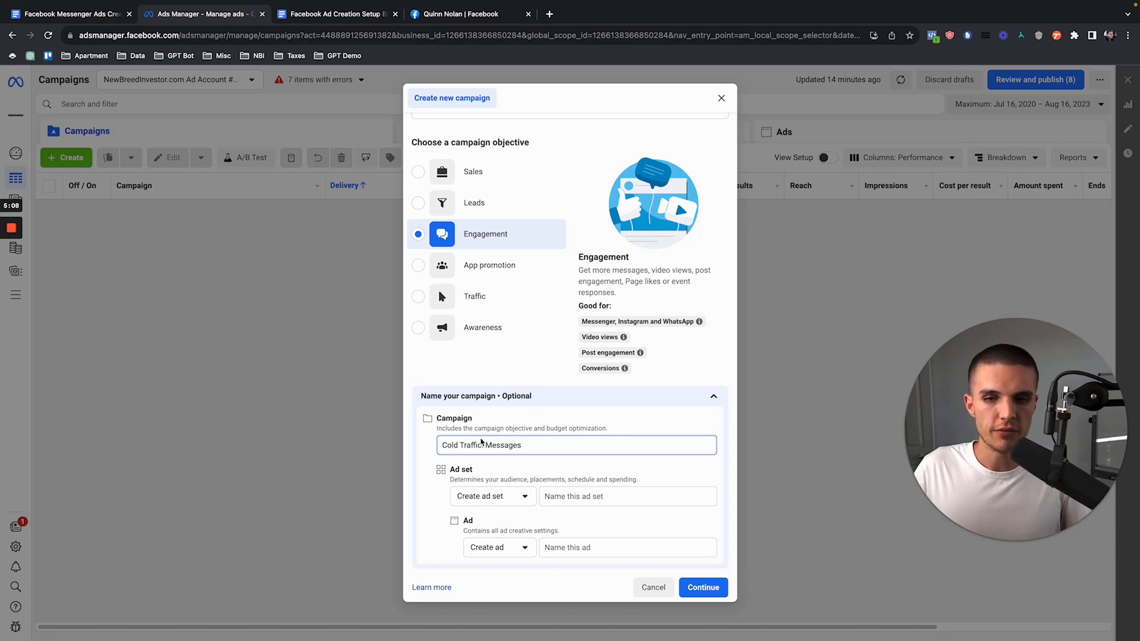
left_click_drag(541, 449, 553, 424)
left_click(539, 425)
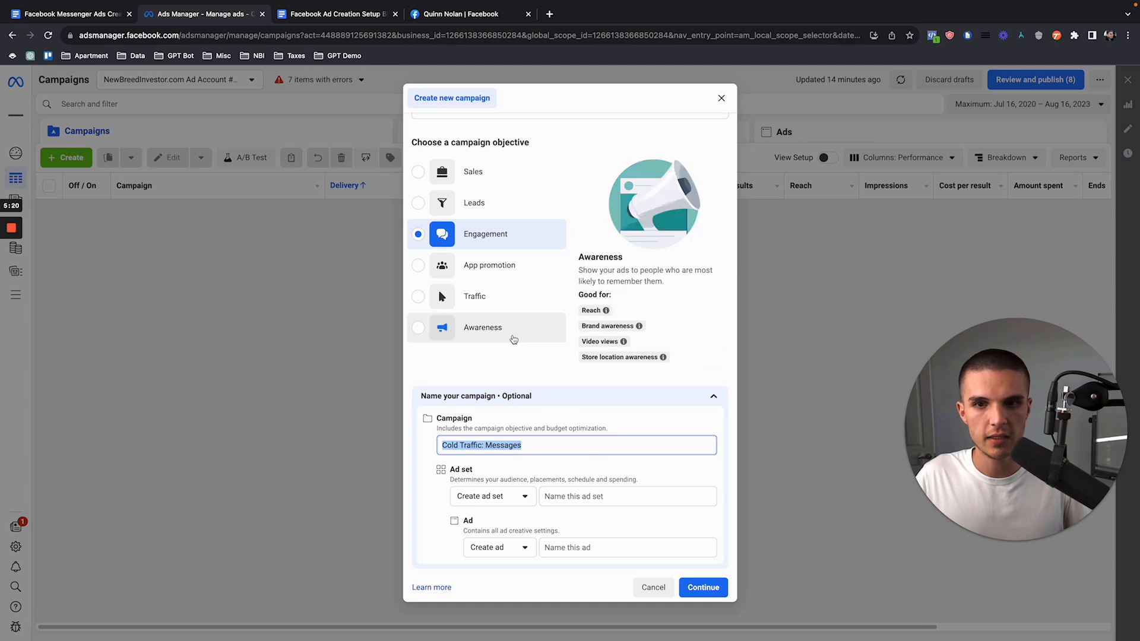
left_click(428, 457)
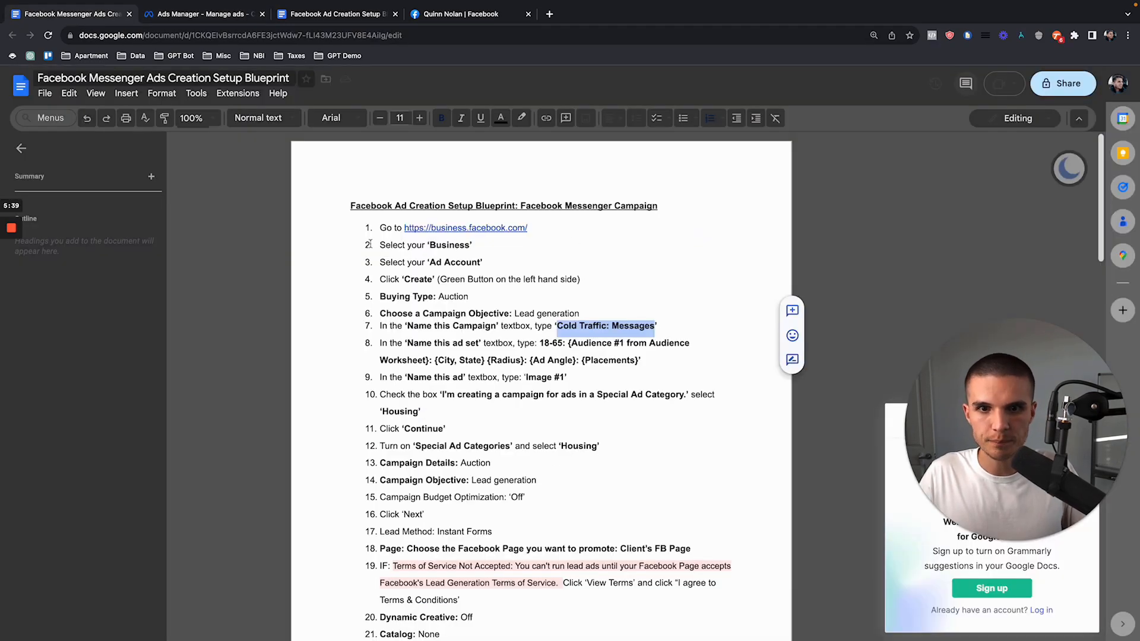
Step: Copy the blueprint's ad set name "18-65: {Audience #1 from Audience Worksheet}: {City, State} {Radius}: {Ad Angle}: {Placements}" into the campaign's ad set name
left_click_drag(540, 343, 640, 358)
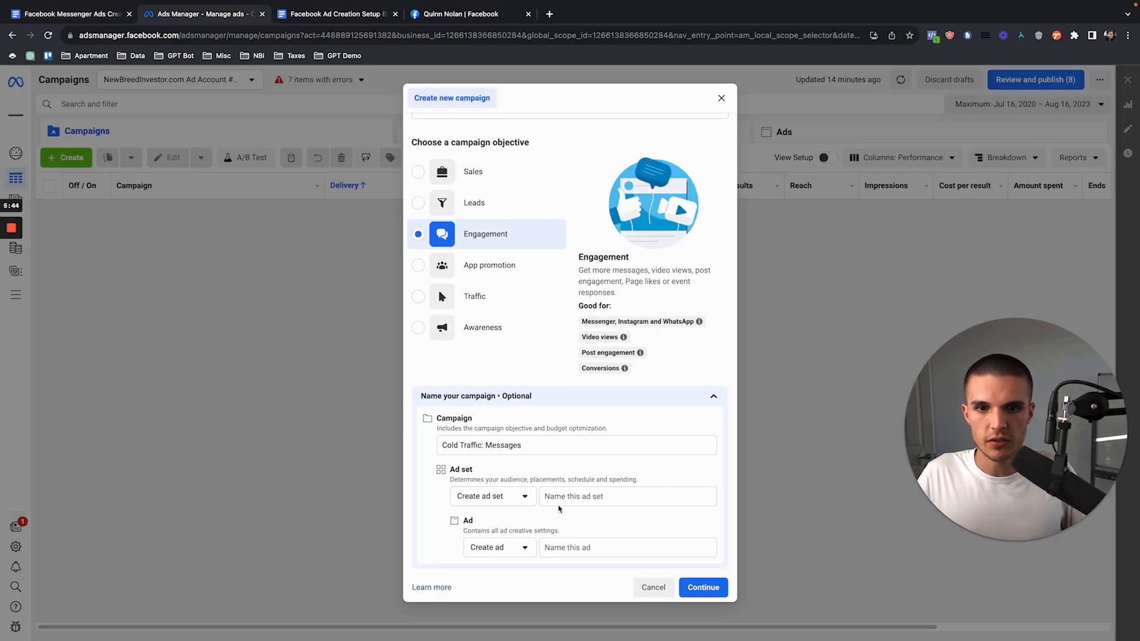
left_click(575, 497)
key("ctrl+v")
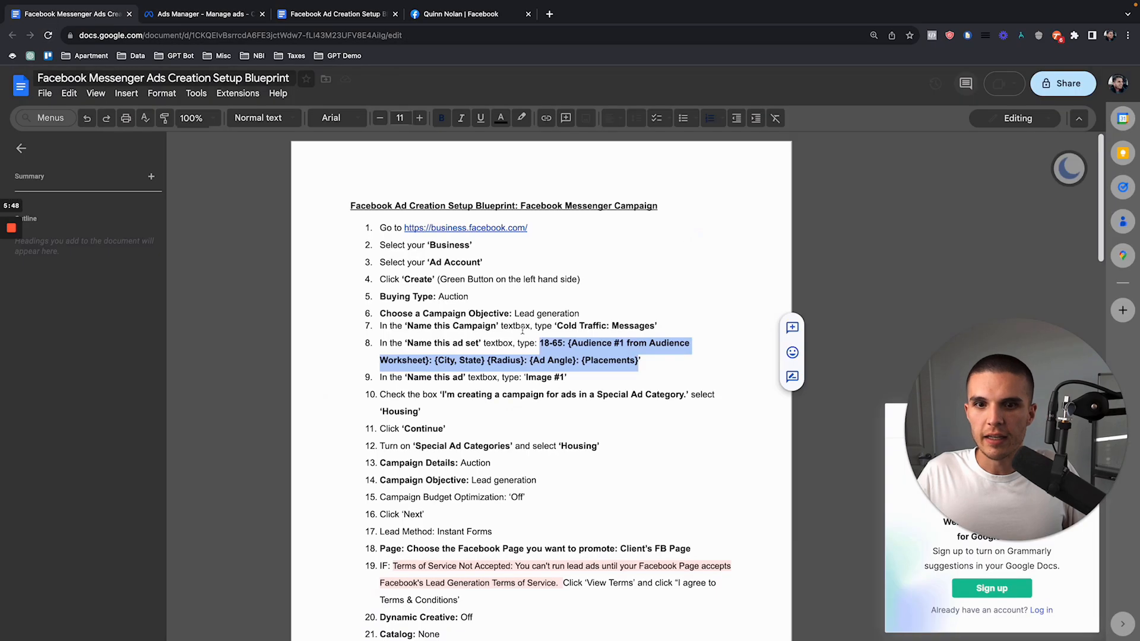
Step: Copy "Image #1" from the blueprint document and use it as the ad's name in the new campaign
left_click_drag(565, 378, 526, 377)
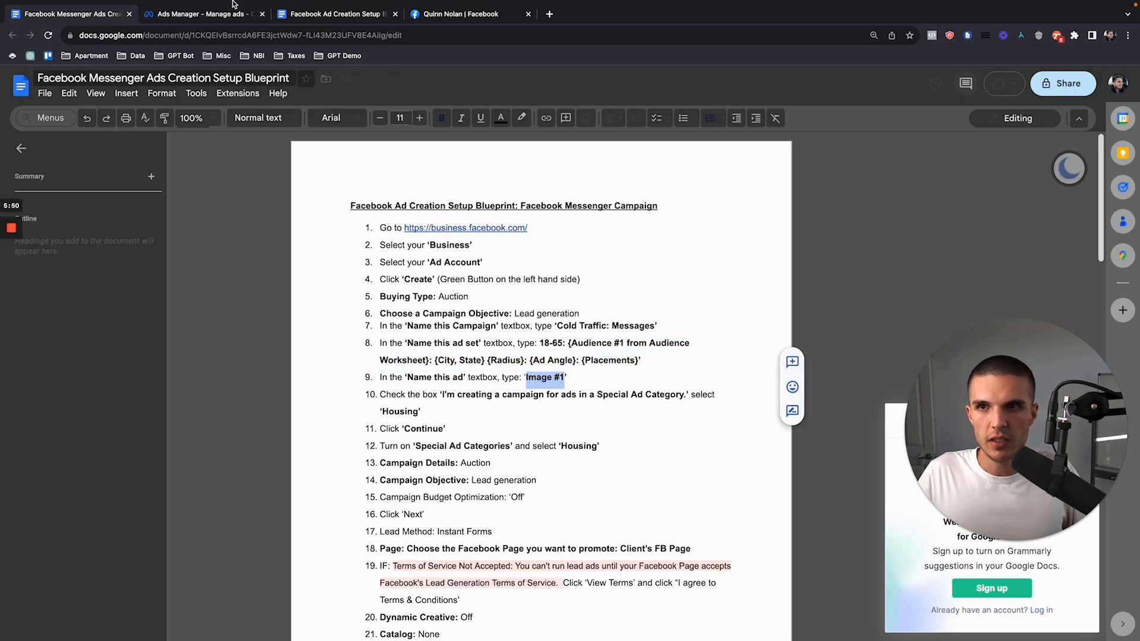
left_click(208, 50)
key("cmd+v")
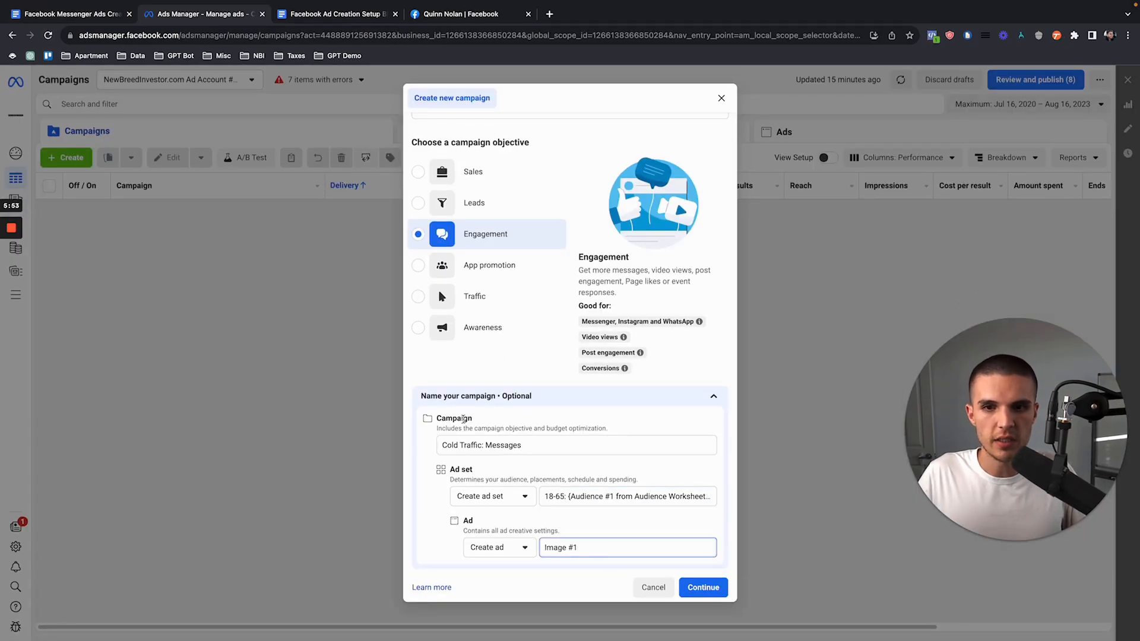
Step: Accept the campaign names and create the campaign with the Manual engagement campaign setup
left_click(703, 588)
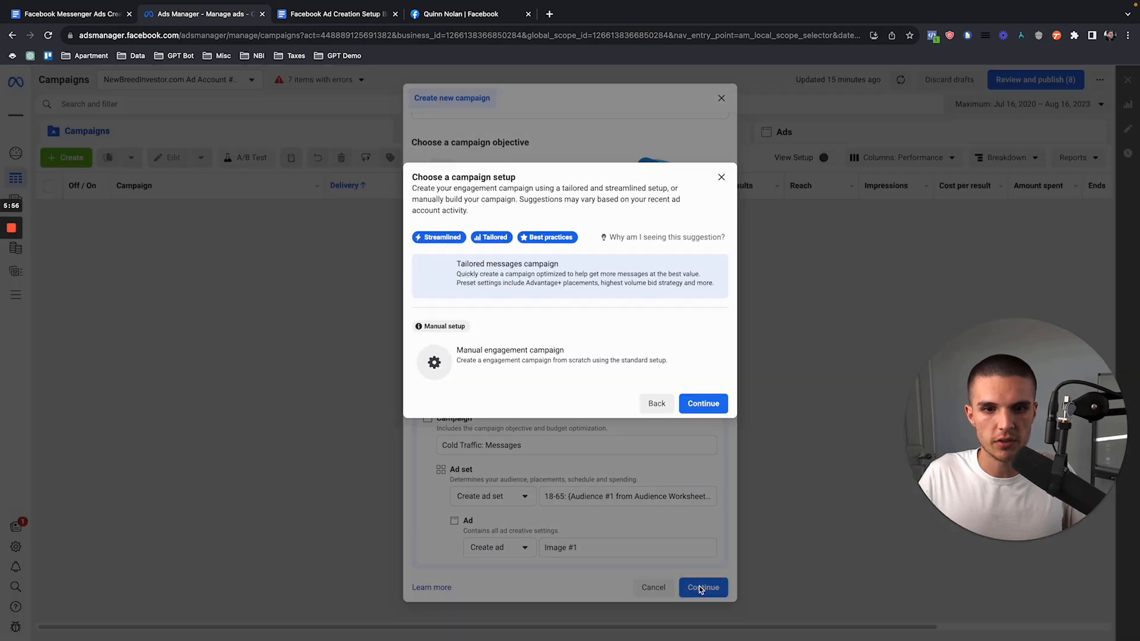
left_click(528, 378)
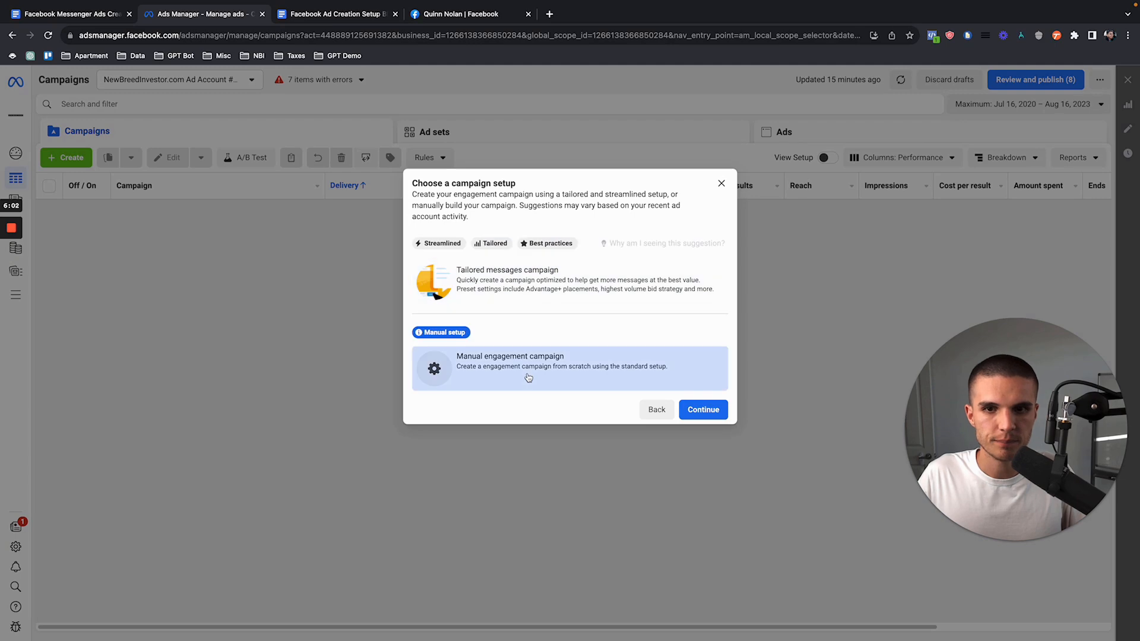
left_click(695, 411)
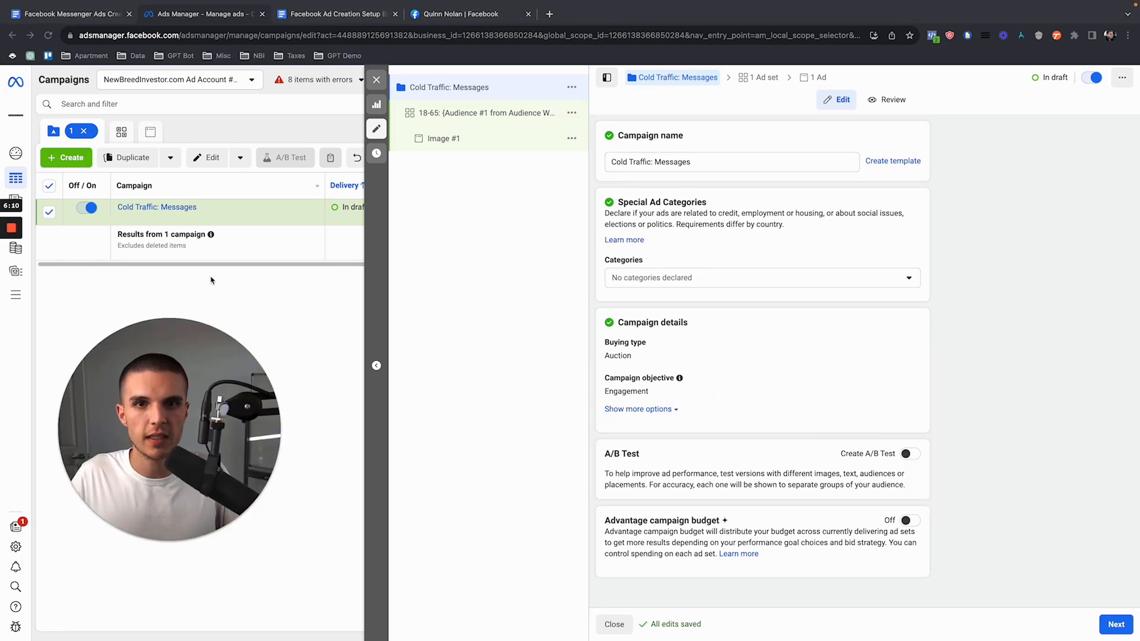
Step: Declare Housing as the special ad category for the Cold Traffic: Messages campaign
left_click(706, 278)
left_click(682, 389)
left_click(746, 246)
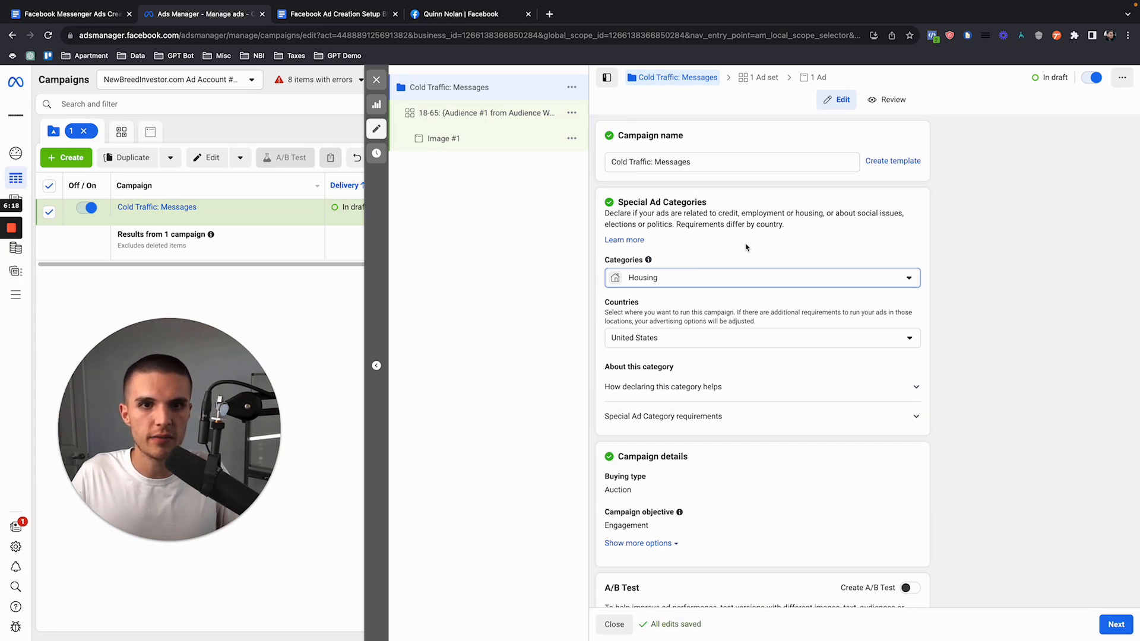
left_click(711, 279)
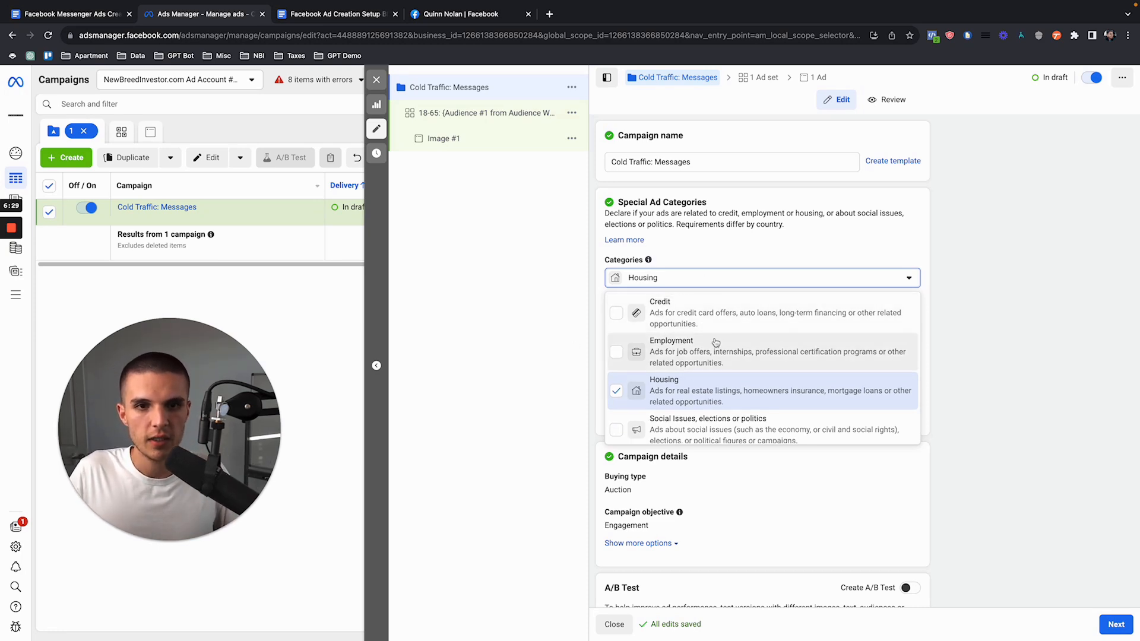
left_click(701, 266)
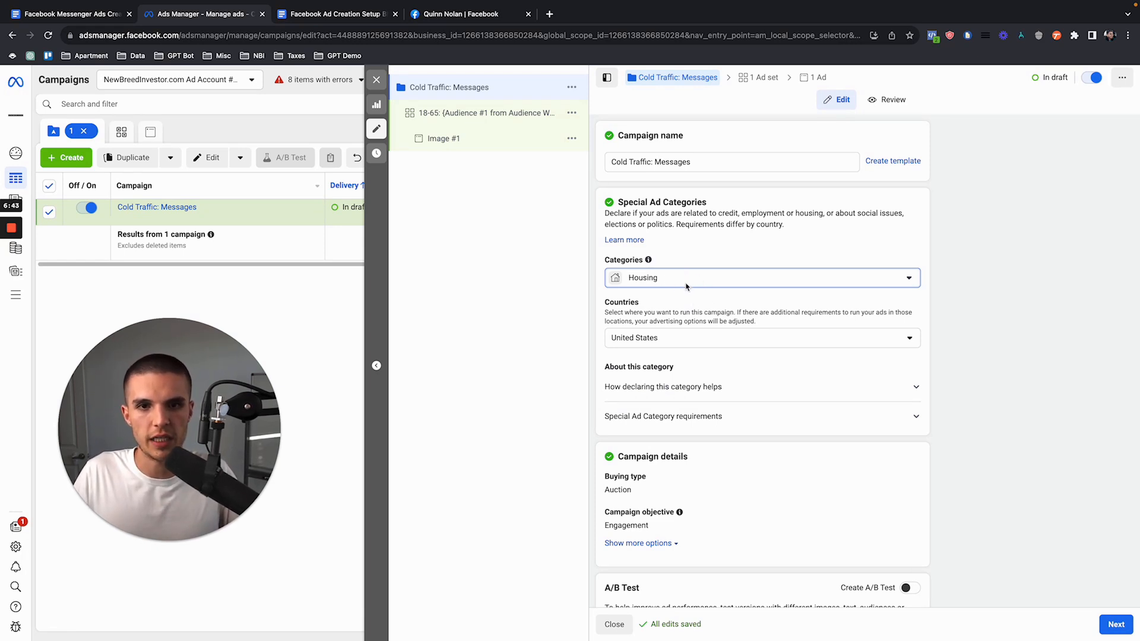
scroll(713, 296, "down", 3)
scroll(742, 261, "up", 1)
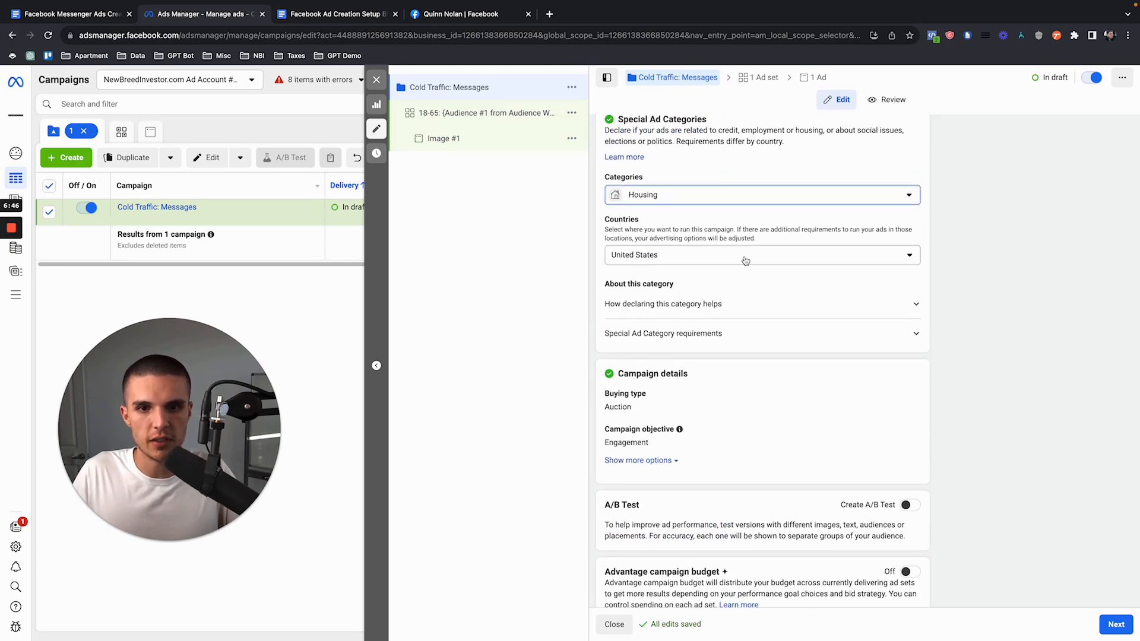
Step: Turn on Advantage campaign budget for the Cold Traffic: Messages campaign and dismiss the zero-results recommendation
scroll(746, 261, "down", 1)
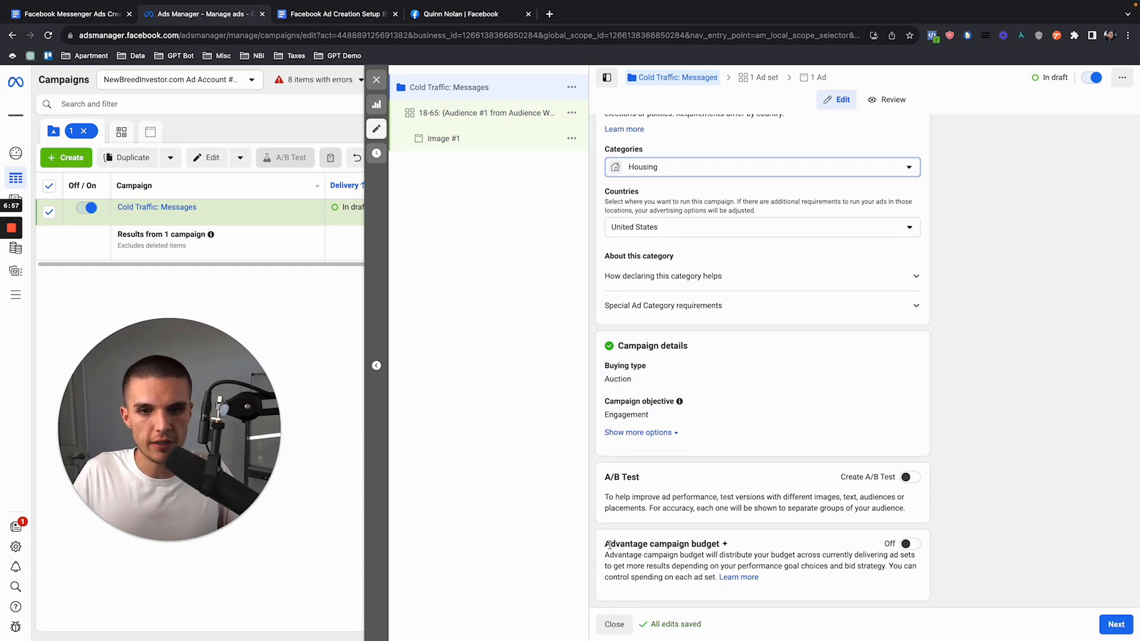
left_click_drag(606, 545, 719, 545)
left_click(814, 558)
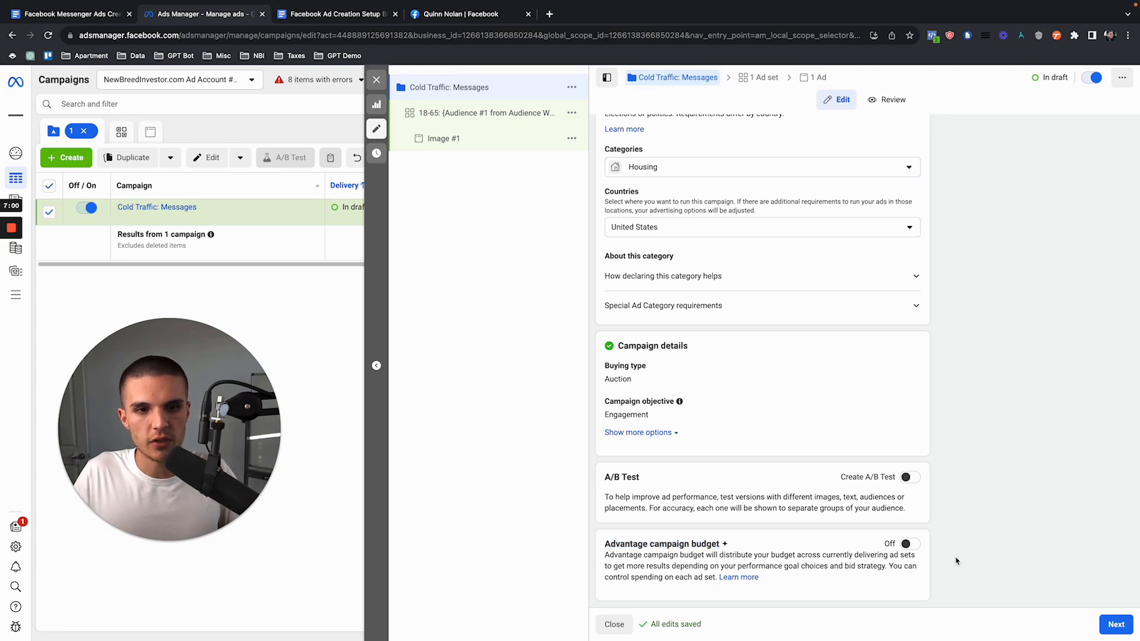
left_click(912, 544)
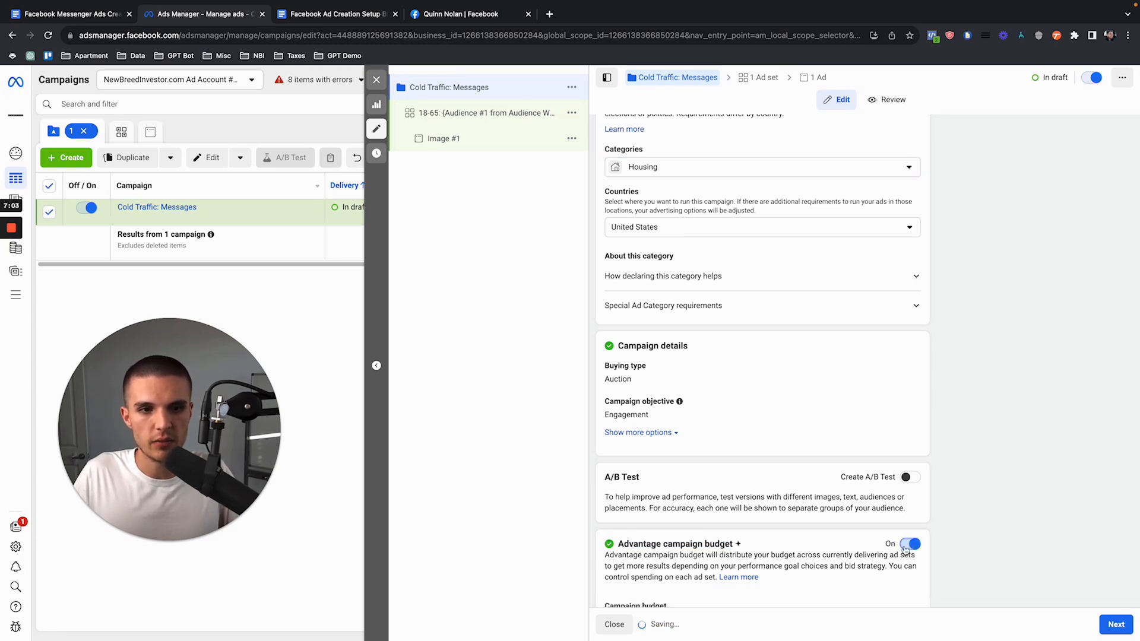
scroll(897, 475, "down", 3)
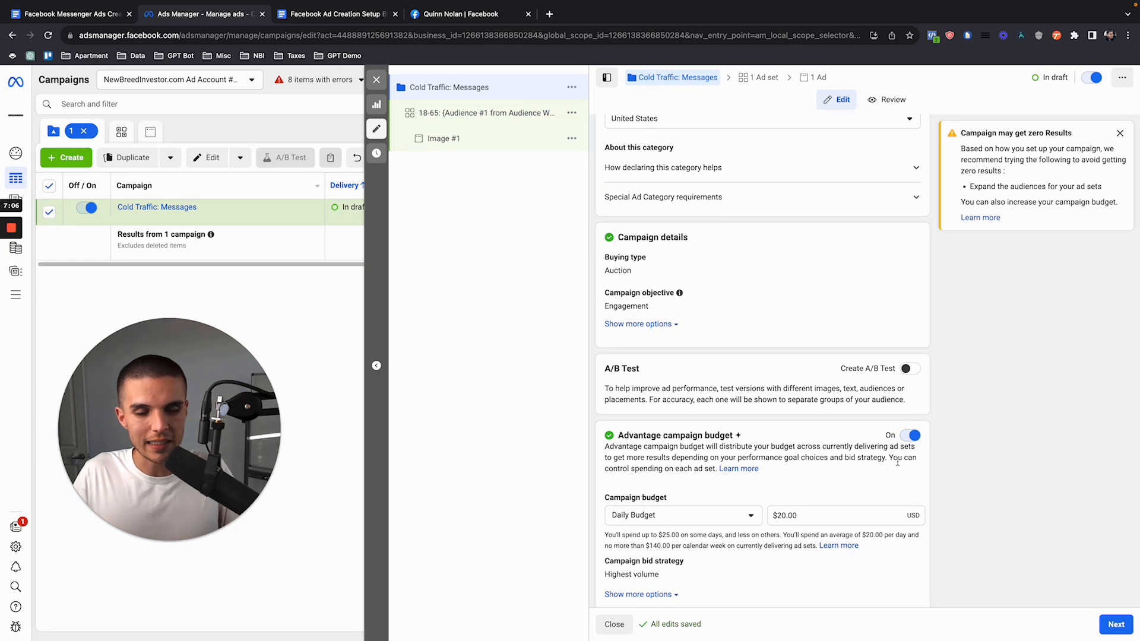
left_click(1120, 133)
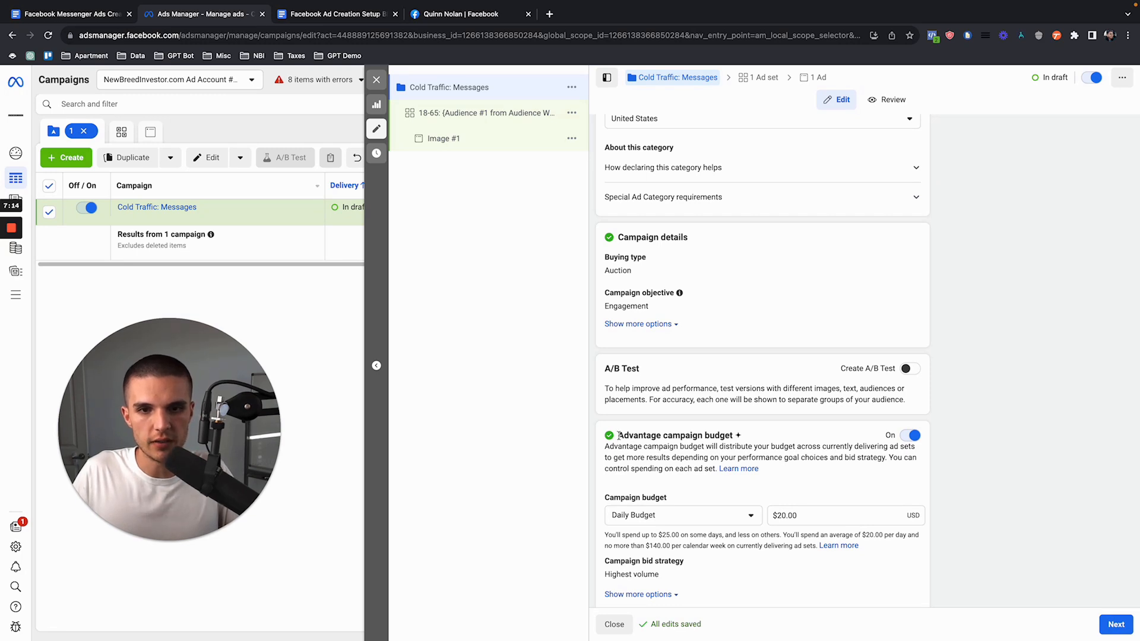
left_click_drag(618, 436, 746, 440)
left_click(822, 454)
scroll(821, 455, "down", 1)
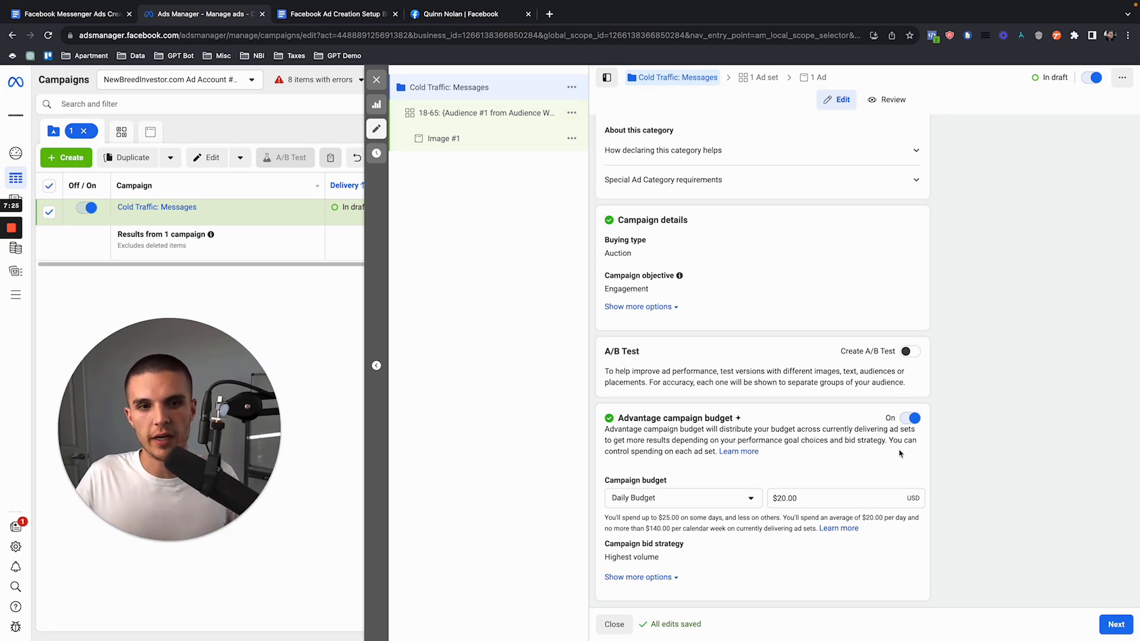
left_click_drag(619, 419, 750, 424)
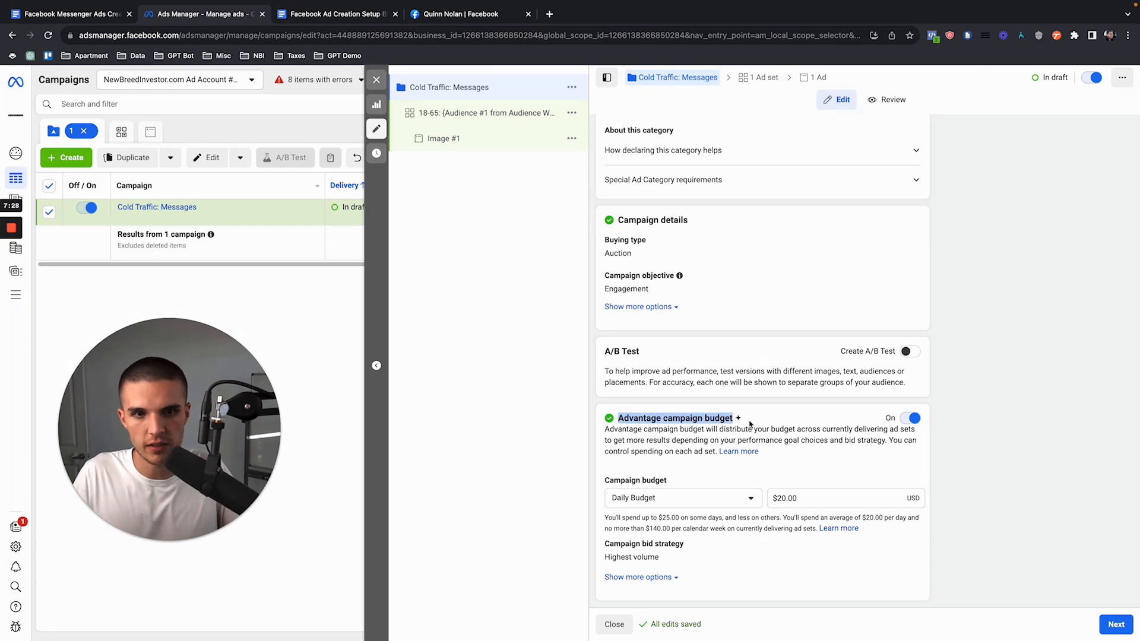
left_click(749, 424)
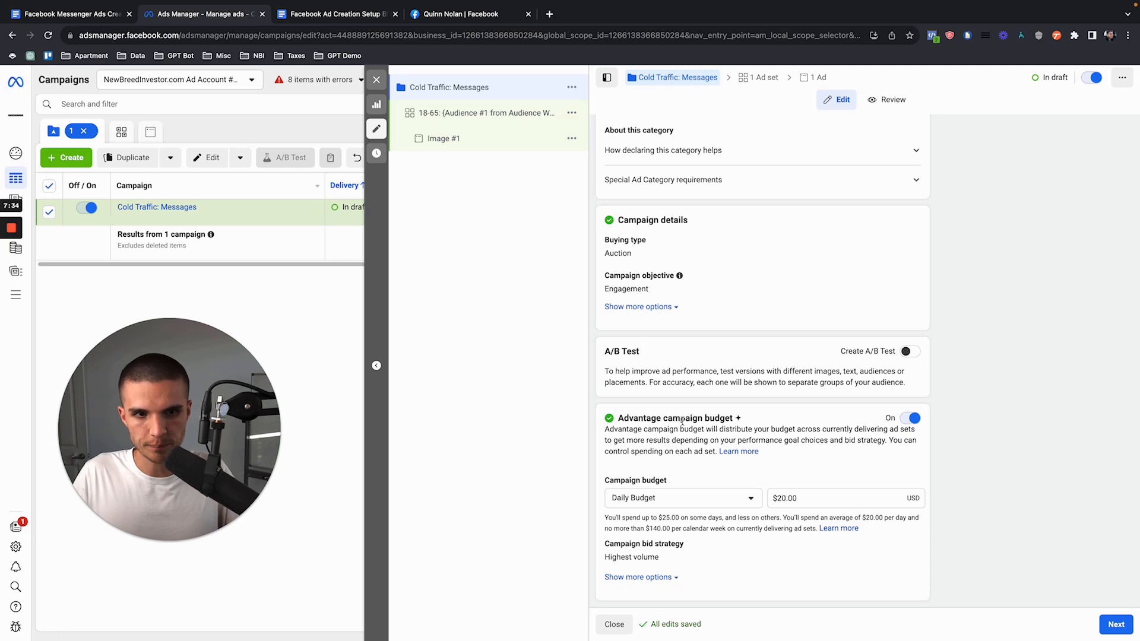
left_click_drag(619, 421, 750, 423)
left_click(750, 423)
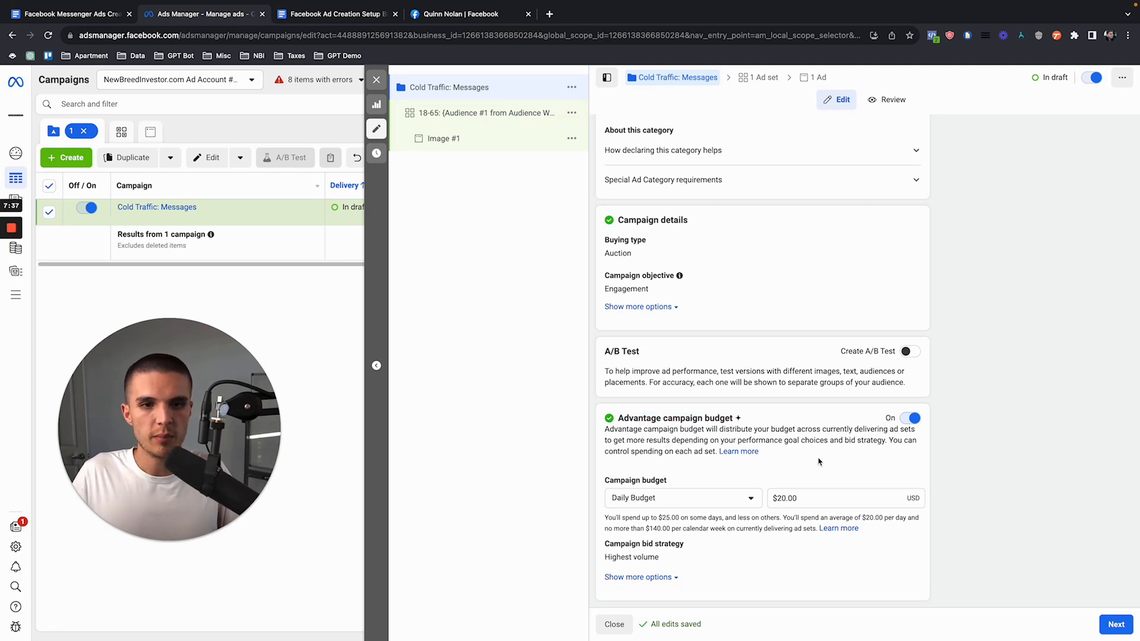
Step: Set the campaign's daily budget to $100.00 and continue to the ad set settings
left_click(781, 498)
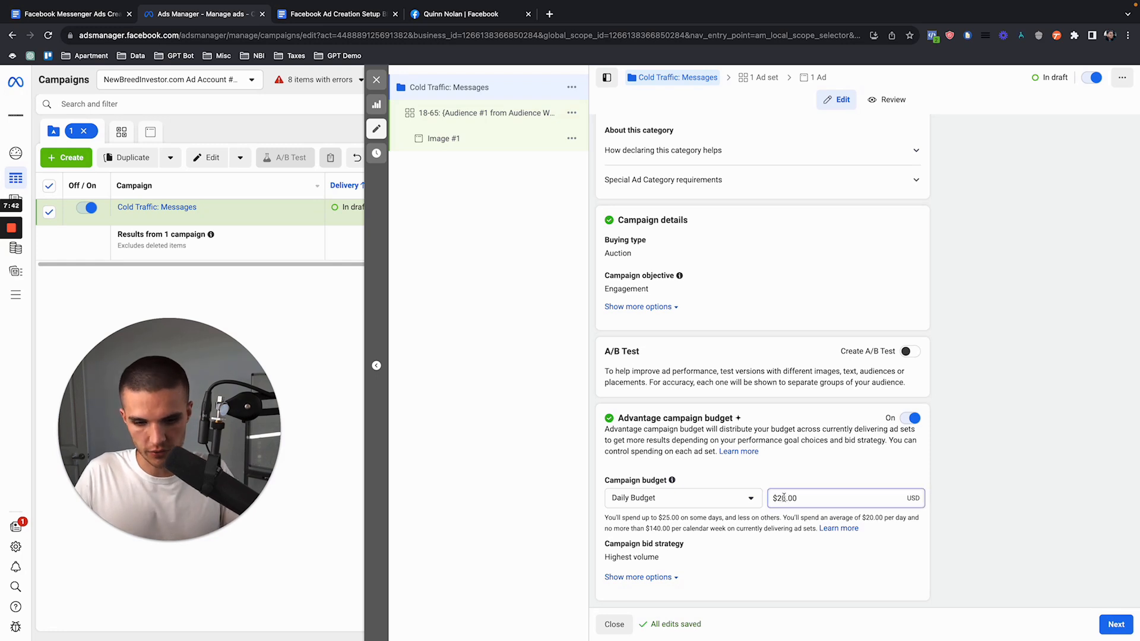
type("10")
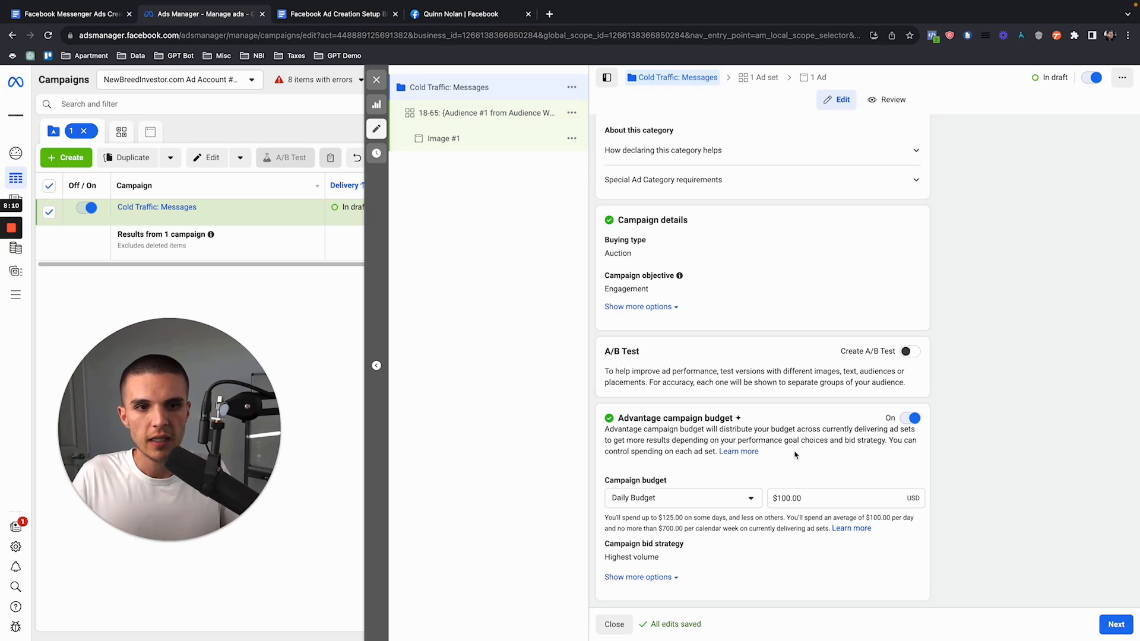
left_click_drag(618, 419, 750, 423)
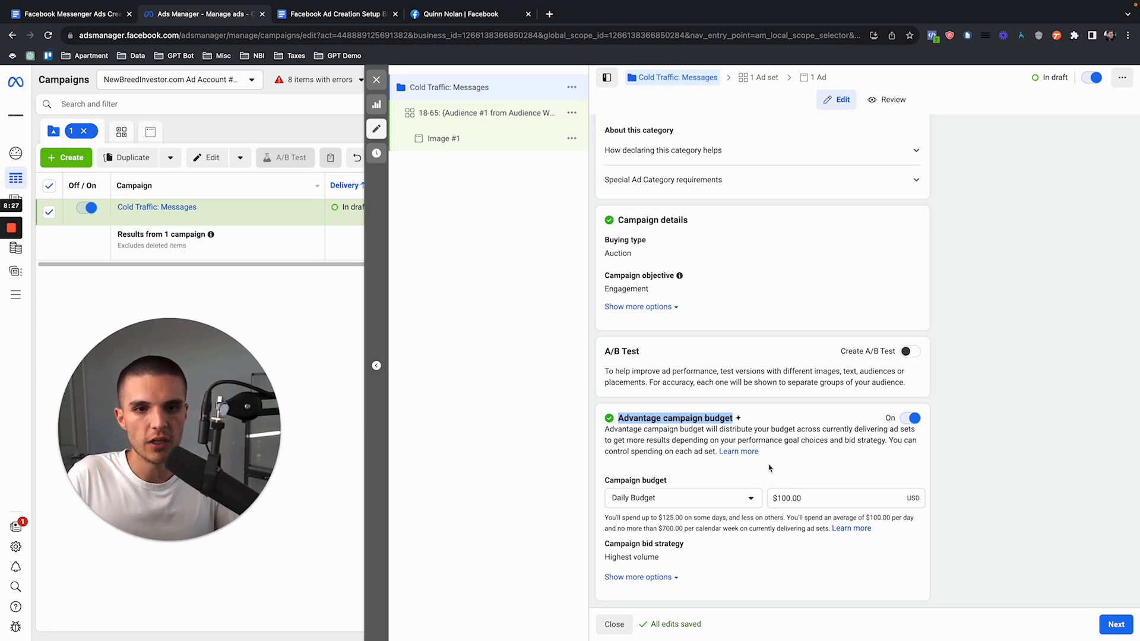
left_click(852, 468)
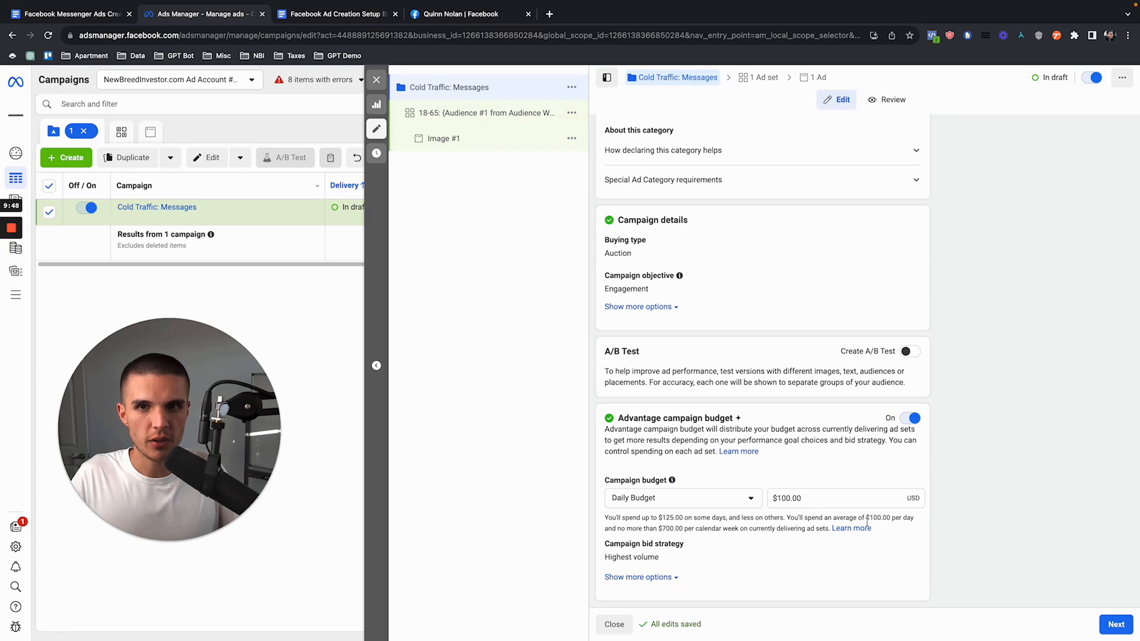
left_click(1118, 626)
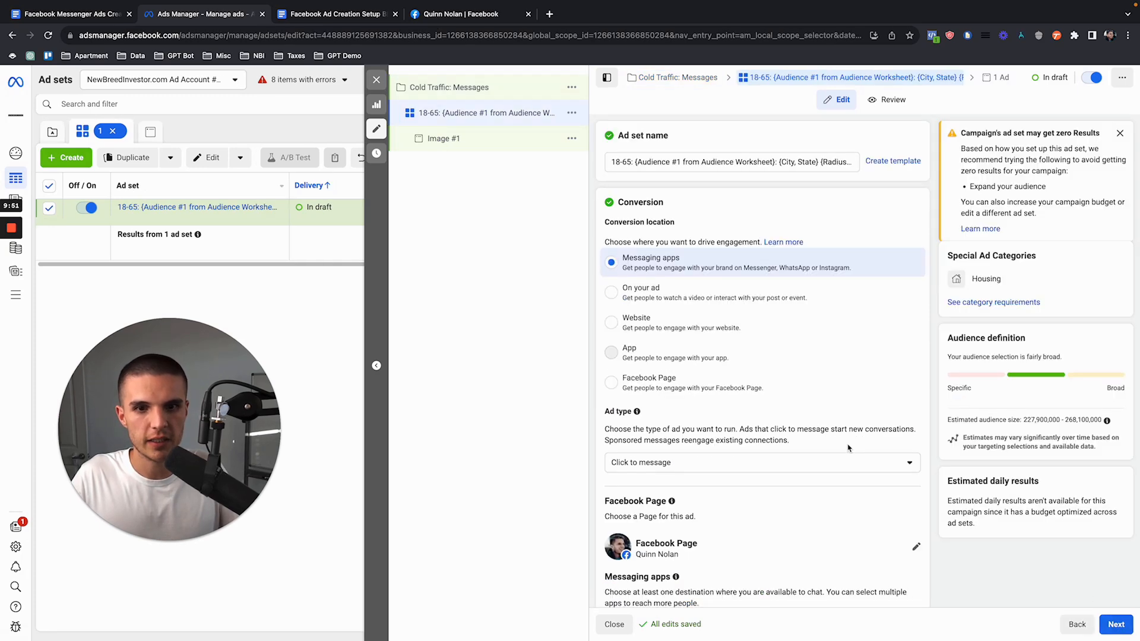
Step: Replace the audience placeholder in the ad set name with "No Targeting"
left_click_drag(612, 161, 881, 169)
left_click(857, 166)
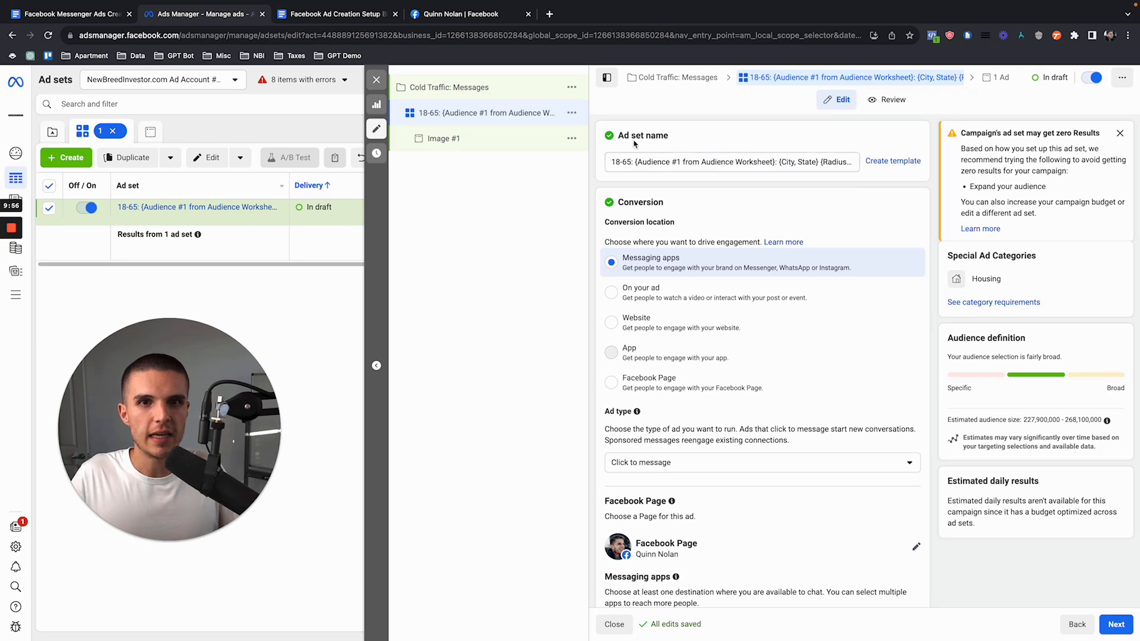
left_click(635, 162)
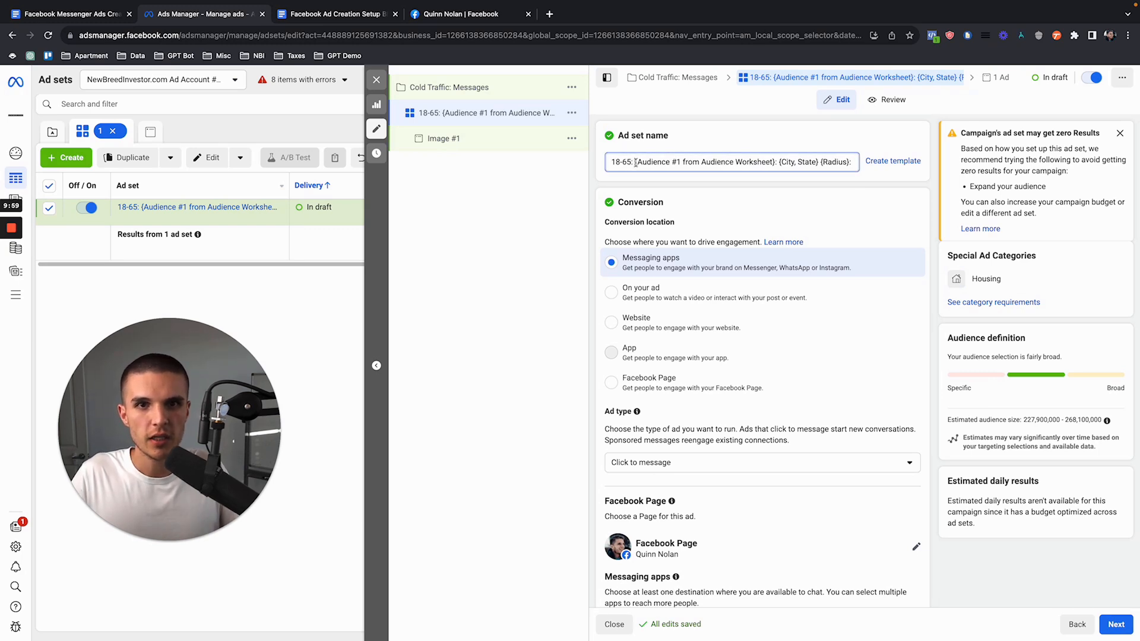
left_click_drag(636, 162, 775, 160)
type("No Targeting")
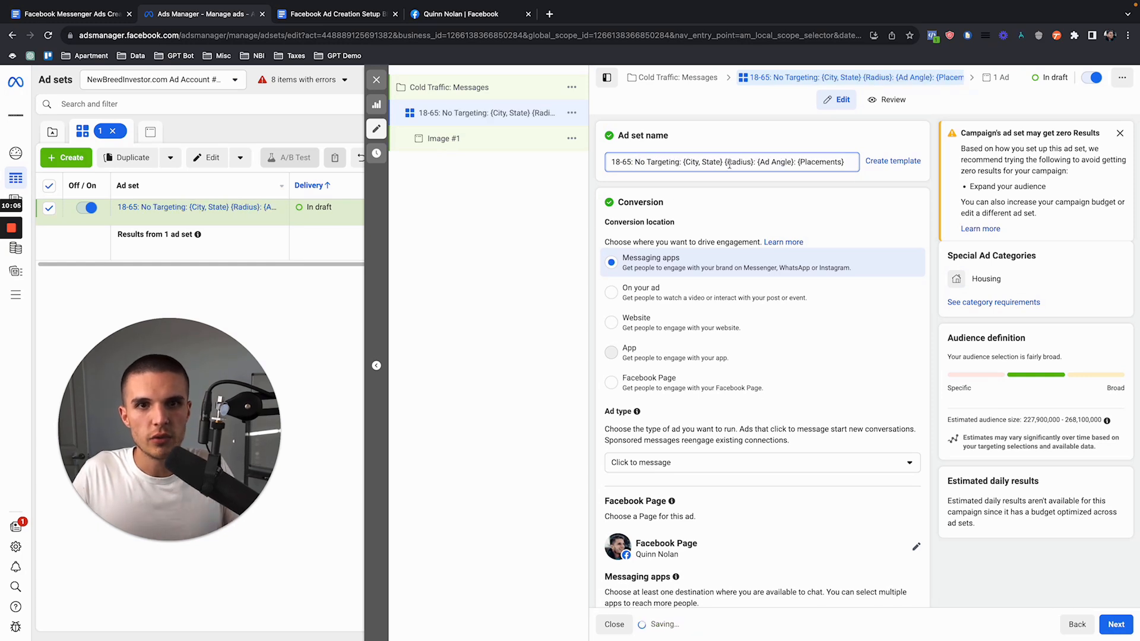
Step: Replace the city, state and radius placeholders in the ad set name with "Austin, TX 15 Mi. Radius"
left_click_drag(683, 162, 753, 159)
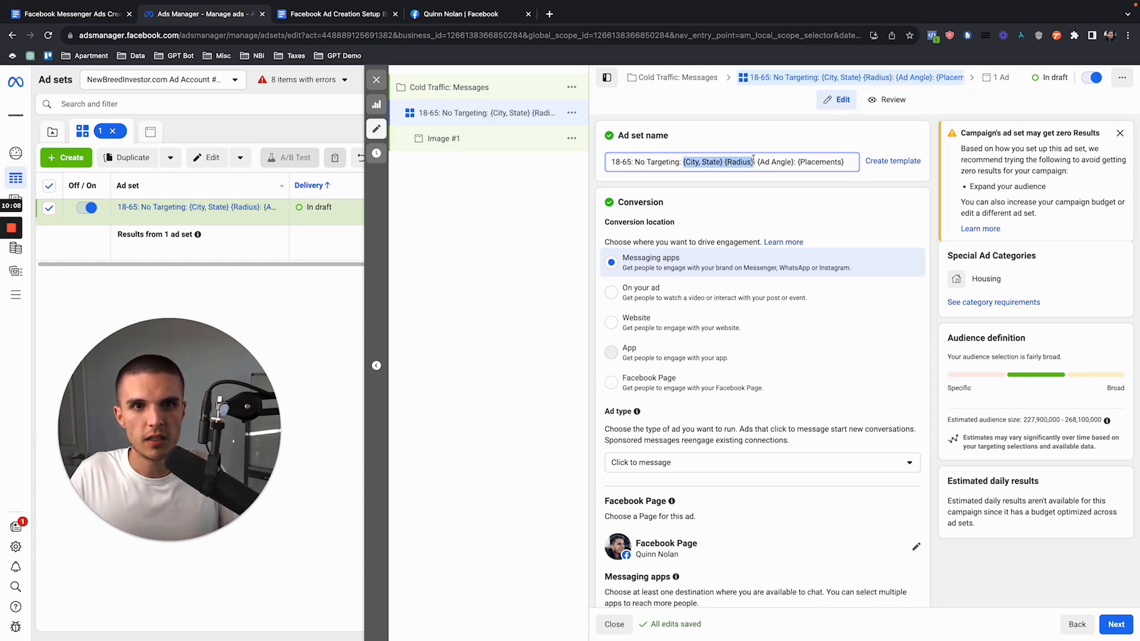
type("Austin, TX")
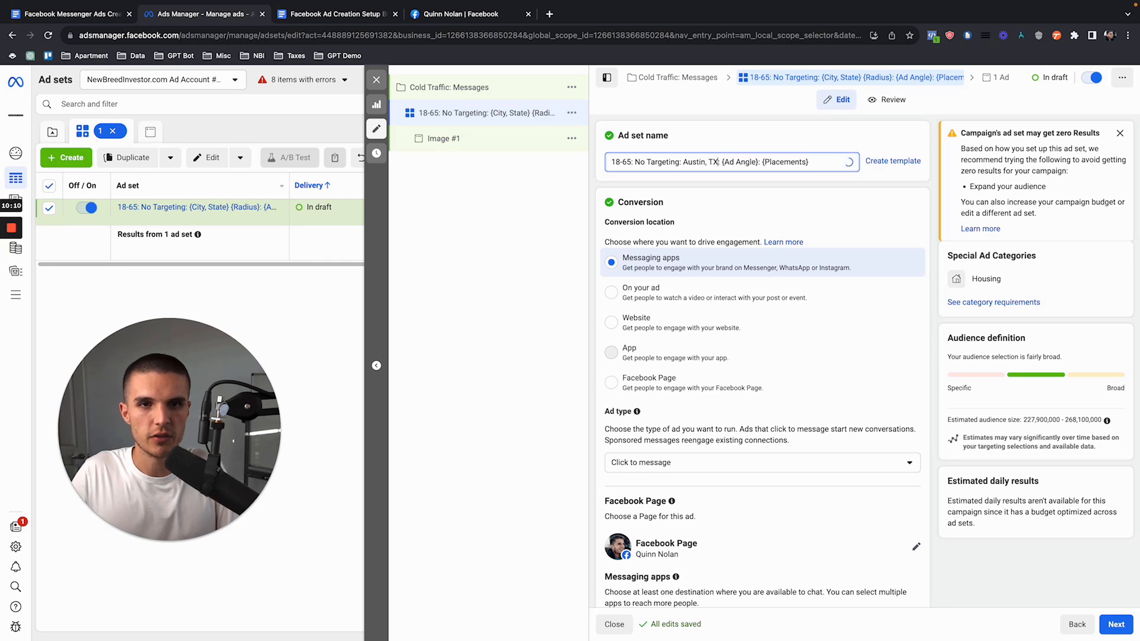
type(" 15 Mi")
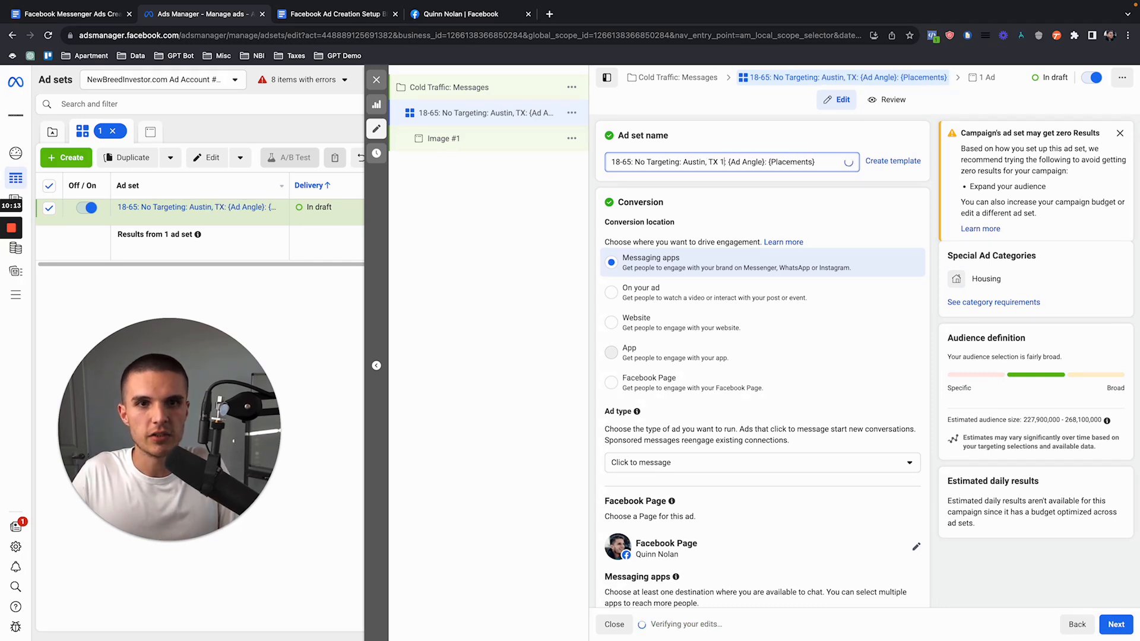
type(". Radius")
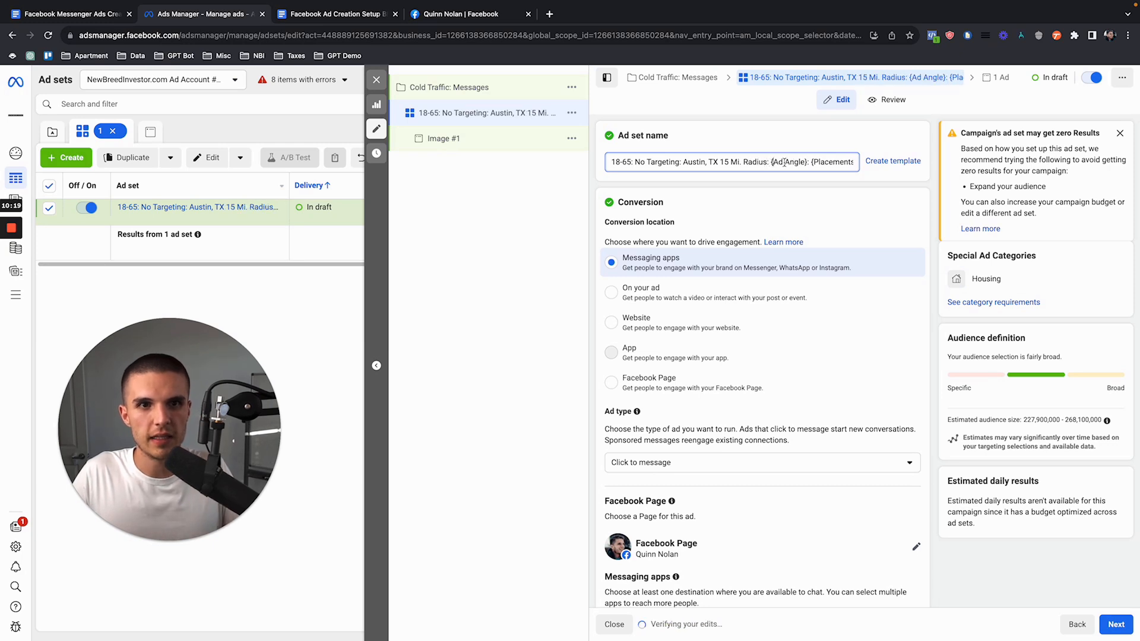
Step: Replace the ad angle placeholder in the ad set name with "Custom Homes List" and the placements placeholder with "FB Only"
left_click_drag(810, 161, 770, 162)
type("Cust")
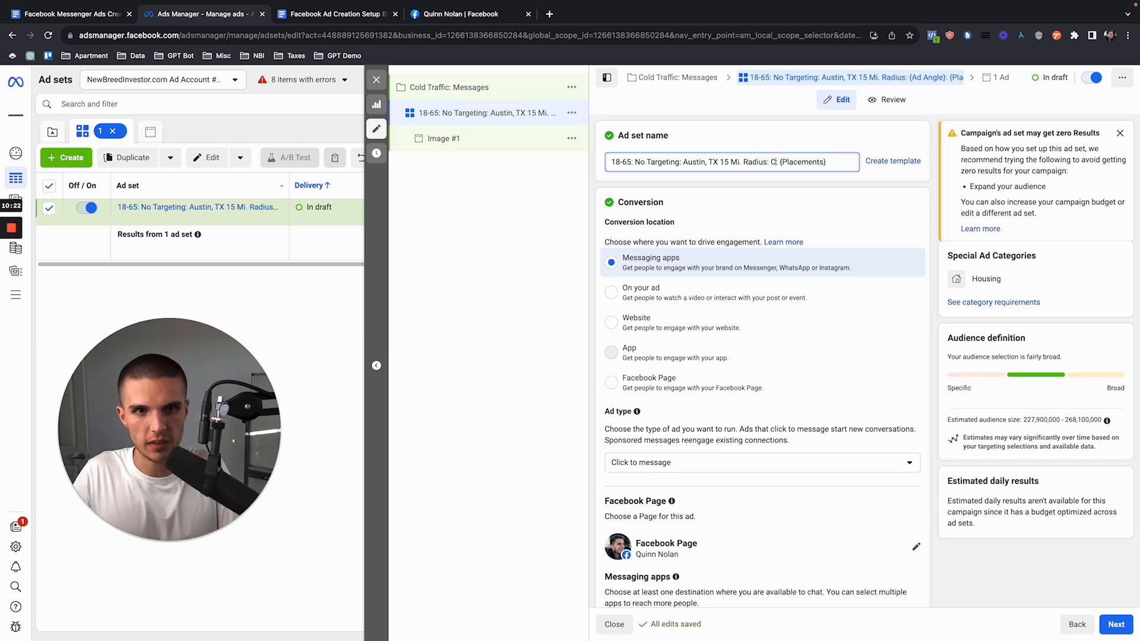
type("om Homes List")
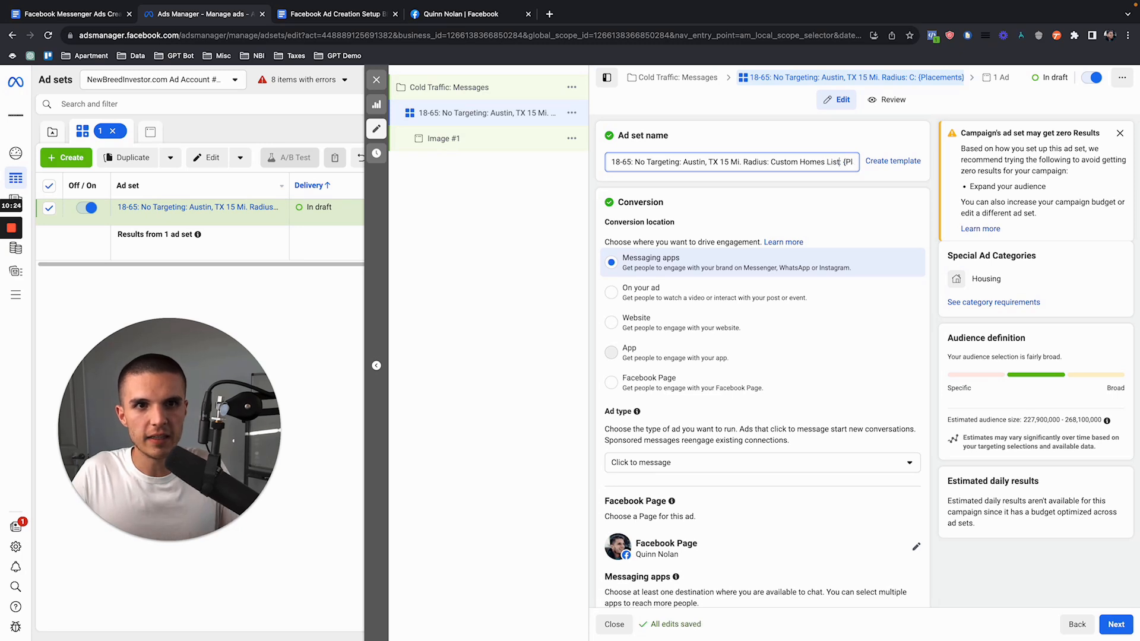
left_click_drag(771, 162, 885, 163)
left_click(809, 163)
left_click_drag(807, 163, 855, 163)
type("FB C")
type("nly")
Step: Review the targeting, location, radius, ad angle and placement parts of the ad set name
left_click(807, 148)
triple_click(656, 159)
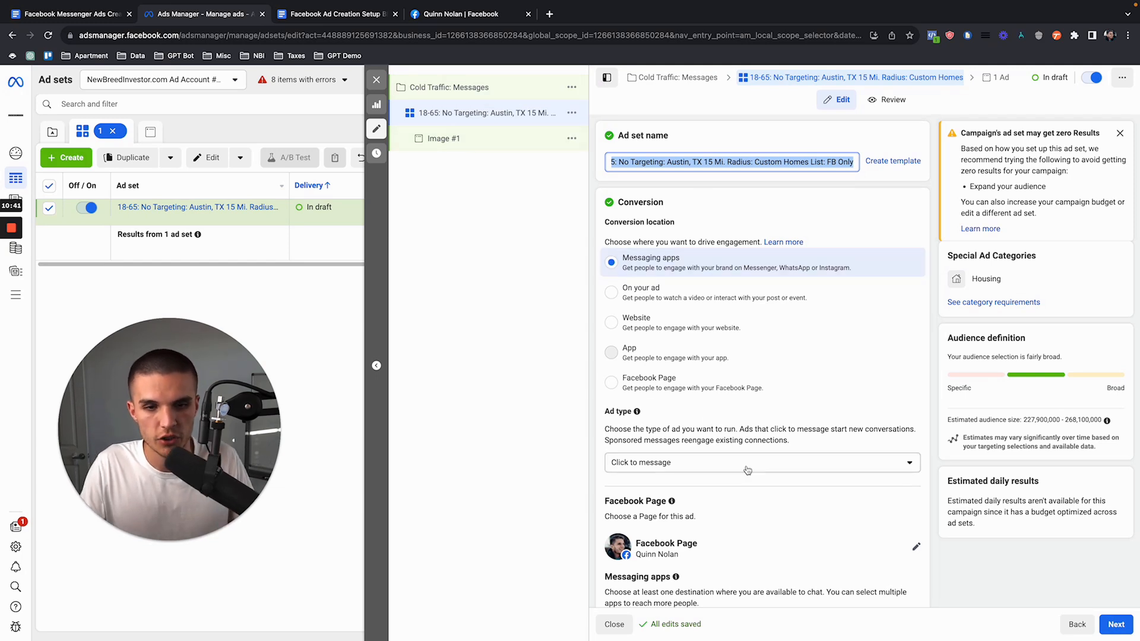
left_click(665, 162)
left_click_drag(659, 161, 857, 167)
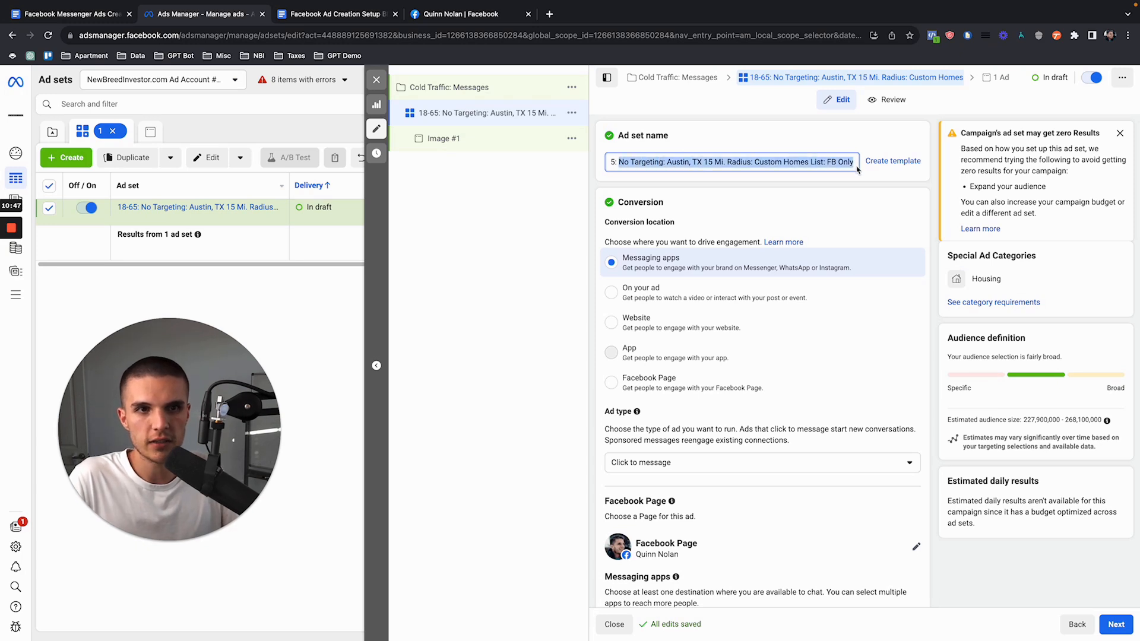
left_click_drag(665, 162, 723, 162)
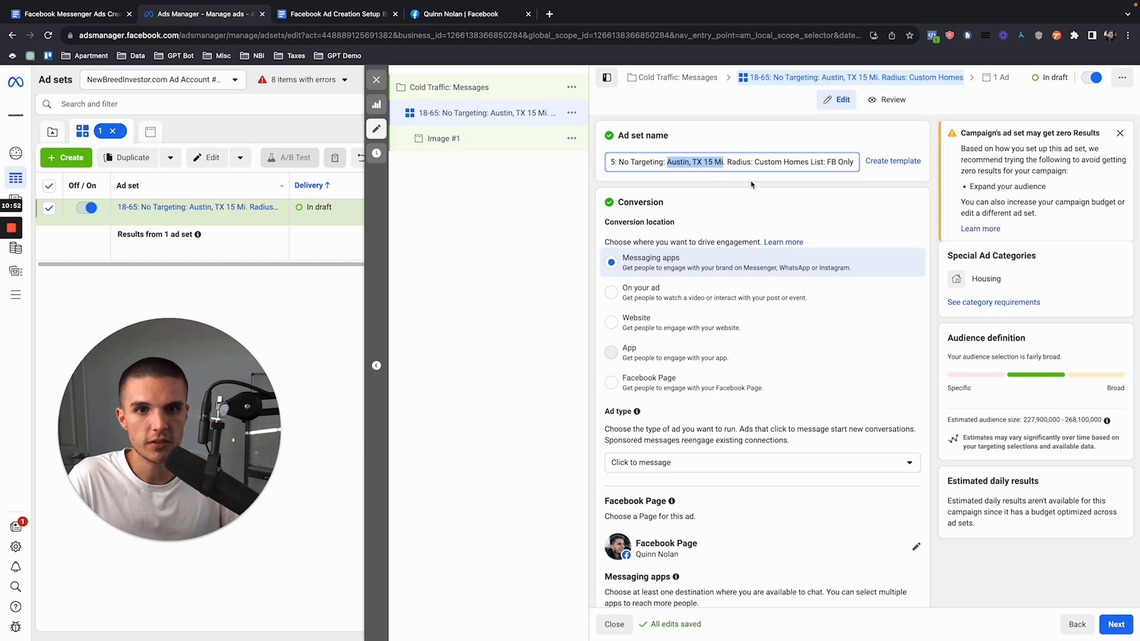
left_click(706, 164)
left_click_drag(615, 165, 820, 164)
left_click(836, 164)
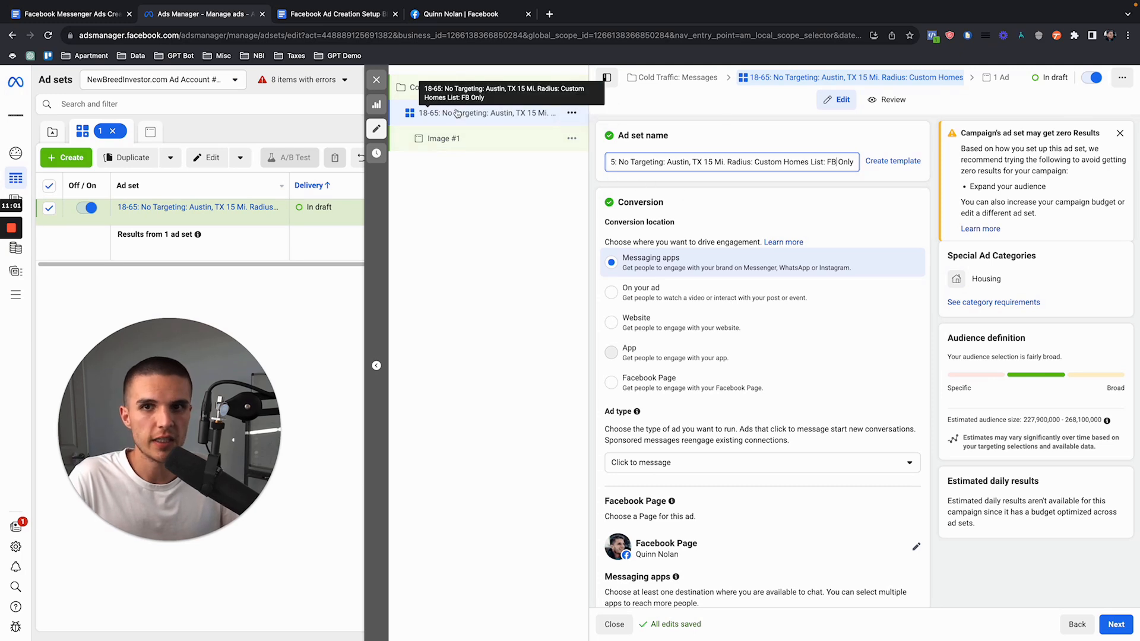
Step: Deselect Instagram as a messaging app for the ad set, keeping Messenger as the destination
scroll(724, 259, "down", 1)
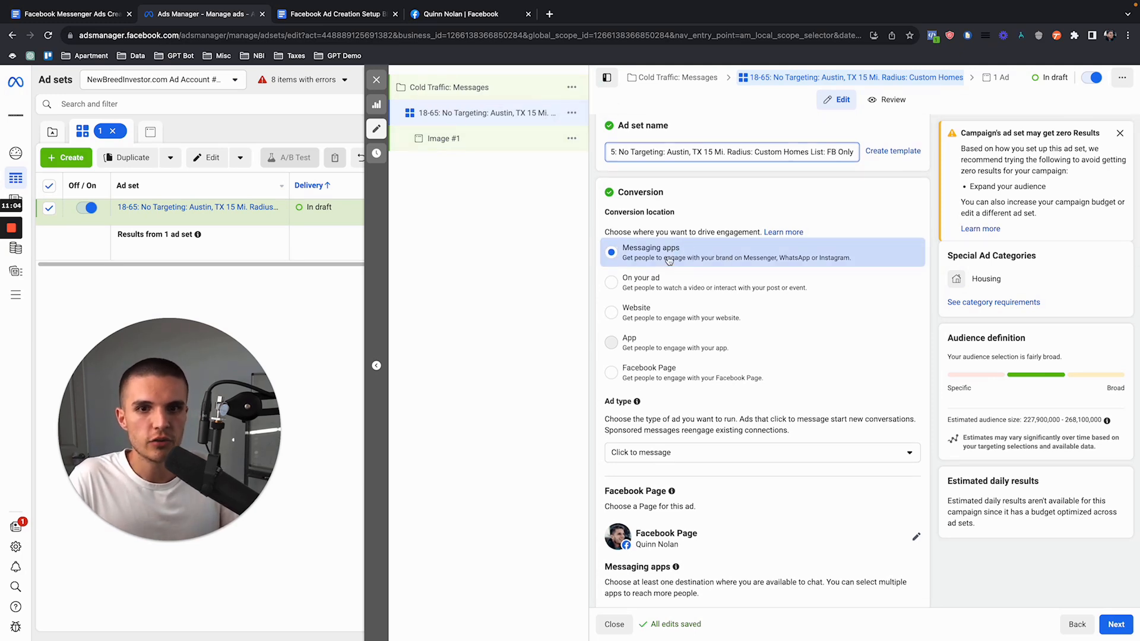
scroll(744, 259, "down", 5)
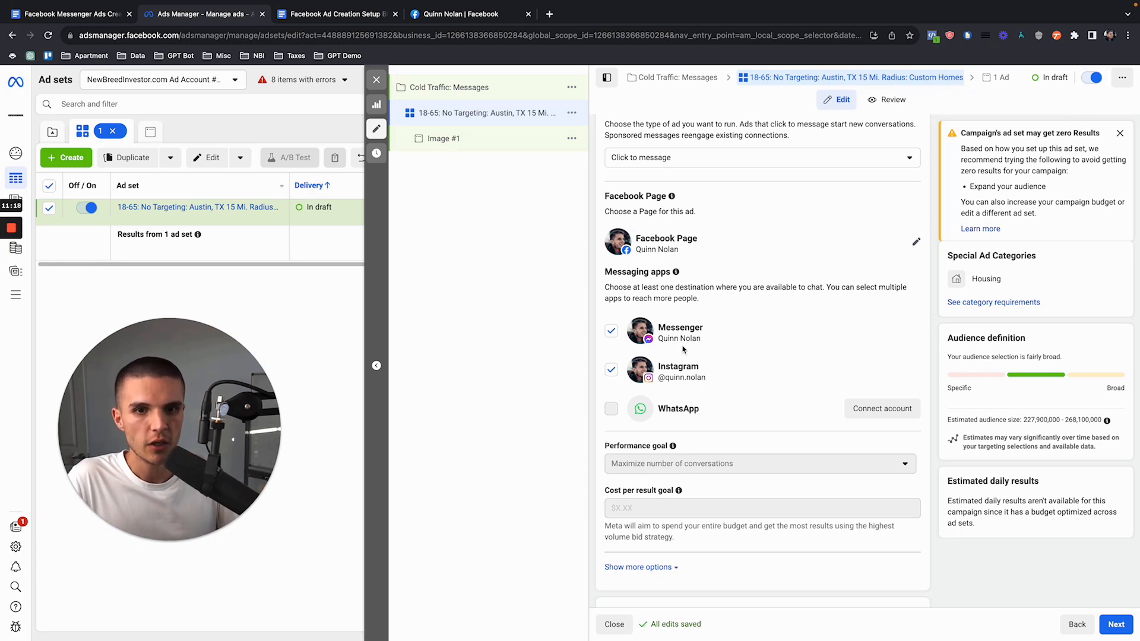
left_click(611, 369)
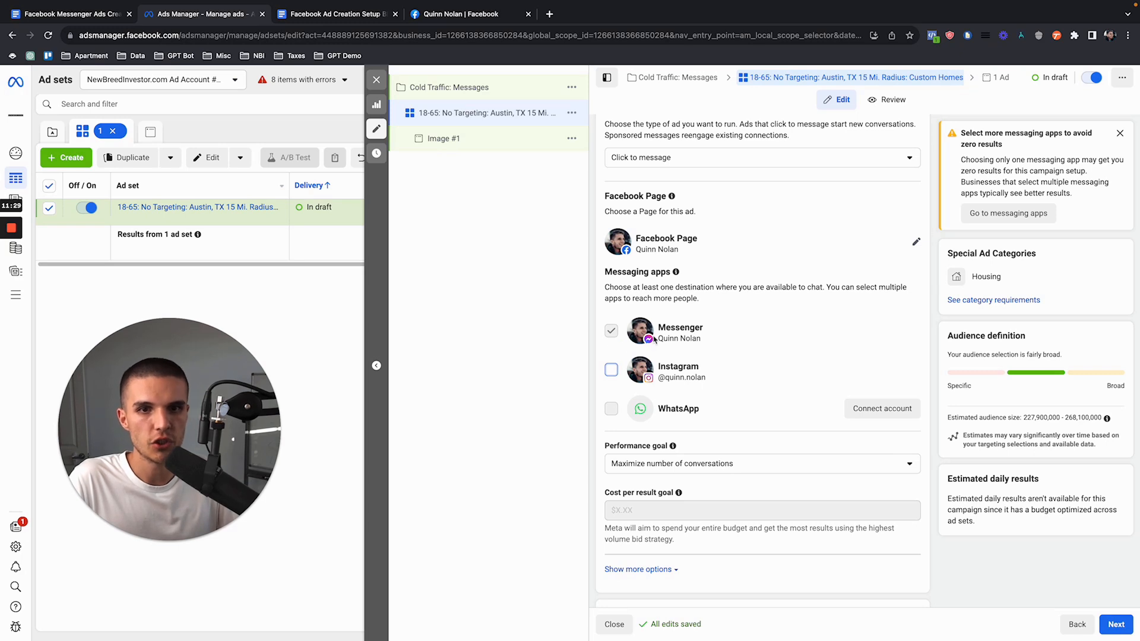
Step: Review the engagement and other performance goal options for the ad set, including maximizing link clicks
scroll(727, 349, "down", 3)
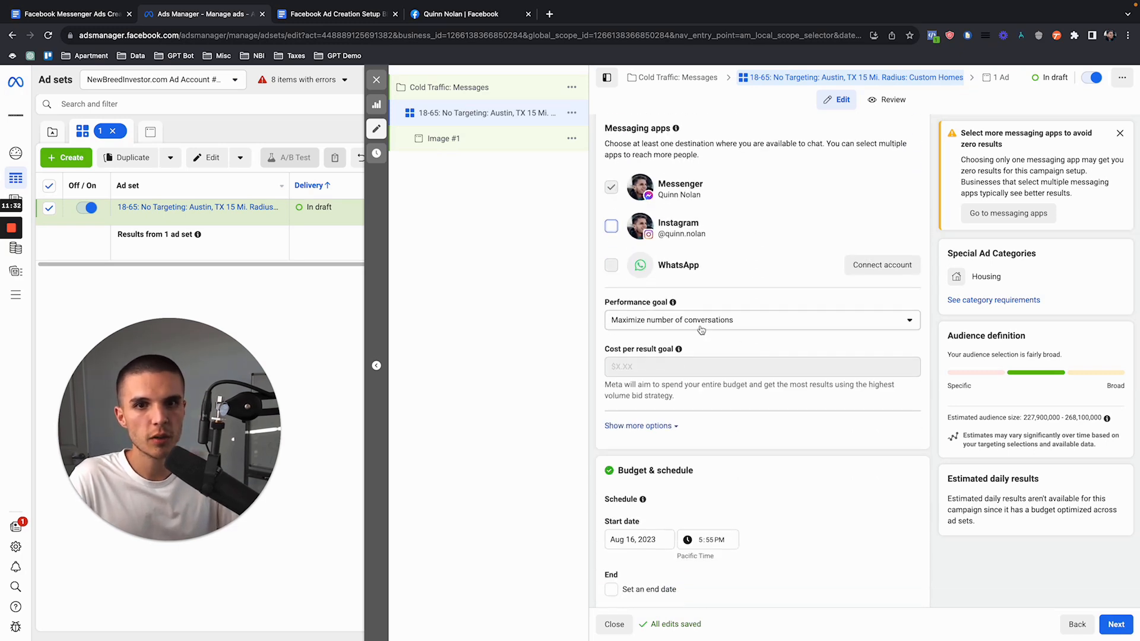
left_click(700, 326)
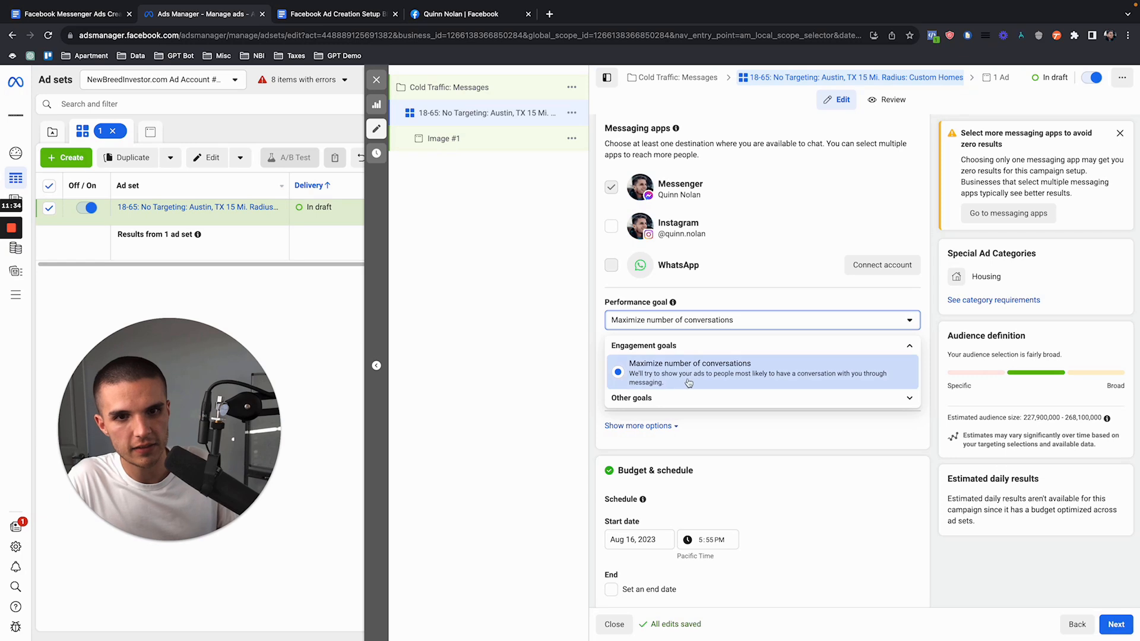
left_click(695, 398)
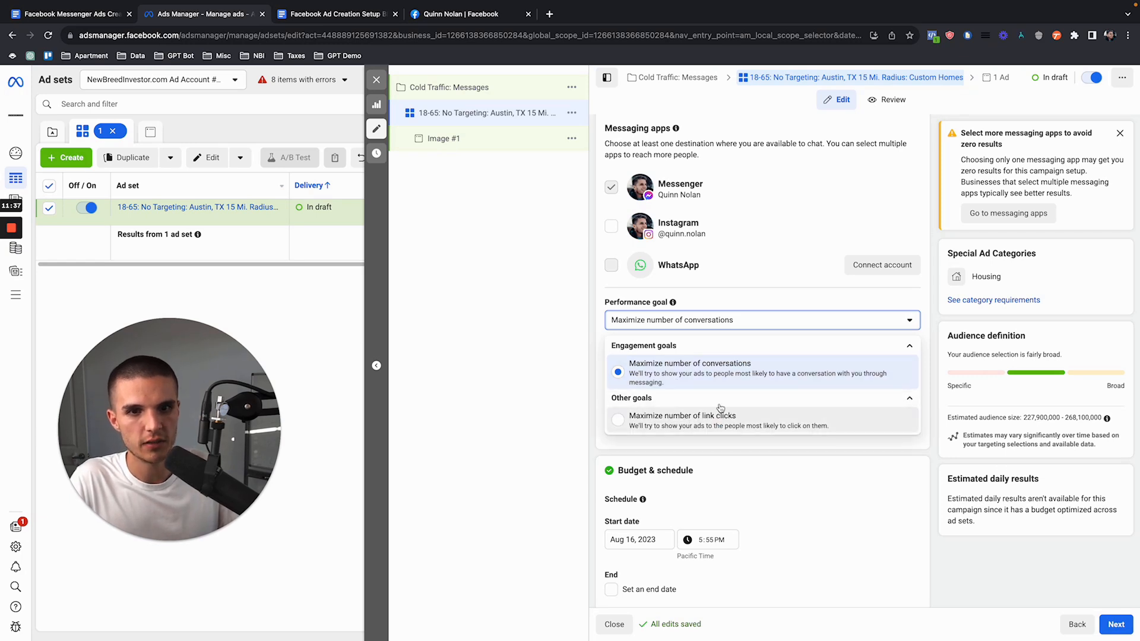
left_click(903, 345)
left_click(769, 307)
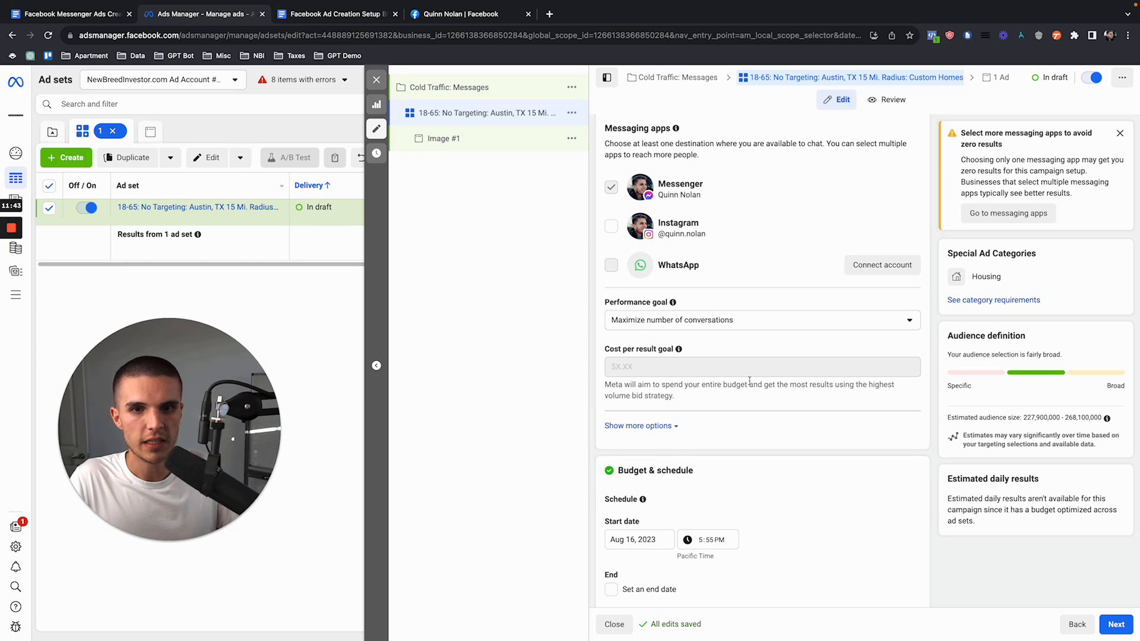
Step: Schedule the ad set to start on August 17, 2023 at 12:00 AM
scroll(749, 380, "down", 2)
scroll(749, 380, "down", 1)
left_click(641, 406)
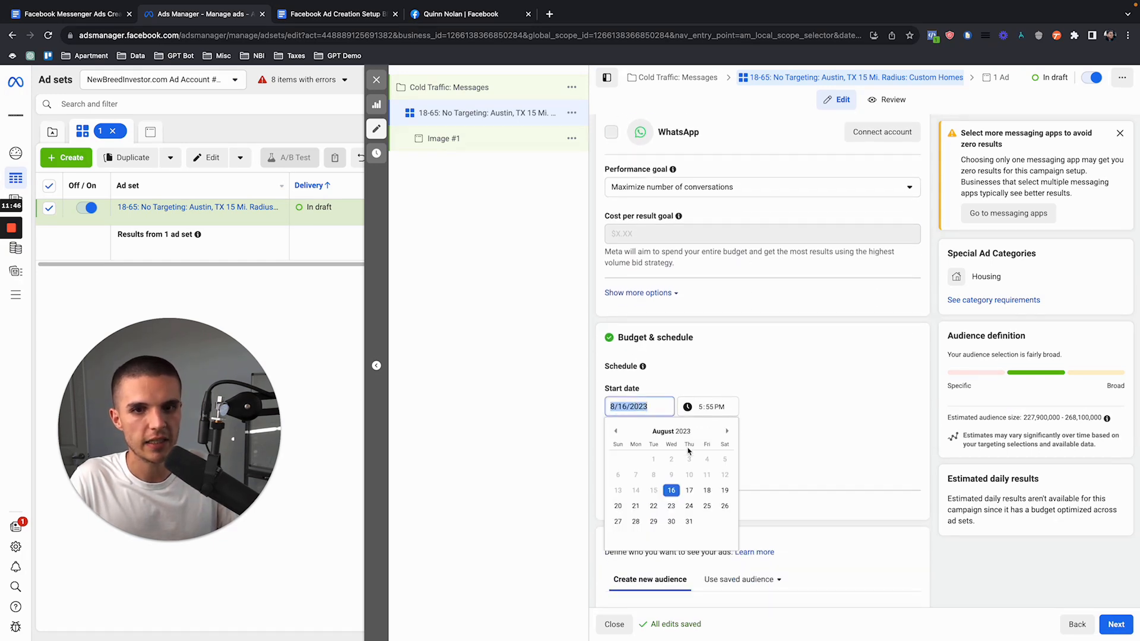
left_click(689, 491)
left_click(701, 411)
type("1200a")
left_click(790, 382)
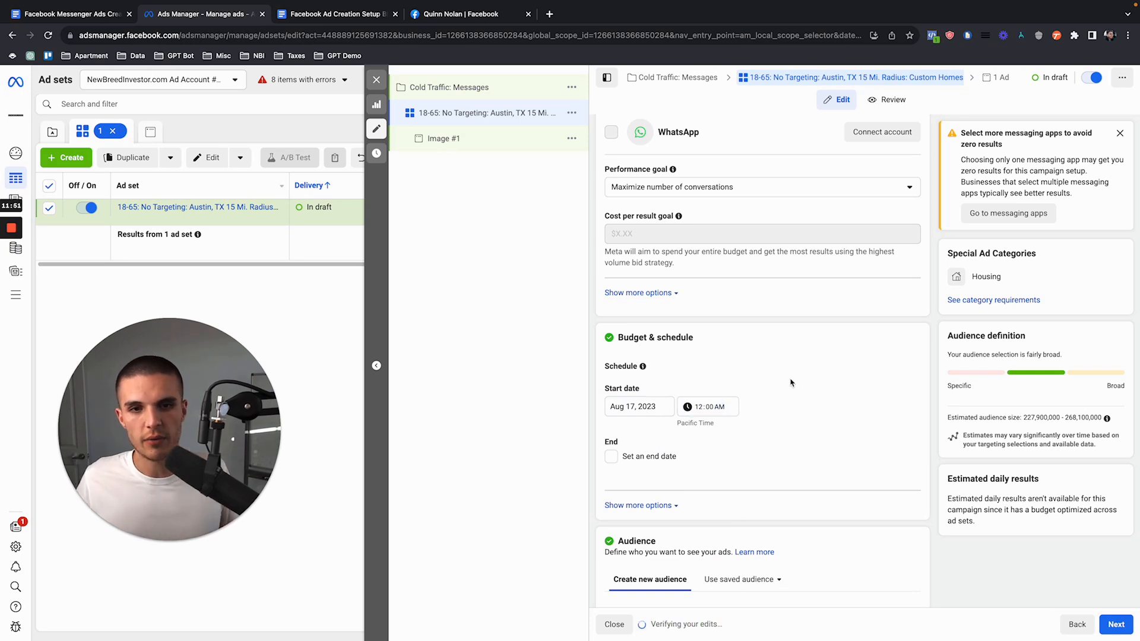
Step: Change the audience location from the whole United States to the city of Austin, Texas
scroll(791, 382, "down", 1)
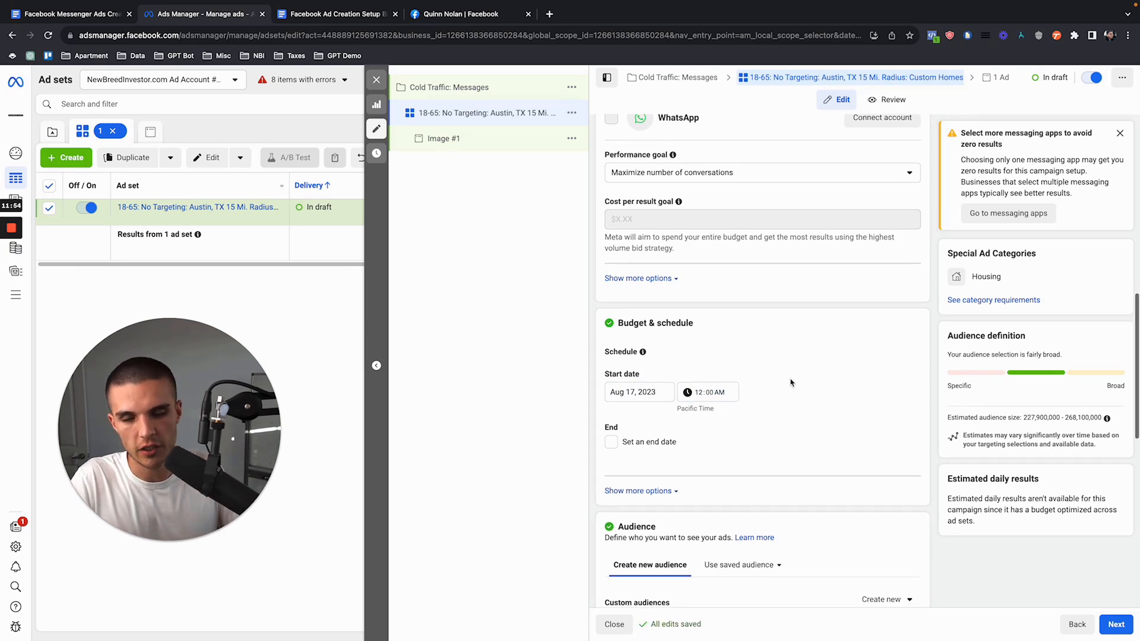
scroll(809, 378, "down", 5)
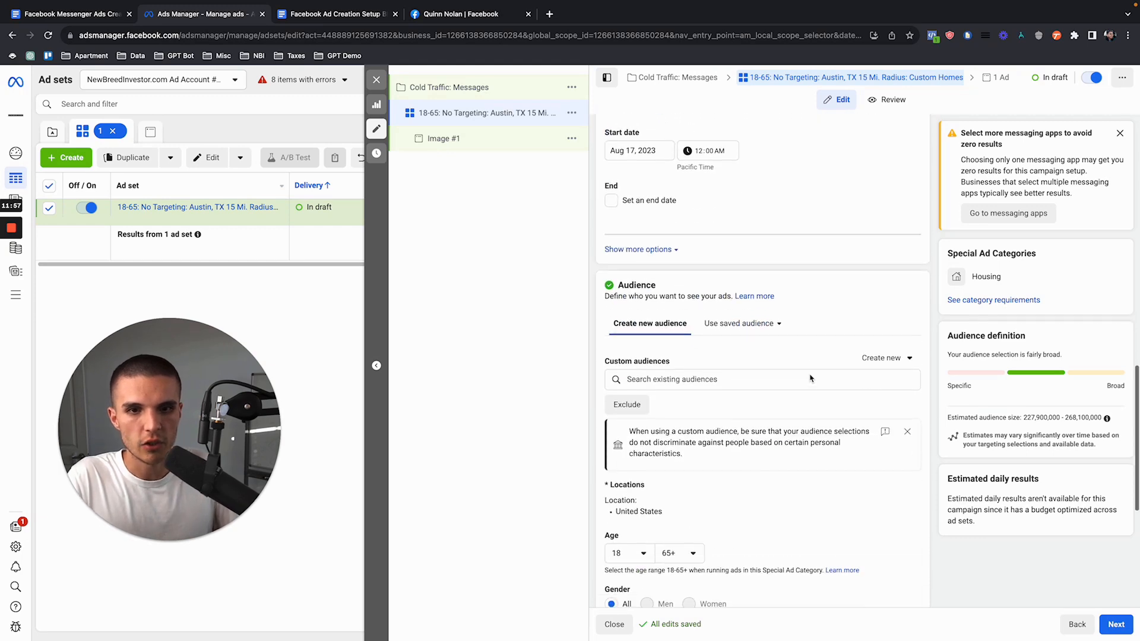
scroll(748, 372, "down", 1)
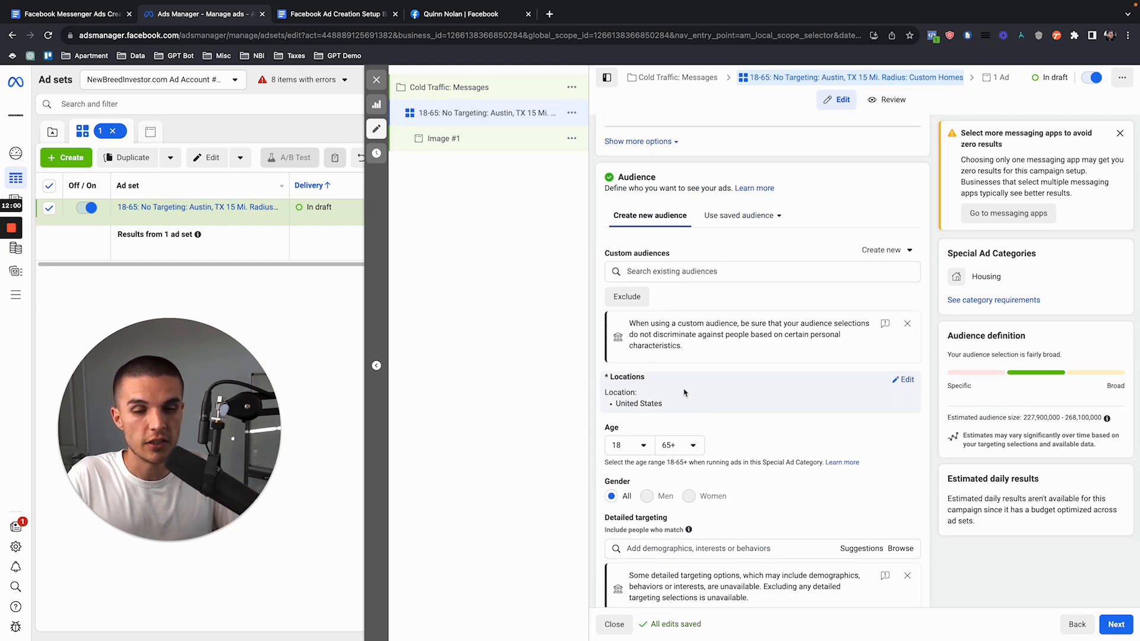
scroll(832, 368, "up", 15)
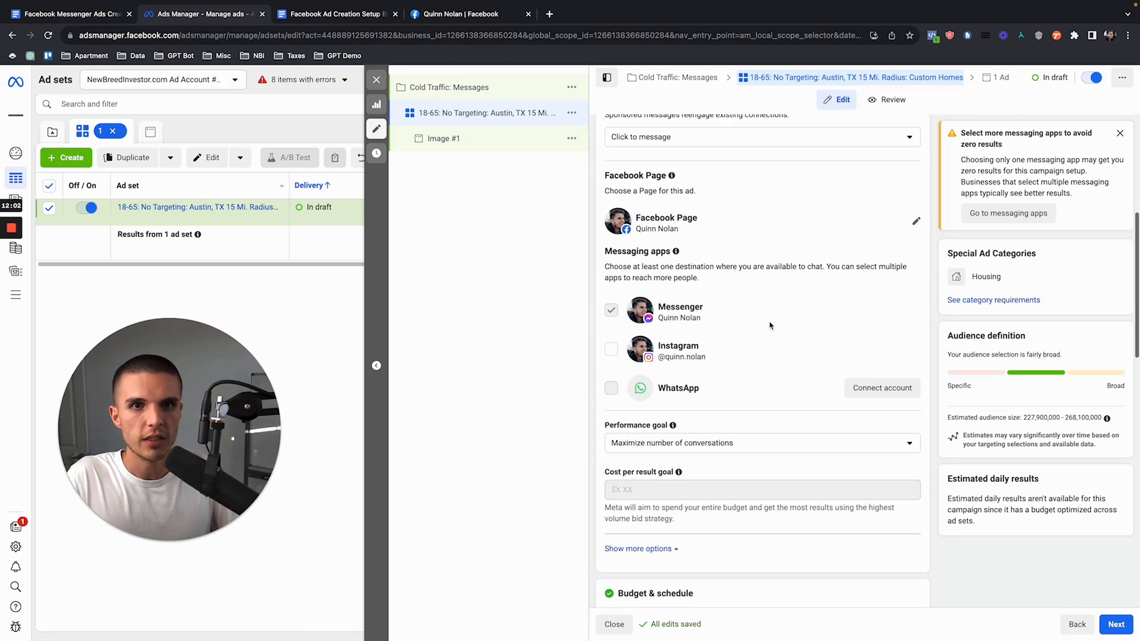
scroll(760, 362, "down", 15)
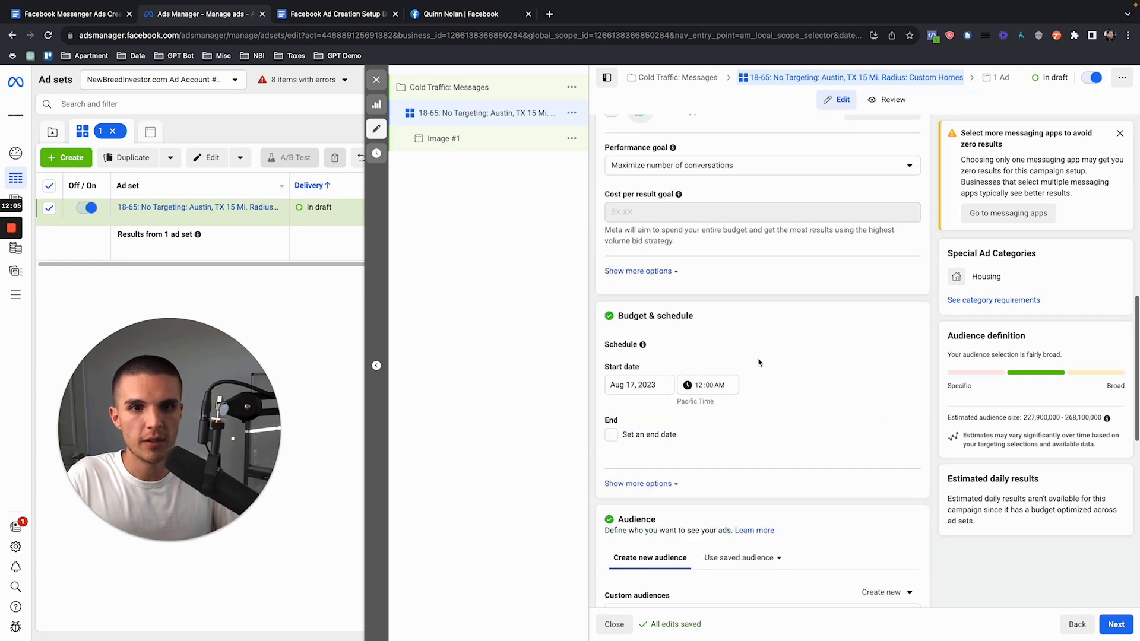
scroll(848, 358, "up", 4)
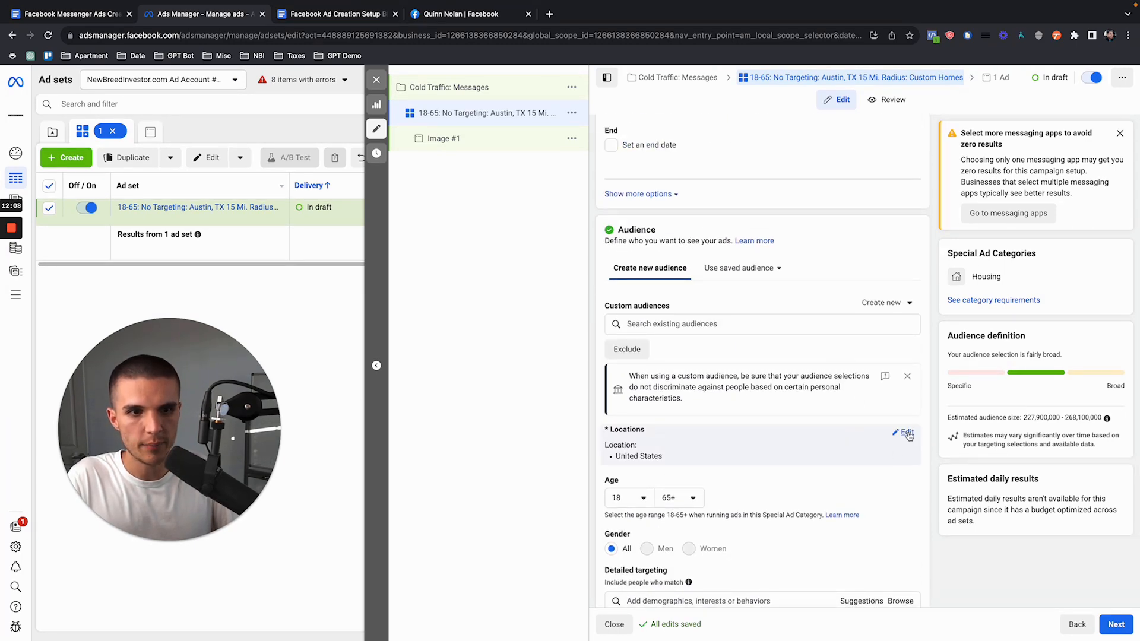
left_click(905, 435)
left_click(683, 518)
type("austin")
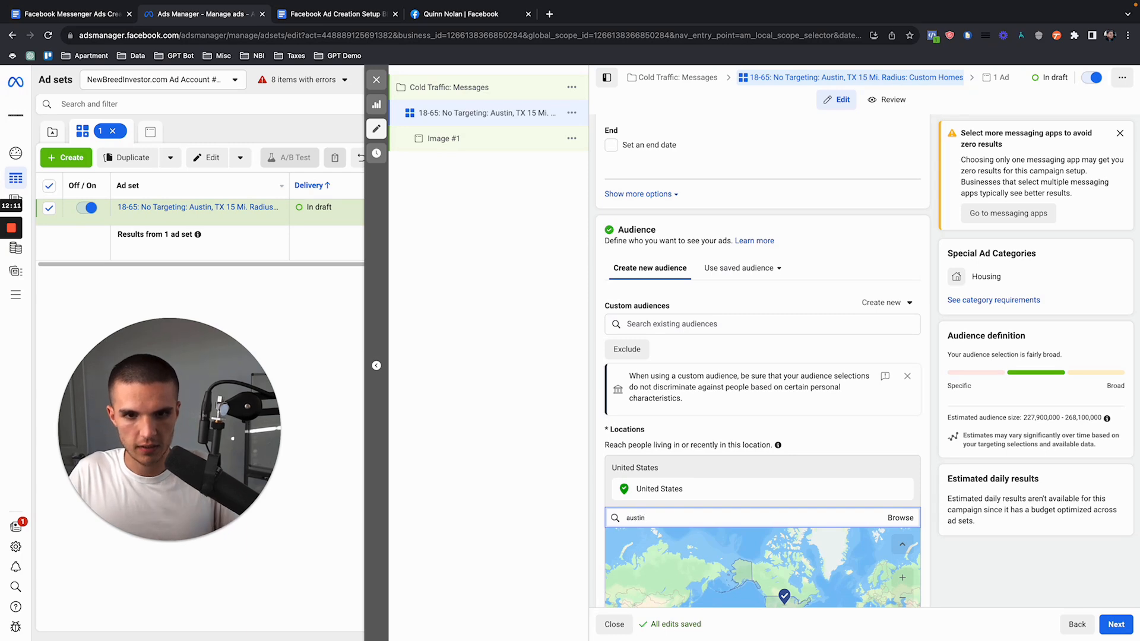
scroll(683, 440, "down", 4)
type(", texas")
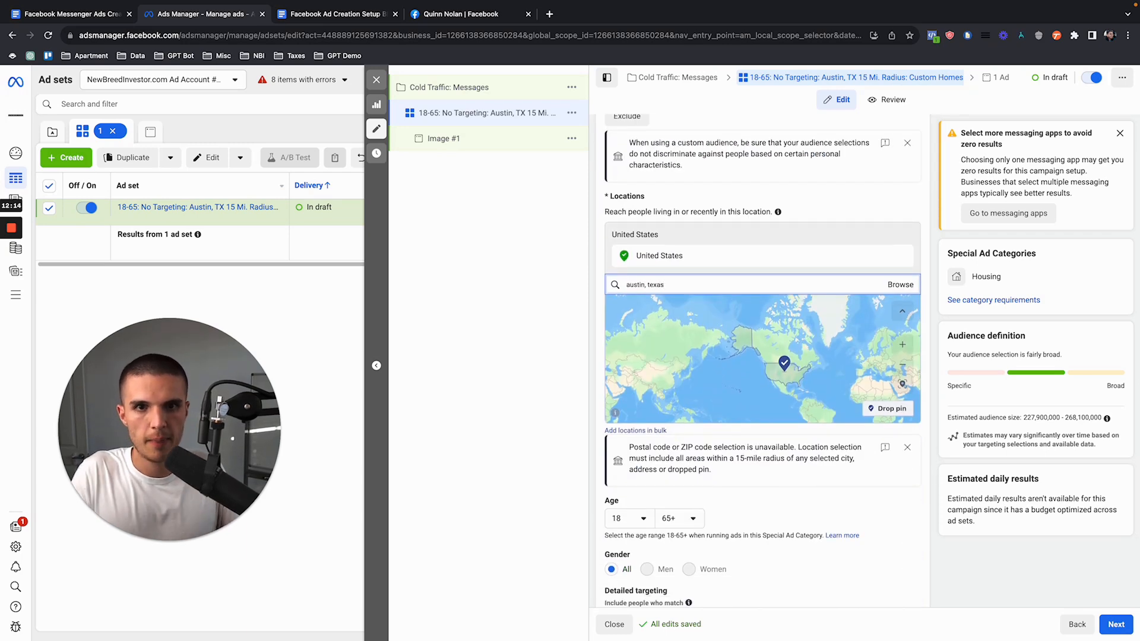
left_click(666, 307)
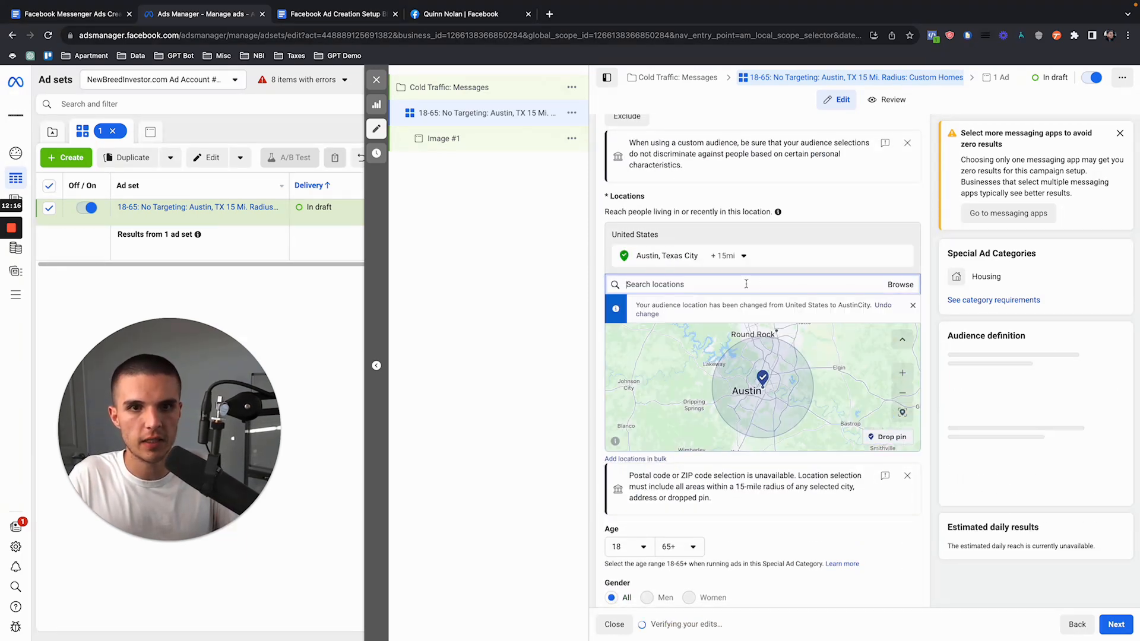
Step: Review the minimum and maximum age options and the Special Ad Category note about the required age range
scroll(599, 368, "down", 2)
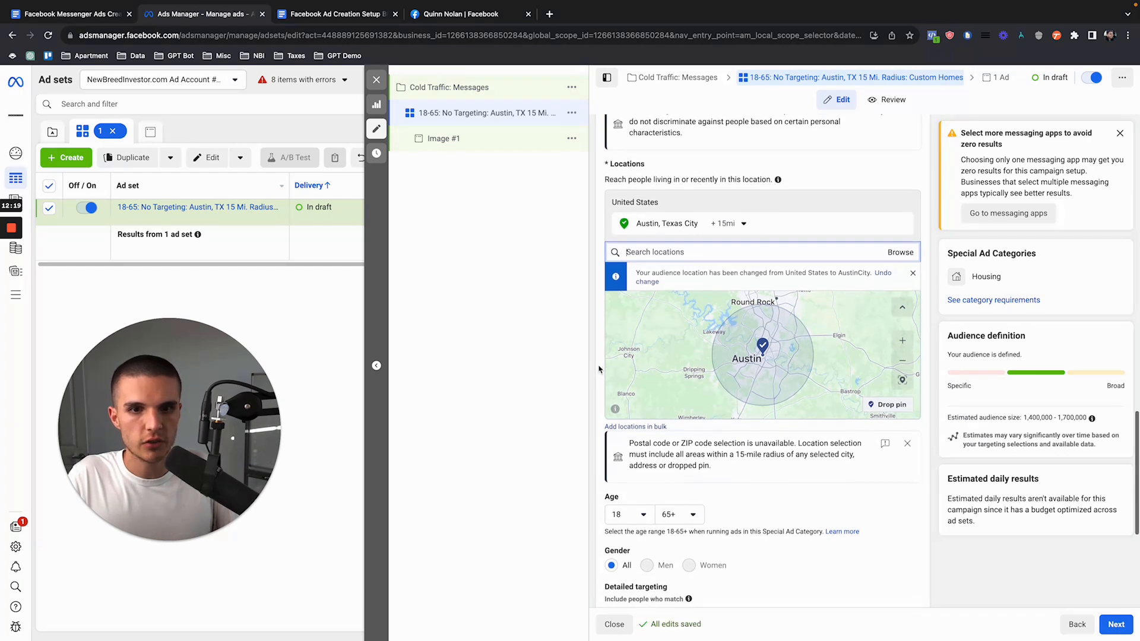
scroll(600, 368, "down", 2)
left_click(646, 326)
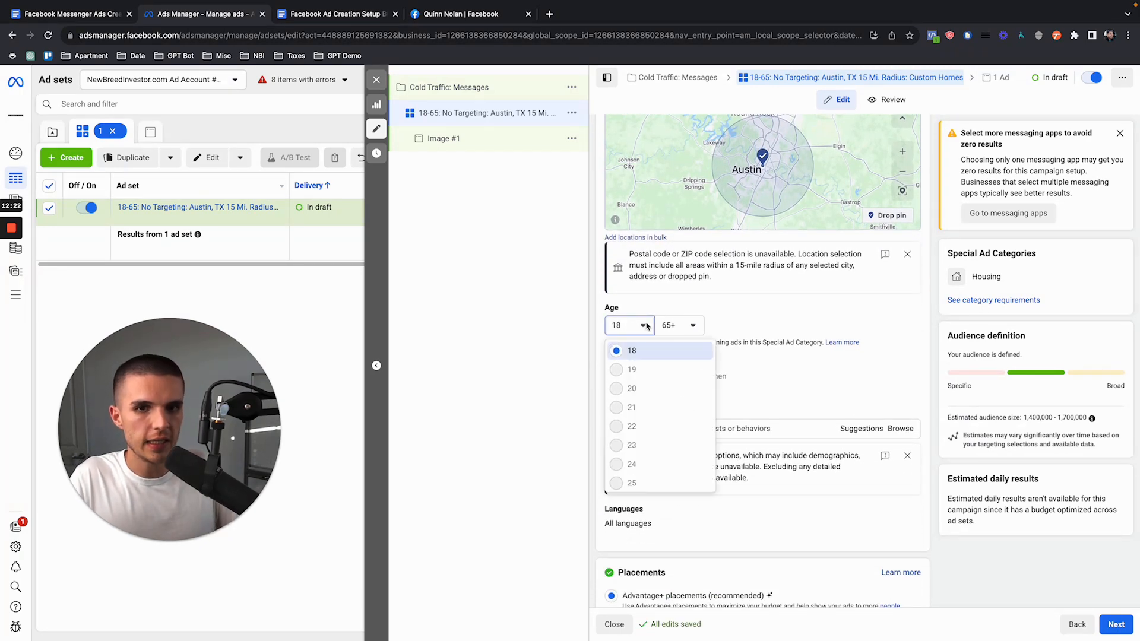
left_click(646, 350)
left_click(679, 325)
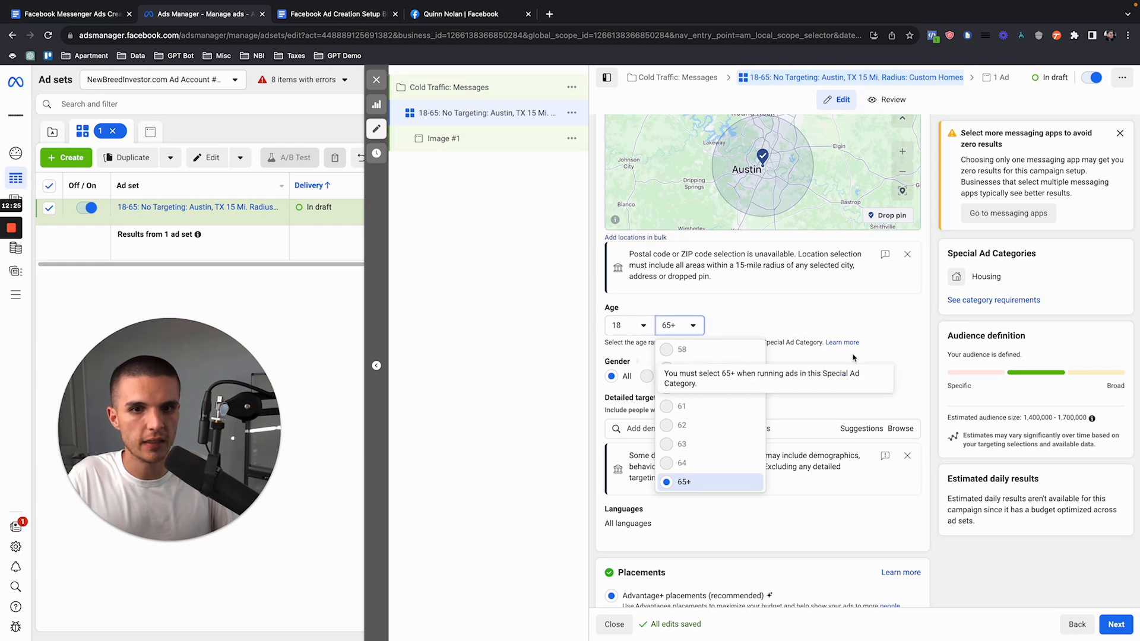
left_click(795, 382)
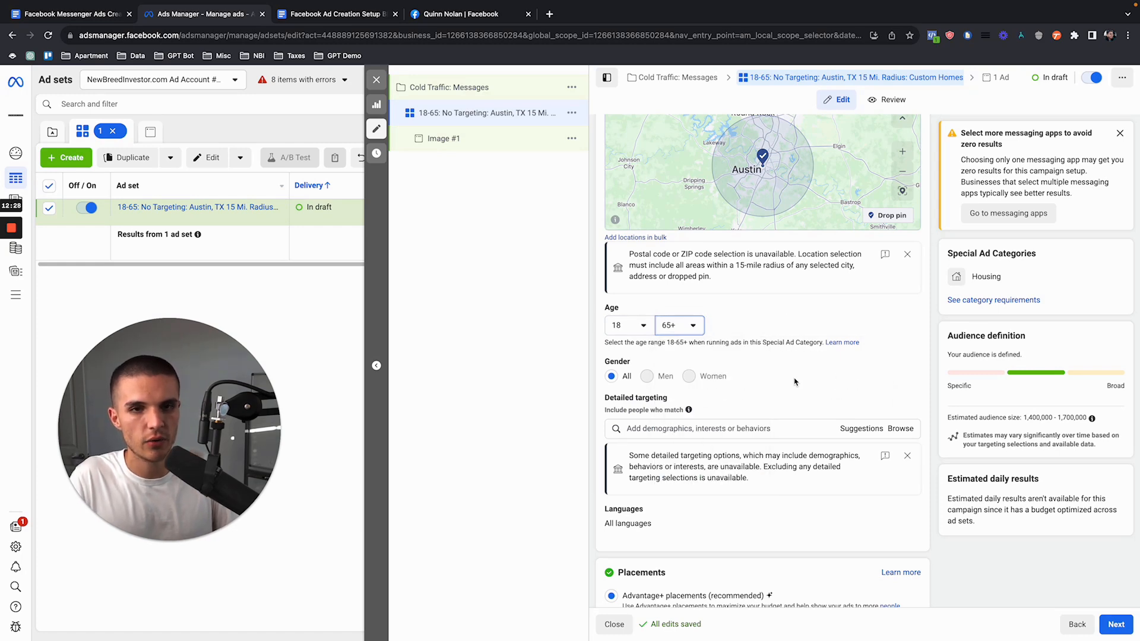
left_click_drag(763, 343, 814, 343)
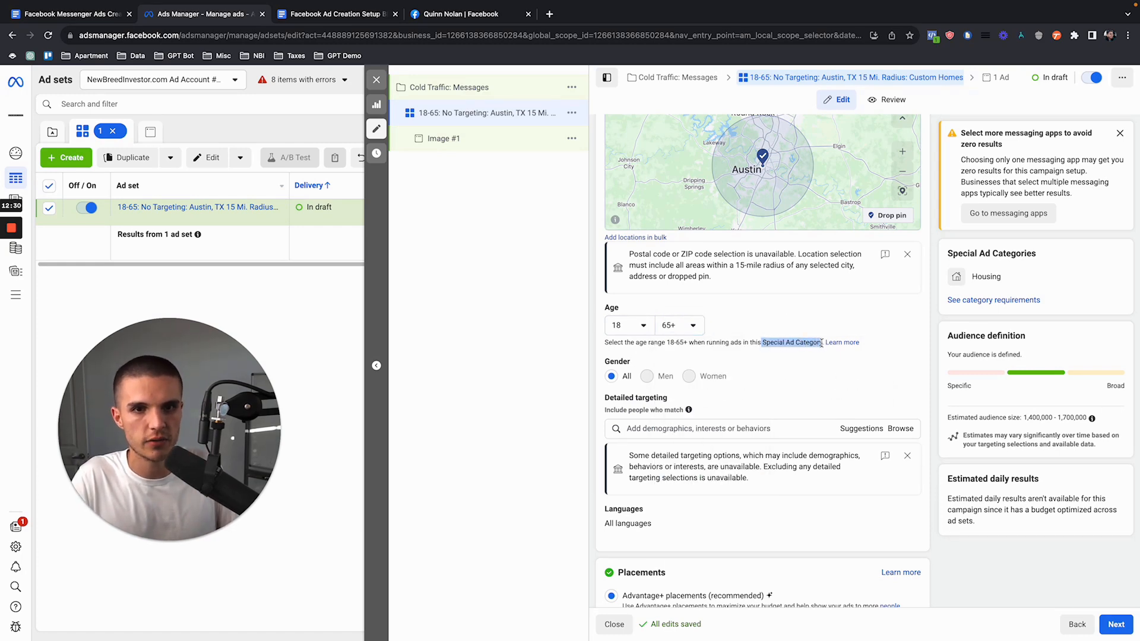
Step: Examine the detailed targeting section and its suggested interests for the audience
left_click_drag(605, 398, 670, 405)
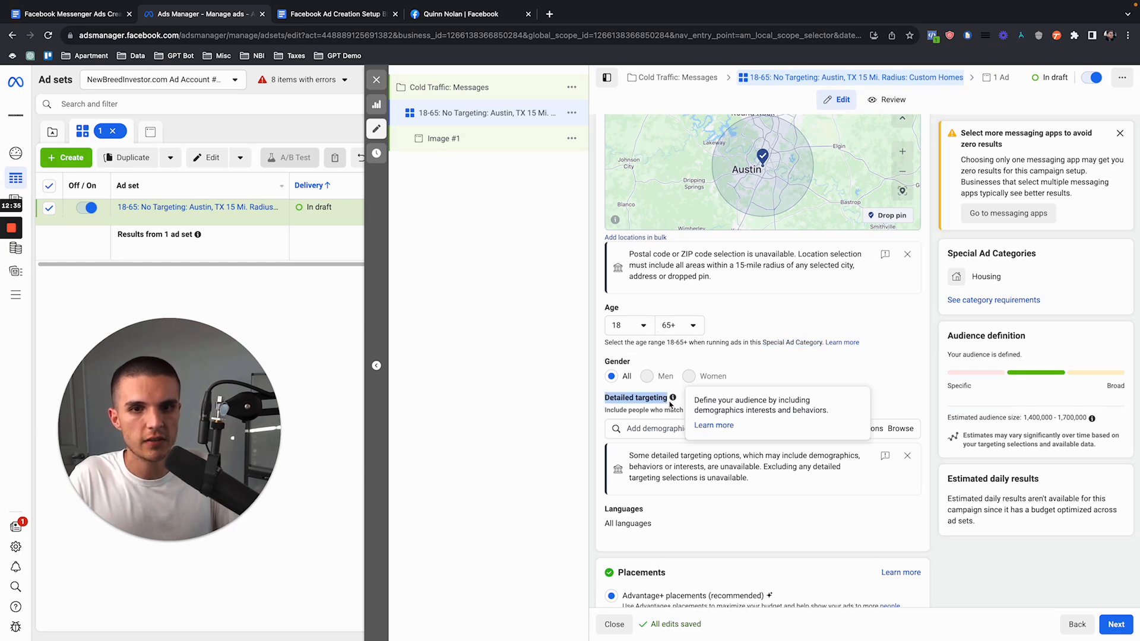
left_click(900, 369)
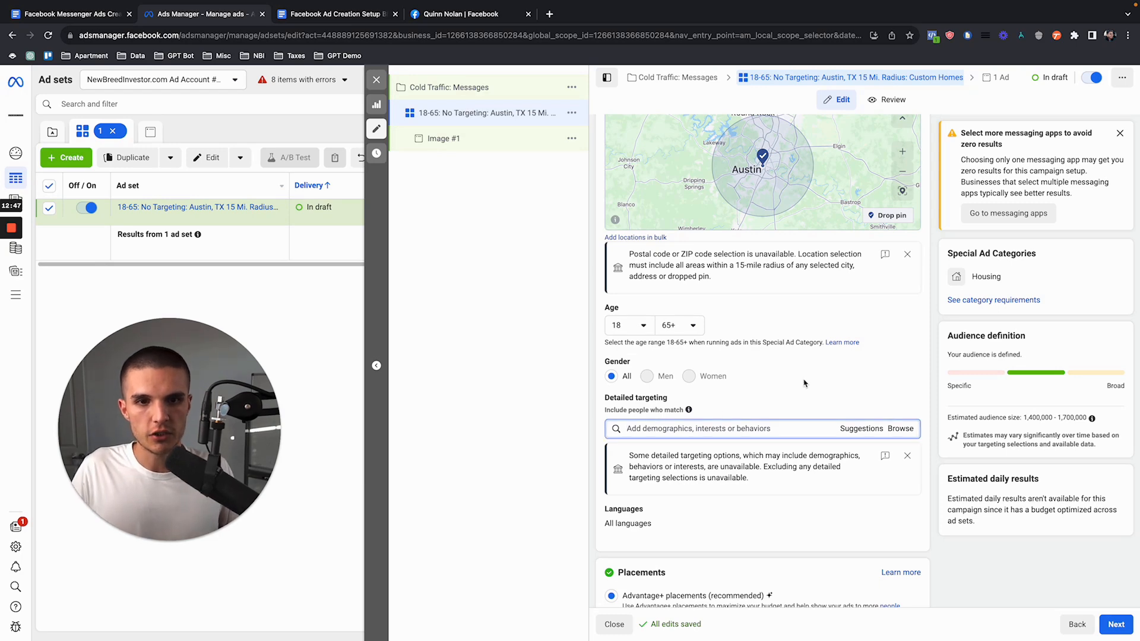
scroll(657, 426, "down", 2)
left_click(860, 337)
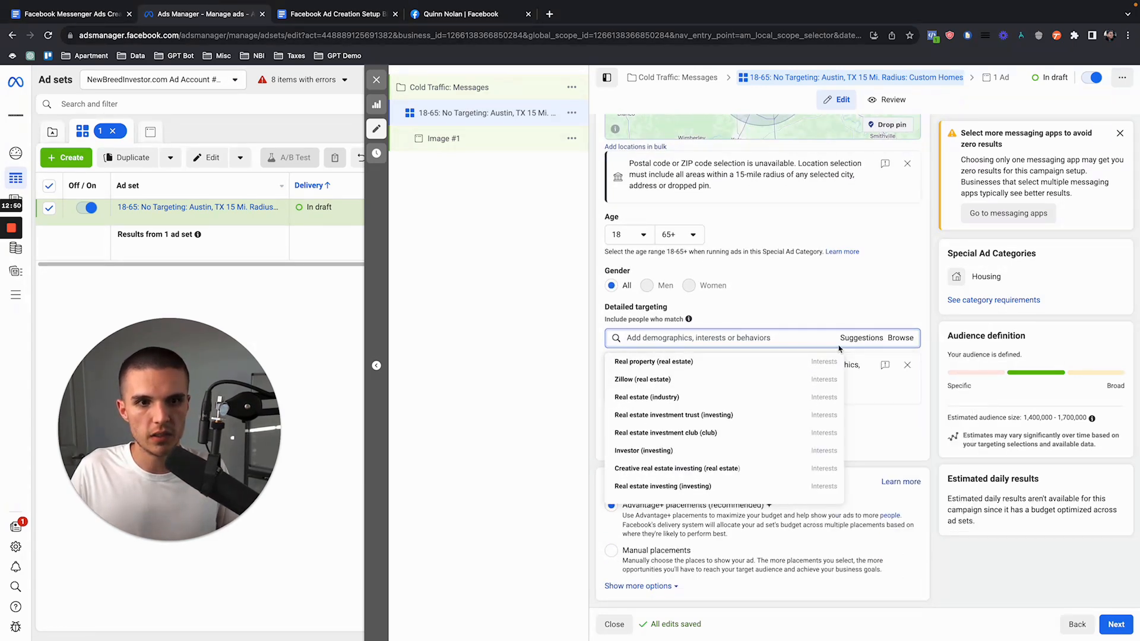
left_click(719, 341)
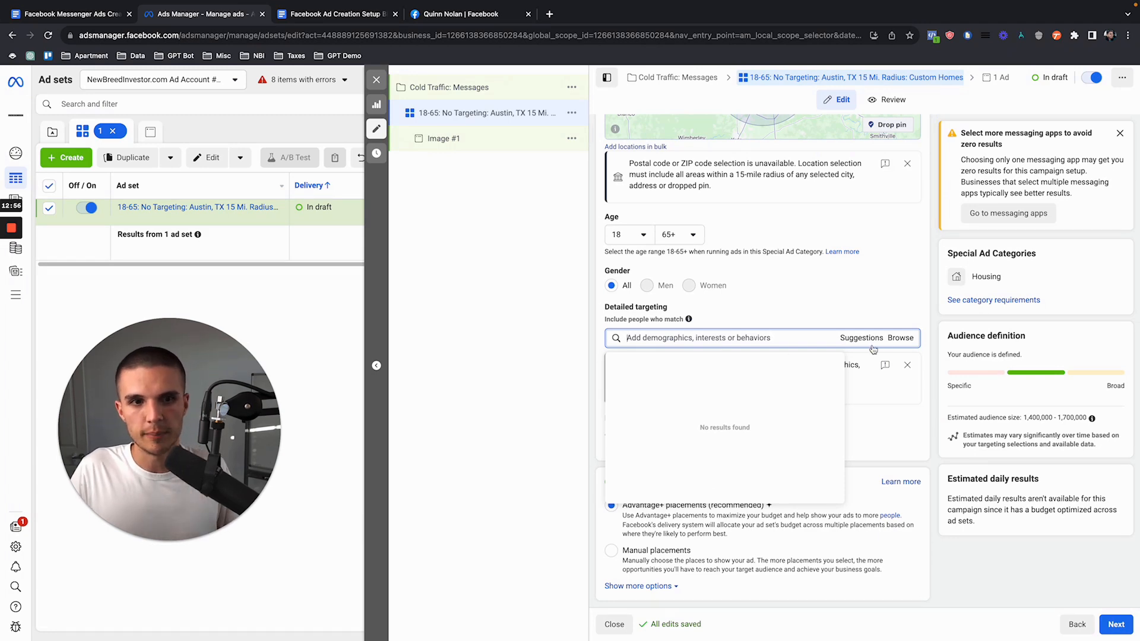
Step: Try the suggested Zillow (real estate) interest in detailed targeting and remove it again
left_click(816, 356)
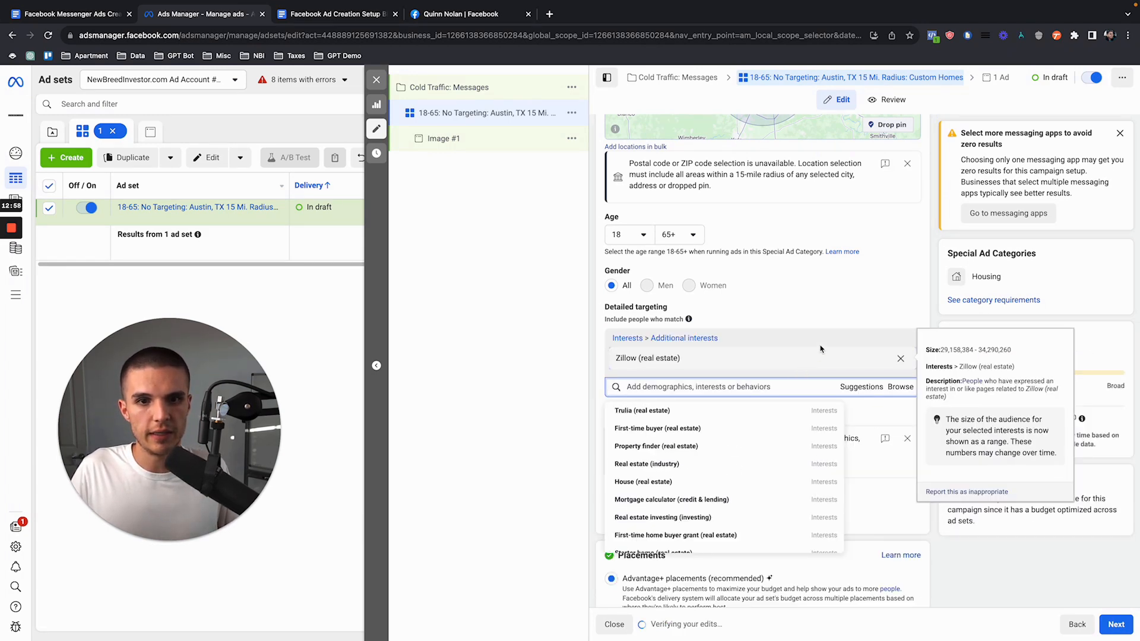
left_click(901, 358)
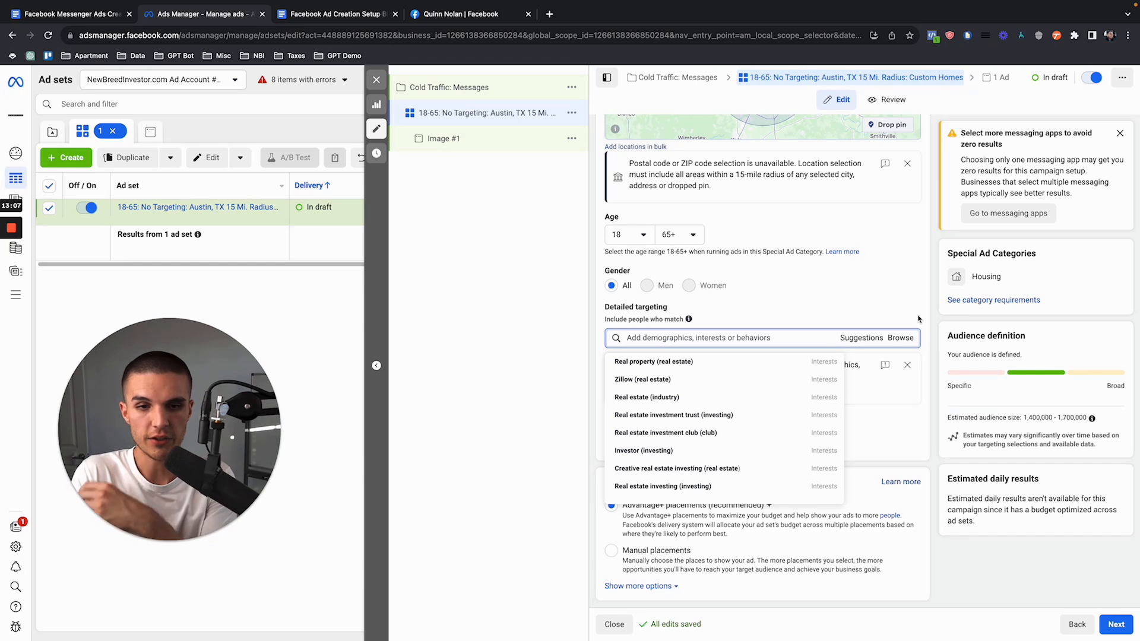
left_click(895, 295)
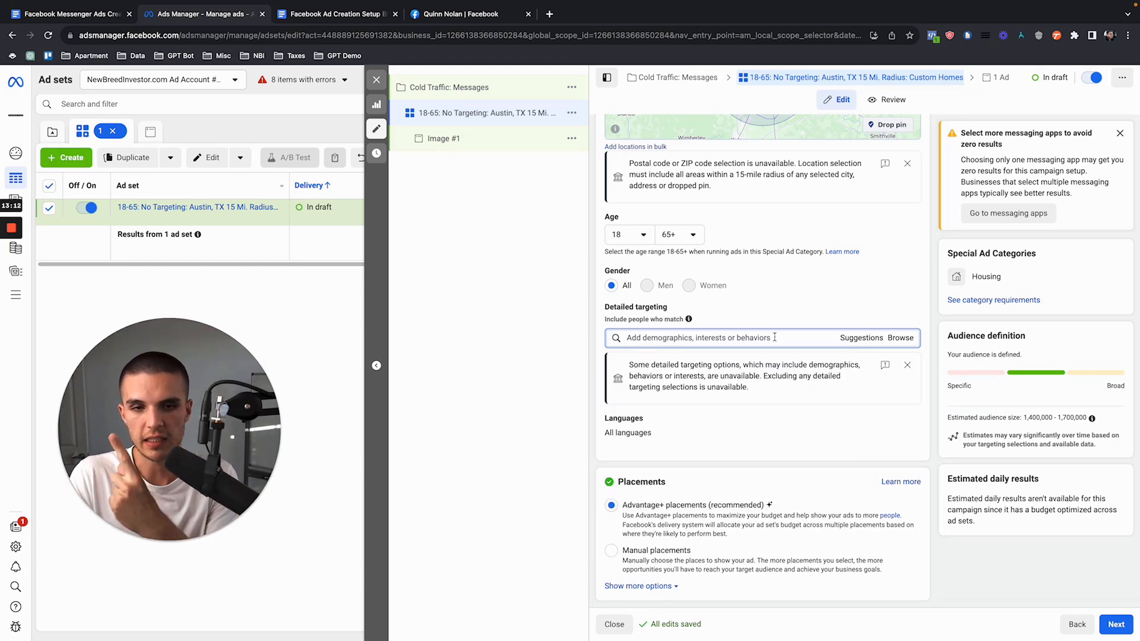
Step: Search detailed targeting for "zillow" and "trulia" and add the Zillow (real estate) and Trulia (real estate) interests
type("zillow")
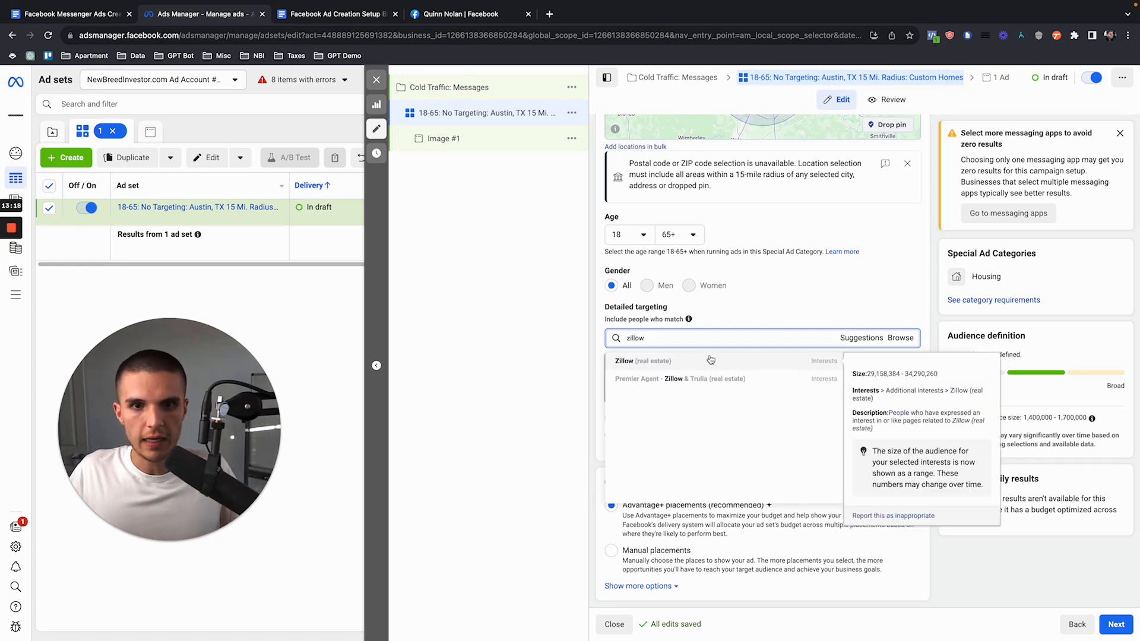
left_click(710, 361)
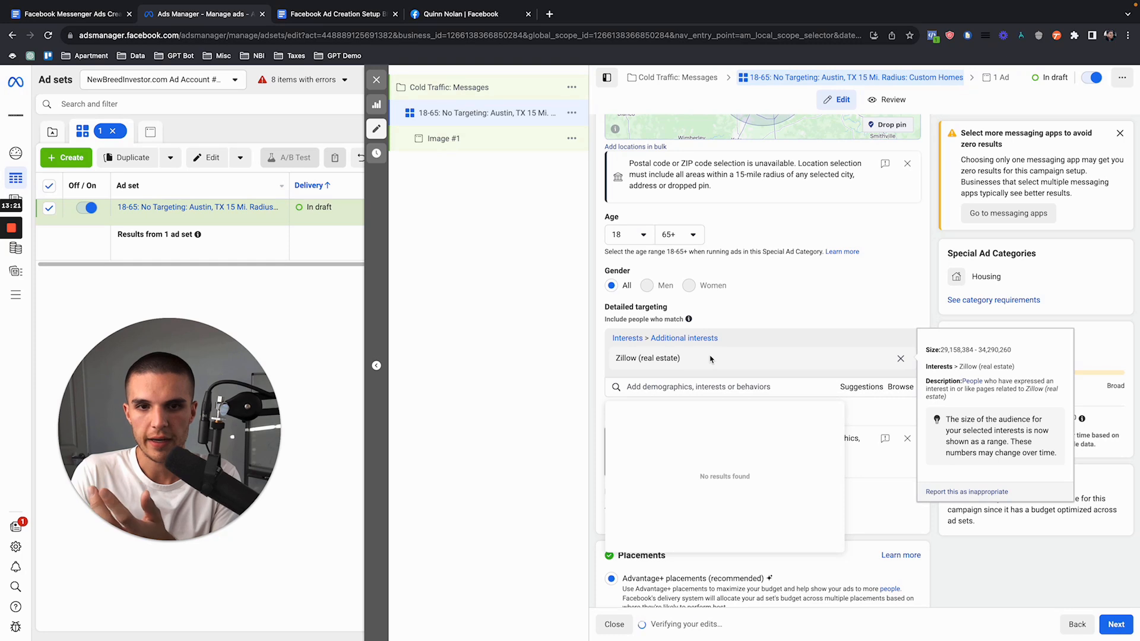
type("trulia")
left_click(656, 410)
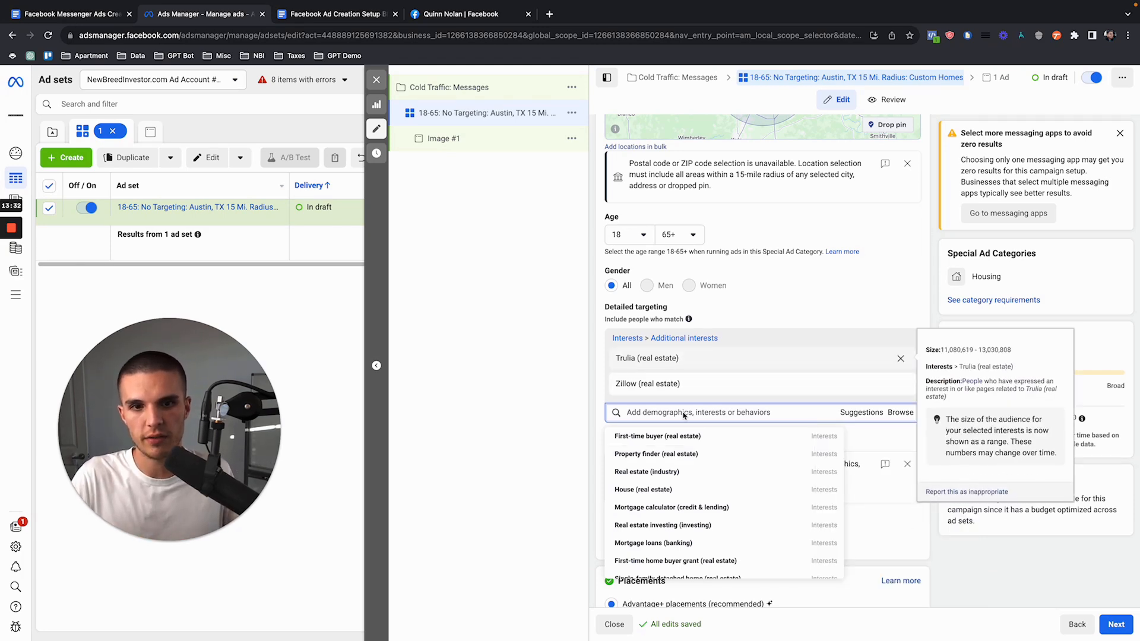
Step: Remove the Trulia and Zillow interests from detailed targeting and check the "No Targeting" part of the ad set name
left_click(900, 360)
left_click(900, 359)
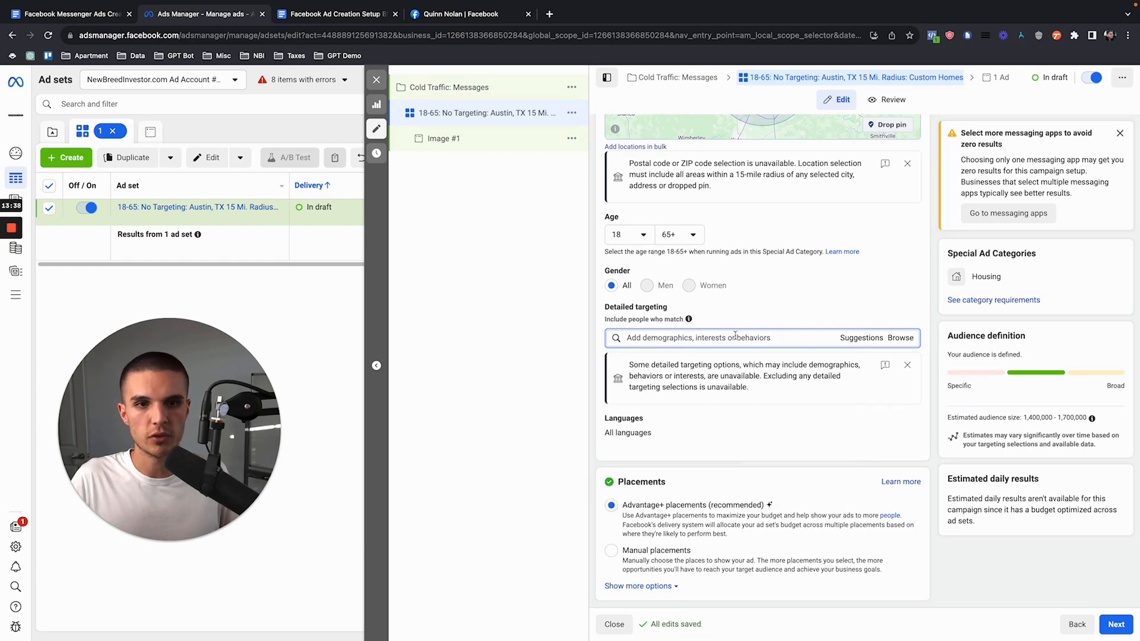
scroll(740, 305, "up", 10)
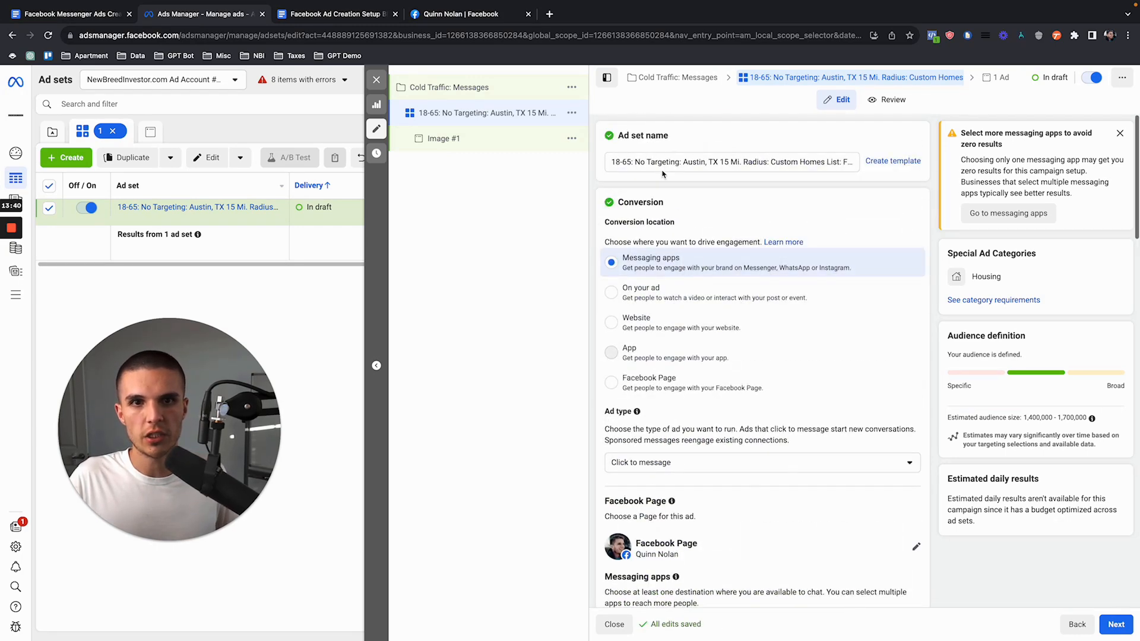
left_click_drag(634, 162, 677, 164)
Step: Switch the ad set from Advantage+ placements to manual placements
scroll(698, 406, "down", 15)
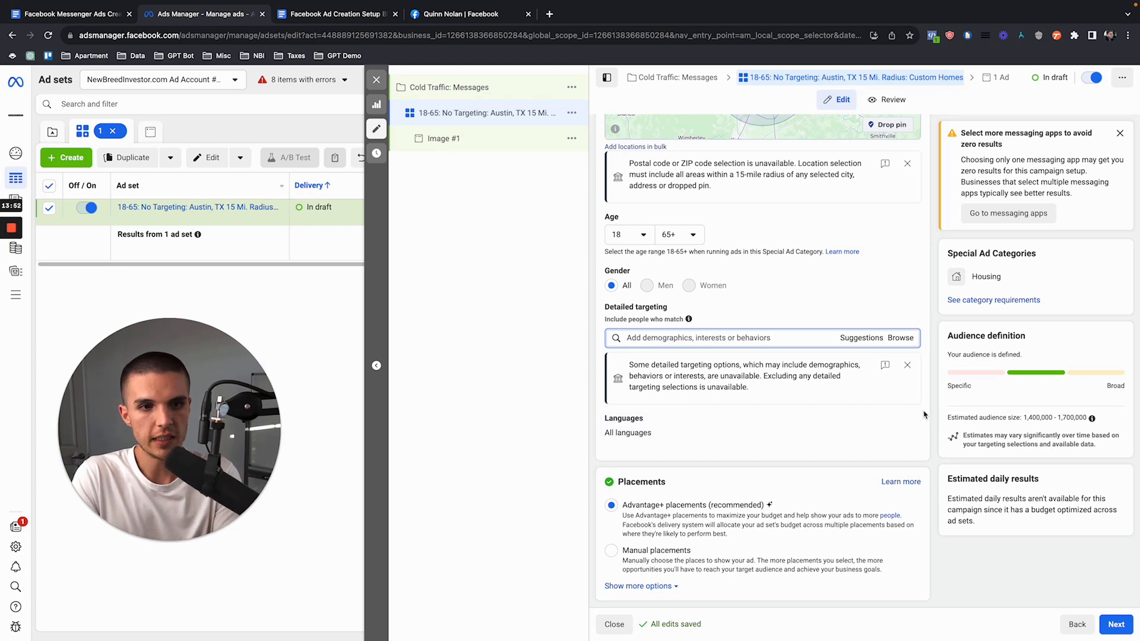
left_click(612, 551)
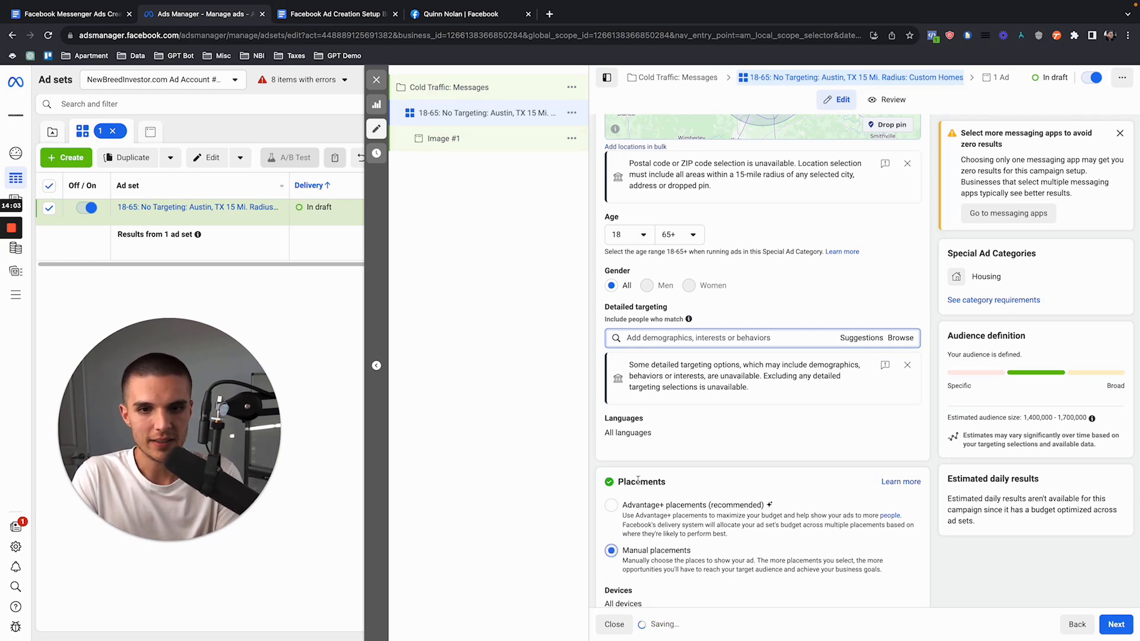
scroll(639, 484, "down", 4)
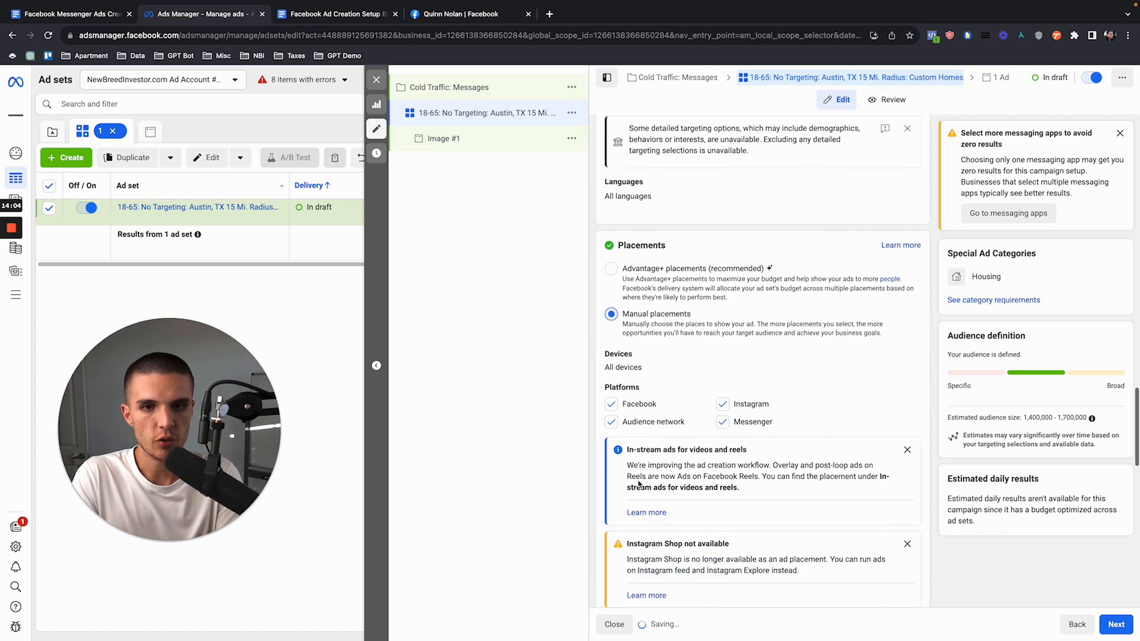
Step: Try excluding Audience Network and Instagram from the manual placements, and select both platforms again
left_click(611, 418)
left_click(723, 399)
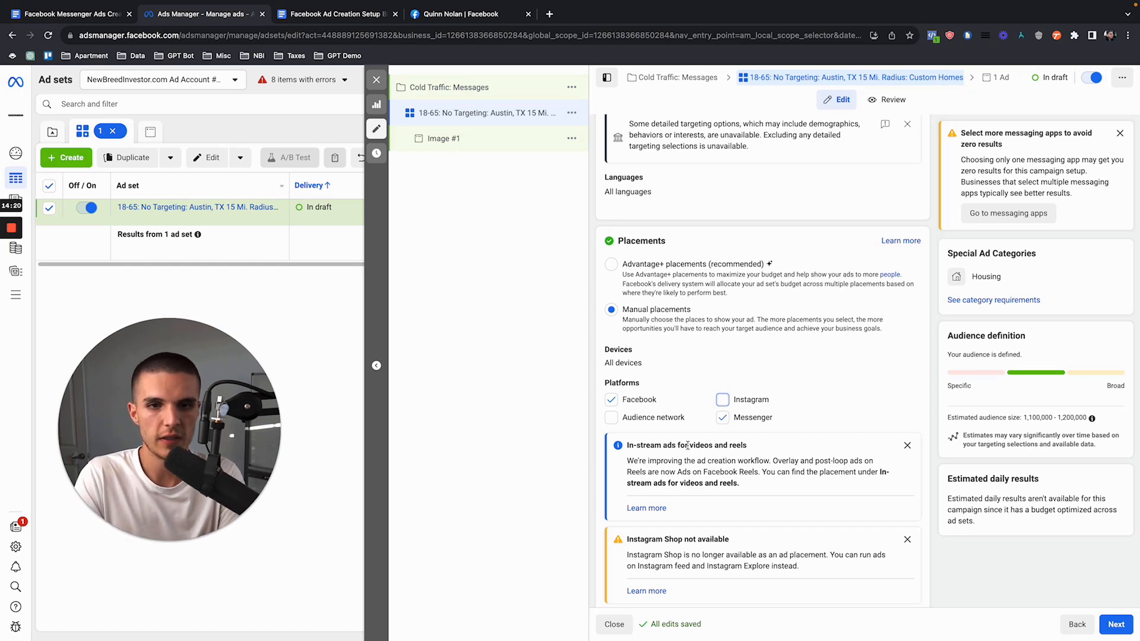
left_click(723, 400)
left_click(611, 418)
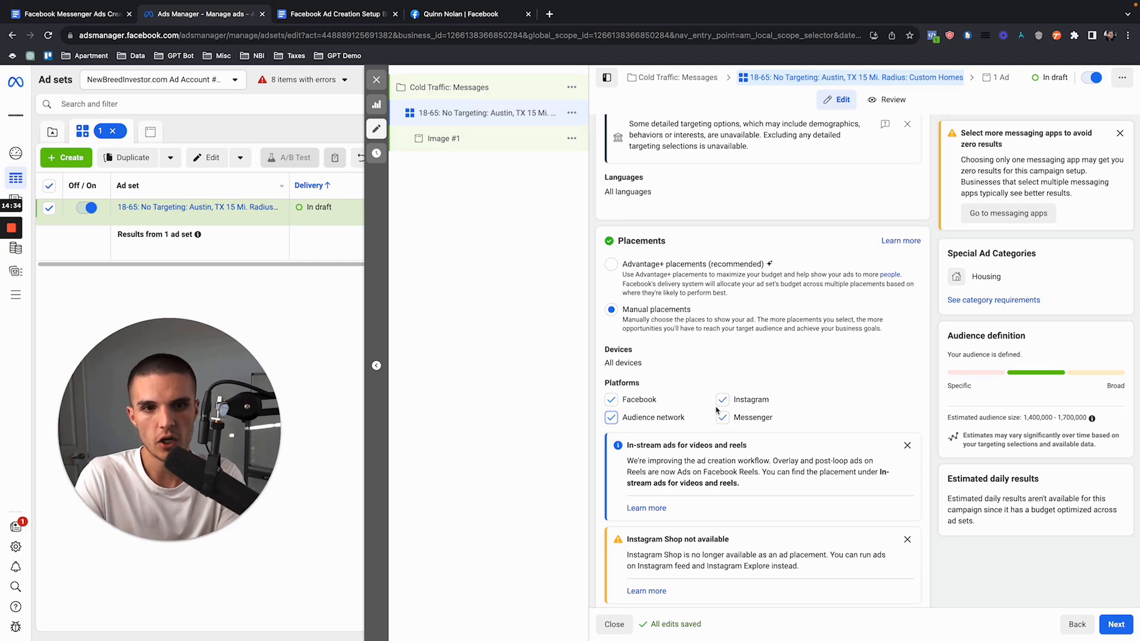
Step: Exclude Audience Network and Instagram from the manual placements, check the remaining placements and continue to the Image #1 ad
left_click(611, 417)
left_click(722, 400)
scroll(621, 431, "down", 3)
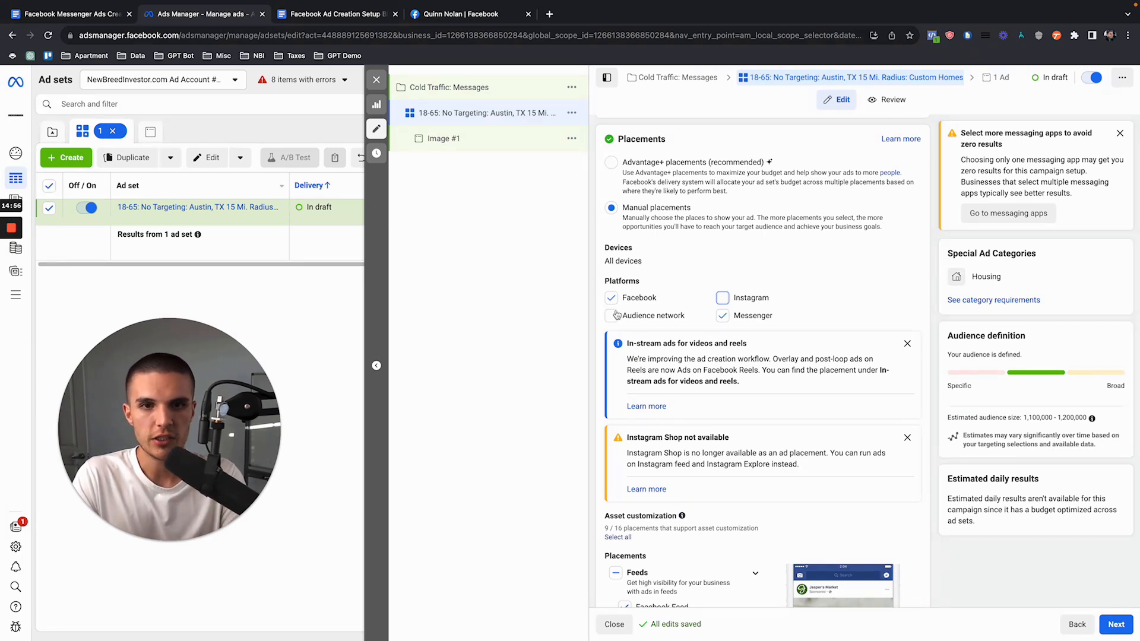
scroll(616, 315, "up", 15)
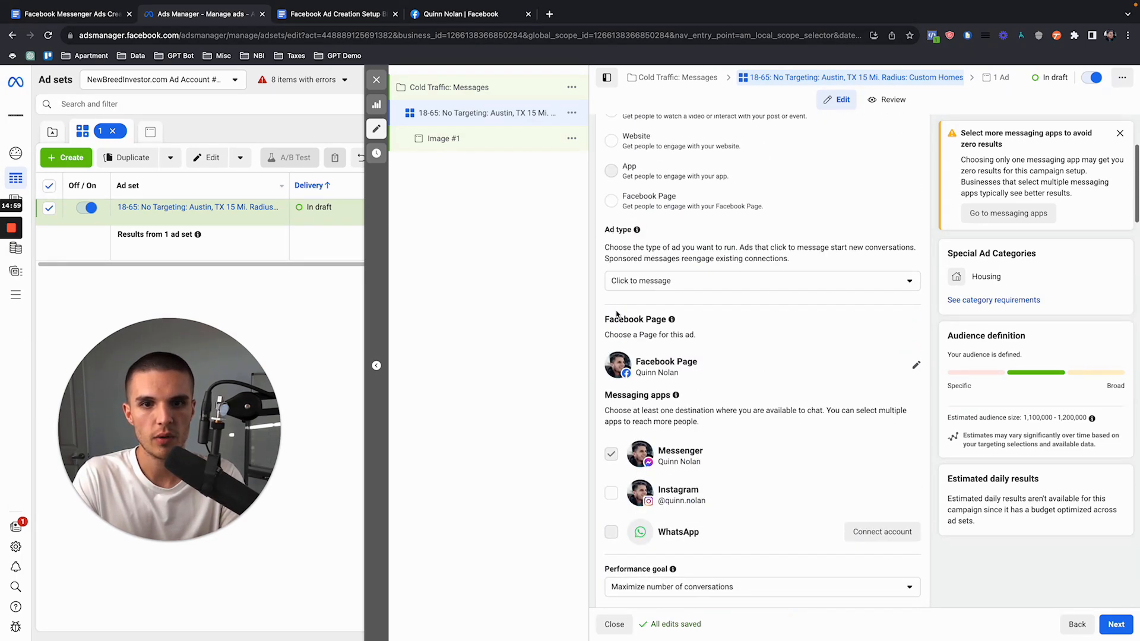
scroll(629, 474, "down", 20)
scroll(673, 441, "up", 8)
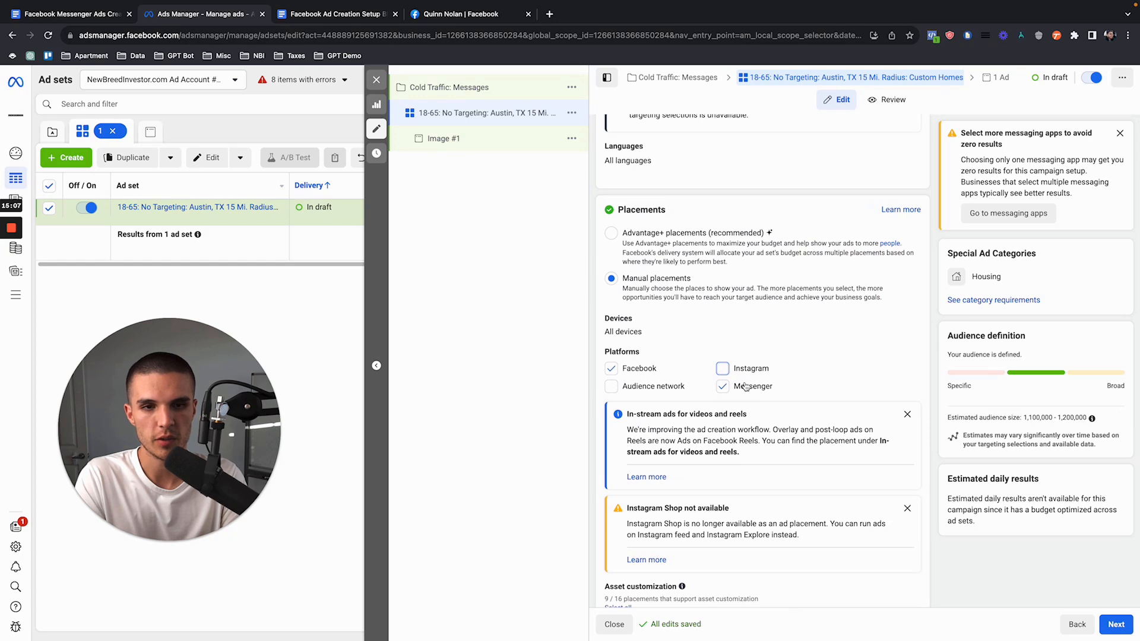
scroll(712, 447, "down", 8)
scroll(712, 447, "down", 5)
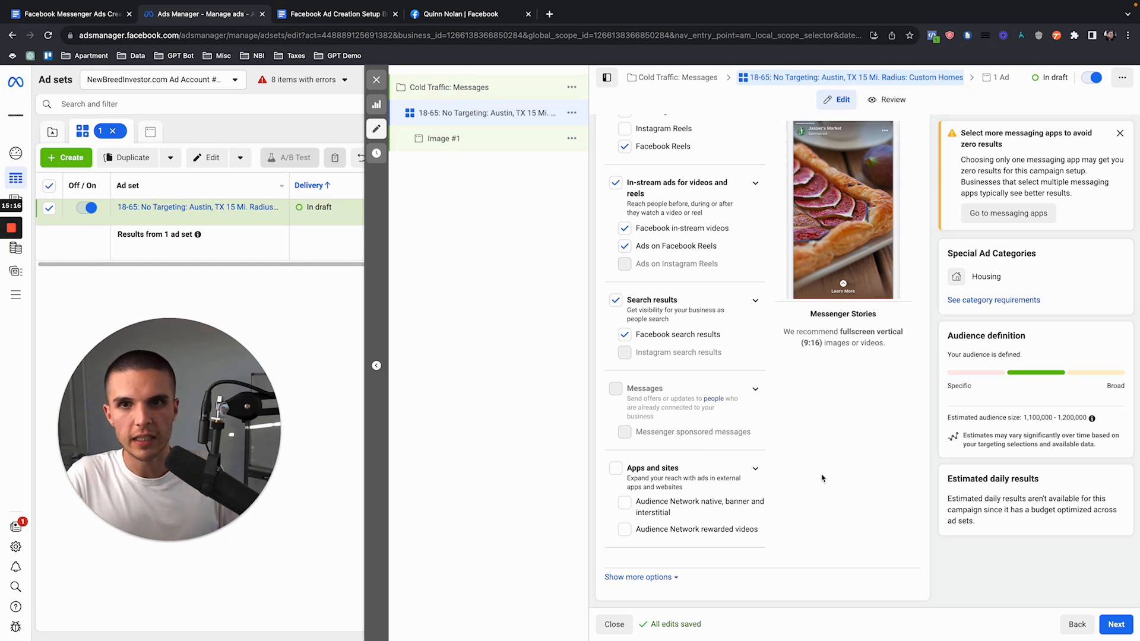
left_click(1113, 623)
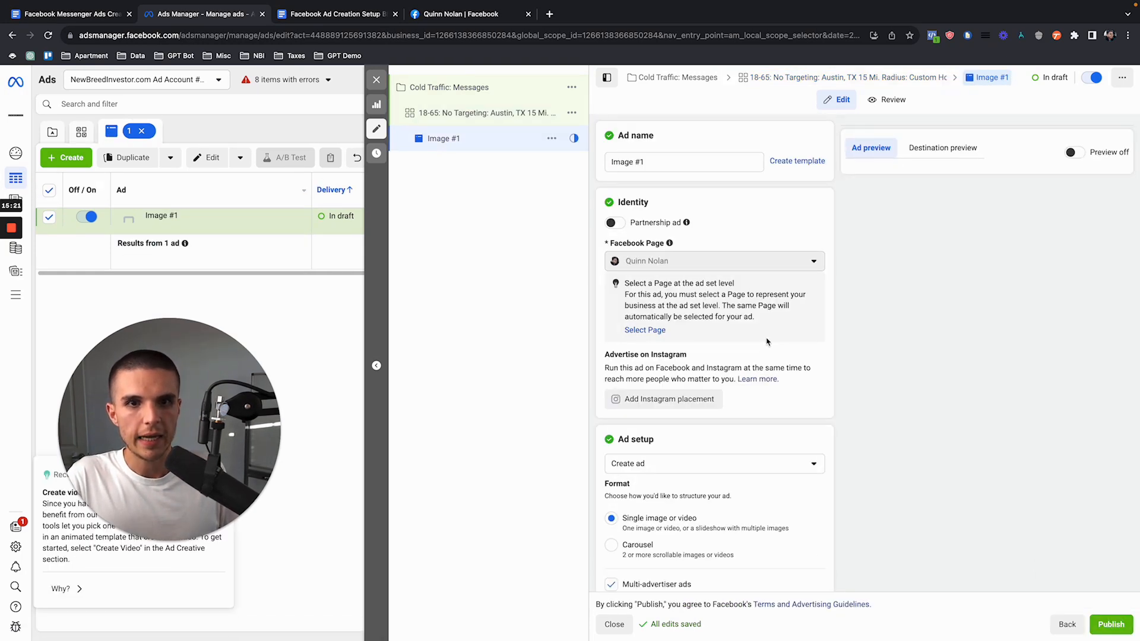
Step: Copy the Template 1 primary text from the Facebook Ad Creation Setup Blueprint document into the ad's primary text
scroll(767, 341, "down", 10)
mouse_move(654, 363)
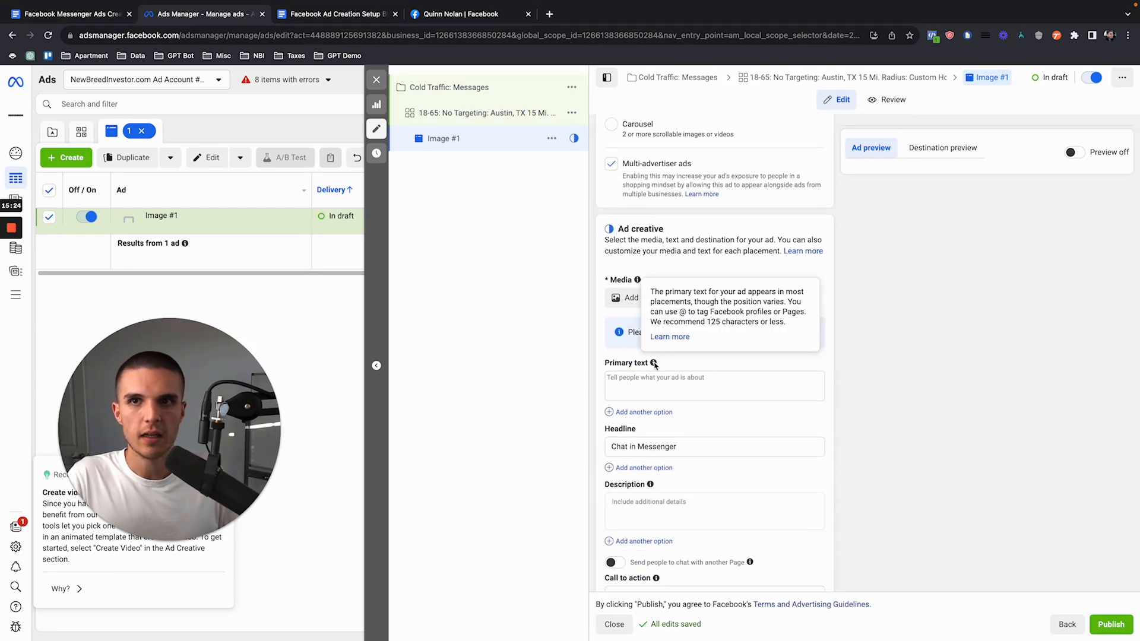
left_click(347, 14)
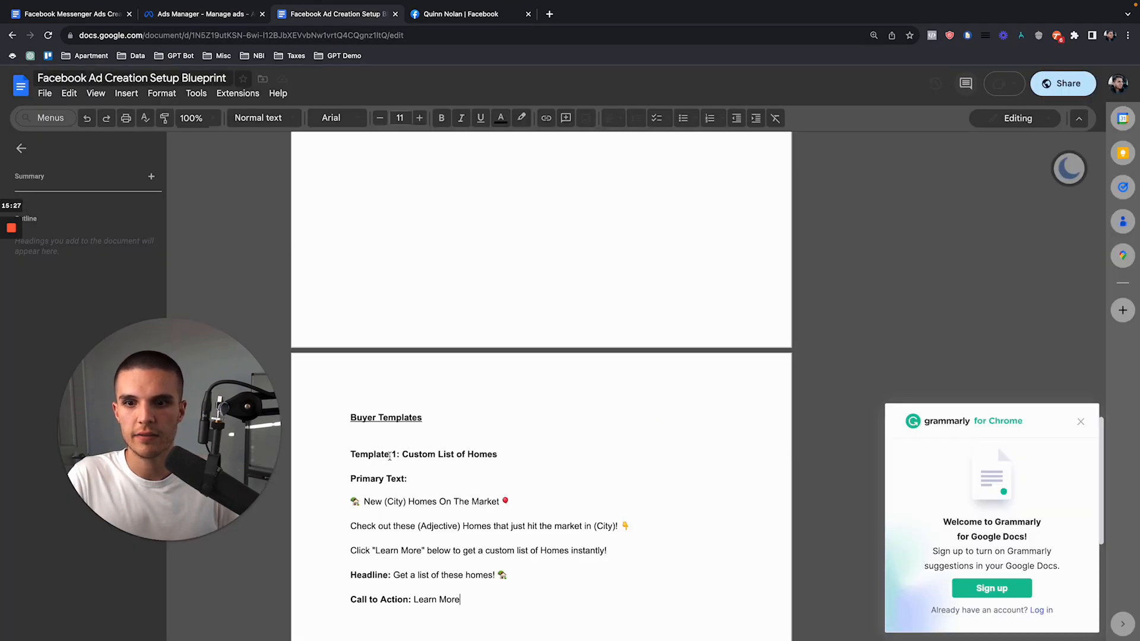
scroll(390, 456, "down", 4)
left_click_drag(351, 273, 608, 322)
key("super+c")
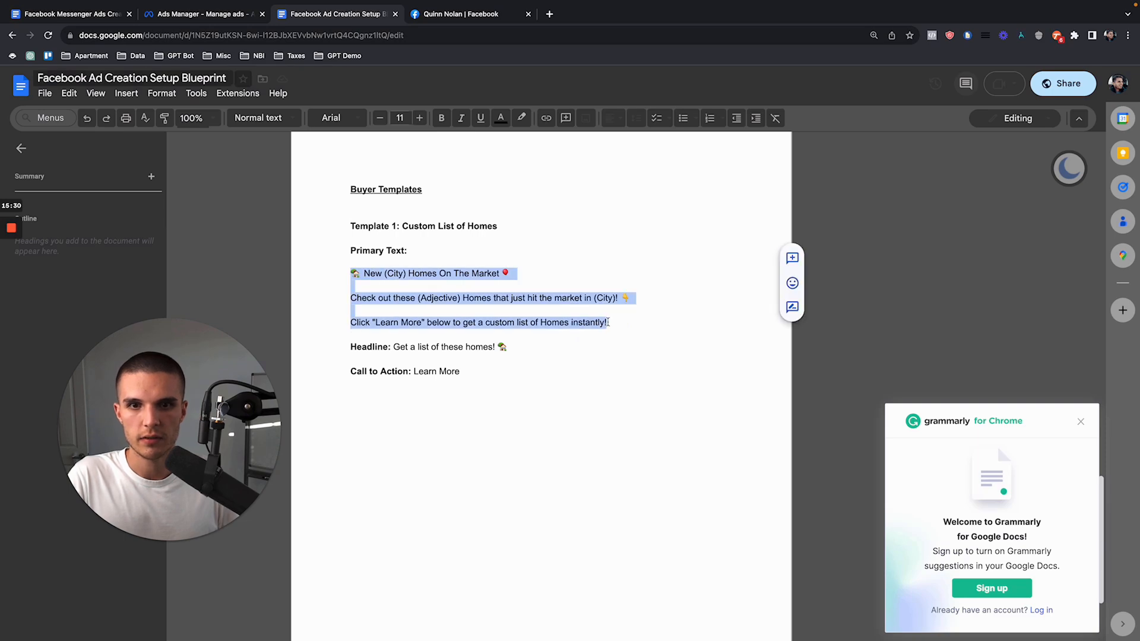
left_click(238, 14)
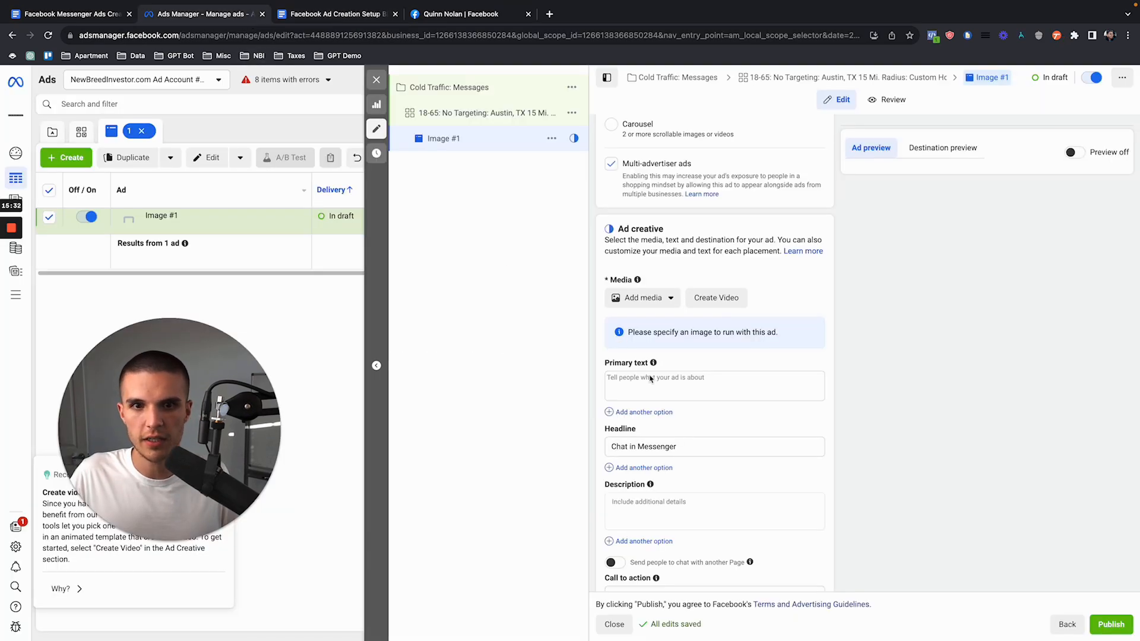
left_click(643, 381)
key("super+v")
Step: Replace both (City) placeholders in the primary text with "Austin" and the (Adjective) placeholder with "Beautiful"
left_click_drag(647, 378, 633, 379)
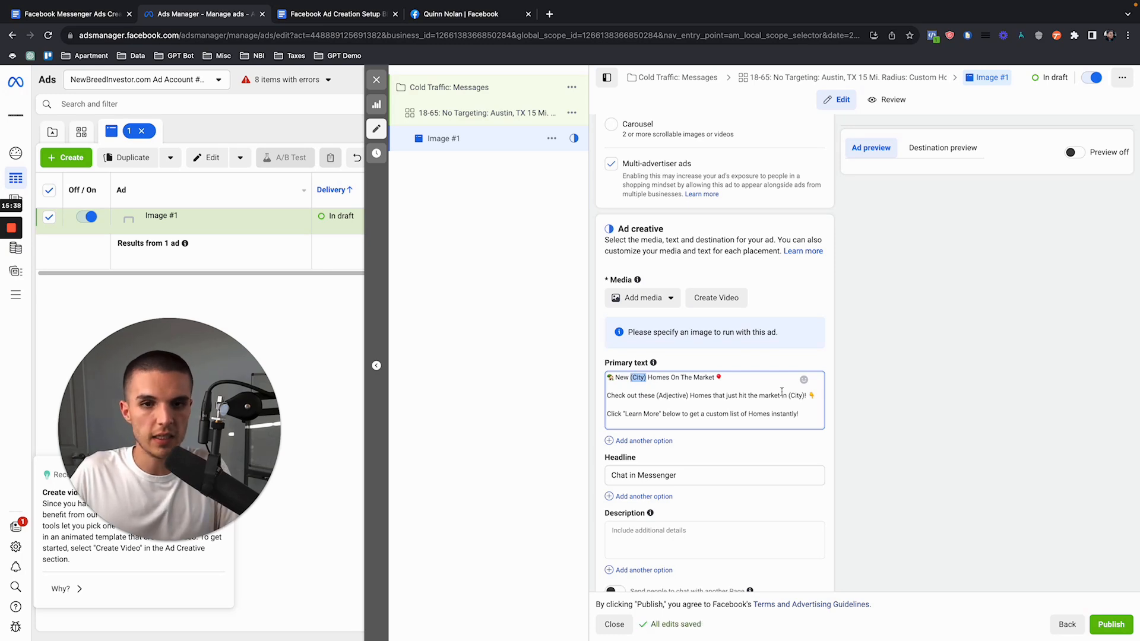
type("Austin")
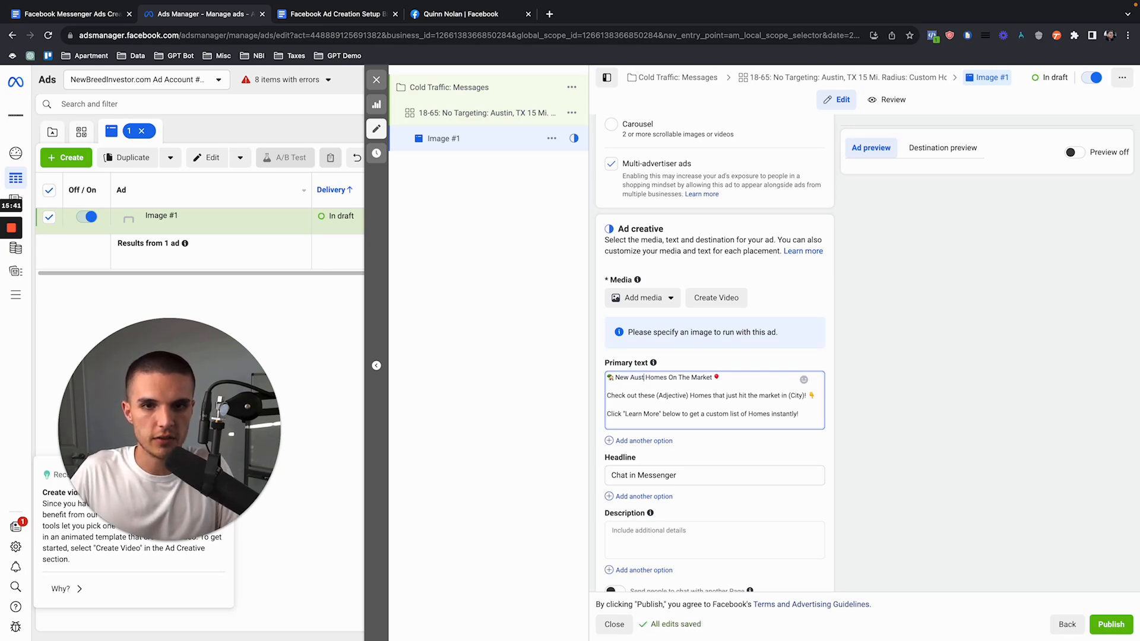
left_click_drag(687, 396, 657, 396)
type("Beautiful")
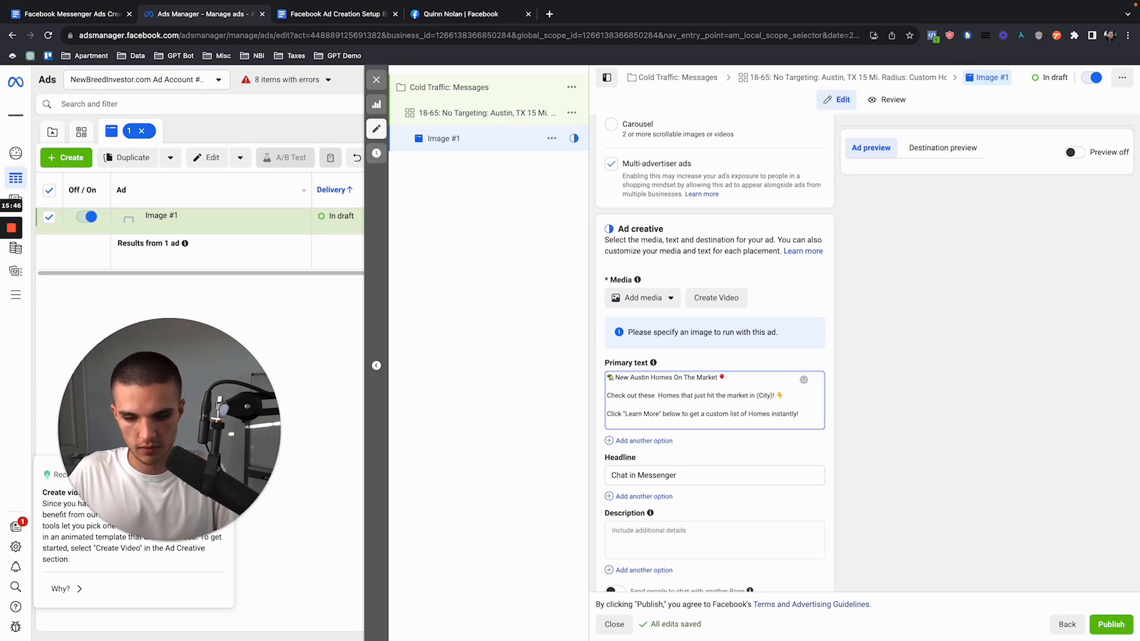
left_click_drag(802, 395, 781, 395)
type("Austin")
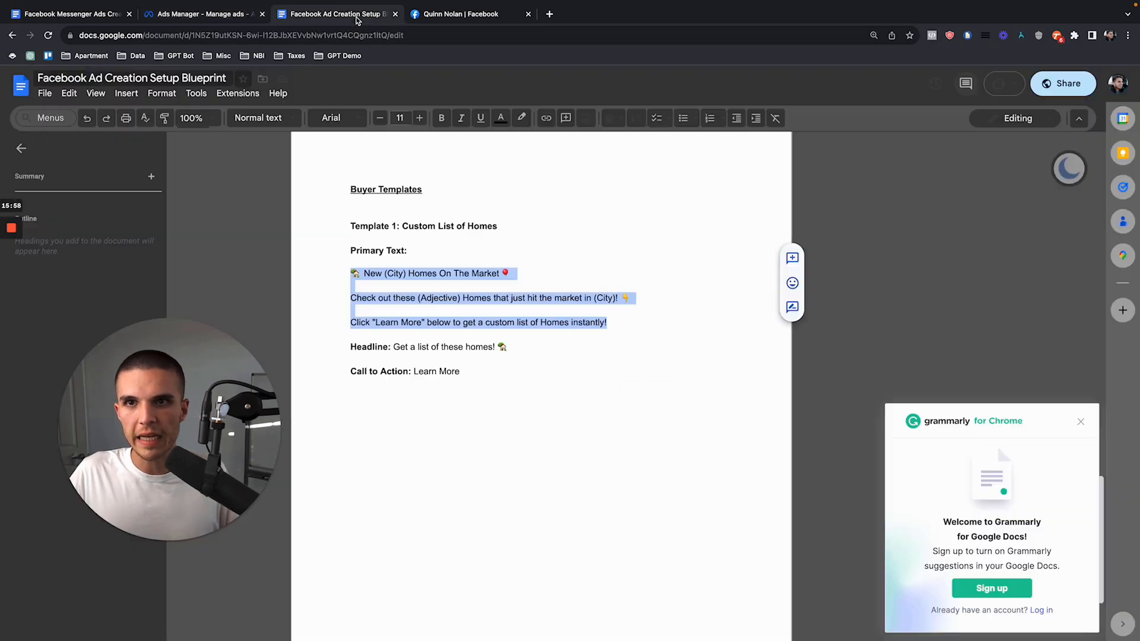
Step: Replace the ad's headline with the Template 1 headline "Get a list of these homes!" from the Facebook Ad Creation Setup Blueprint document
left_click(354, 16)
left_click_drag(396, 347, 499, 347)
left_click(243, 16)
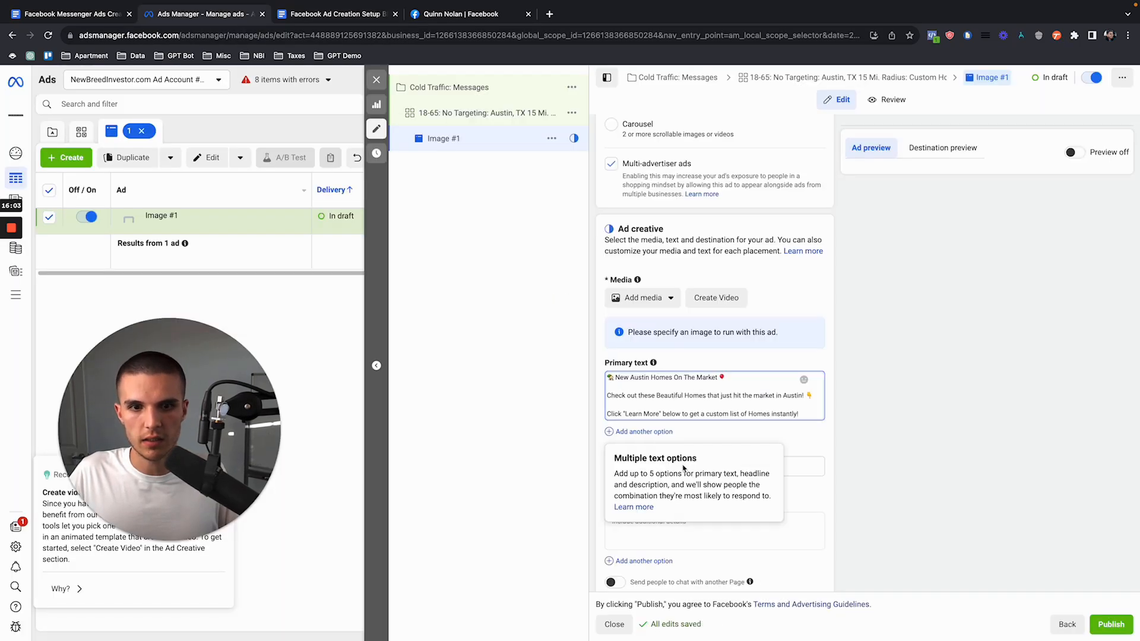
left_click(796, 469)
type("Get a list of these homes! 🏡")
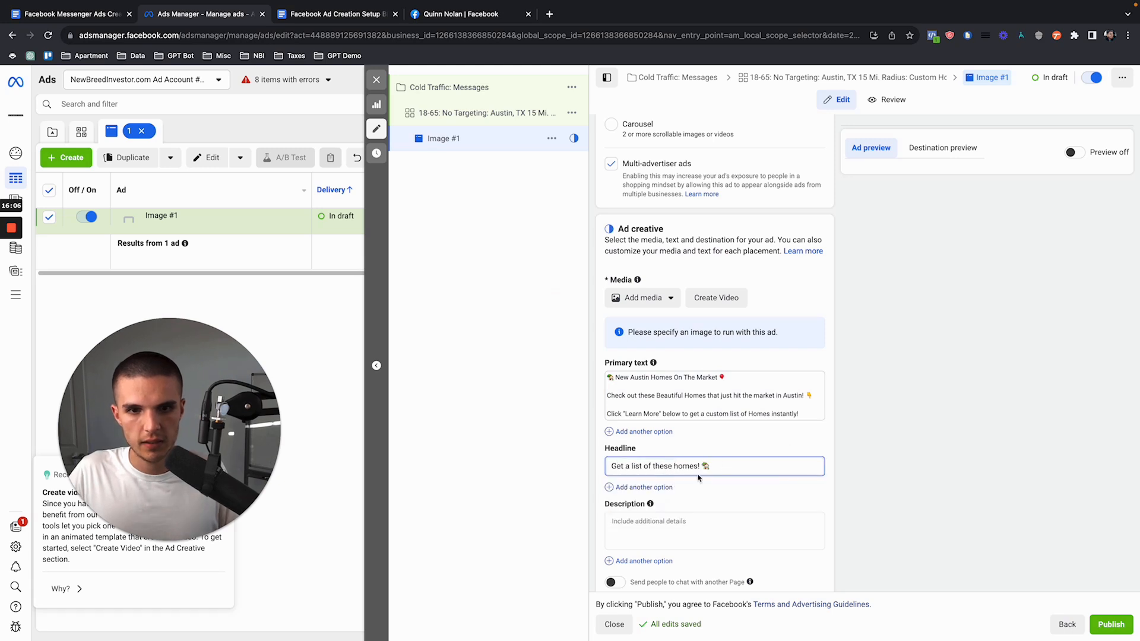
Step: Reword the headline to "Get a list of Custom Homes in Austin!", keeping the house emoji
left_click_drag(650, 465, 696, 466)
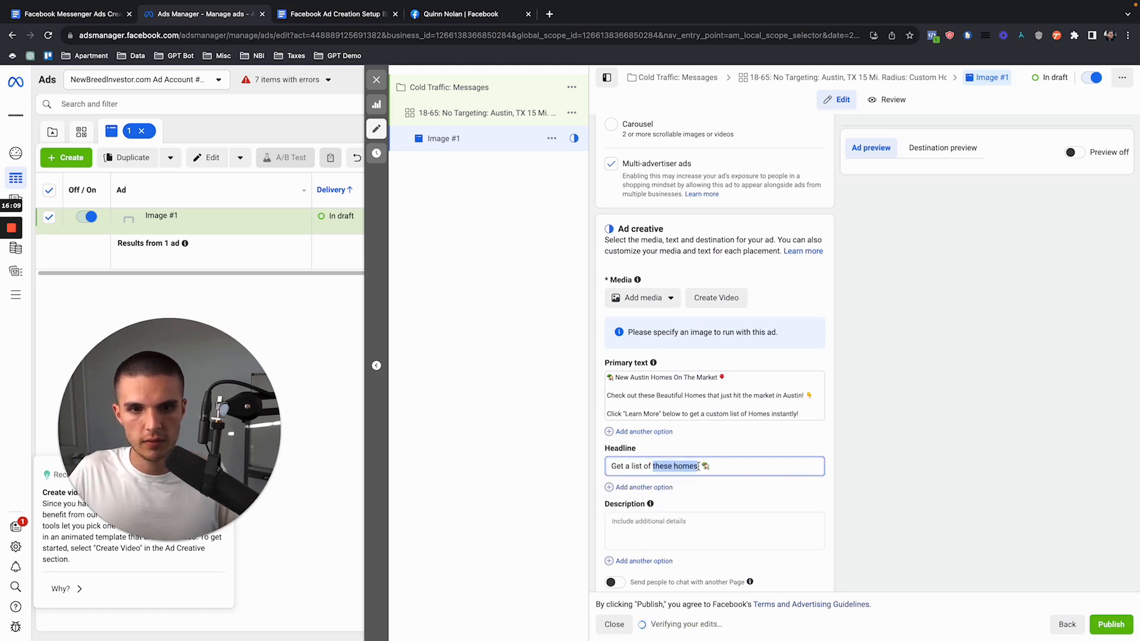
type("Custom")
type(" Homes in Aus")
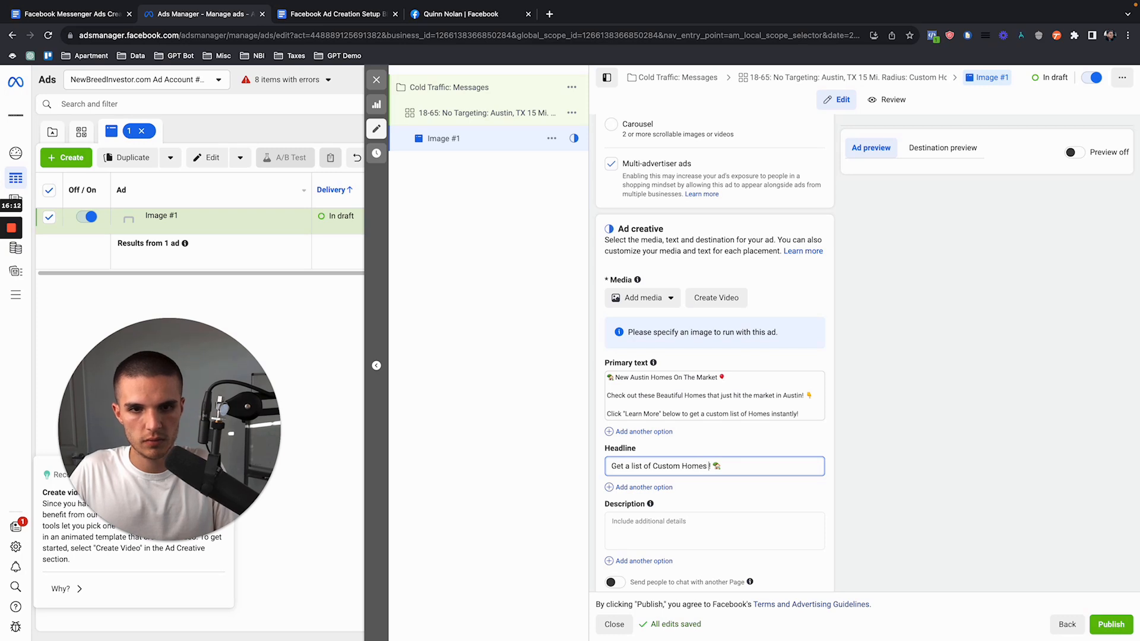
type("tin")
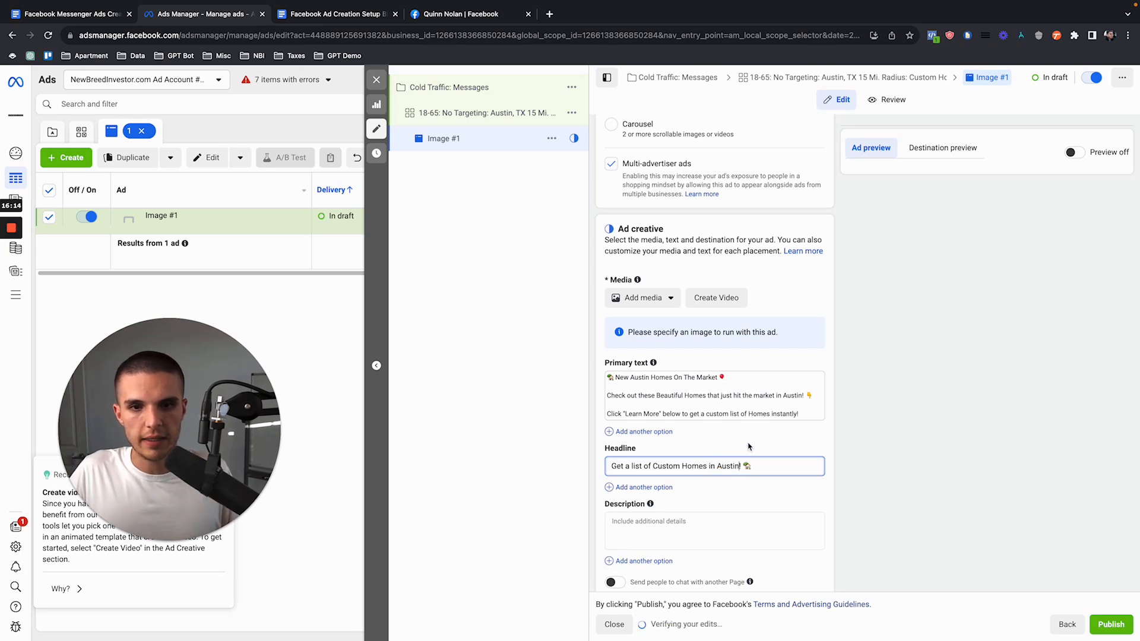
Step: Review the Advantage+ creative optimizations for the ad image, turn off standard enhancements and finish the media setup
scroll(751, 416, "down", 3)
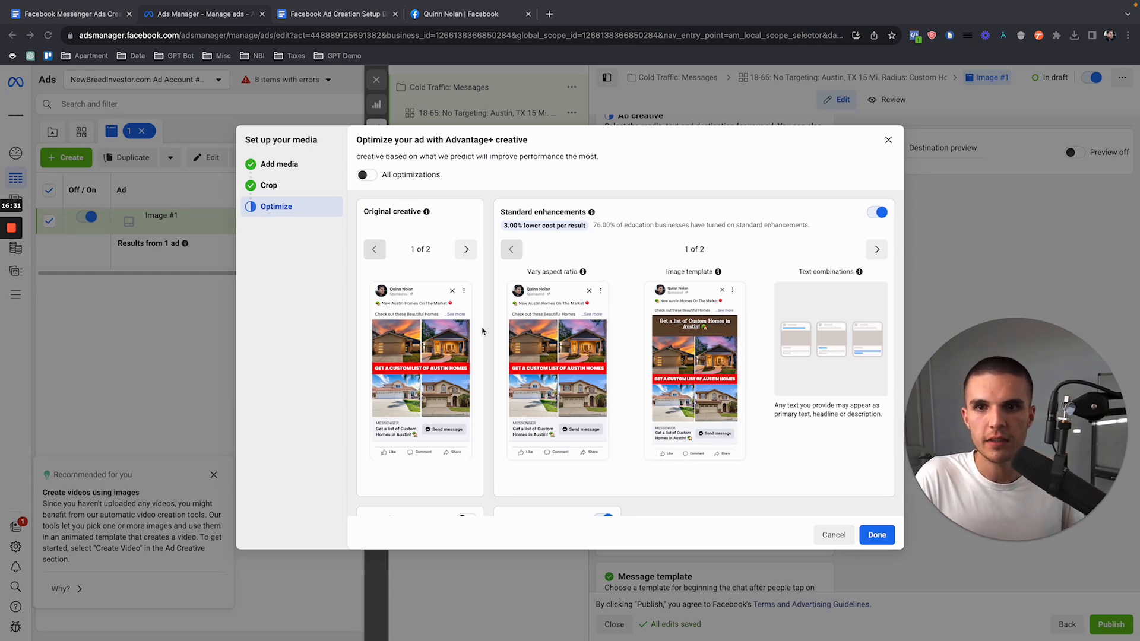
scroll(482, 330, "down", 5)
scroll(413, 212, "up", 6)
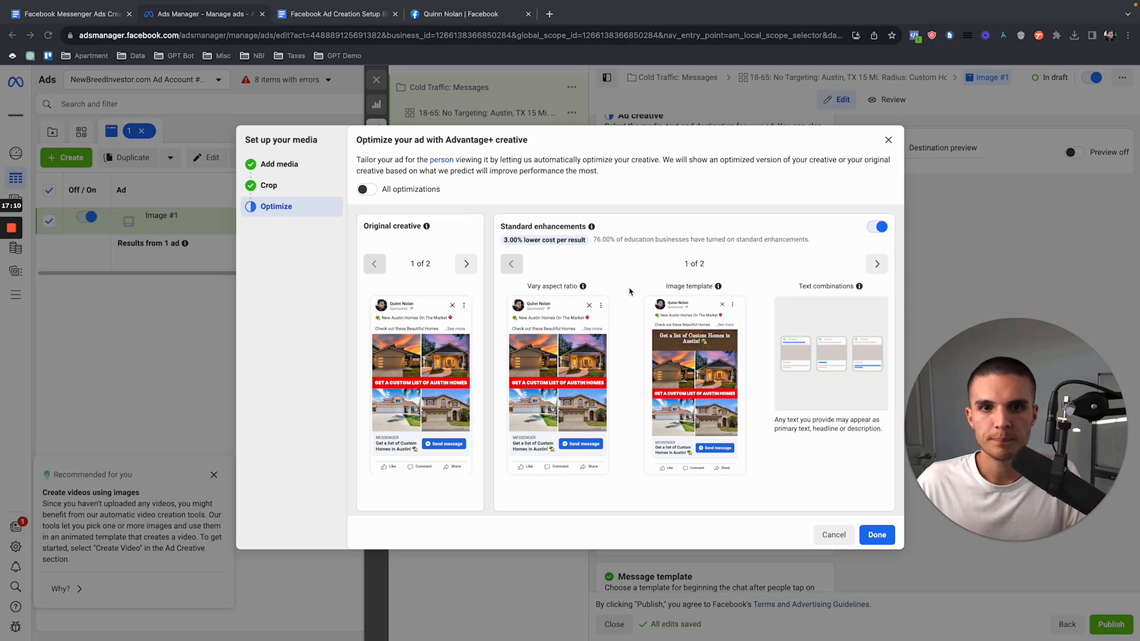
scroll(689, 374, "down", 5)
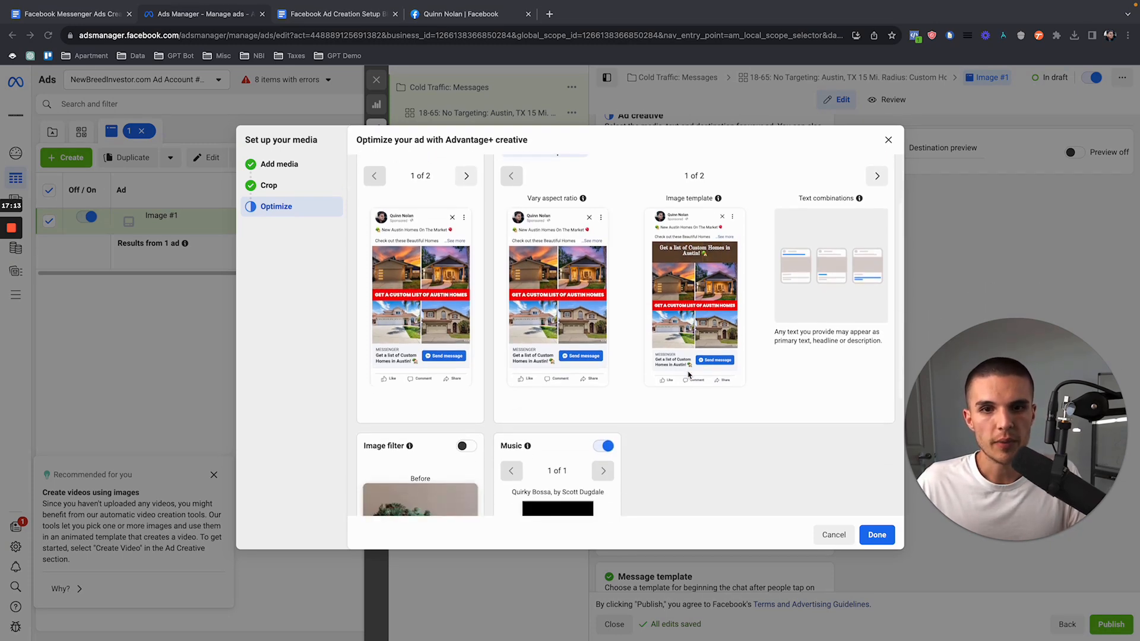
scroll(689, 374, "up", 5)
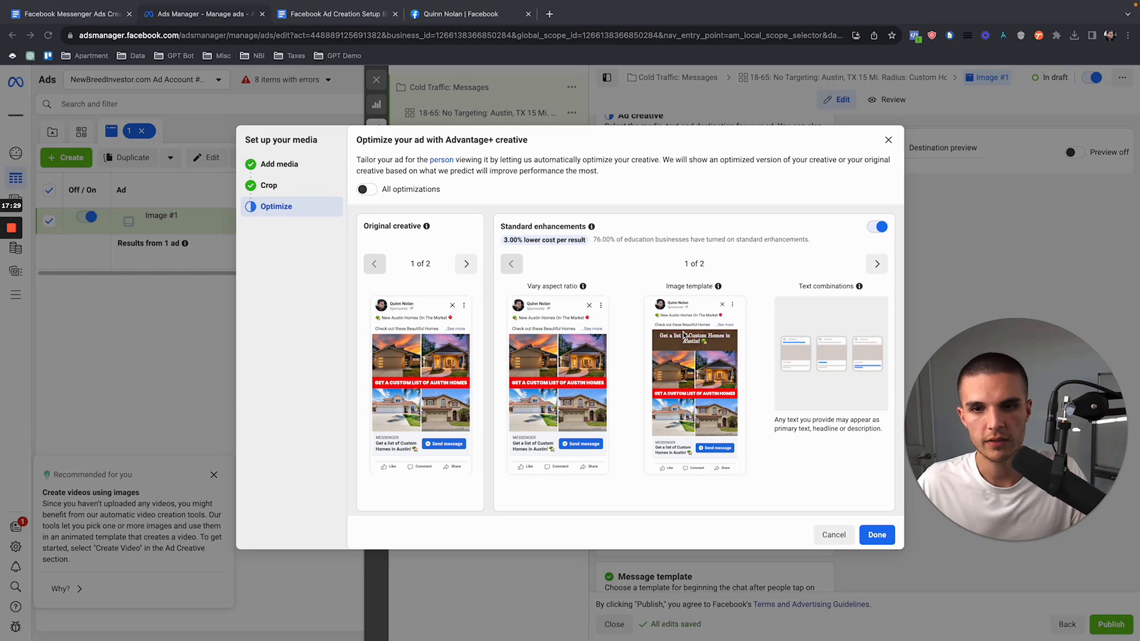
left_click(878, 227)
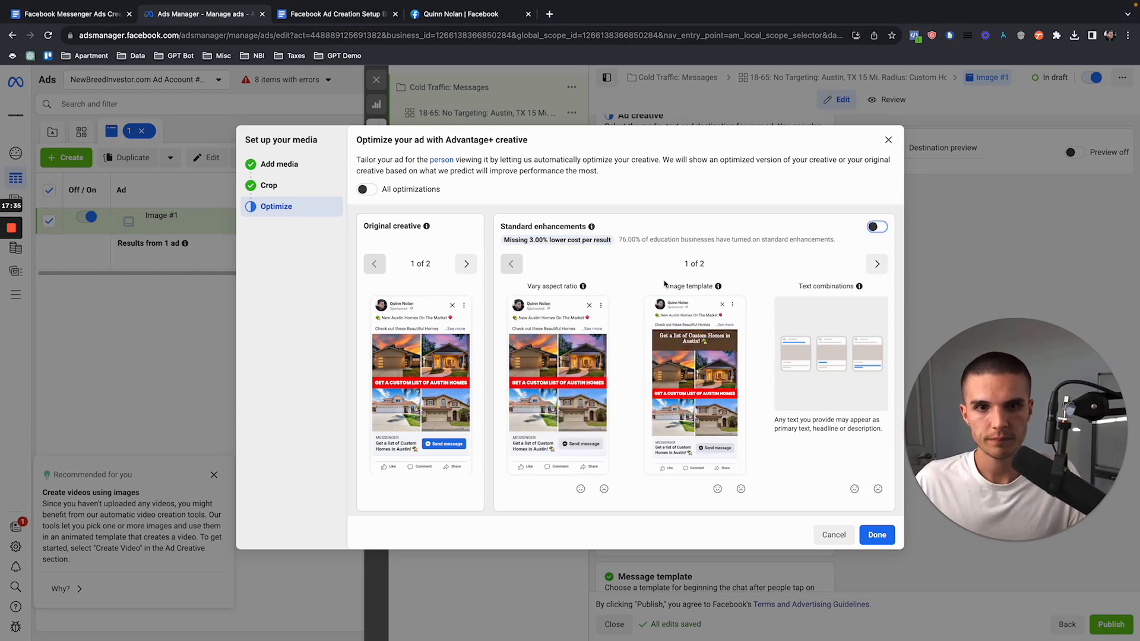
scroll(520, 343, "down", 5)
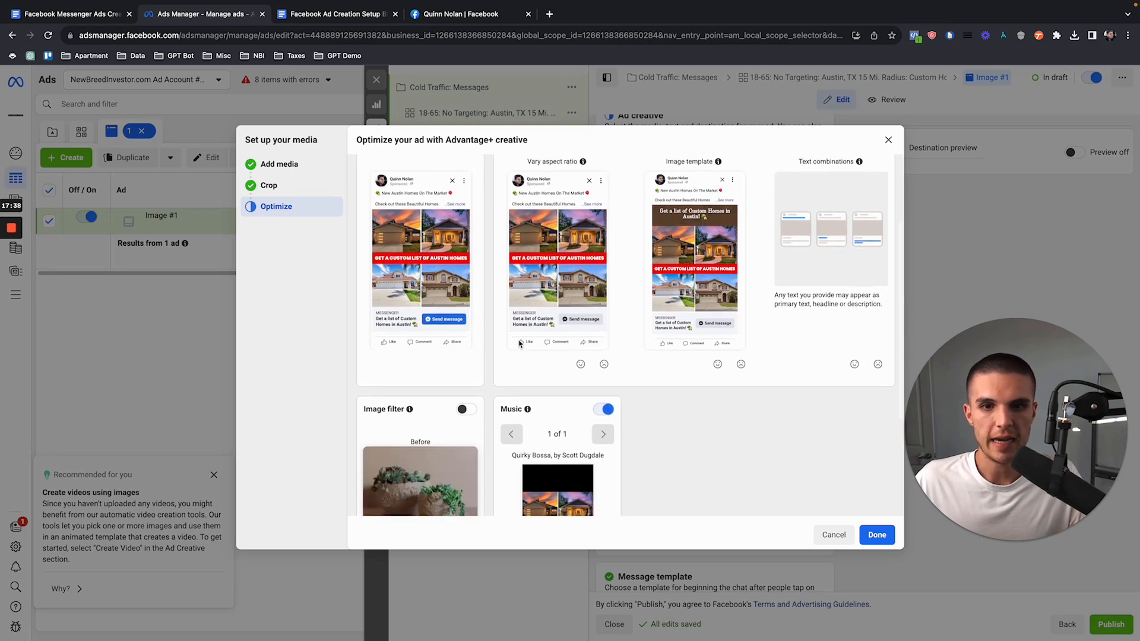
scroll(519, 343, "up", 5)
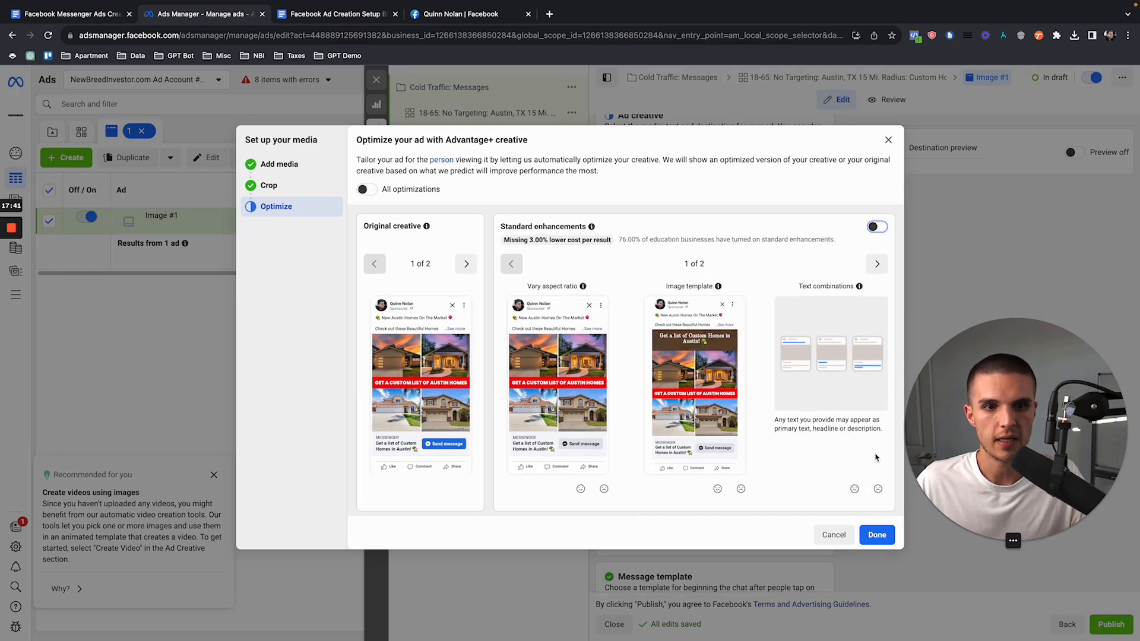
left_click(877, 535)
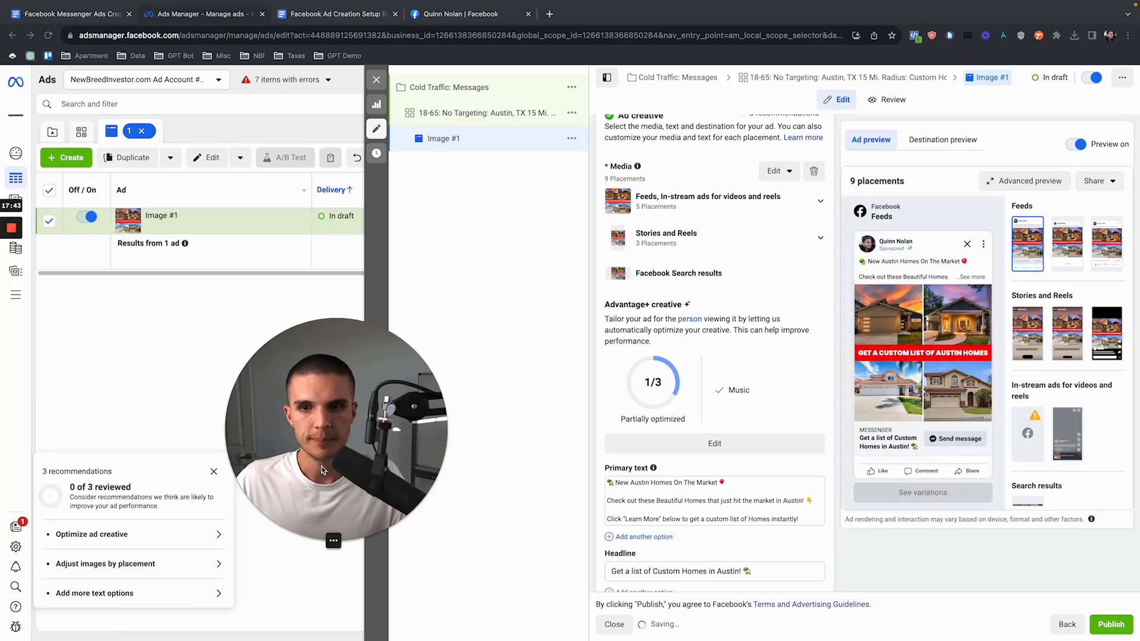
Step: Read through the setup steps in the Facebook Messenger Ads Creation Setup Blueprint document and go back to the ad's creative settings
scroll(697, 454, "down", 3)
left_click(91, 15)
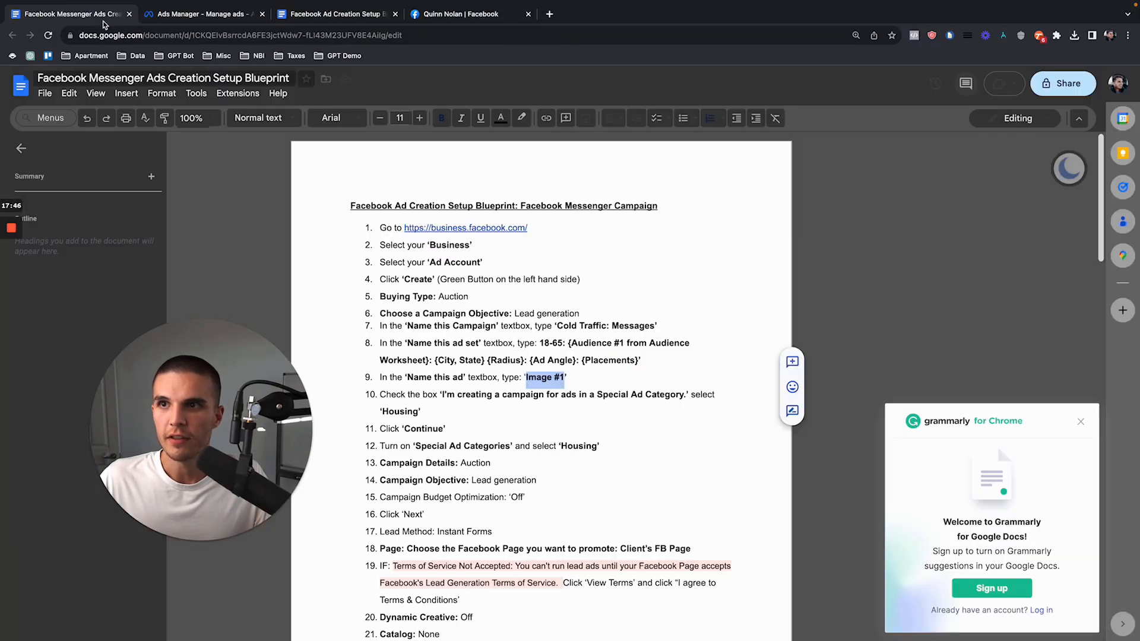
scroll(445, 373, "down", 12)
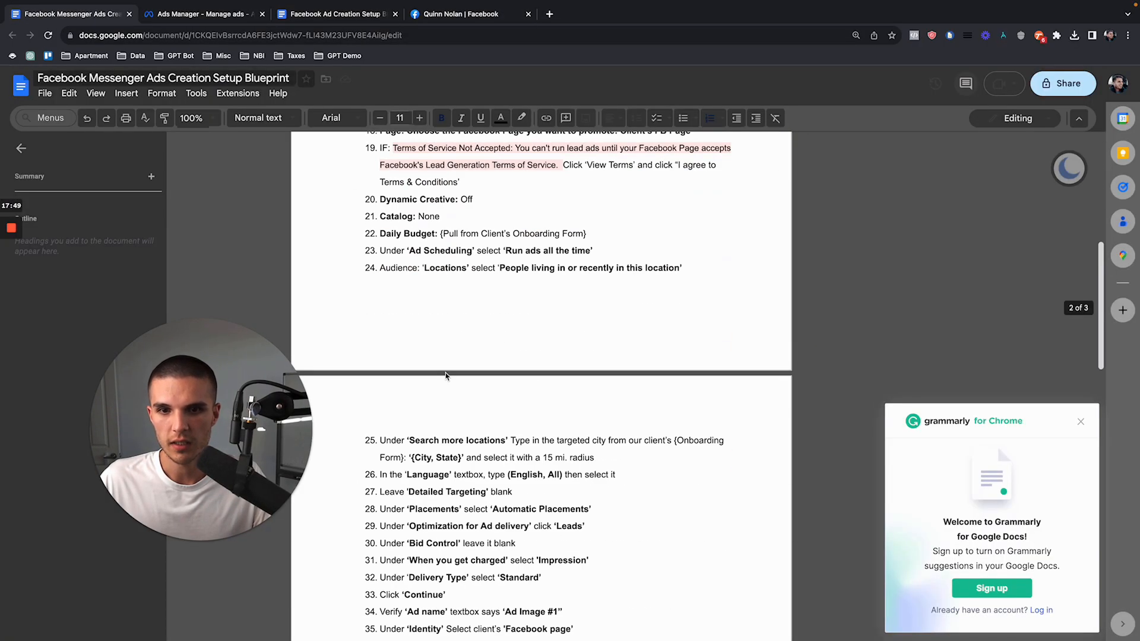
scroll(445, 373, "down", 1)
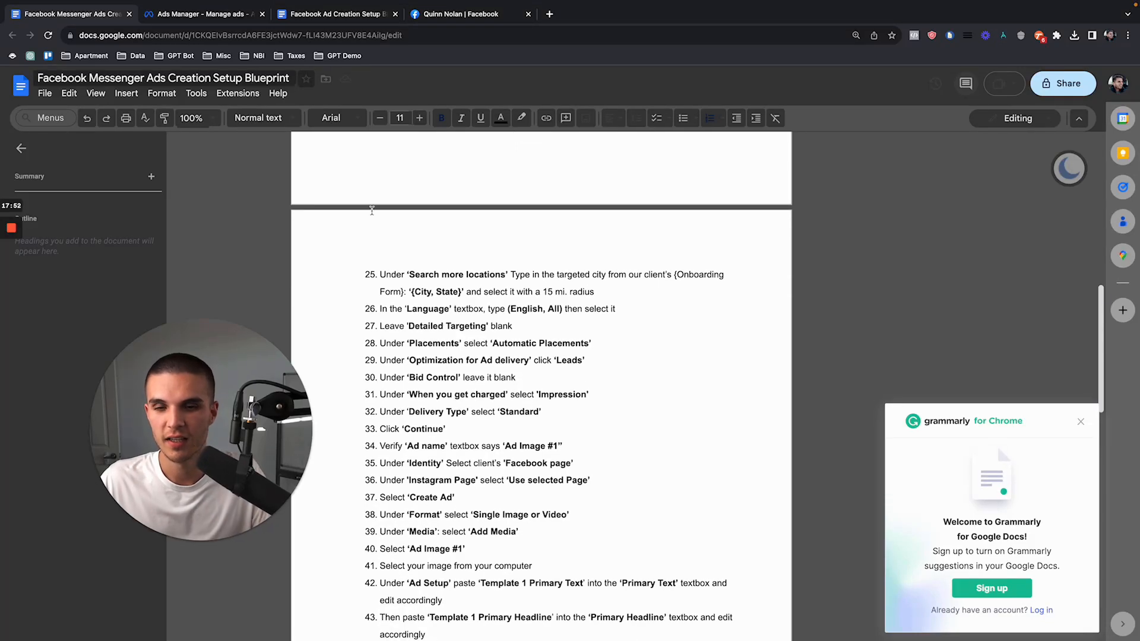
scroll(471, 390, "down", 6)
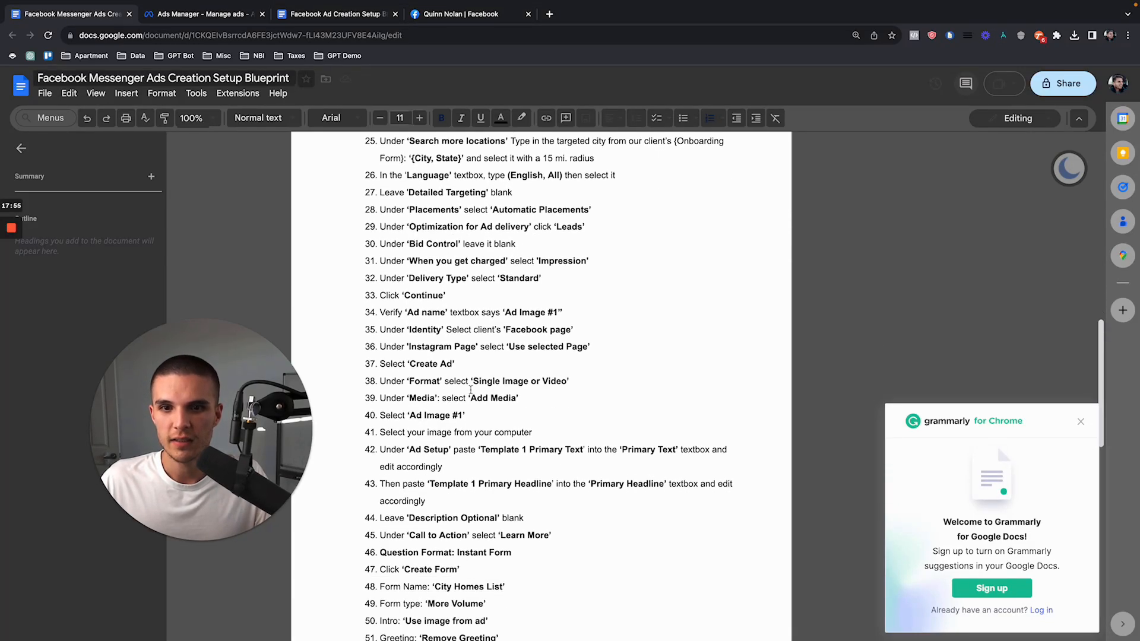
scroll(471, 390, "down", 2)
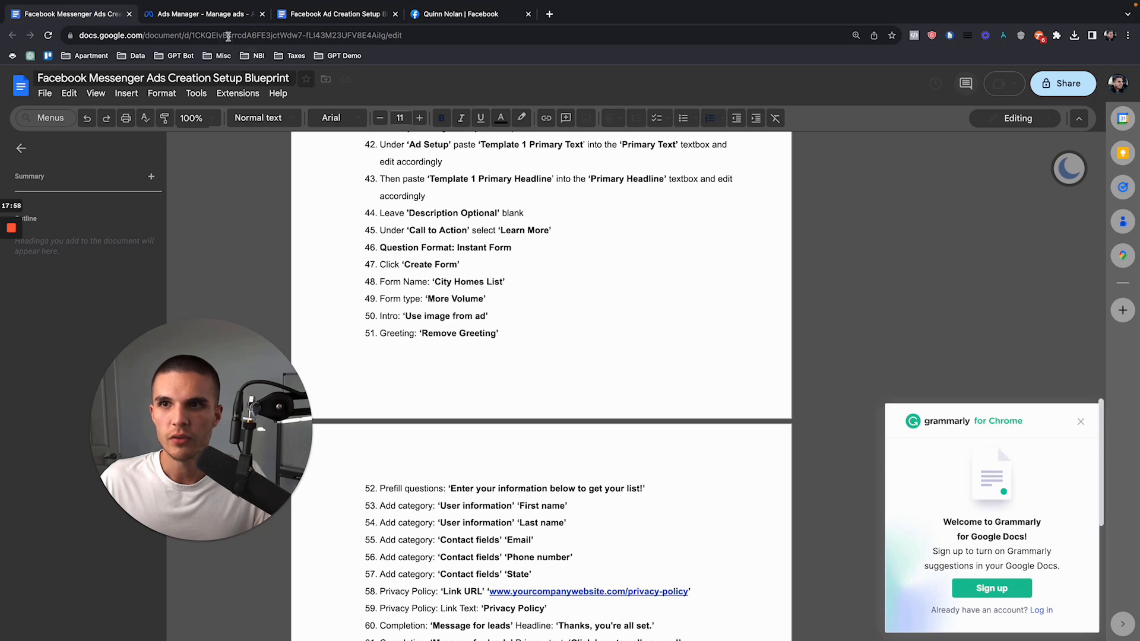
left_click(225, 23)
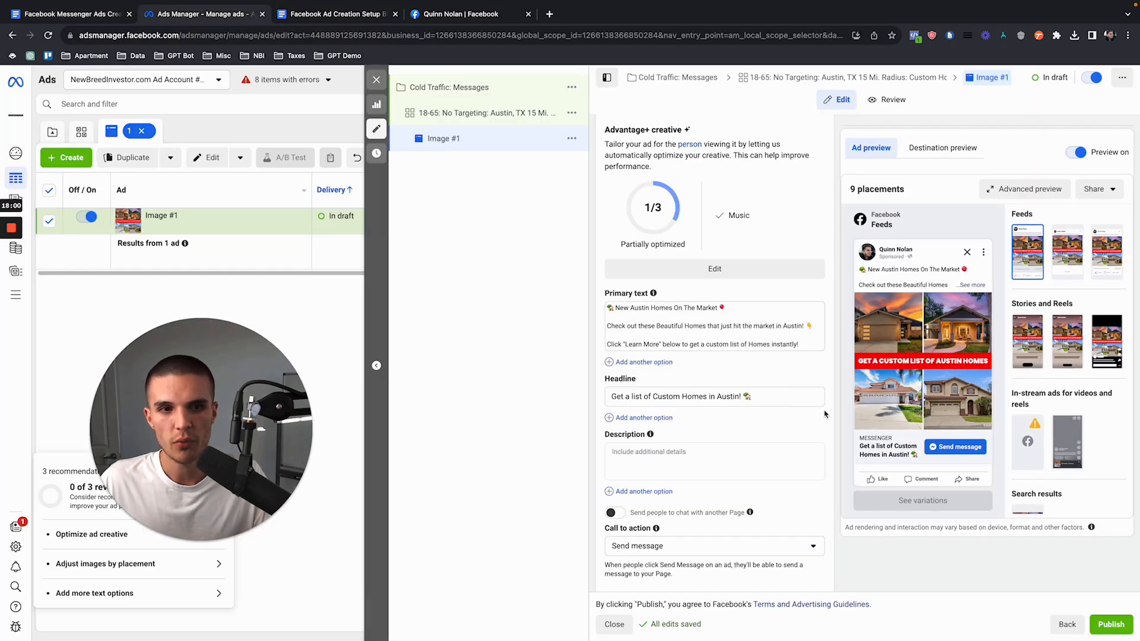
scroll(827, 433, "down", 2)
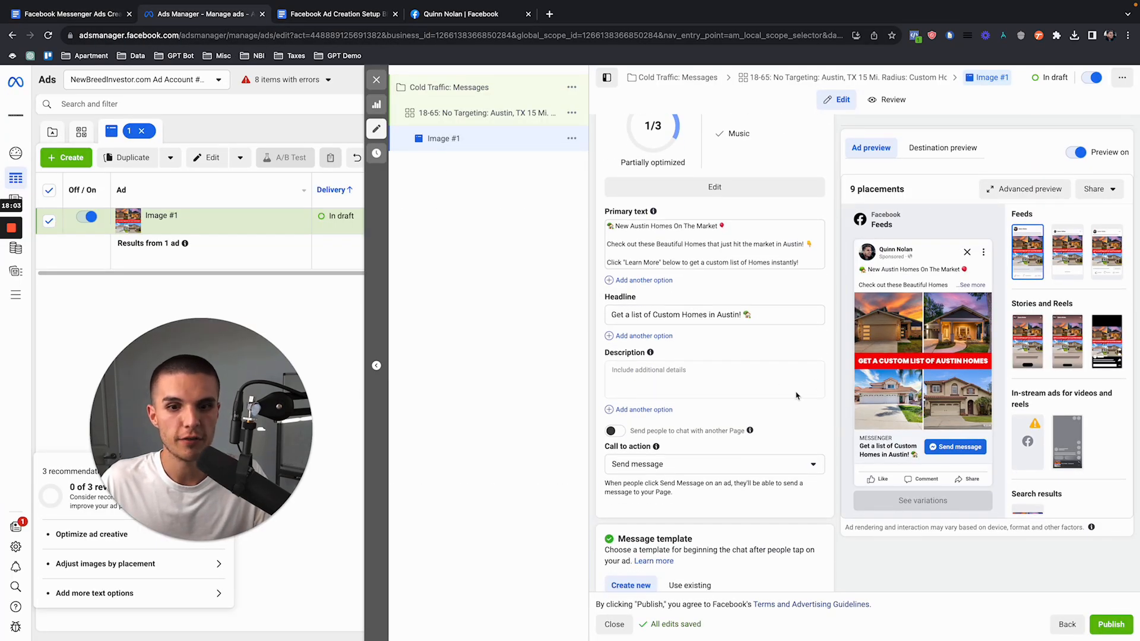
Step: Change the ad's call to action to Learn more
scroll(811, 367, "down", 1)
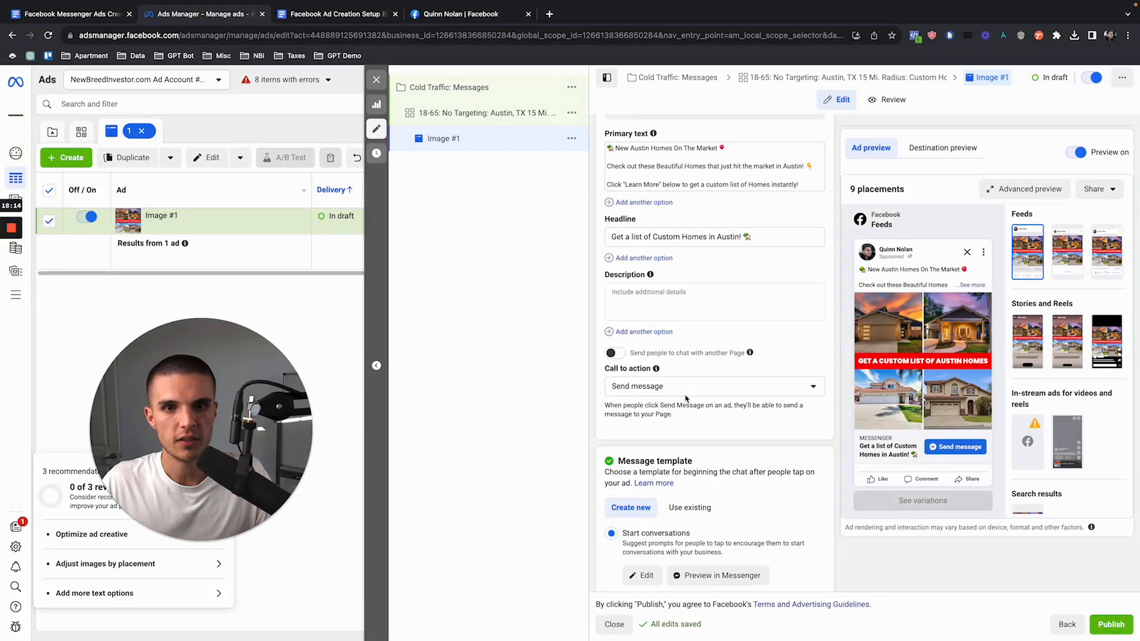
left_click(618, 386)
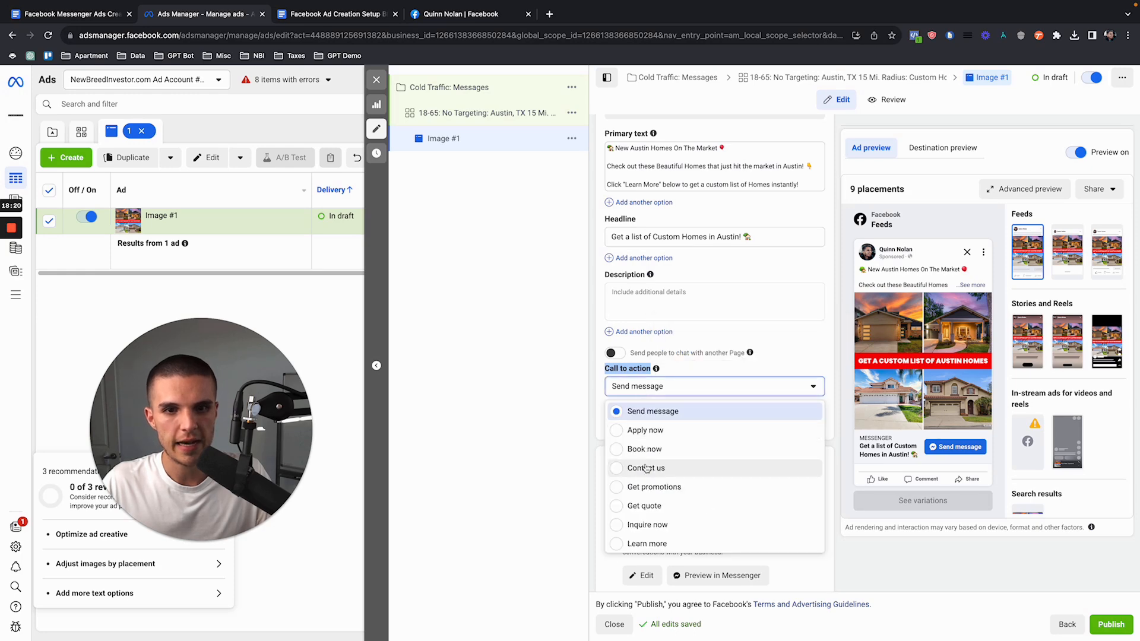
left_click(647, 543)
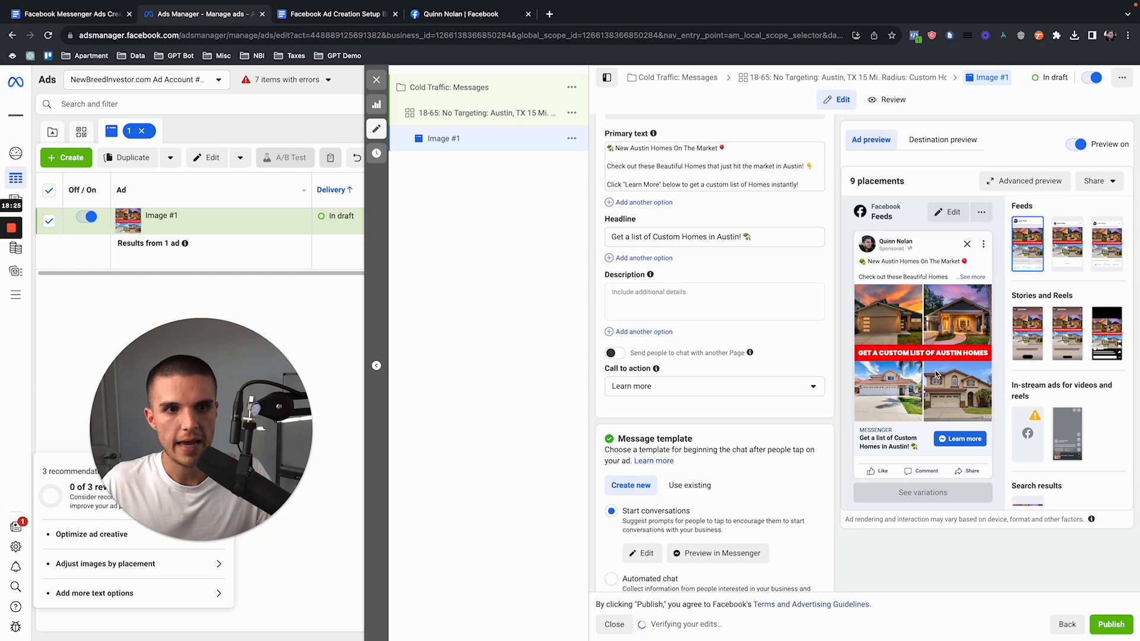
Step: Review the ad's advanced preview across the feed, Stories and Reels, and in-stream placements, and close it
left_click(1017, 181)
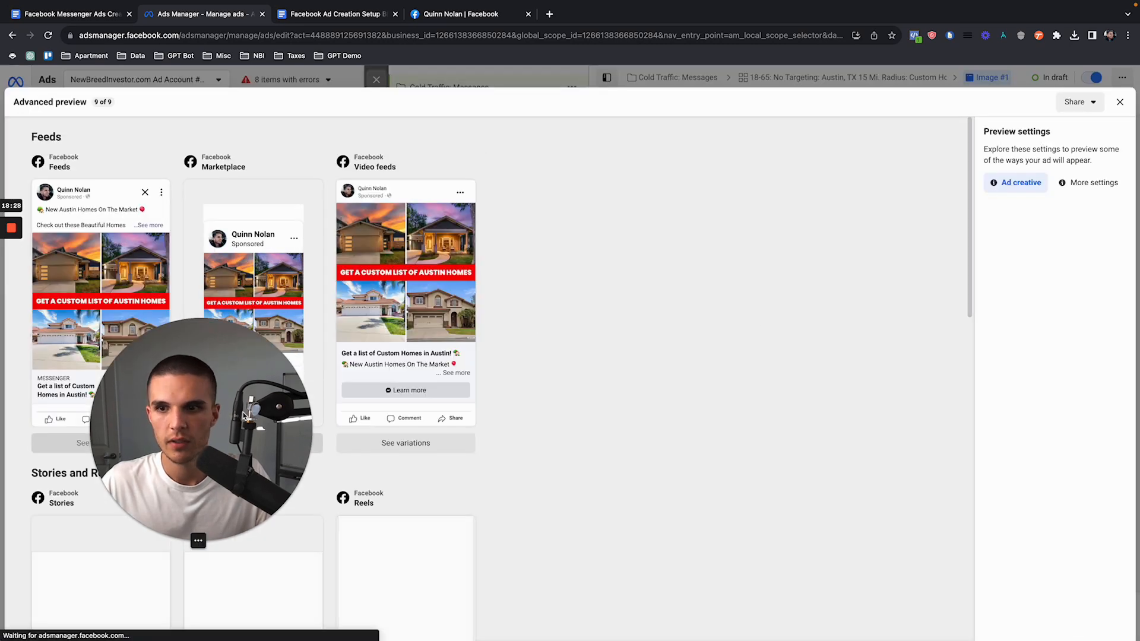
scroll(239, 343, "down", 5)
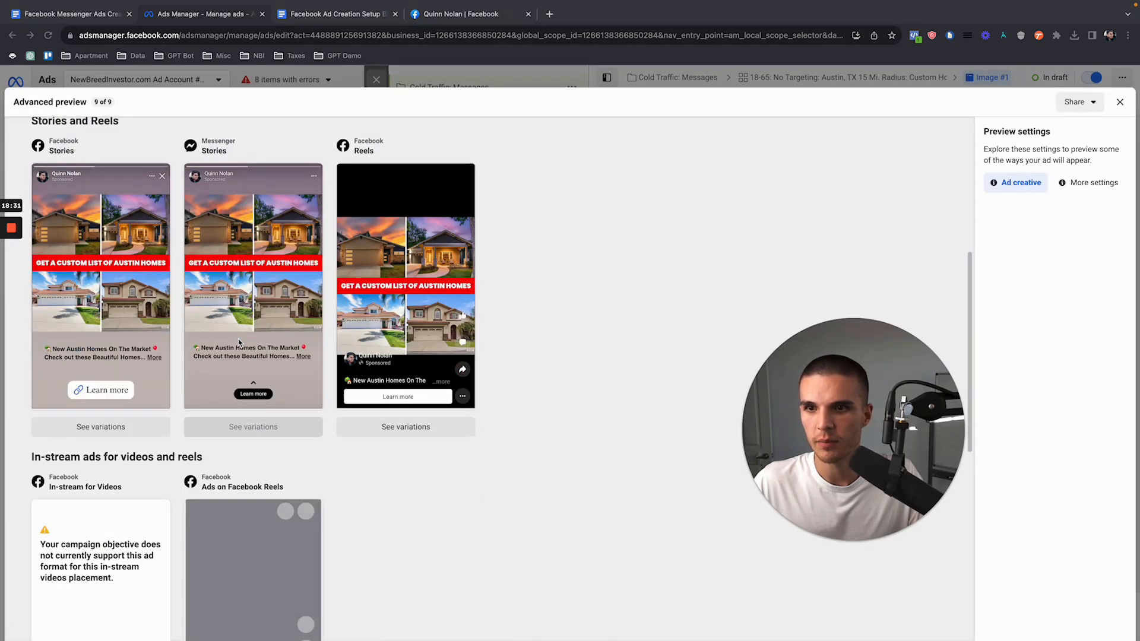
scroll(240, 343, "down", 8)
scroll(239, 338, "up", 6)
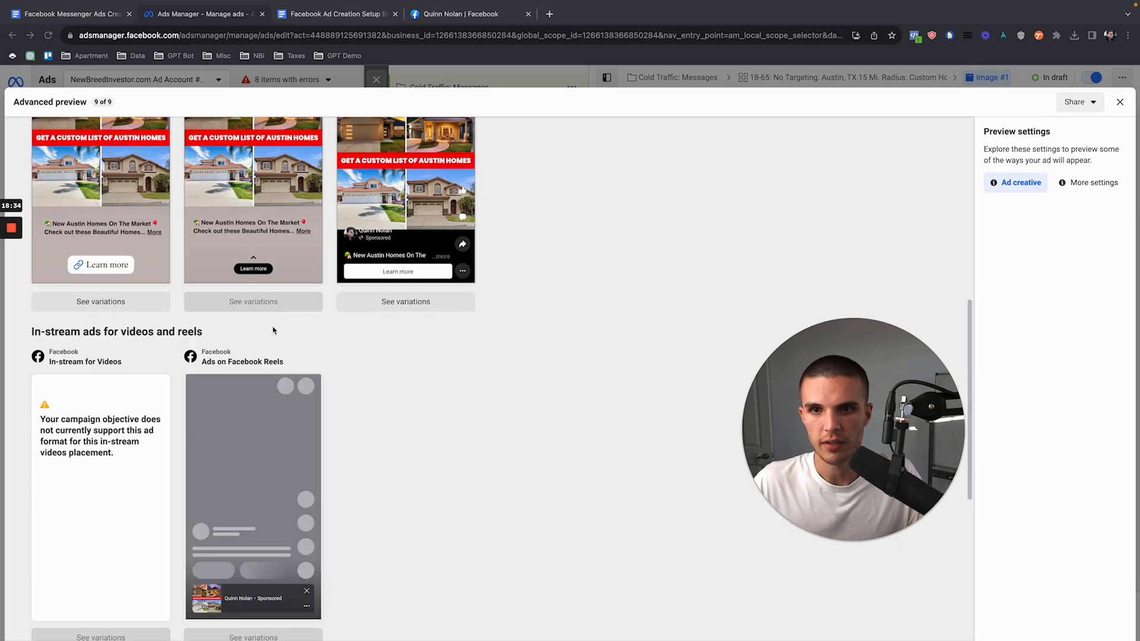
scroll(273, 331, "up", 8)
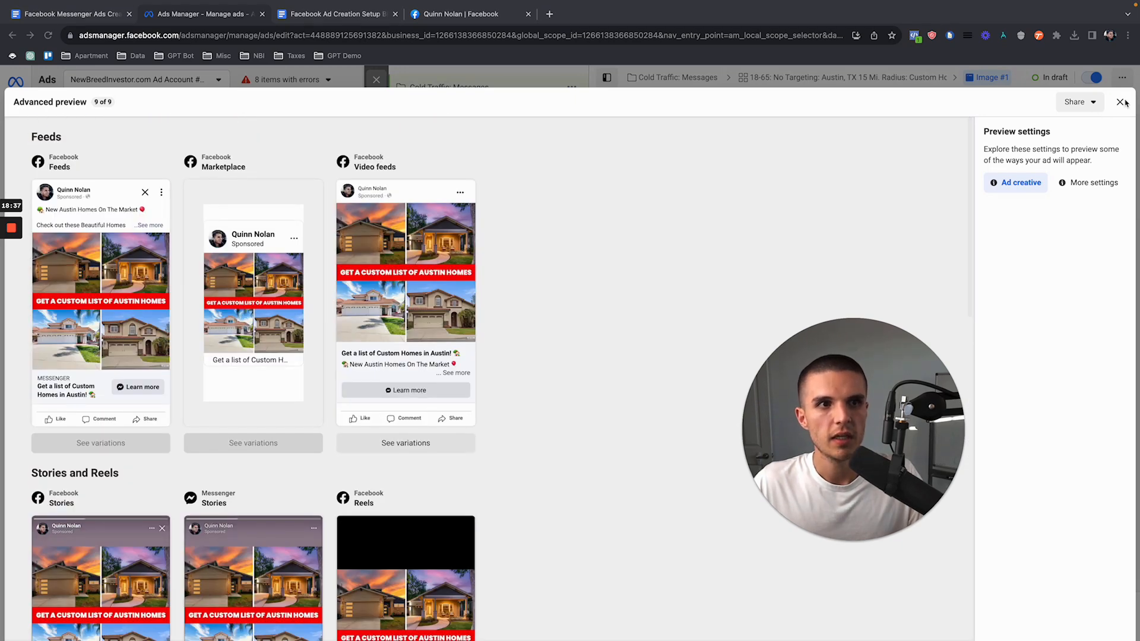
left_click(1121, 102)
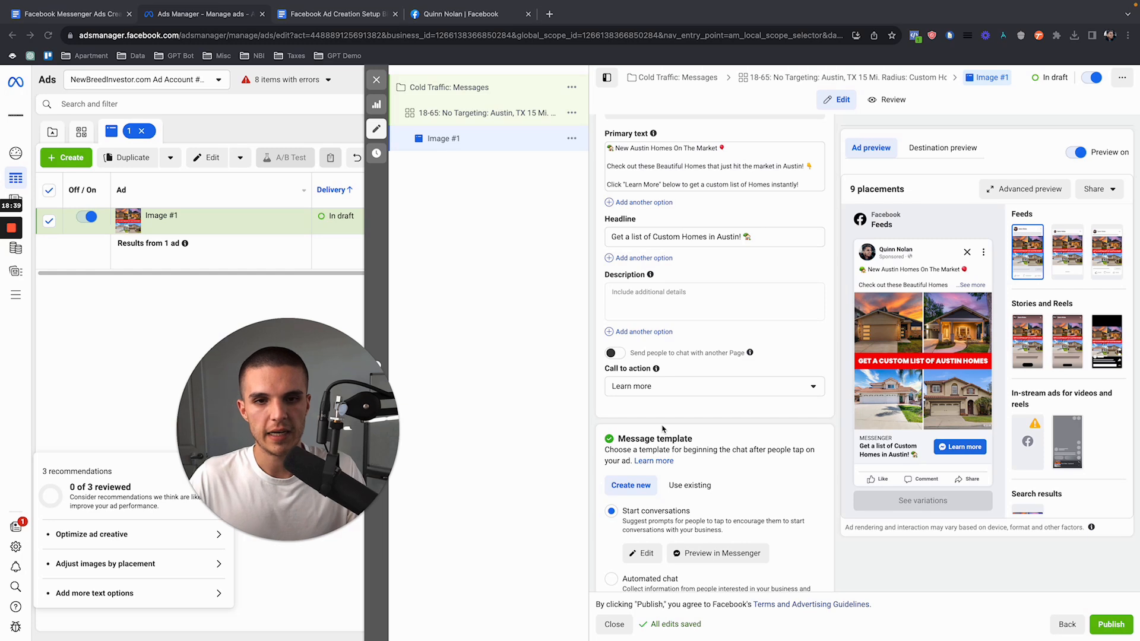
Step: Open the ad's Start conversations message template for editing and select its default greeting text
scroll(662, 428, "down", 3)
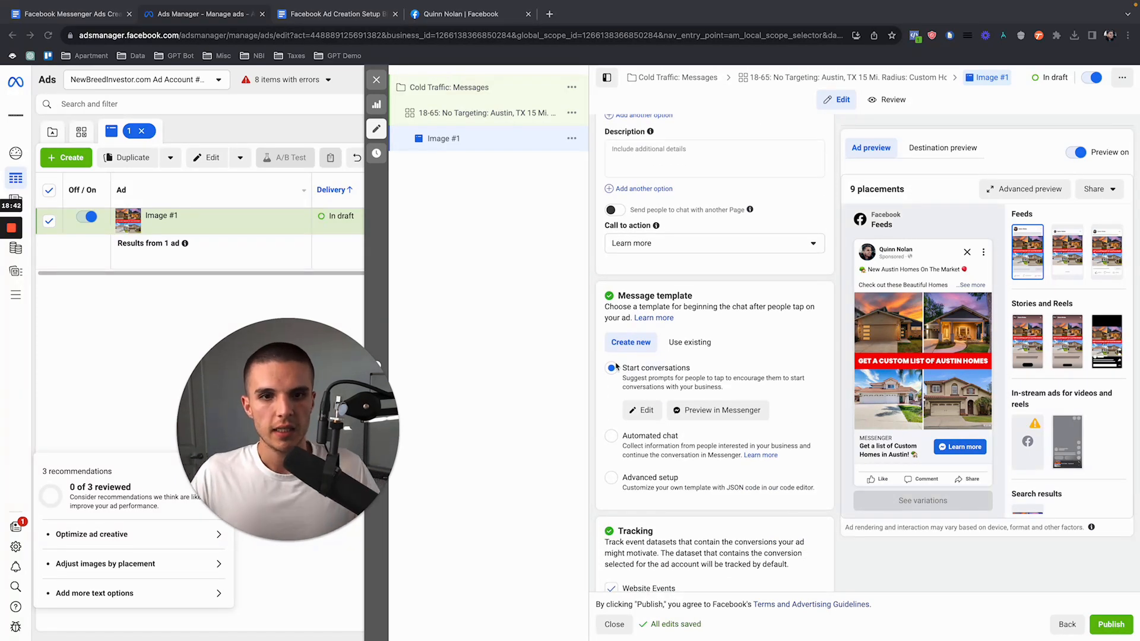
scroll(616, 366, "down", 1)
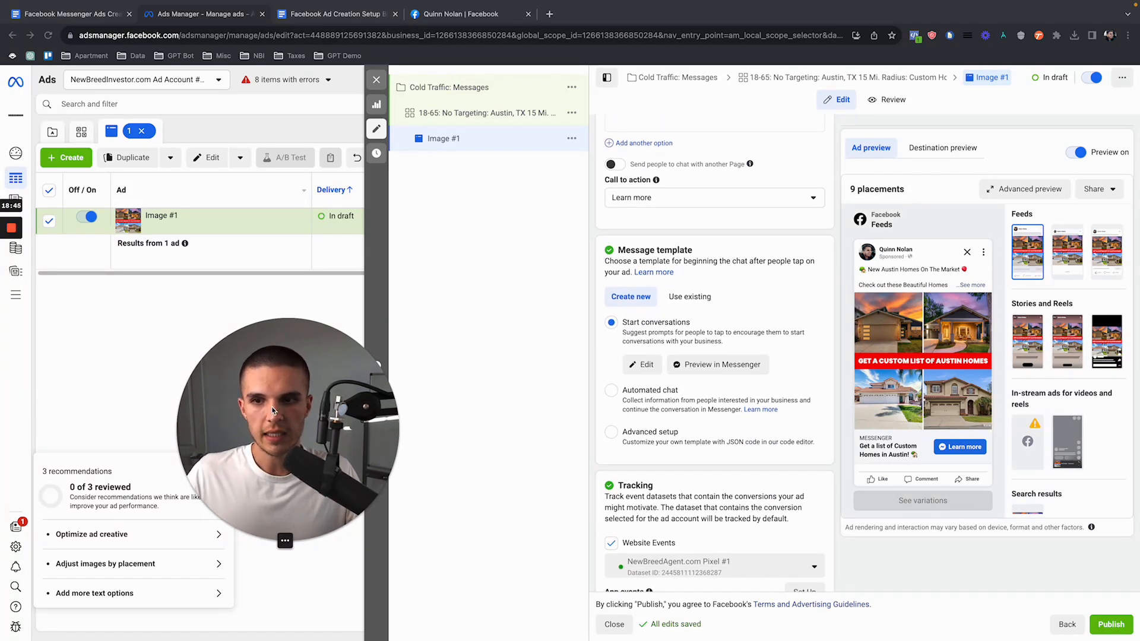
left_click_drag(272, 409, 183, 408)
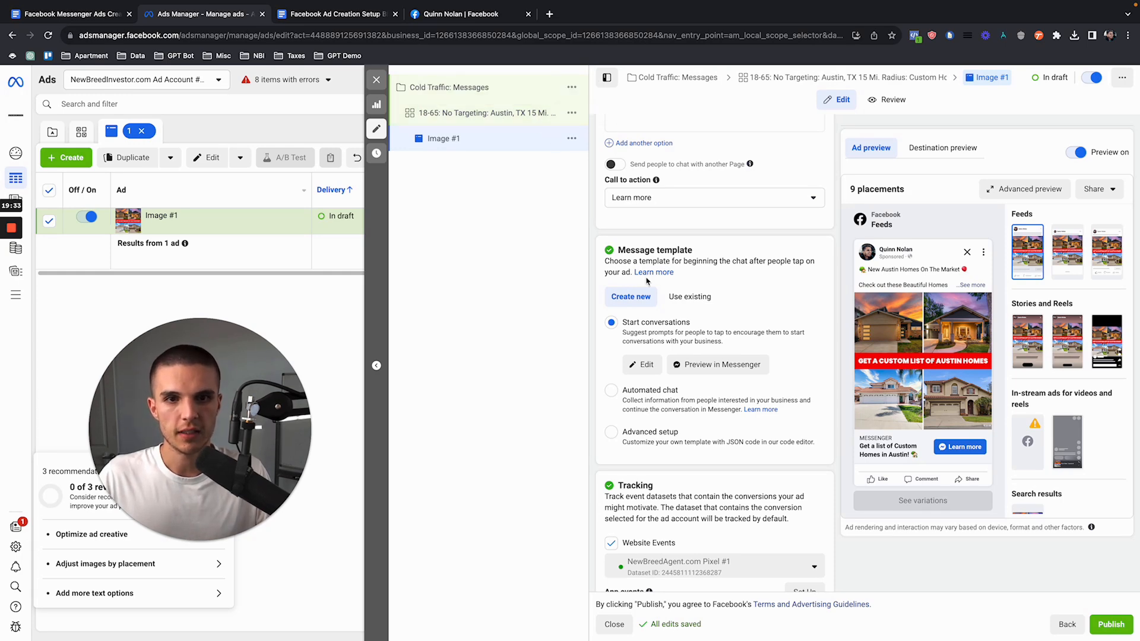
left_click(641, 364)
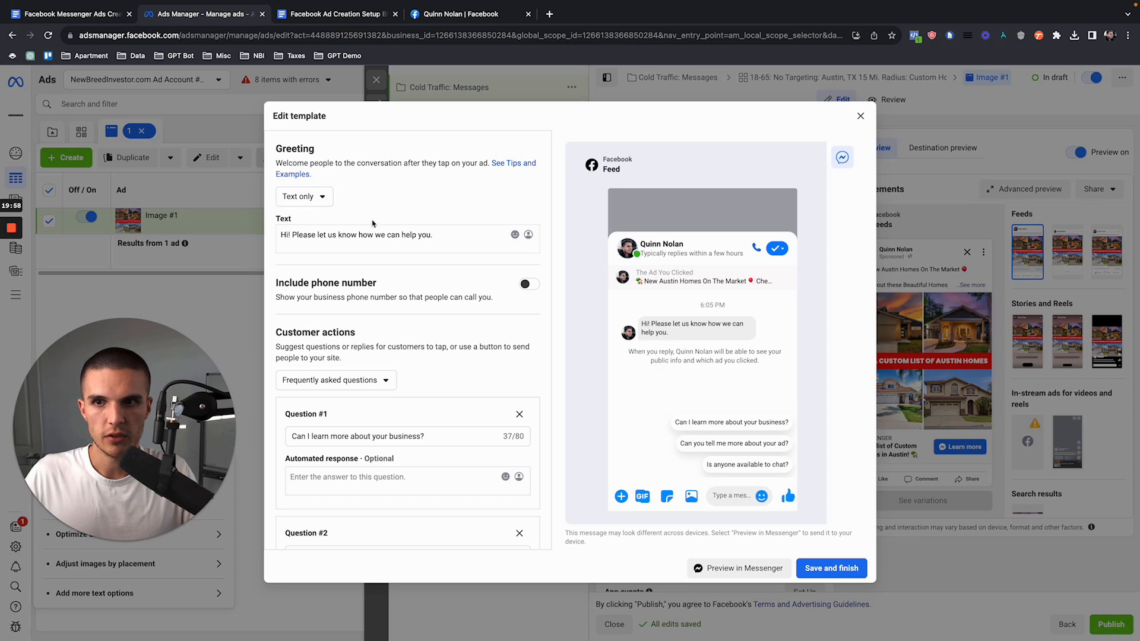
left_click(291, 195)
left_click(350, 226)
left_click_drag(444, 244, 278, 239)
Step: Look through the Facebook Messenger Ads Creation Setup Blueprint document for greeting guidance and return to the message template in Ads Manager
left_click(48, 17)
scroll(476, 378, "down", 5)
scroll(476, 378, "up", 7)
scroll(476, 379, "up", 4)
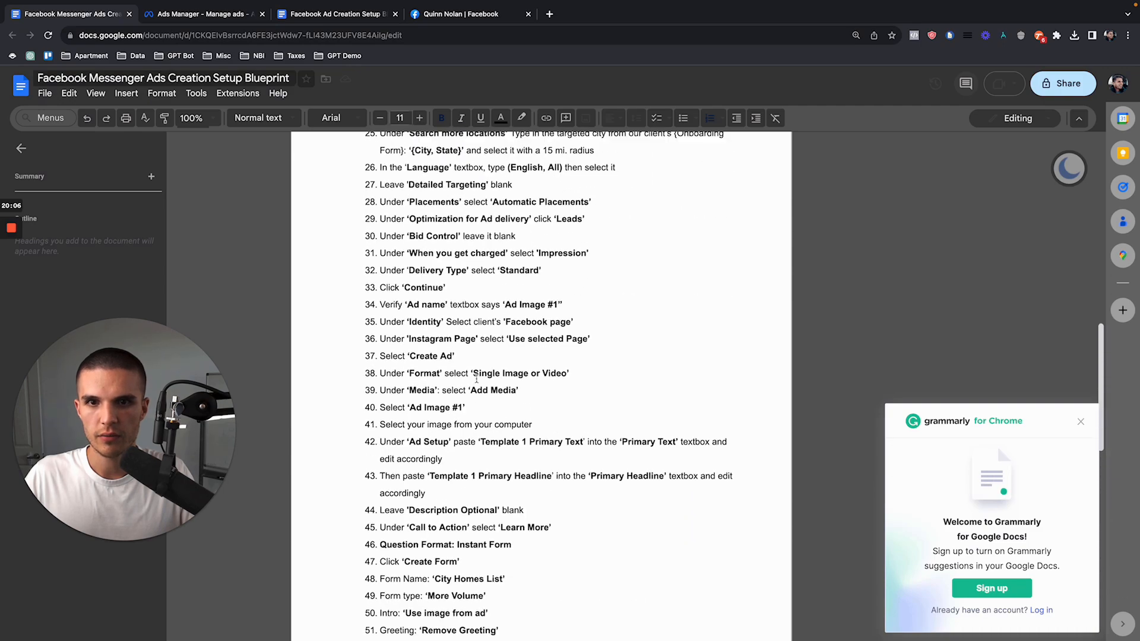
scroll(506, 380, "up", 4)
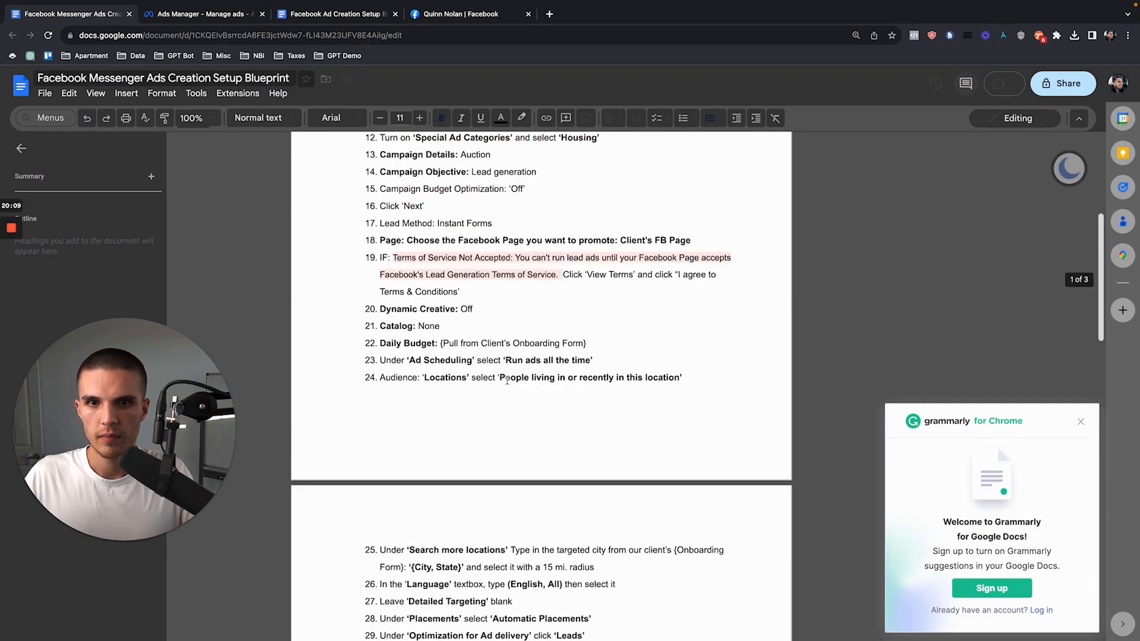
scroll(507, 380, "down", 6)
left_click(184, 18)
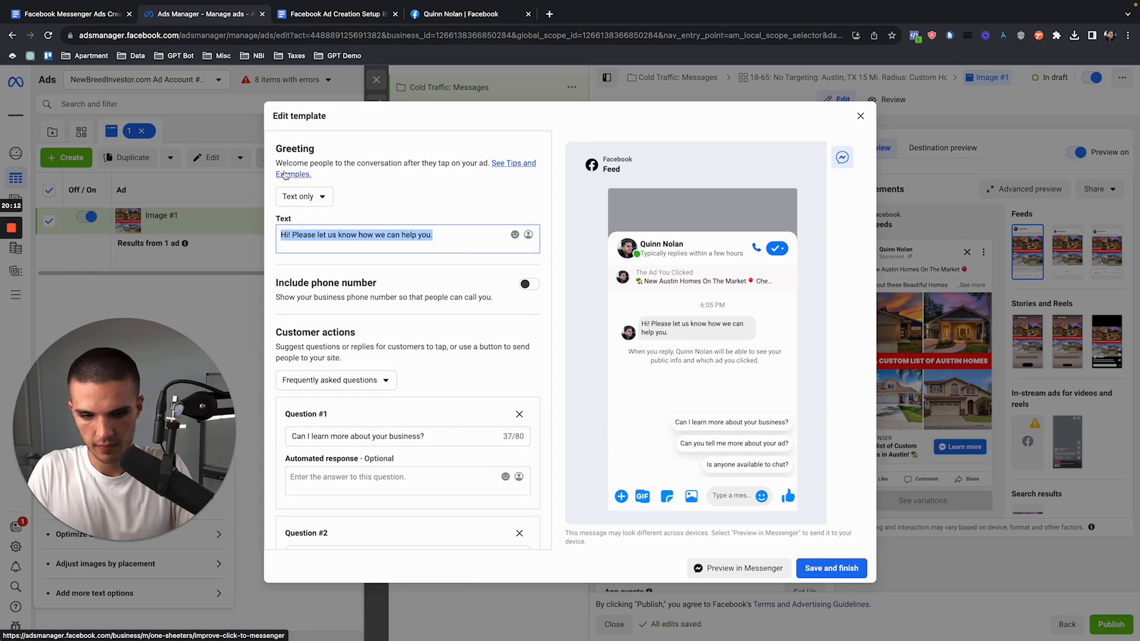
Step: Replace the greeting with "Hi", the recipient's first-name field and "! Click 'Custom Homes List' below to get your custom list of homes!"
type("h")
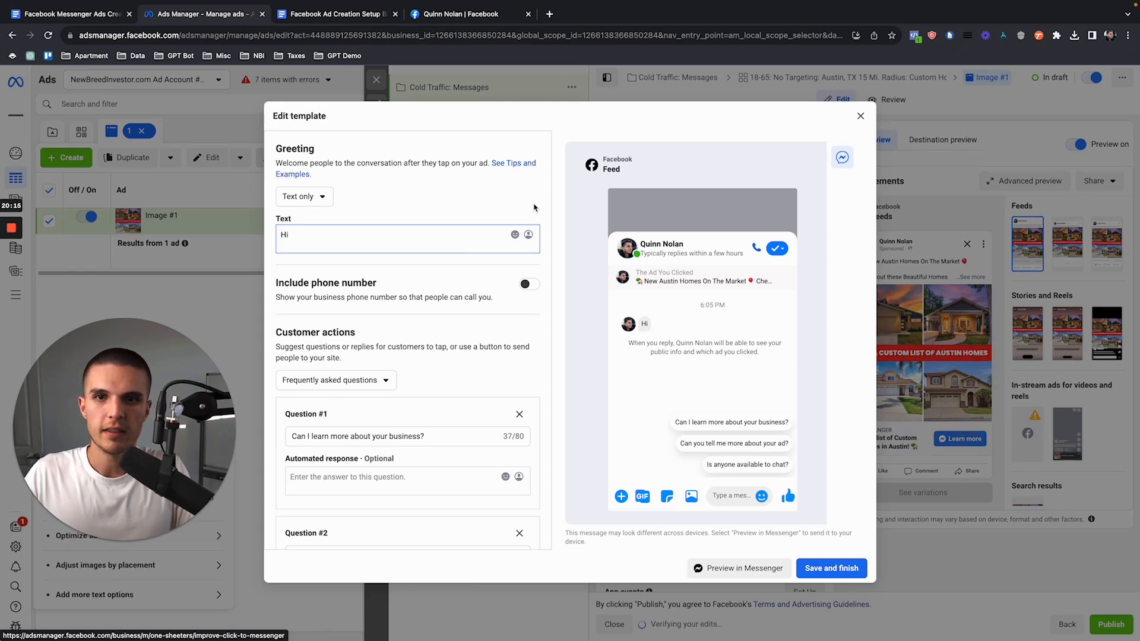
left_click(528, 234)
left_click(519, 148)
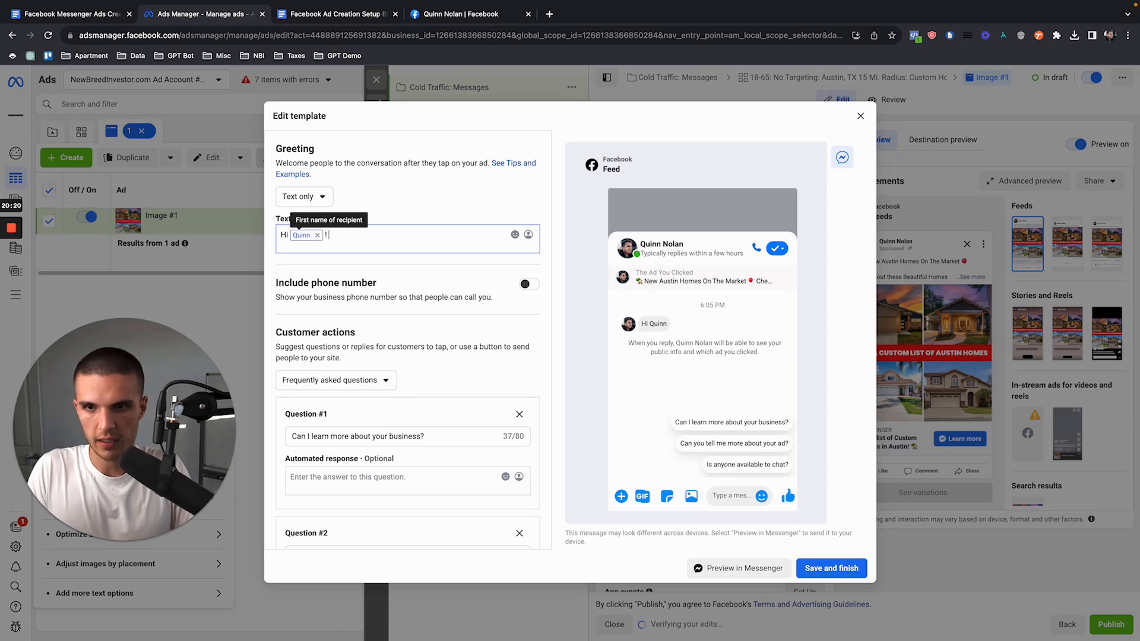
type("! Click")
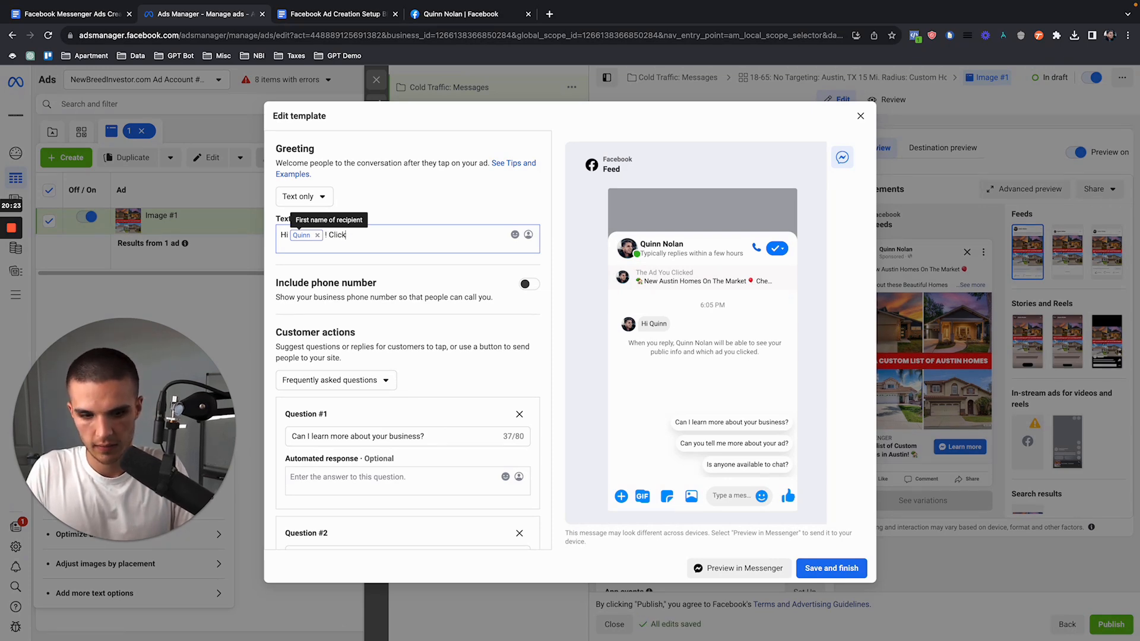
type(" 'Custom Homes List' below to get your custom list of homes!")
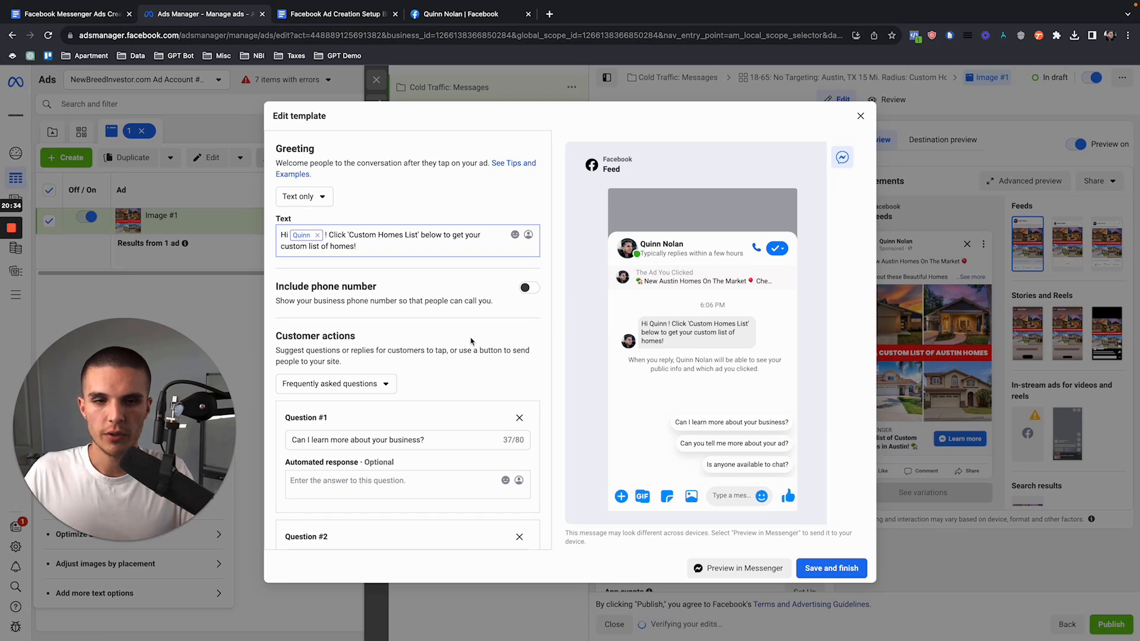
Step: Change the template's customer actions from frequently asked questions to Quick replies
scroll(472, 341, "down", 1)
left_click(347, 326)
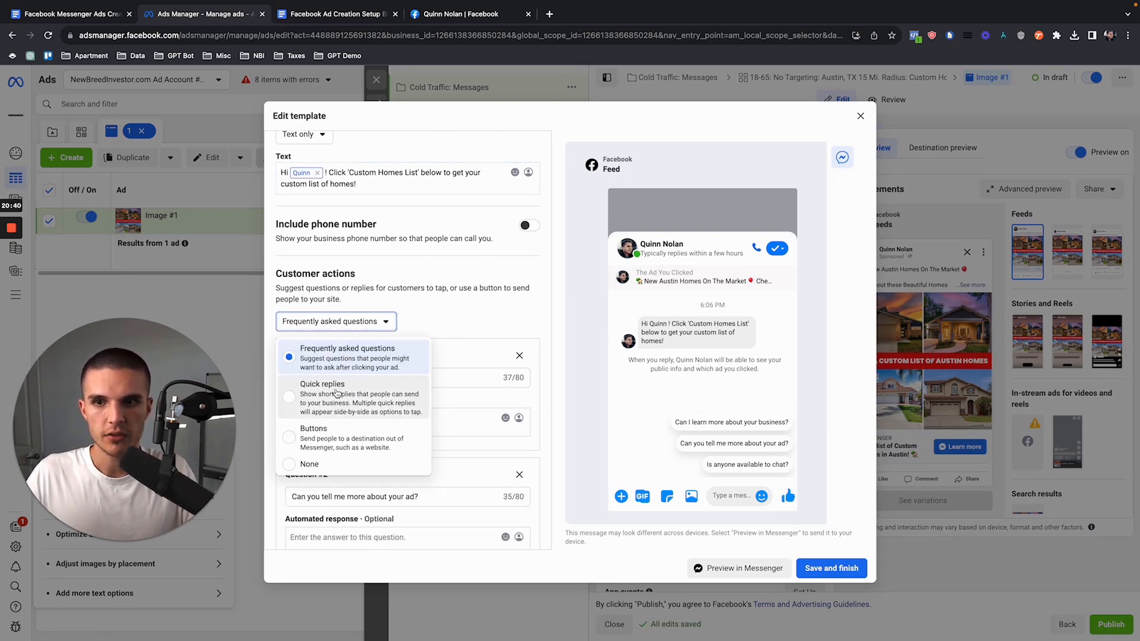
left_click(328, 395)
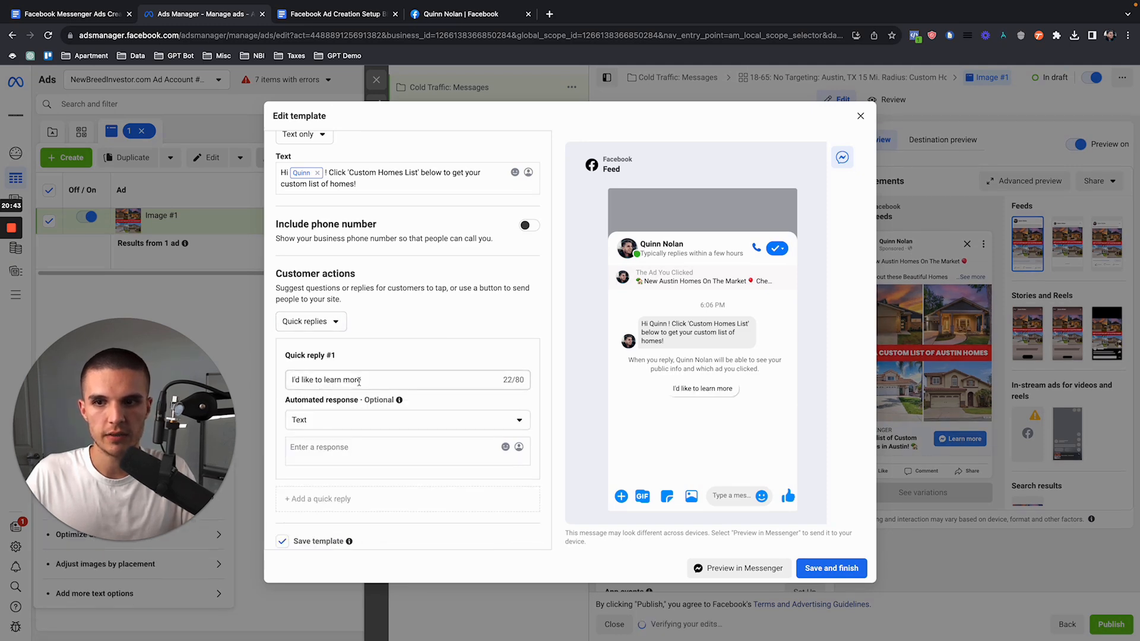
Step: Set the text of Quick reply #1 to "Custom Homes List", copied from the greeting
scroll(413, 378, "down", 1)
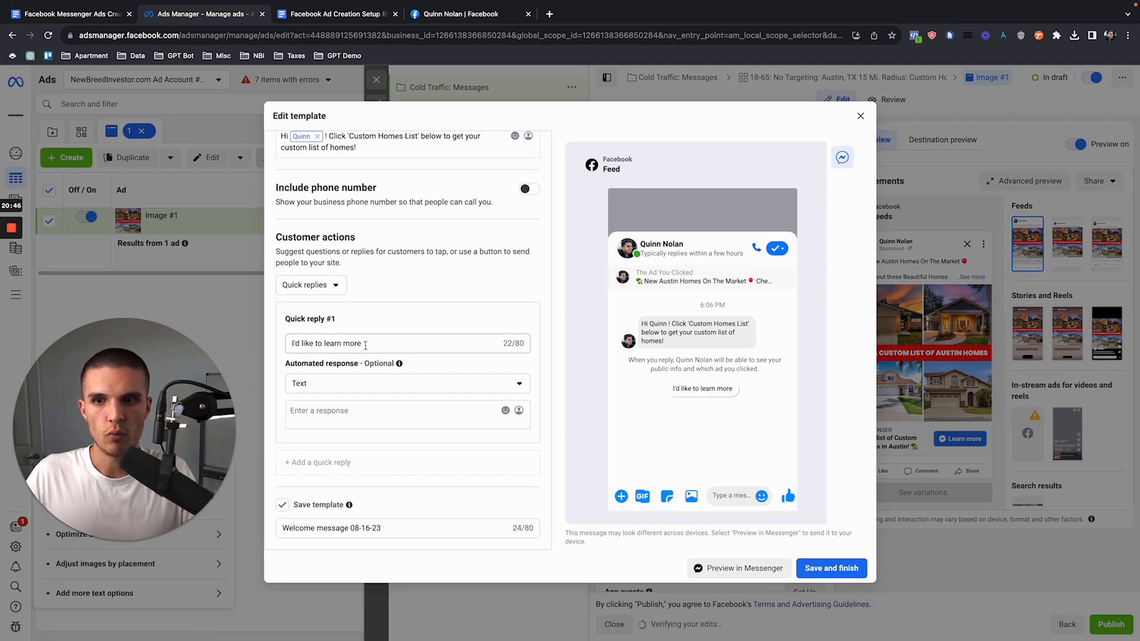
left_click_drag(292, 343, 379, 347)
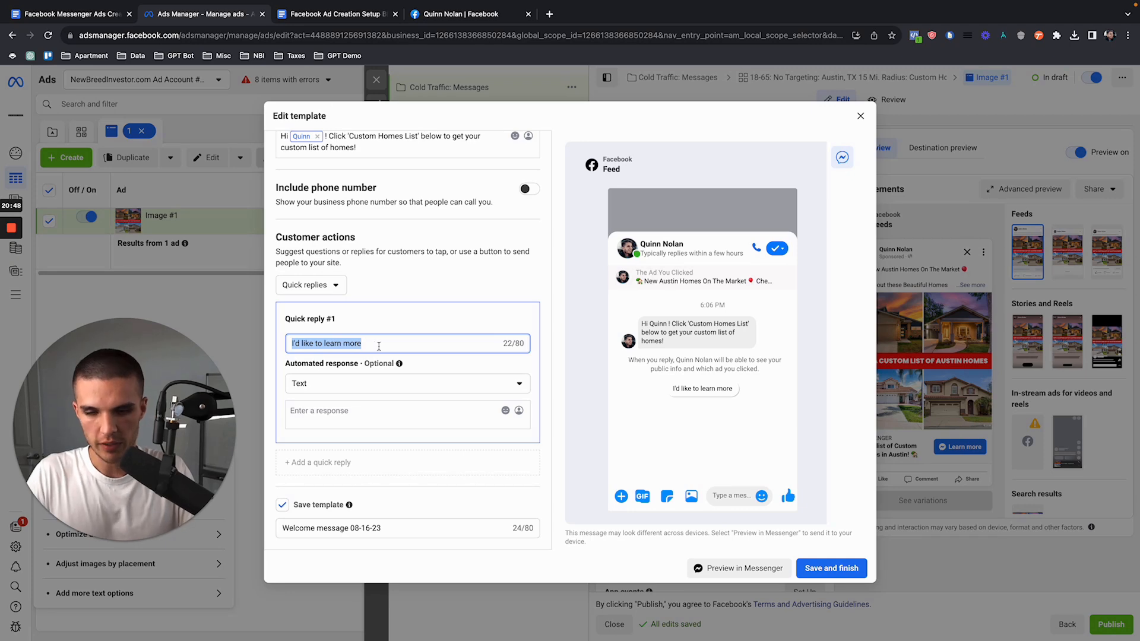
type("C")
scroll(378, 346, "up", 1)
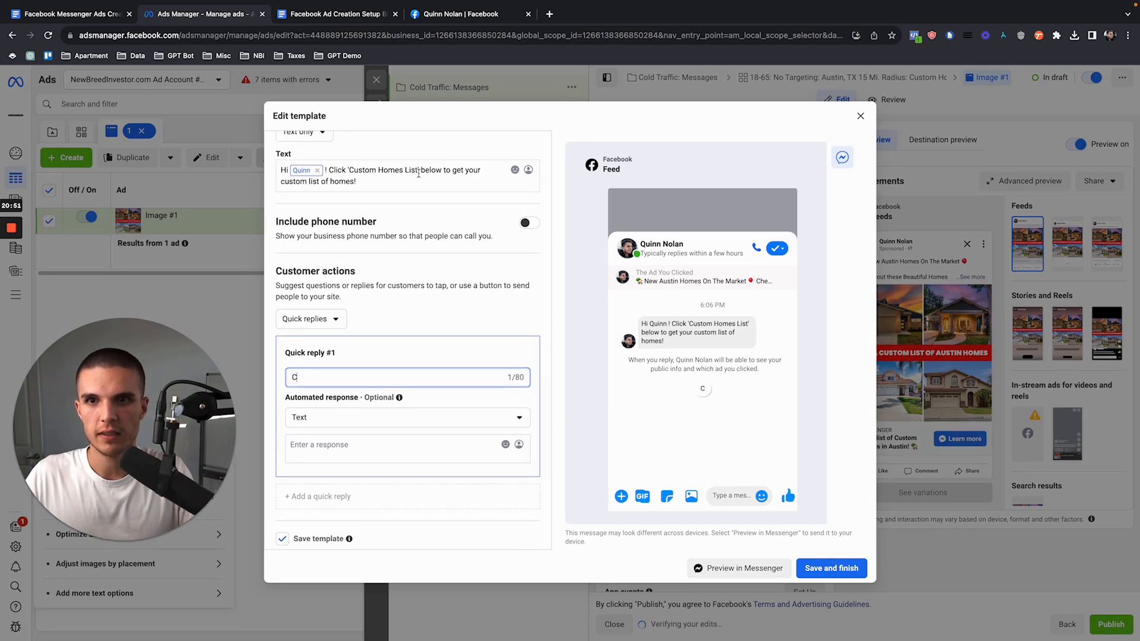
left_click_drag(419, 171, 350, 172)
key("ctrl+c")
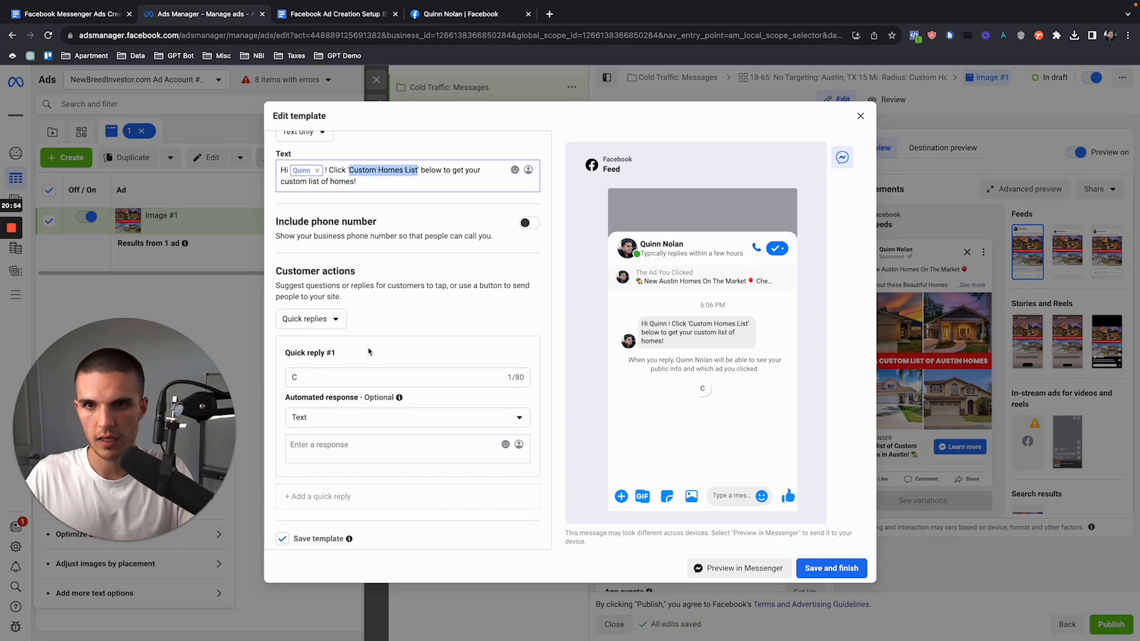
left_click(325, 379)
key("ctrl+a")
key("ctrl+v")
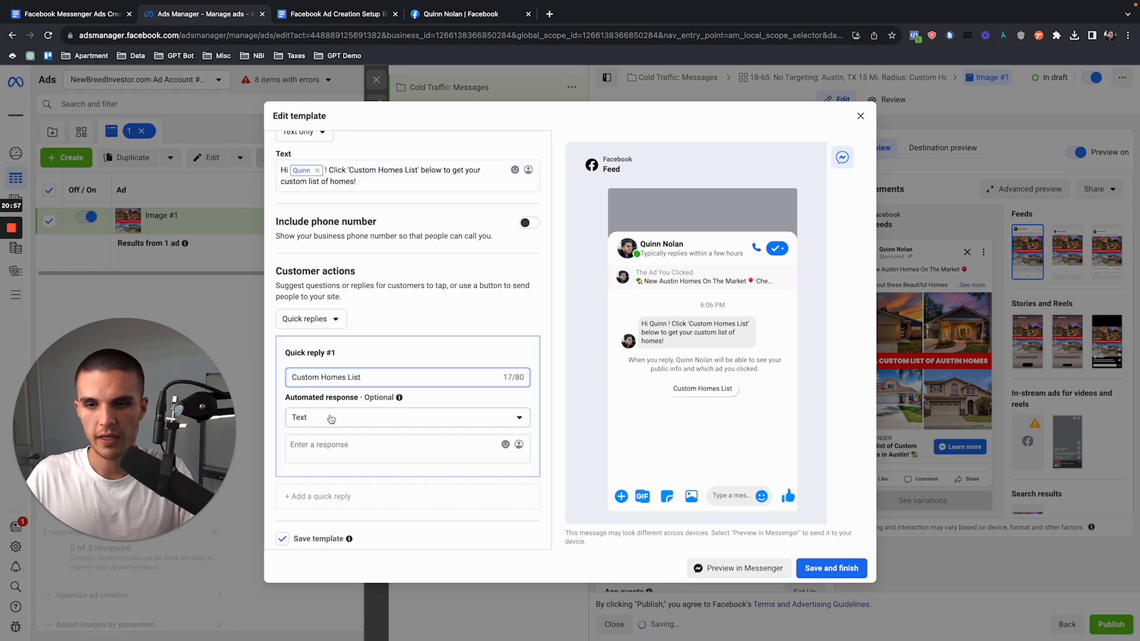
Step: Set the automated response for the Custom Homes List quick reply to None
left_click(329, 419)
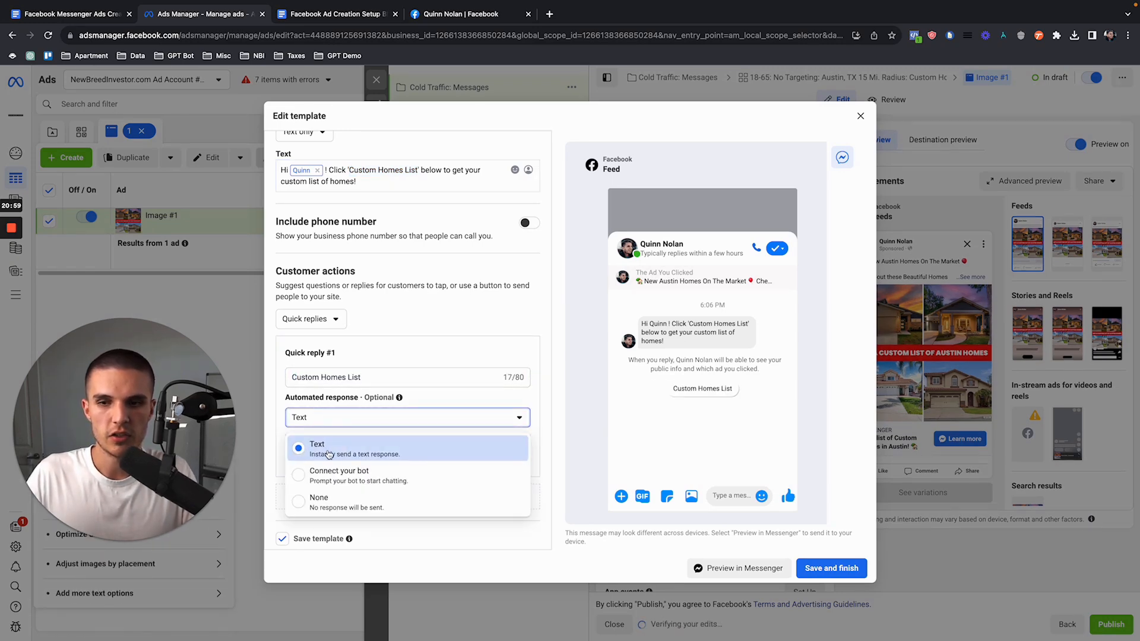
left_click(331, 455)
scroll(466, 380, "down", 1)
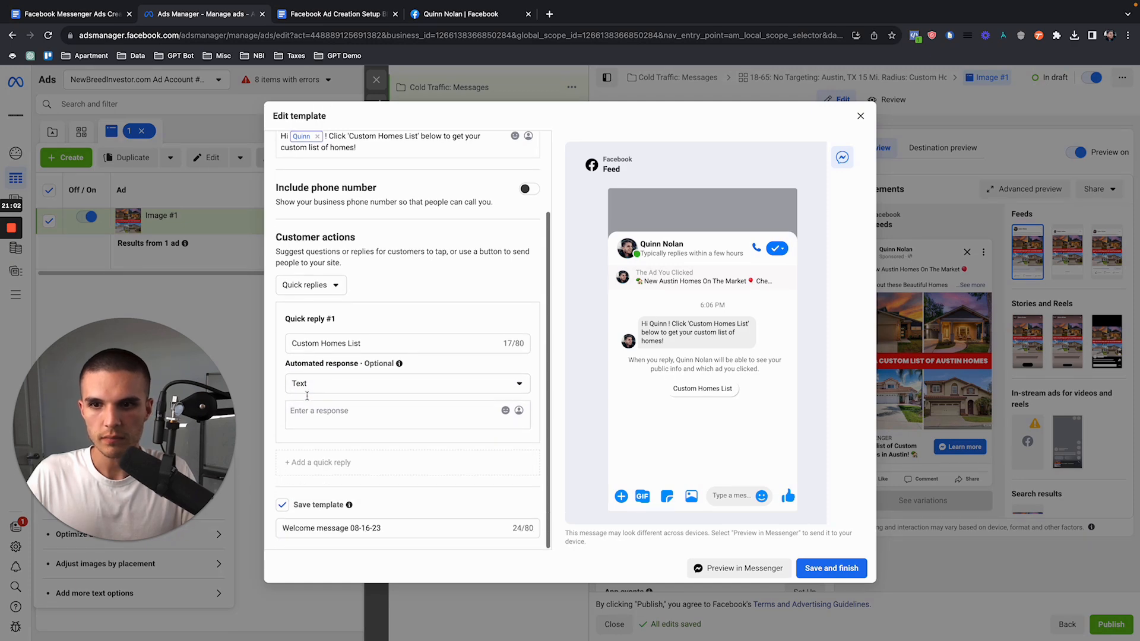
left_click(465, 382)
left_click(364, 475)
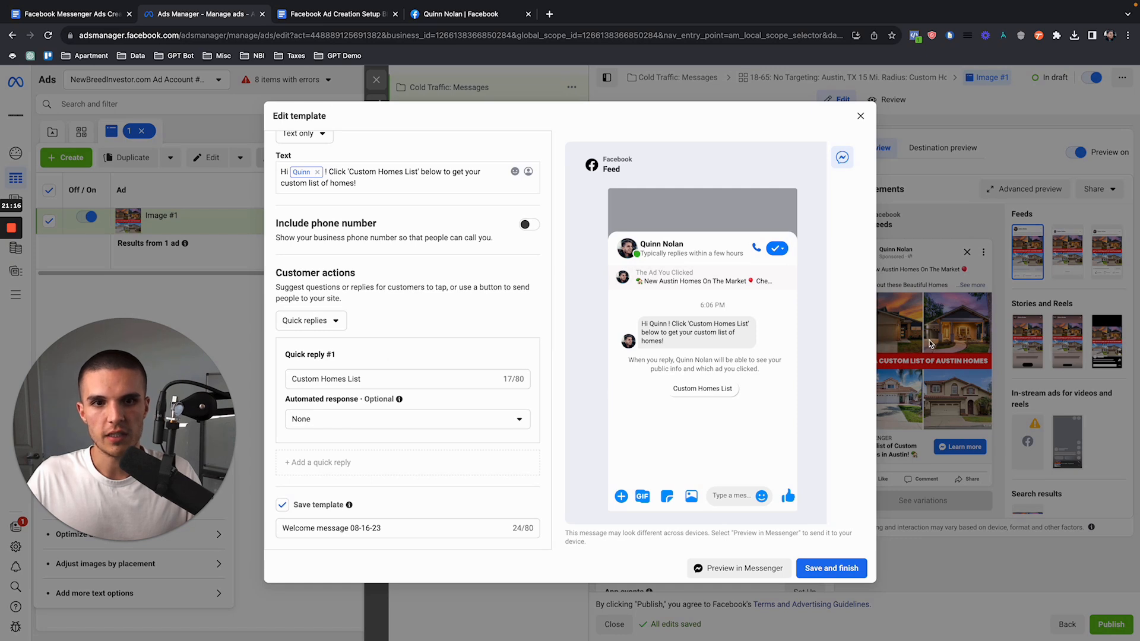
Step: Remove the extra space before the greeting's exclamation mark and check the greeting and quick reply in the message preview
left_click_drag(643, 323, 669, 345)
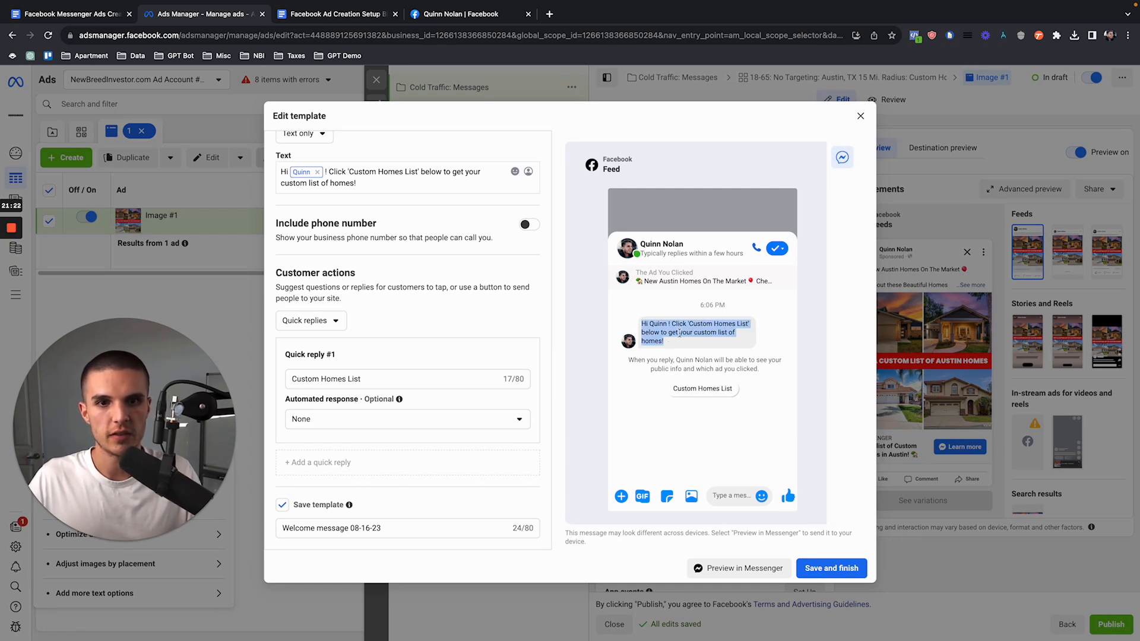
left_click(327, 173)
key("BackSpace")
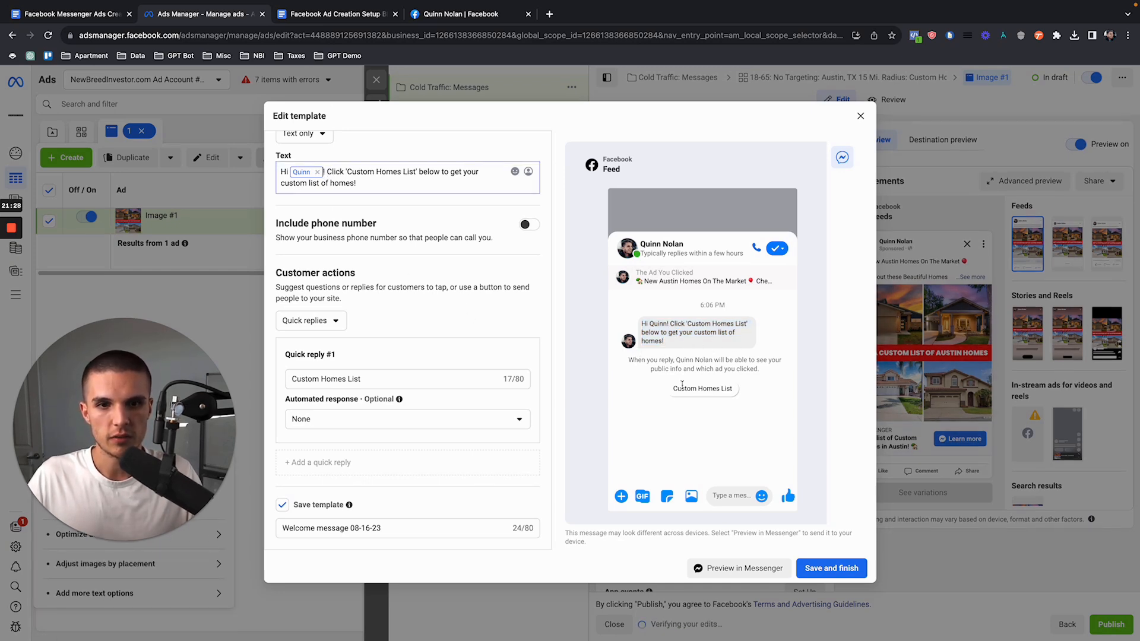
left_click_drag(674, 389, 736, 392)
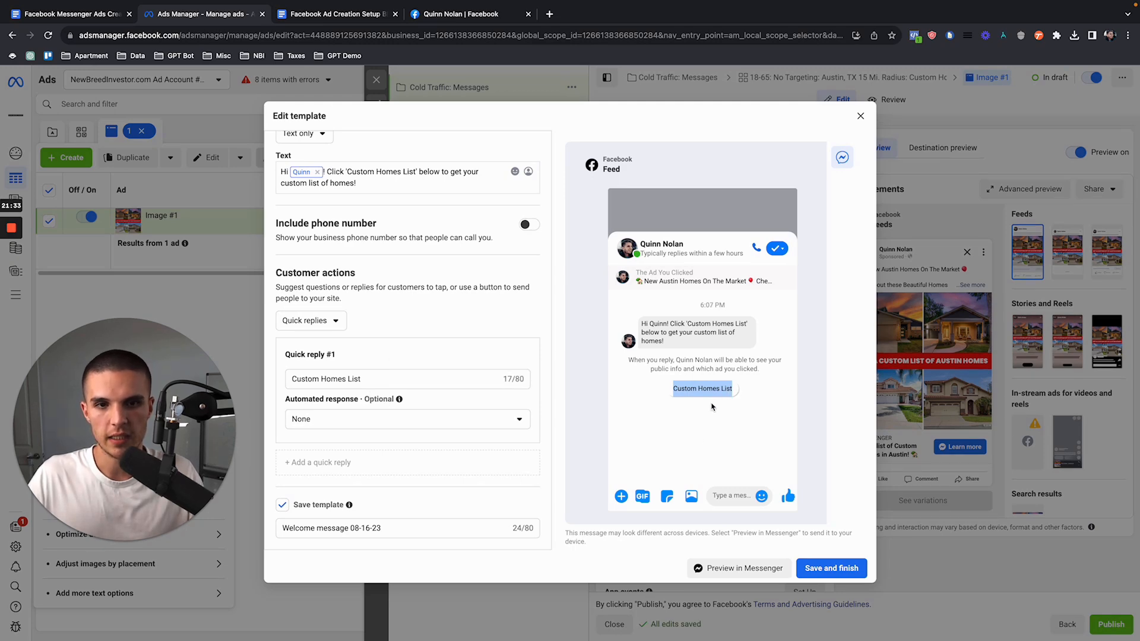
left_click(734, 393)
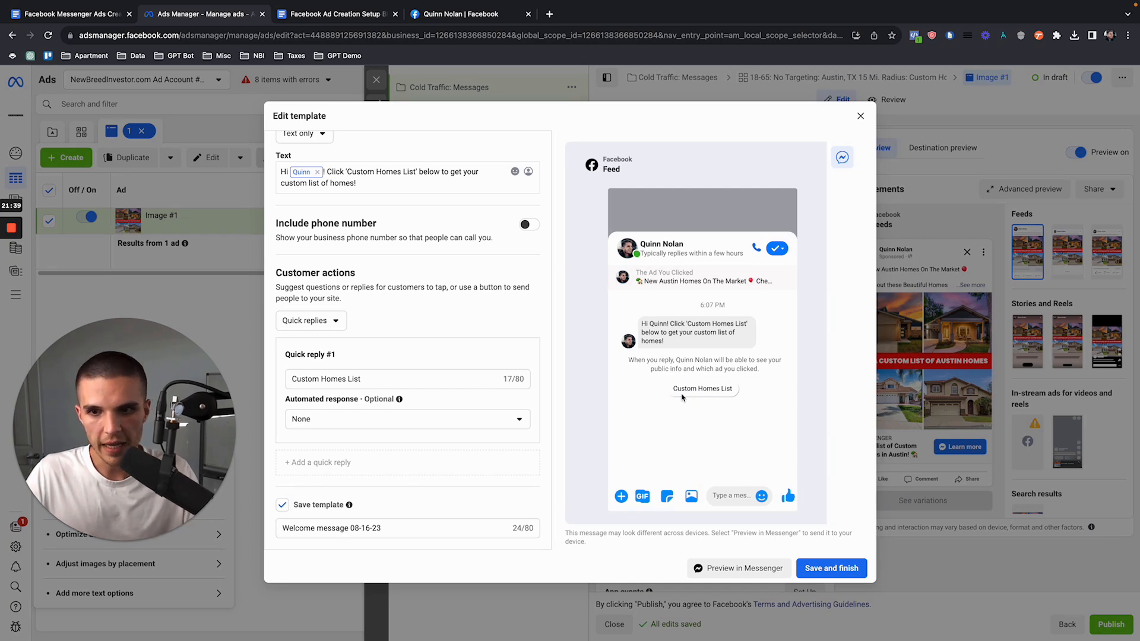
Step: Name the saved message template "Custom Homes List", then save and finish it
left_click_drag(410, 528, 277, 535)
type("Custom Homes List")
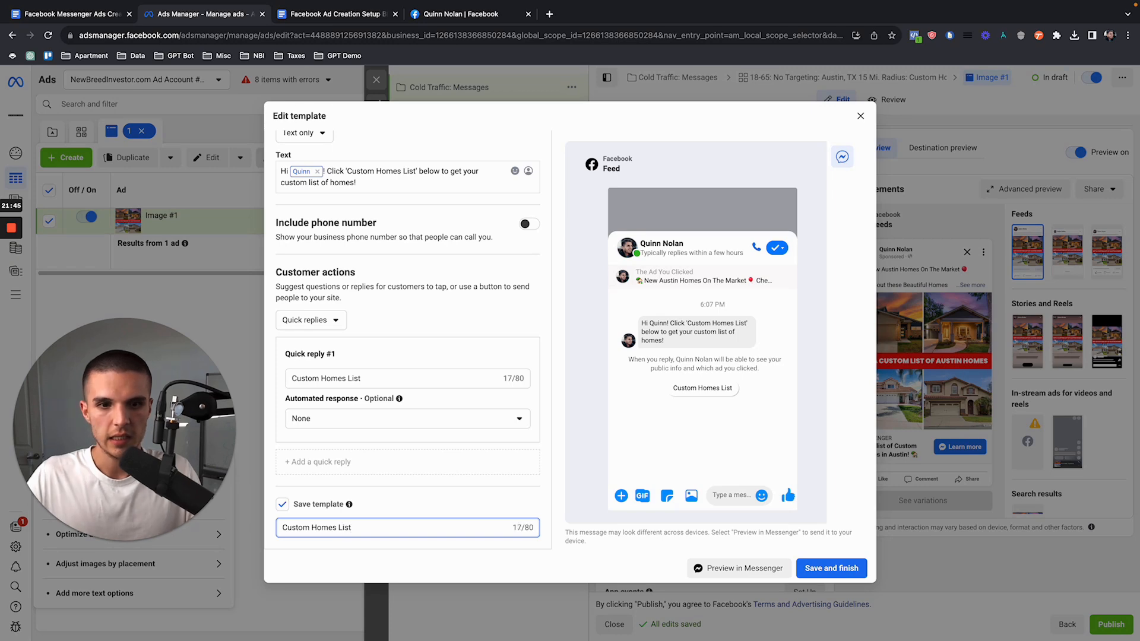
left_click(822, 567)
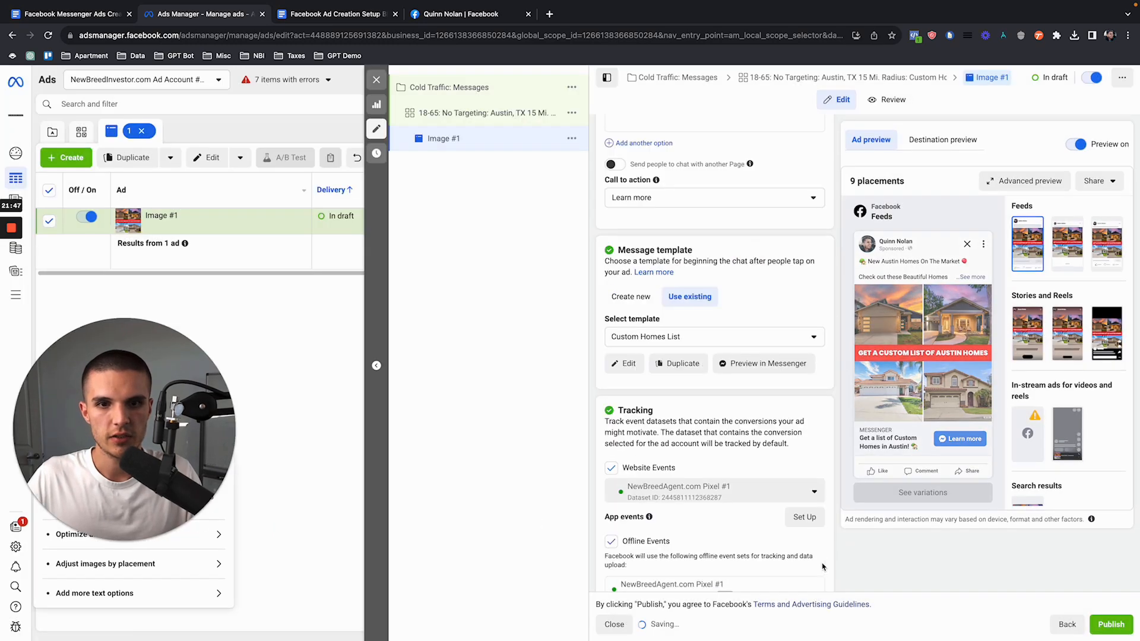
Step: Check the tracking settings of the Image #1 ad and close its editor without publishing the draft items
scroll(747, 454, "down", 5)
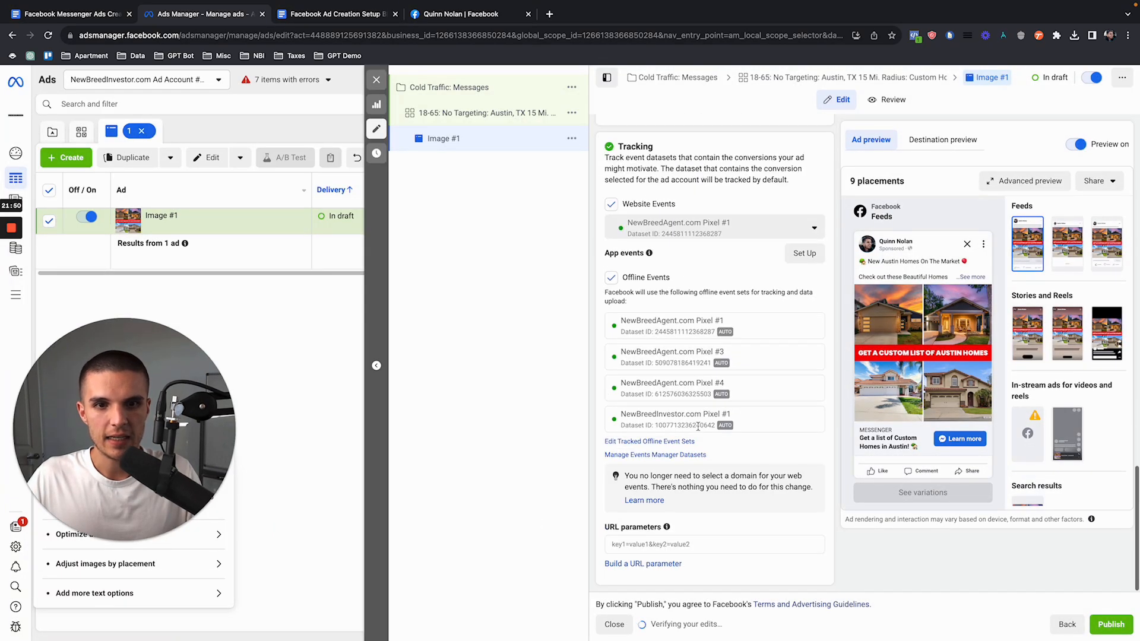
scroll(698, 426, "up", 6)
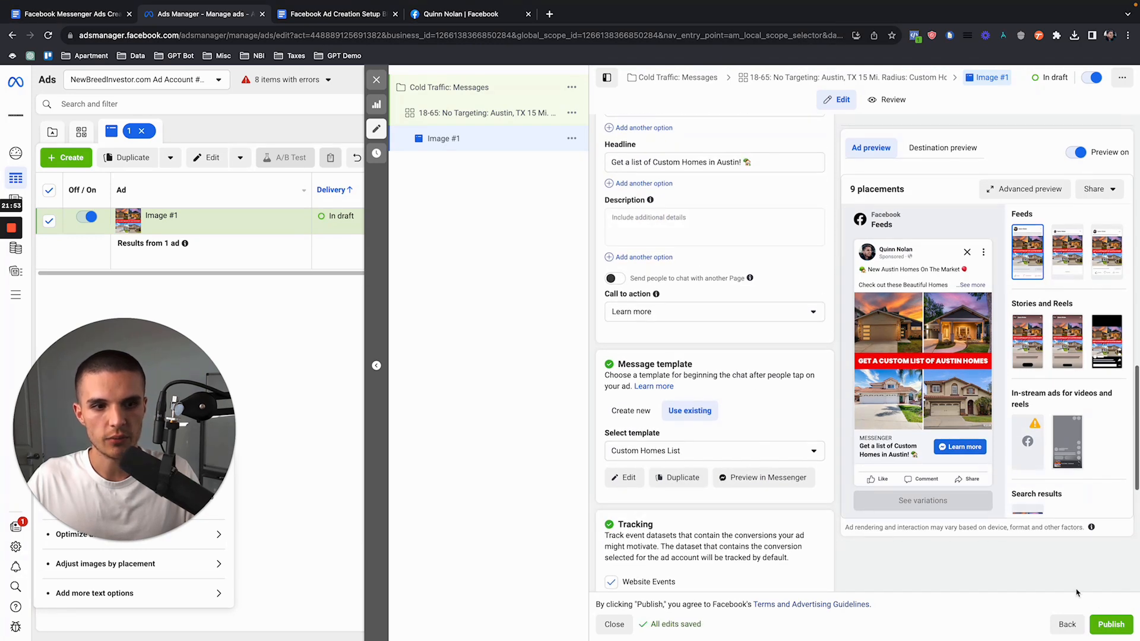
left_click(1103, 624)
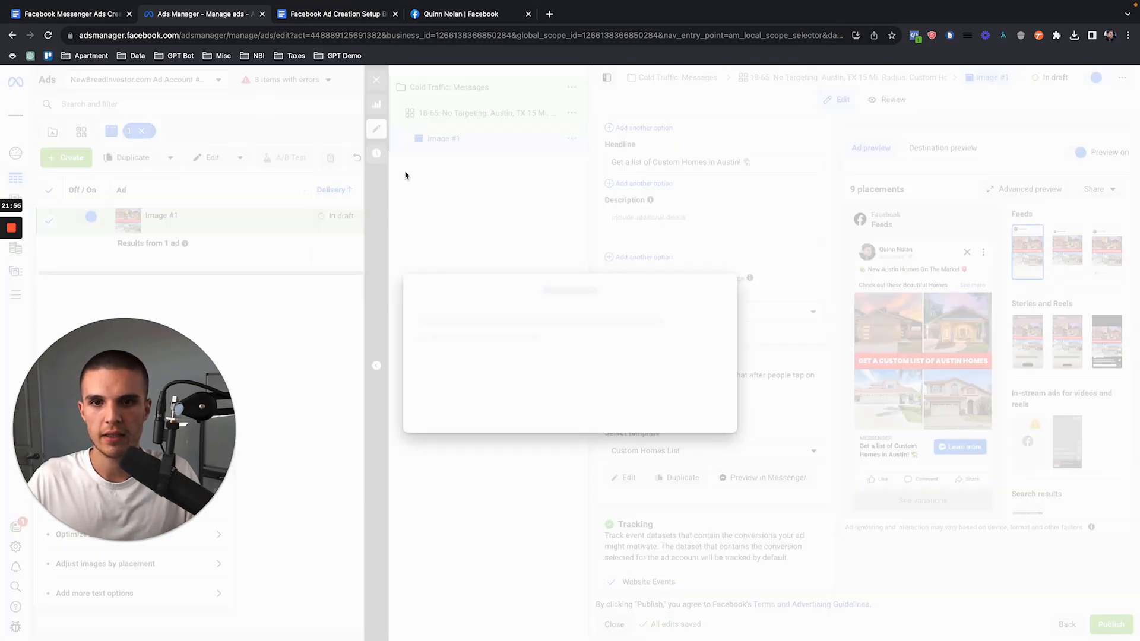
left_click(718, 243)
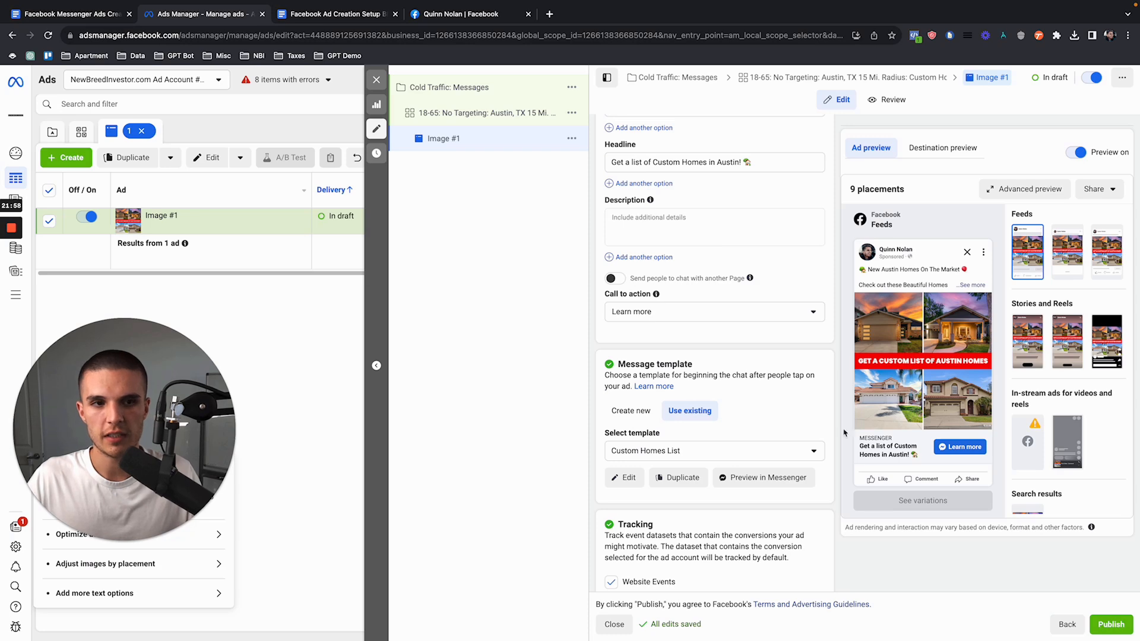
left_click(376, 79)
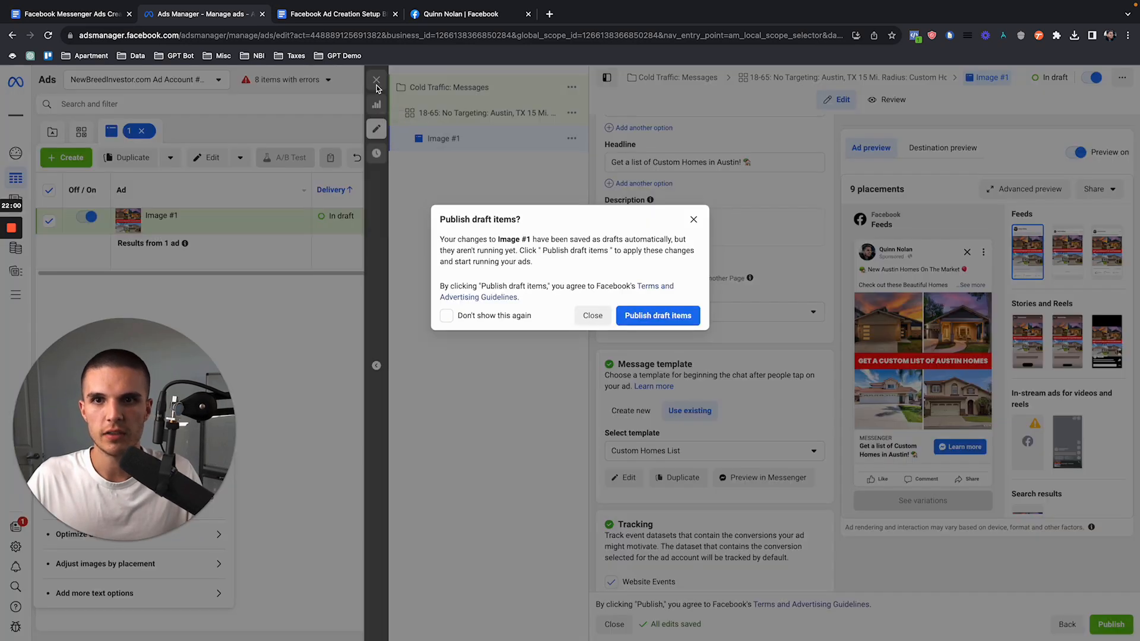
left_click(589, 317)
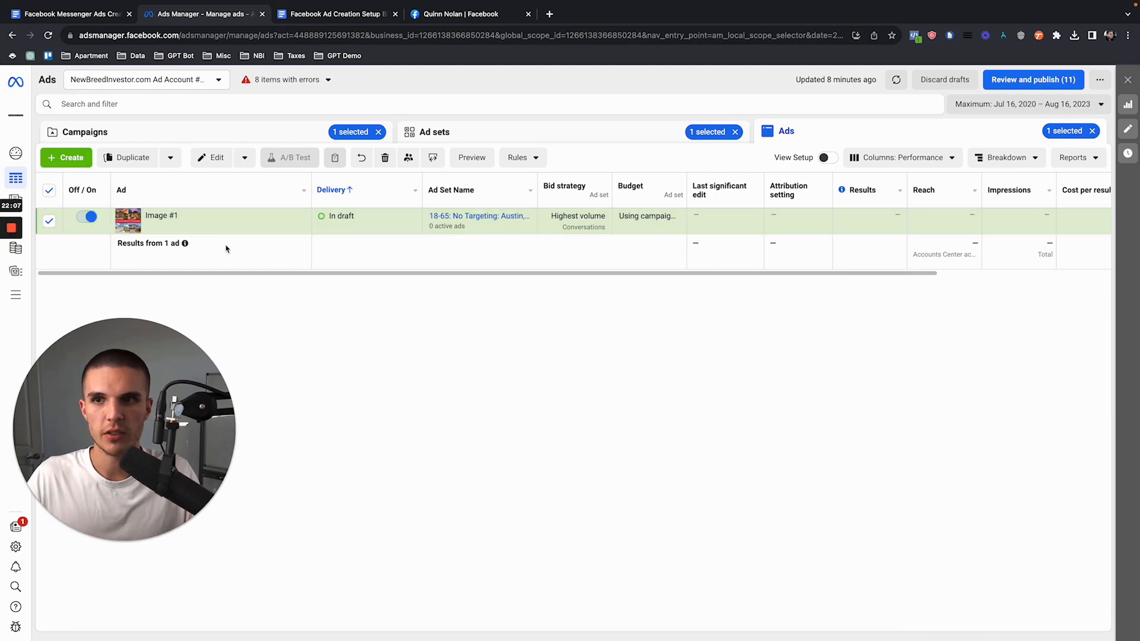
left_click(207, 228)
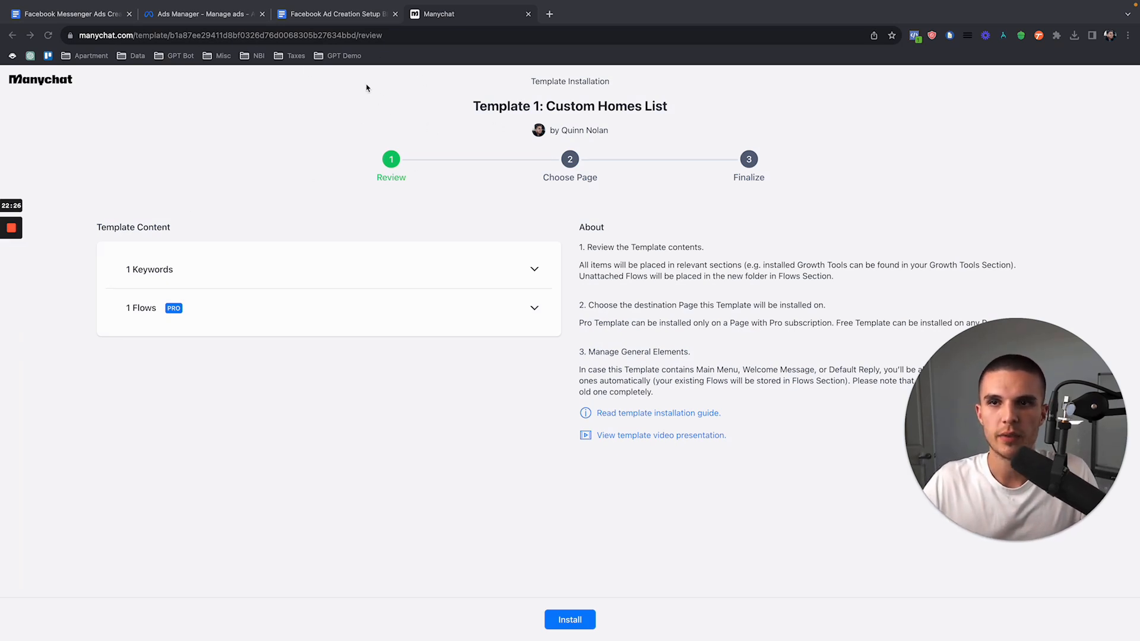
Step: In Manychat, start installing Template 1: Custom Homes List and look over the pages available for installation
left_click(326, 150)
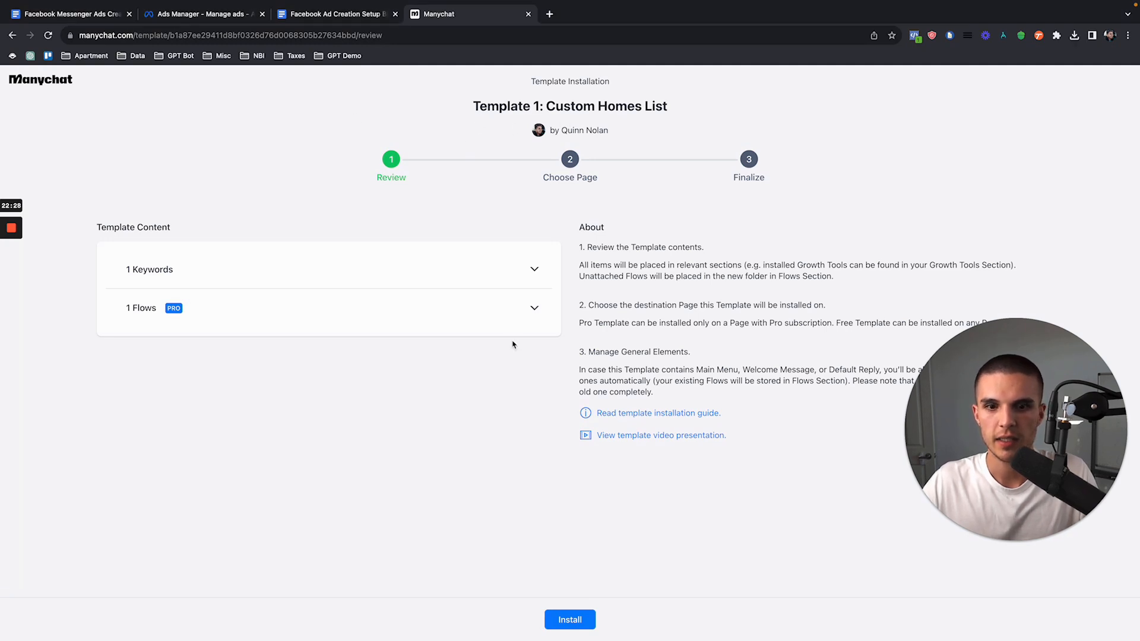
left_click(574, 621)
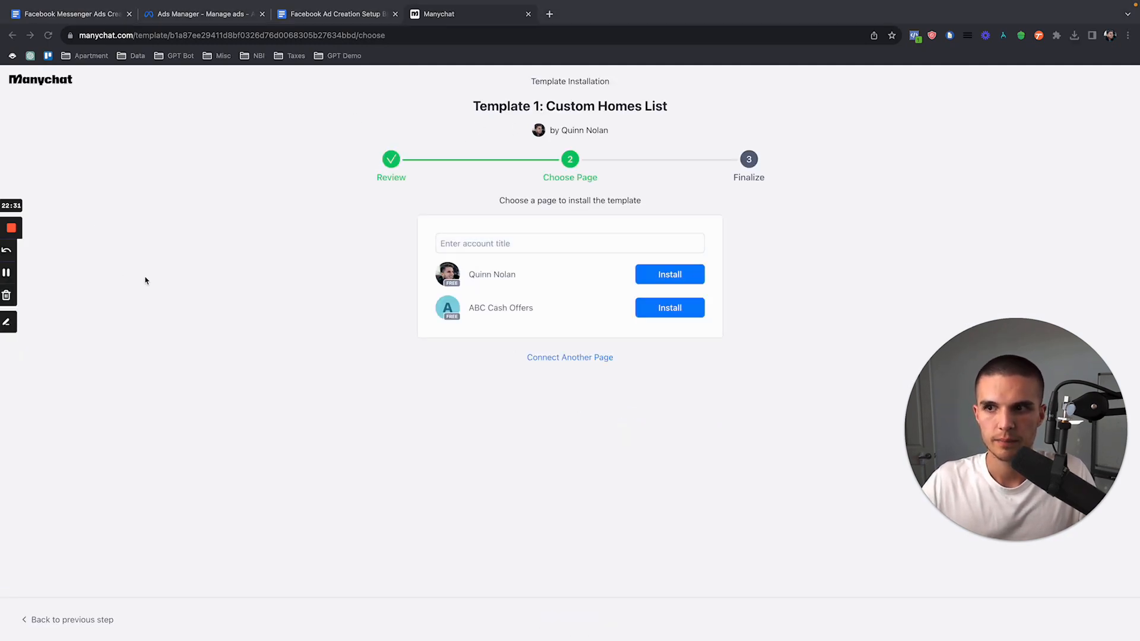
left_click(471, 308)
left_click_drag(531, 307, 475, 308)
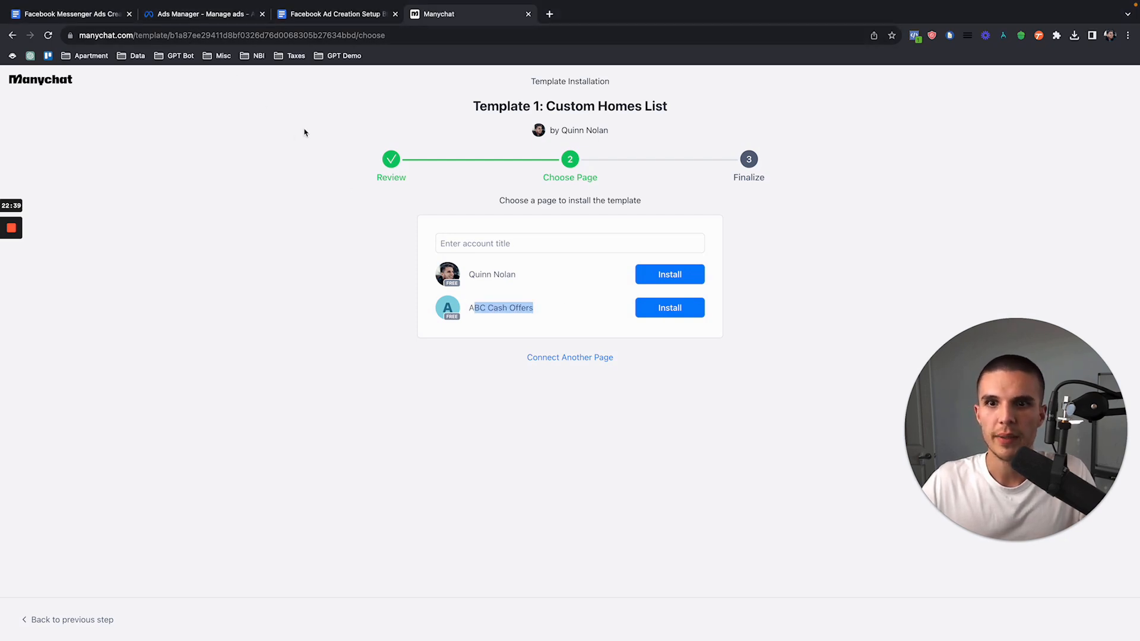
Step: Check which Facebook Page the Image #1 ad uses in Ads Manager and compare it with the pages offered in Manychat
left_click(211, 13)
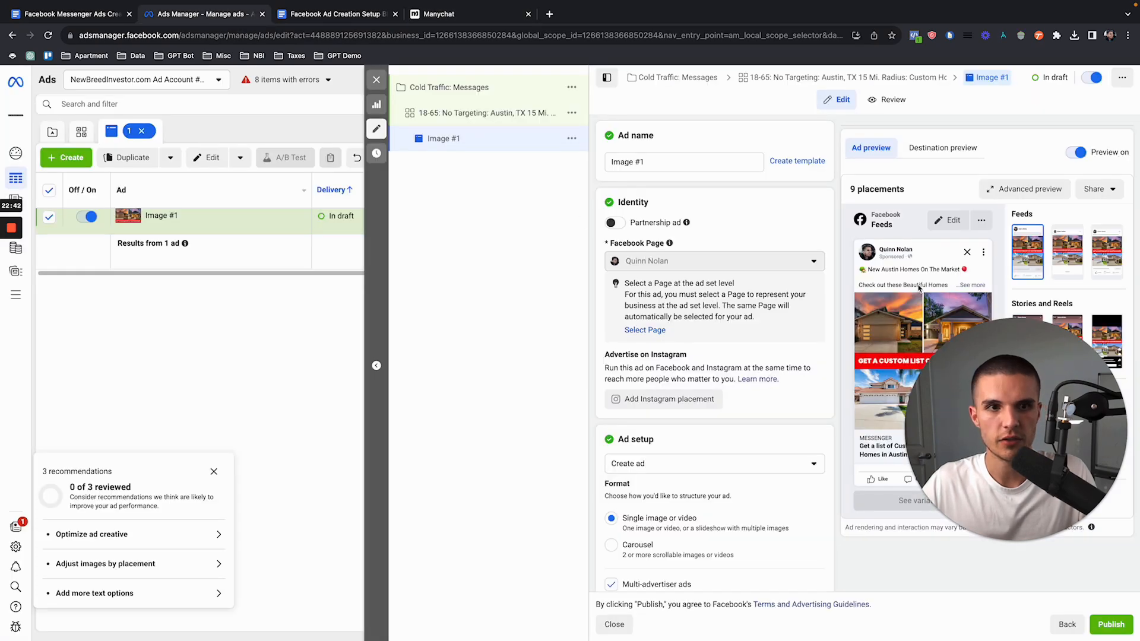
left_click(443, 13)
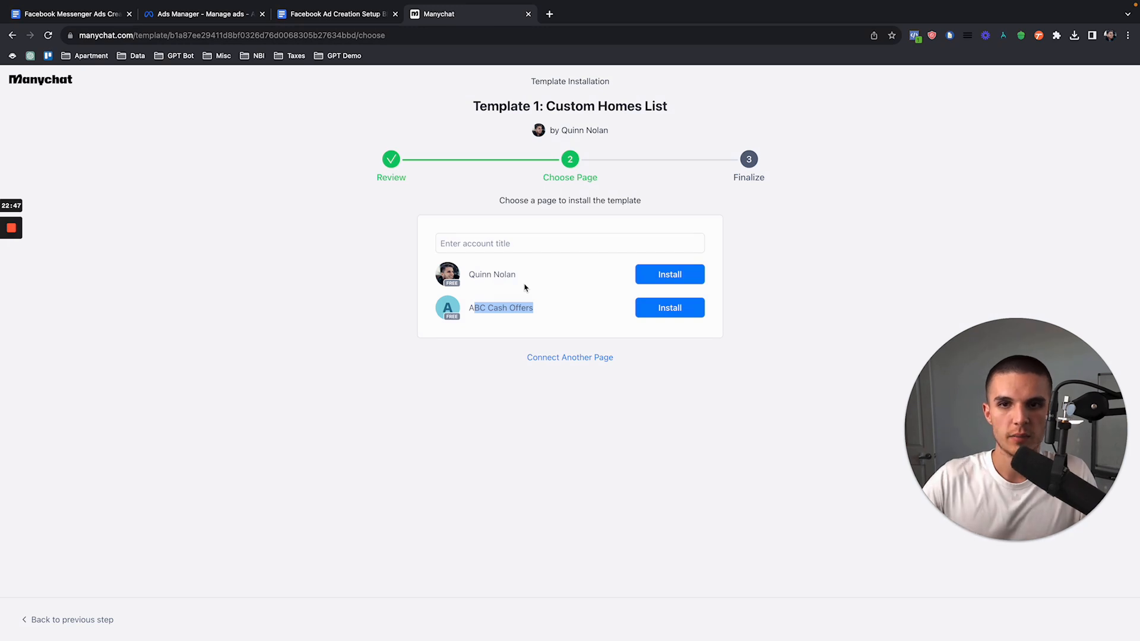
left_click(476, 308)
left_click_drag(469, 308, 541, 315)
left_click(541, 314)
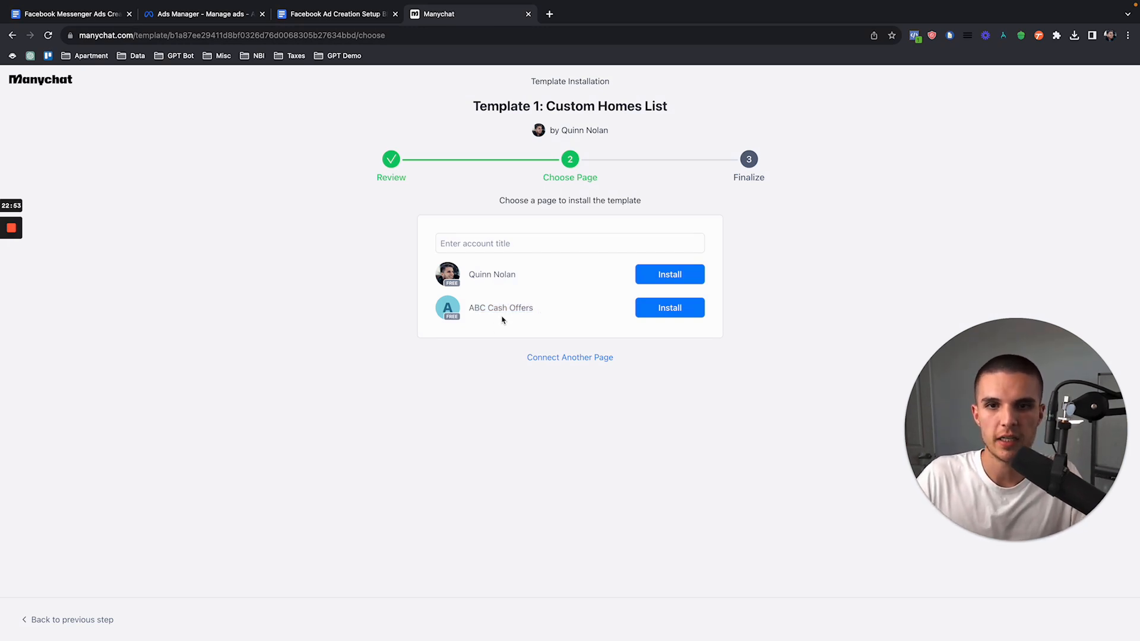
Step: Try to install the Custom Homes List template on the ABC Cash Offers page
left_click(668, 309)
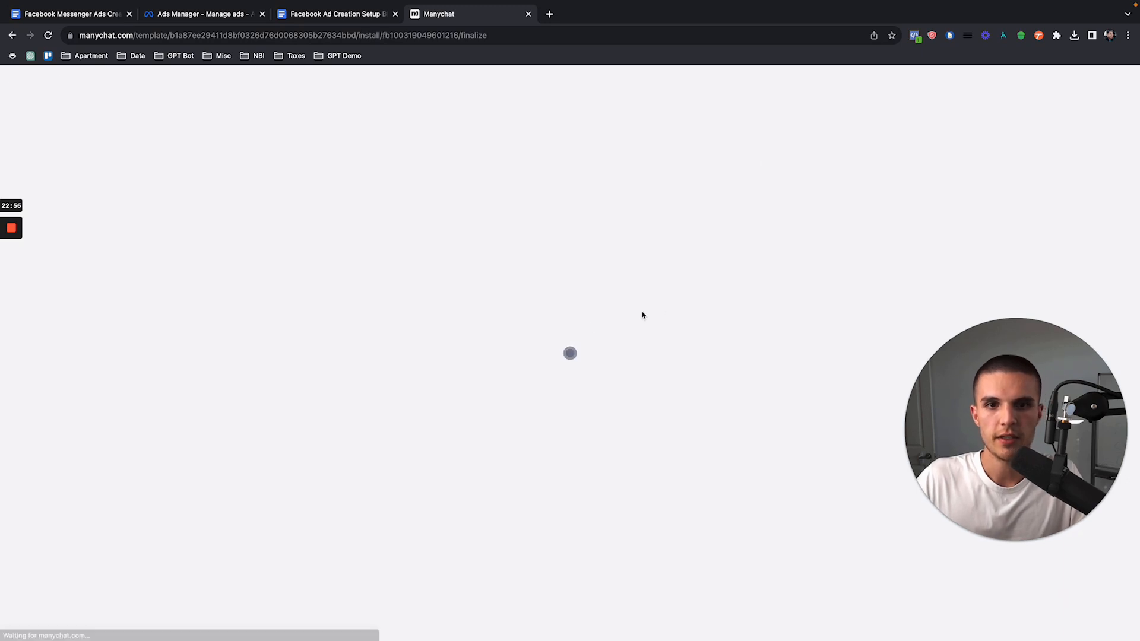
left_click(543, 618)
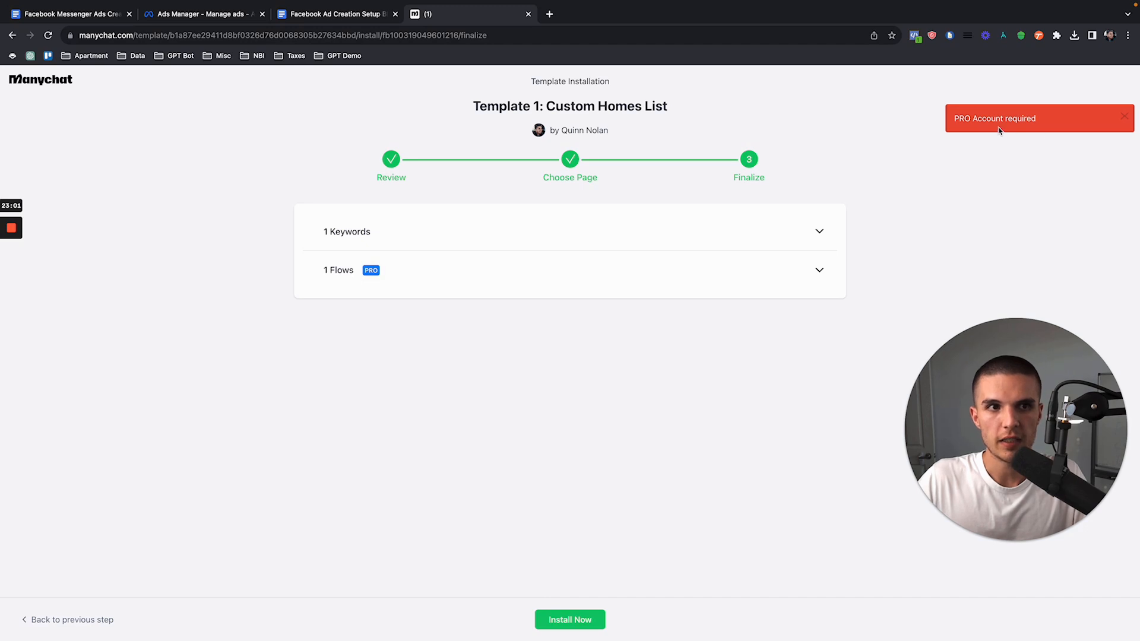
mouse_move(957, 119)
left_mouse_down()
mouse_move(1036, 119)
mouse_move(944, 123)
left_mouse_up()
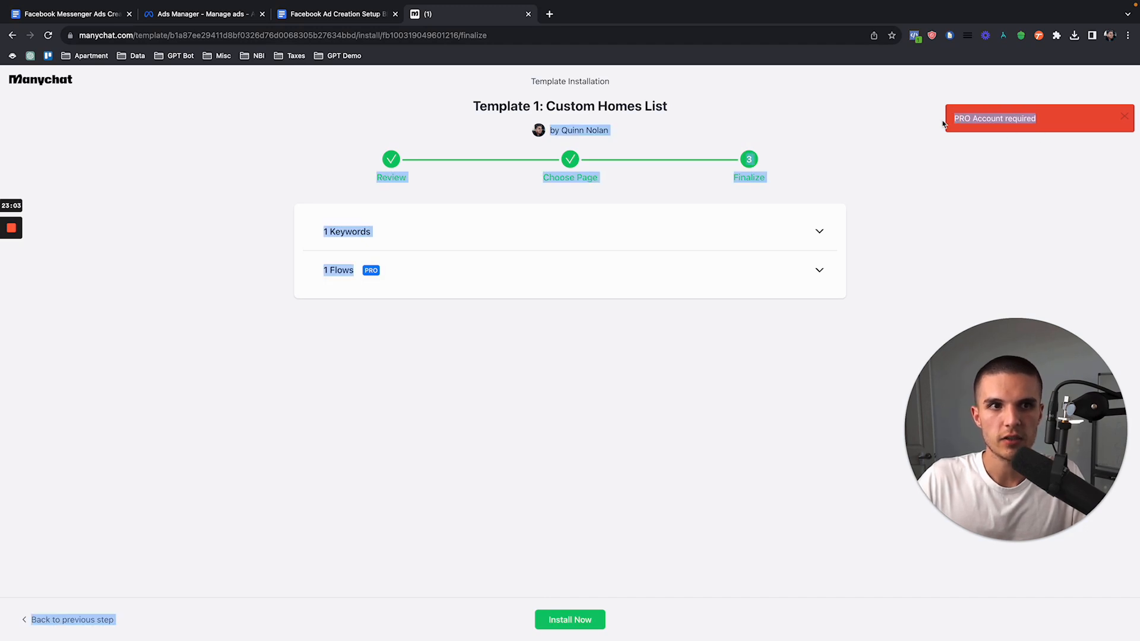
left_click(883, 150)
left_click(11, 250)
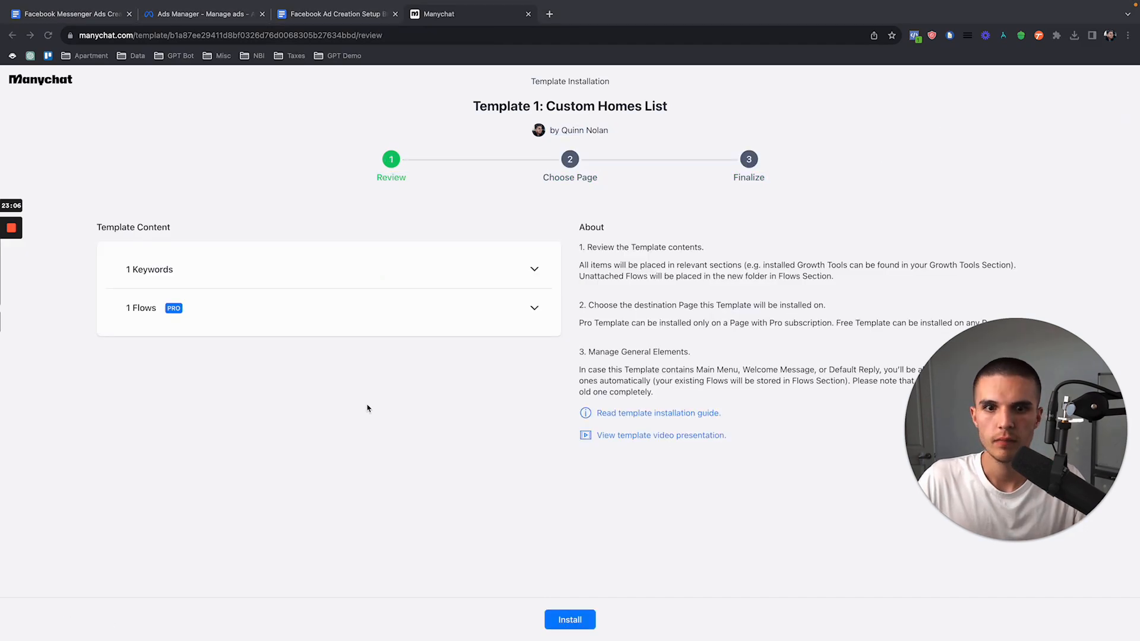
left_click(367, 406)
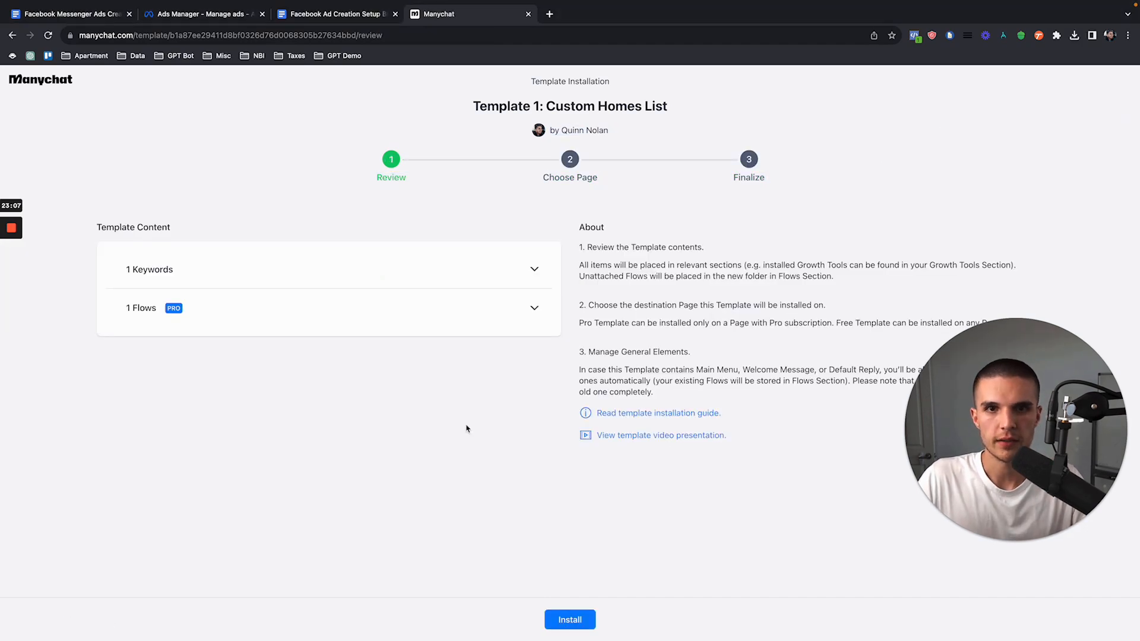
Step: Install Template 1: Custom Homes List on the ABC Cash Offers trial account, from page choice through finalizing
left_click(568, 619)
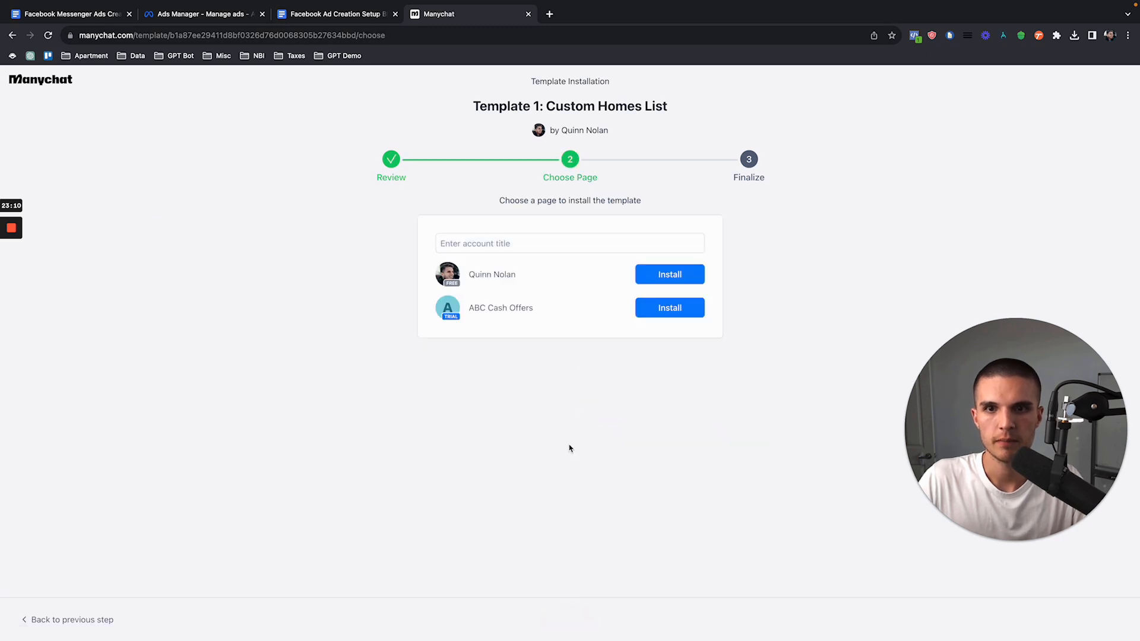
left_click(682, 310)
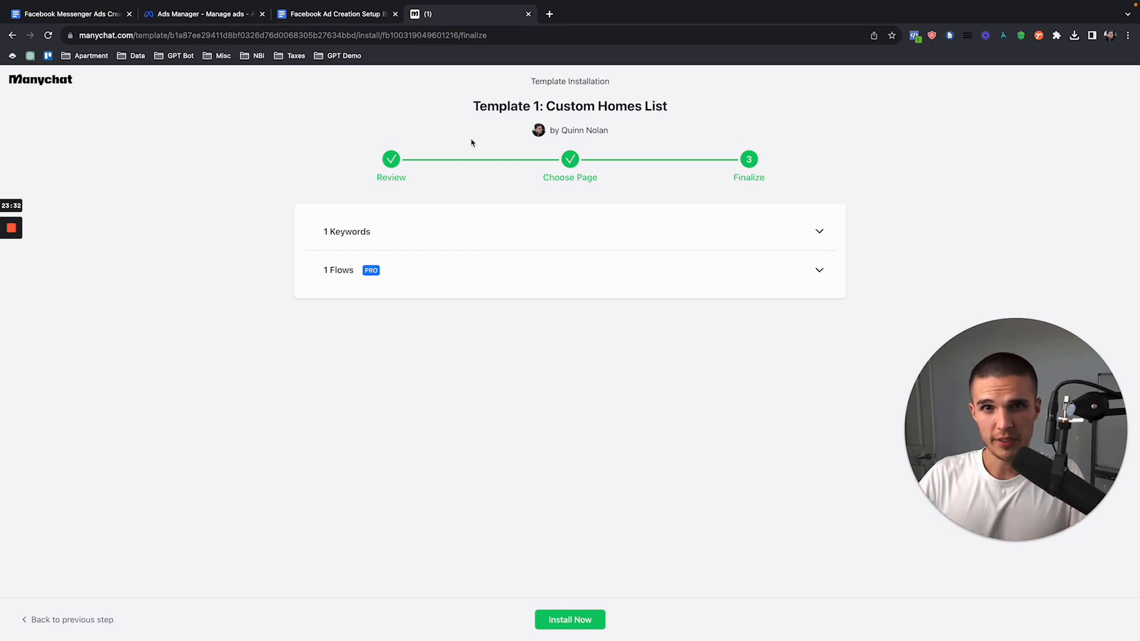
left_click(569, 619)
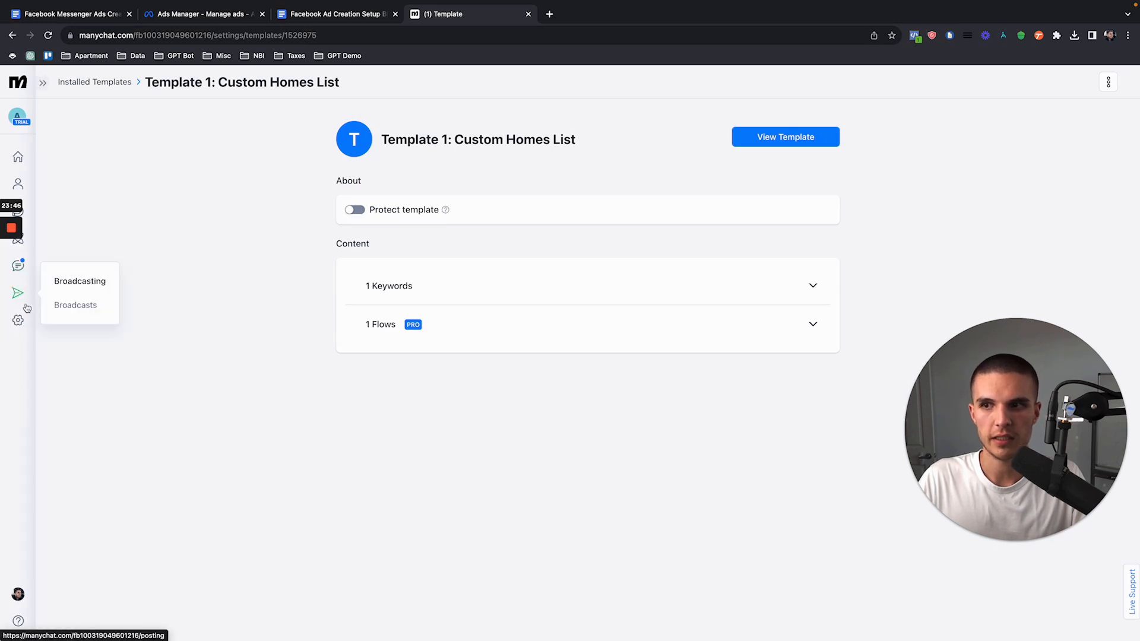
Step: Open the Custom Homes List flow from the installed Template 1 folders and put it into edit mode
left_click(33, 246)
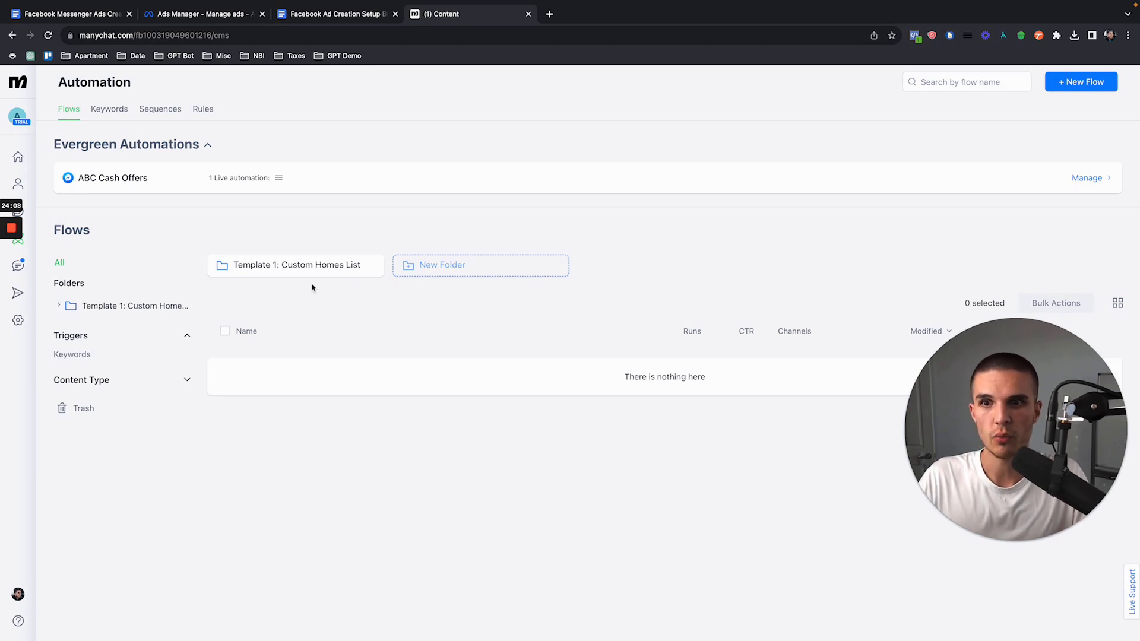
left_click(297, 273)
left_click(288, 270)
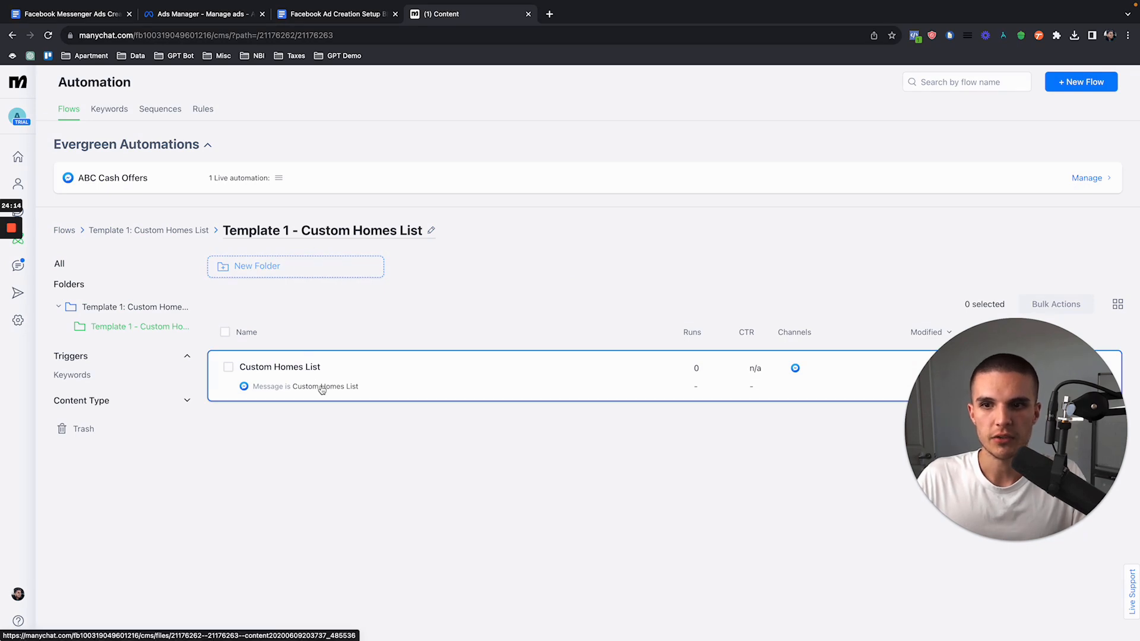
left_click(319, 387)
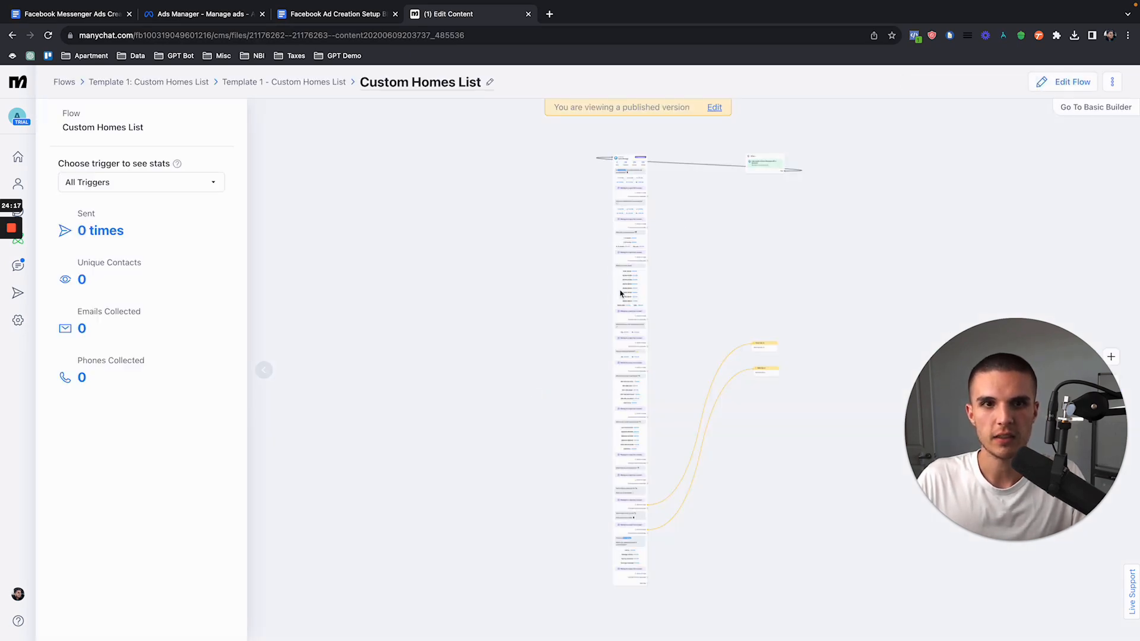
left_click_drag(759, 171, 703, 174)
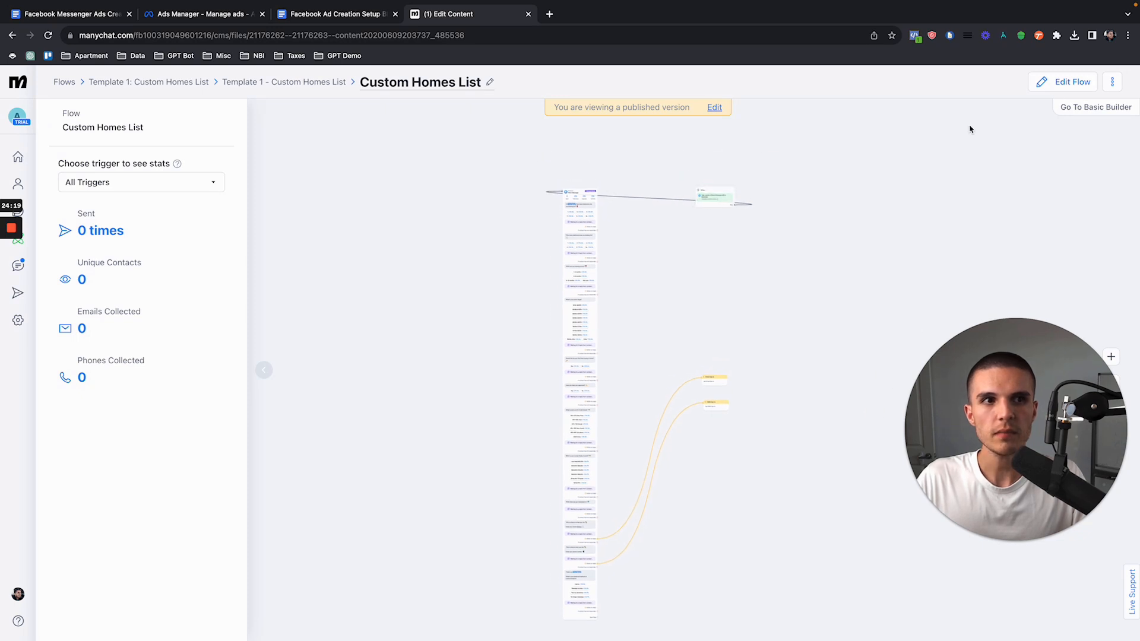
left_click(1066, 83)
Step: Reposition the keyword trigger block to the left of the Send Message block in the flow
scroll(610, 208, "up", 5)
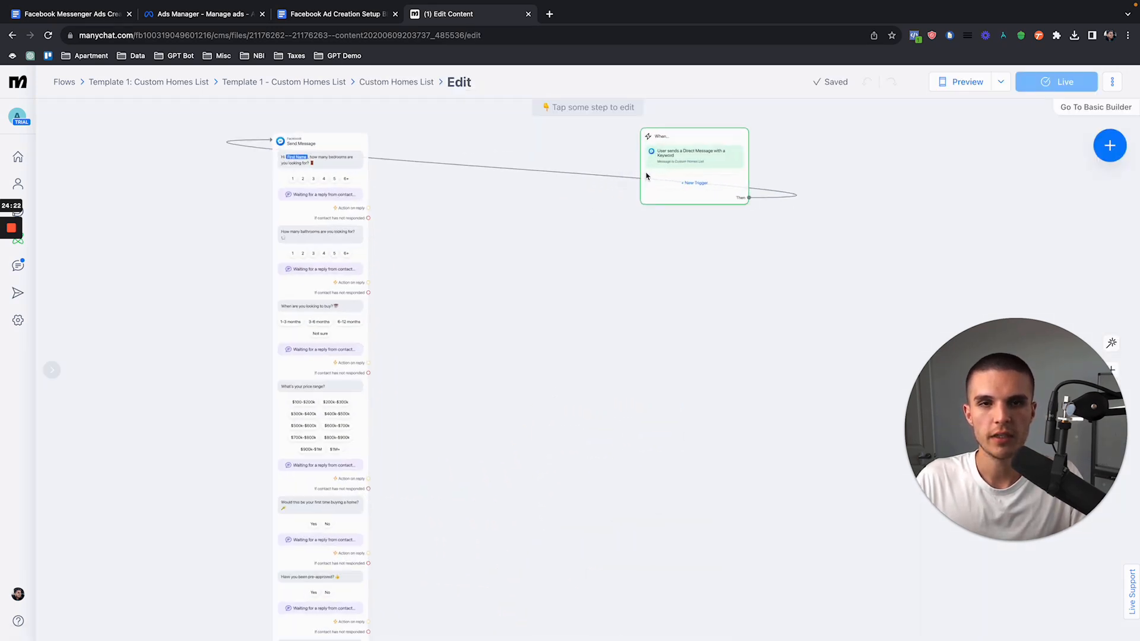
left_click_drag(644, 261, 754, 318)
left_click_drag(811, 239, 139, 238)
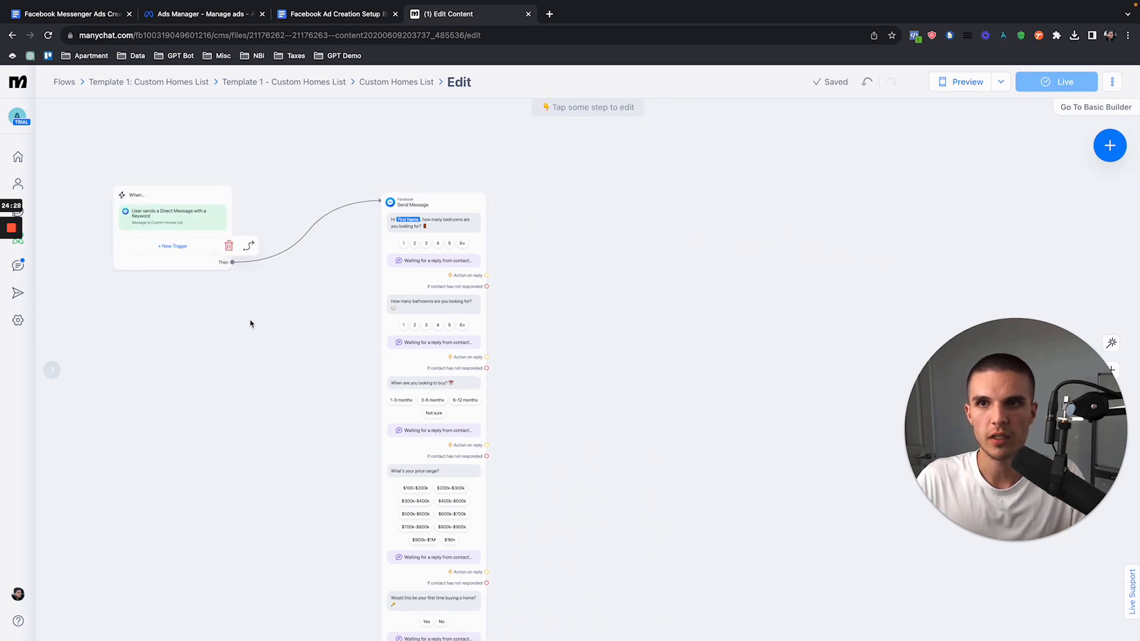
Step: In Ads Manager, open the ad's Custom Homes List message template and examine the greeting and quick reply wording in the preview
left_click(201, 13)
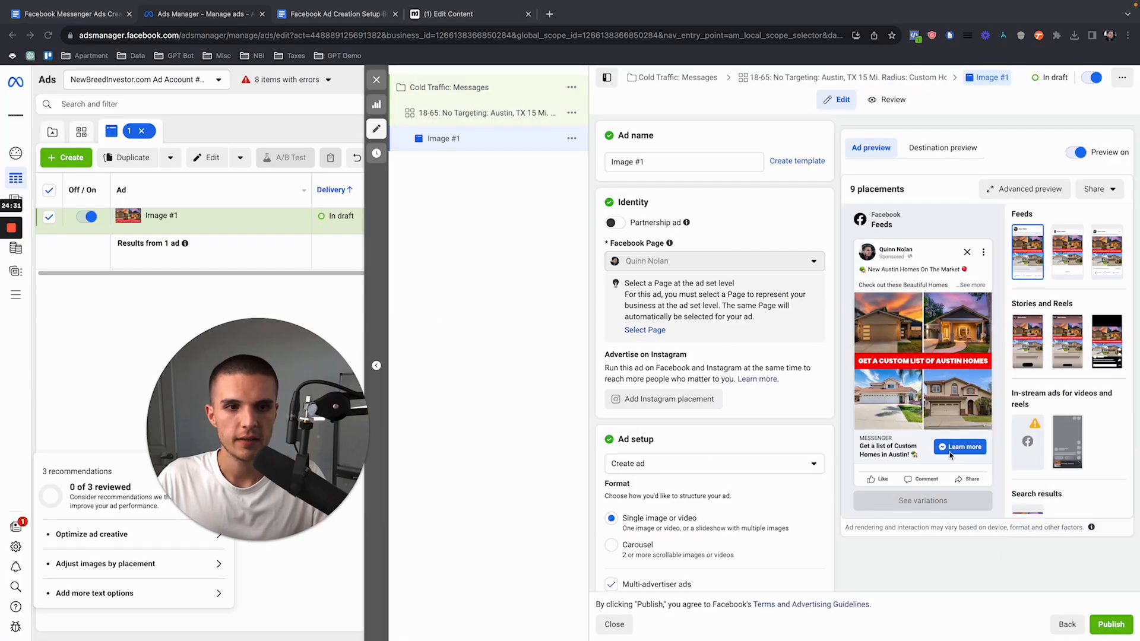
scroll(713, 416, "down", 10)
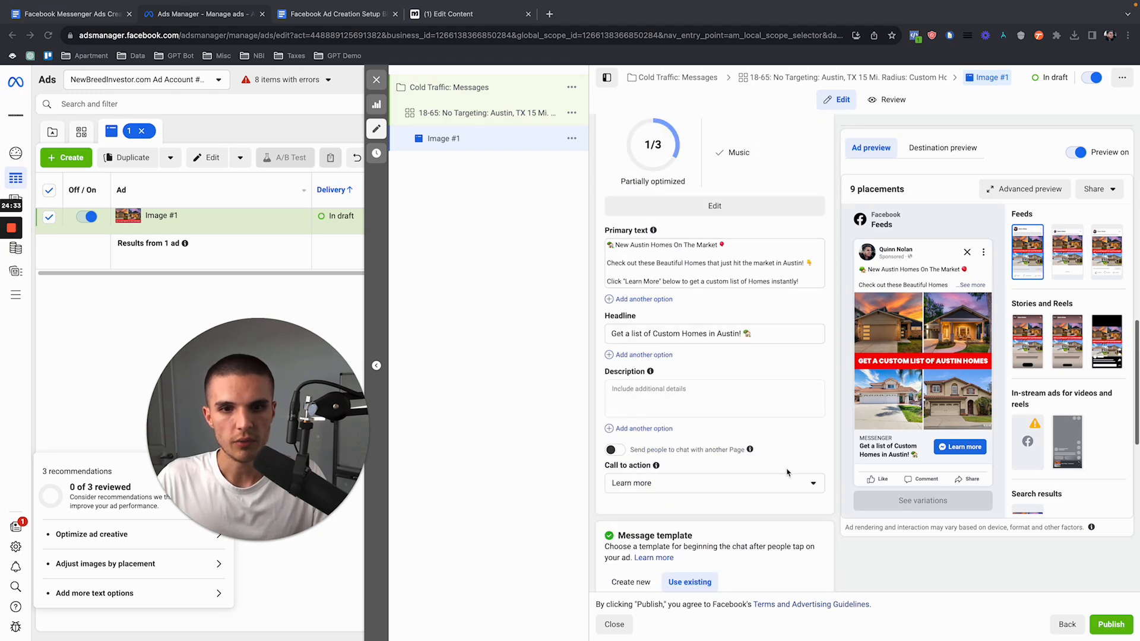
scroll(713, 494, "down", 3)
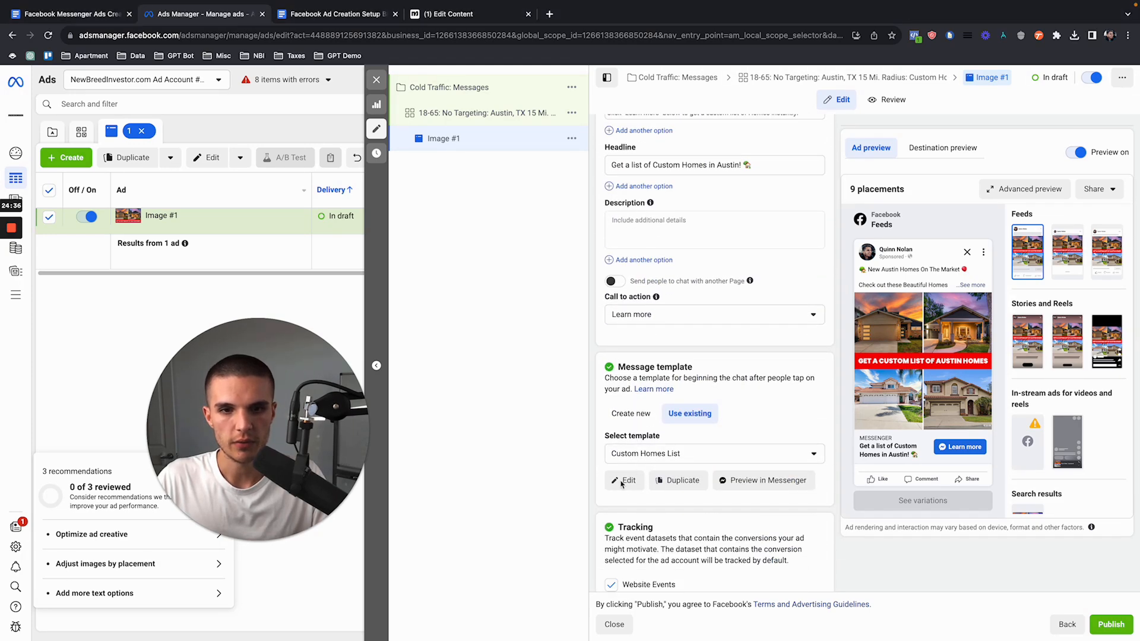
left_click(626, 481)
left_click_drag(672, 390, 739, 392)
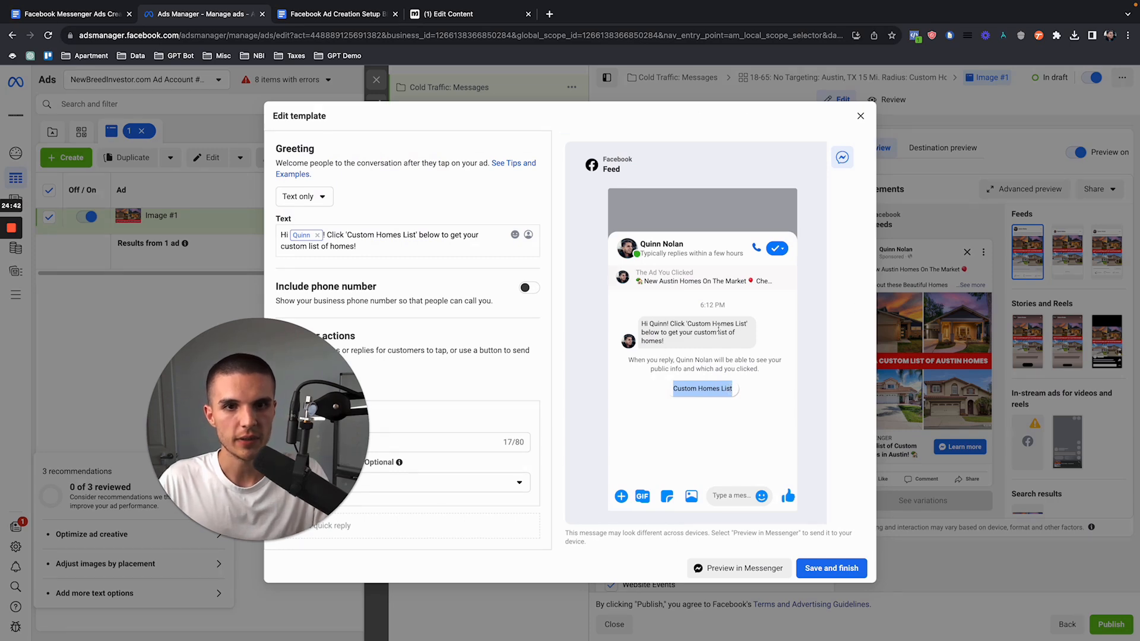
left_click_drag(685, 325, 754, 353)
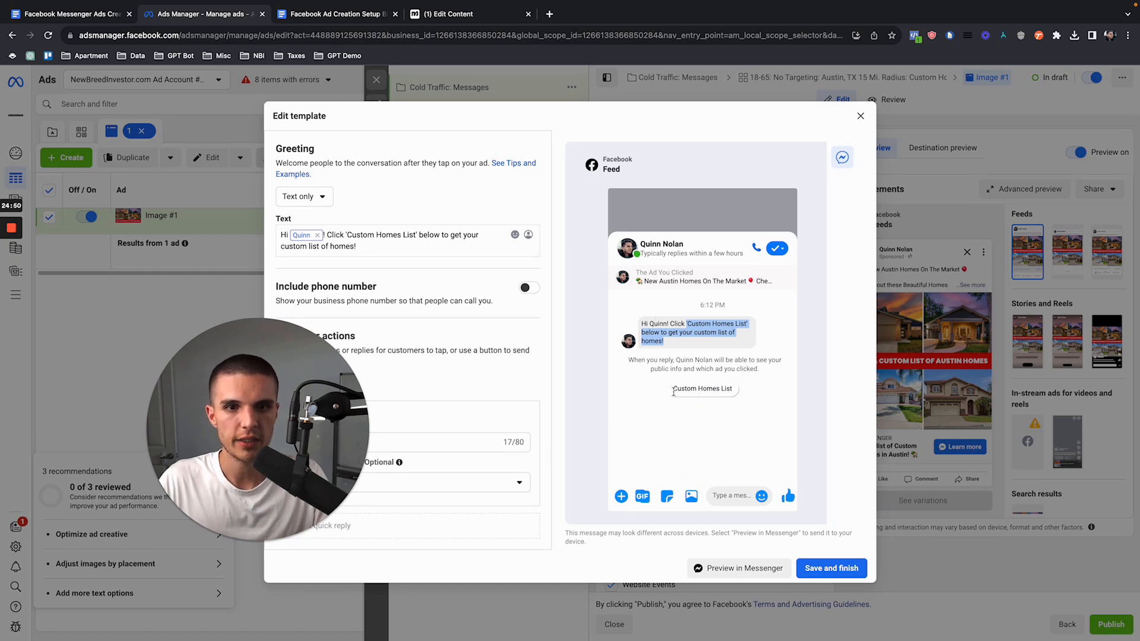
left_click_drag(673, 392, 737, 394)
left_click(675, 389)
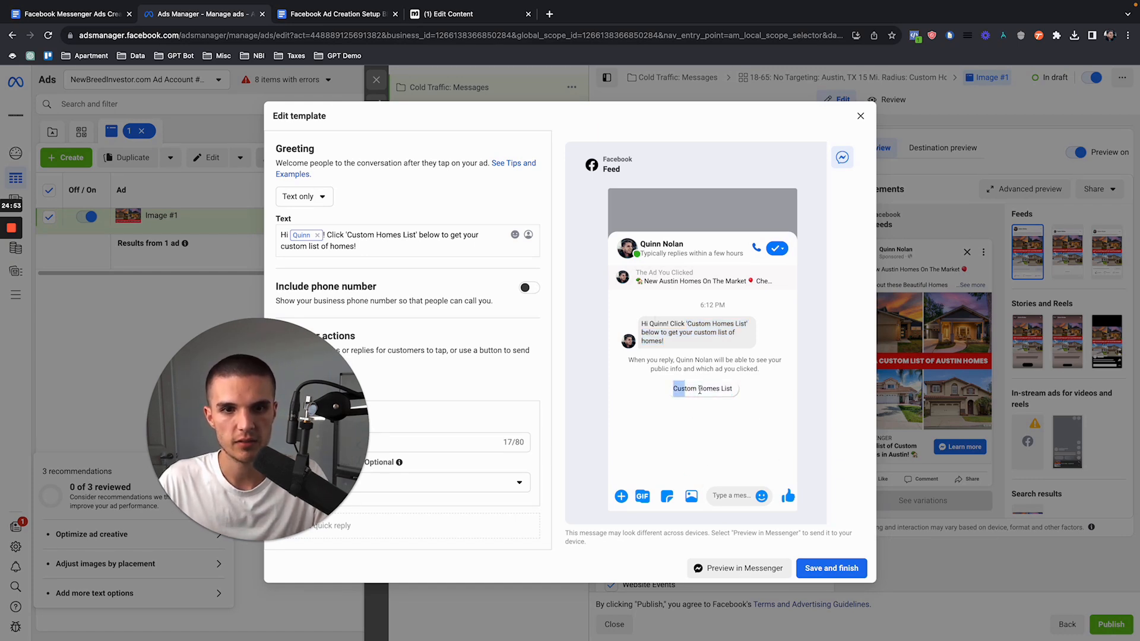
Step: Back in Manychat, move the Send Message block farther right of the trigger block and examine the Custom Homes List keyword trigger
left_click(464, 16)
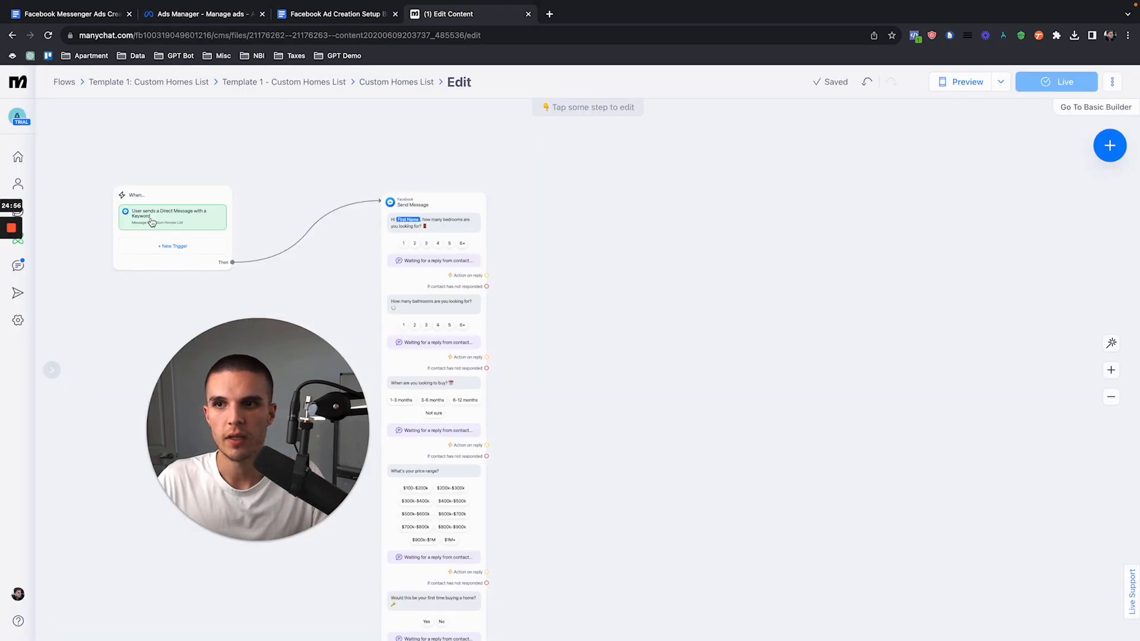
left_click_drag(387, 287, 623, 275)
left_click_drag(144, 223, 331, 222)
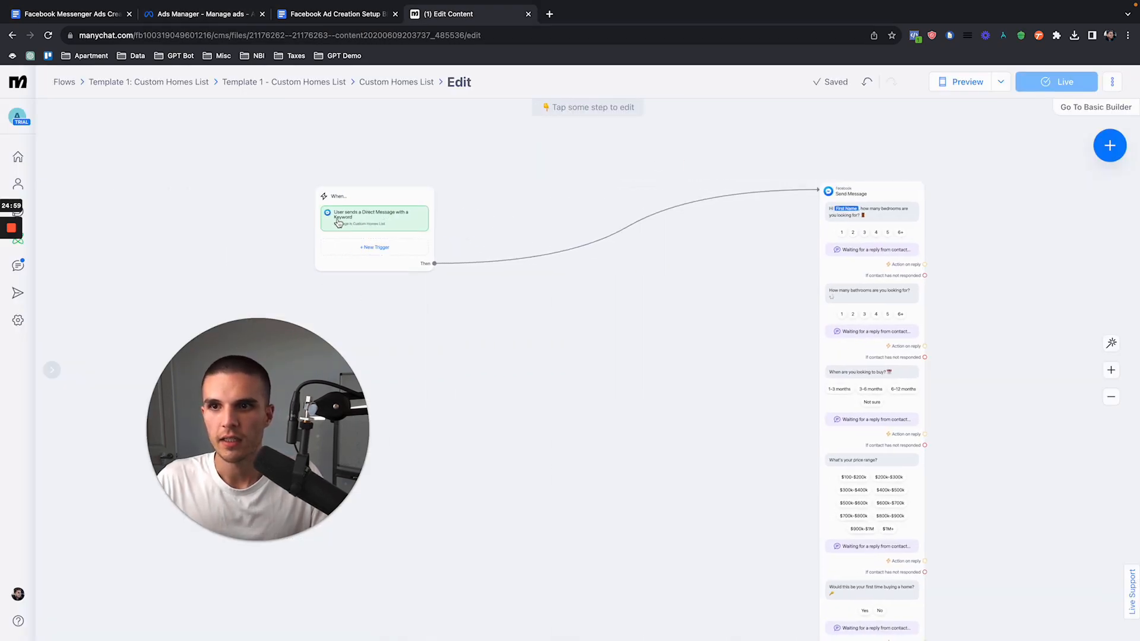
scroll(419, 224, "up", 5)
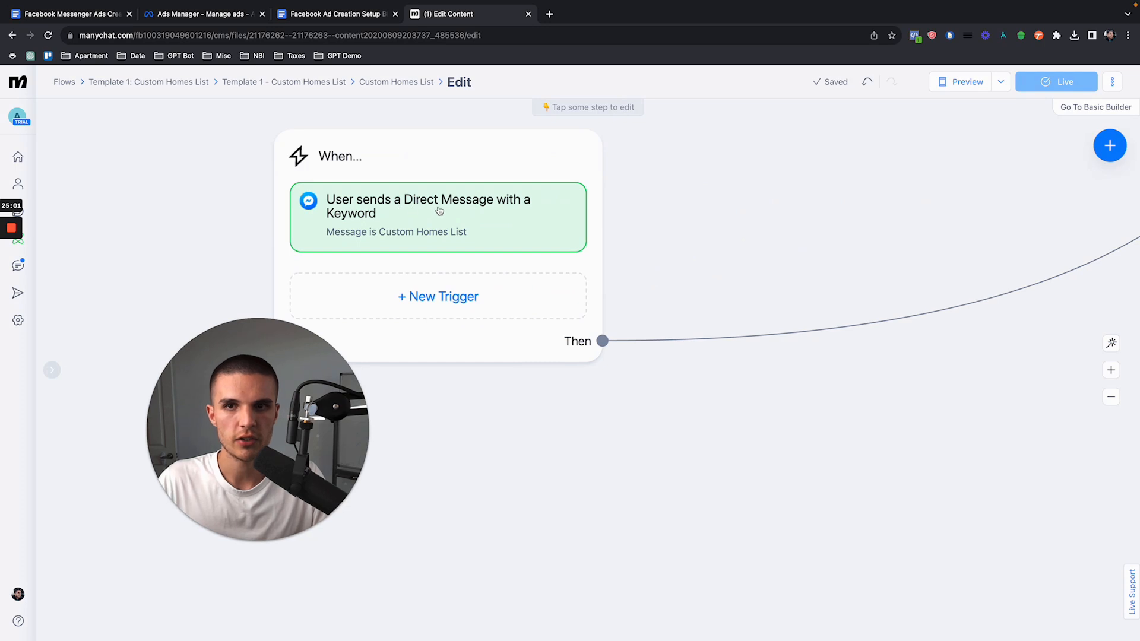
Step: Open the Custom Homes List keyword trigger, then examine the Send Message block's qualifying questions and quick replies from start to finish
left_click(386, 239)
scroll(409, 245, "down", 6)
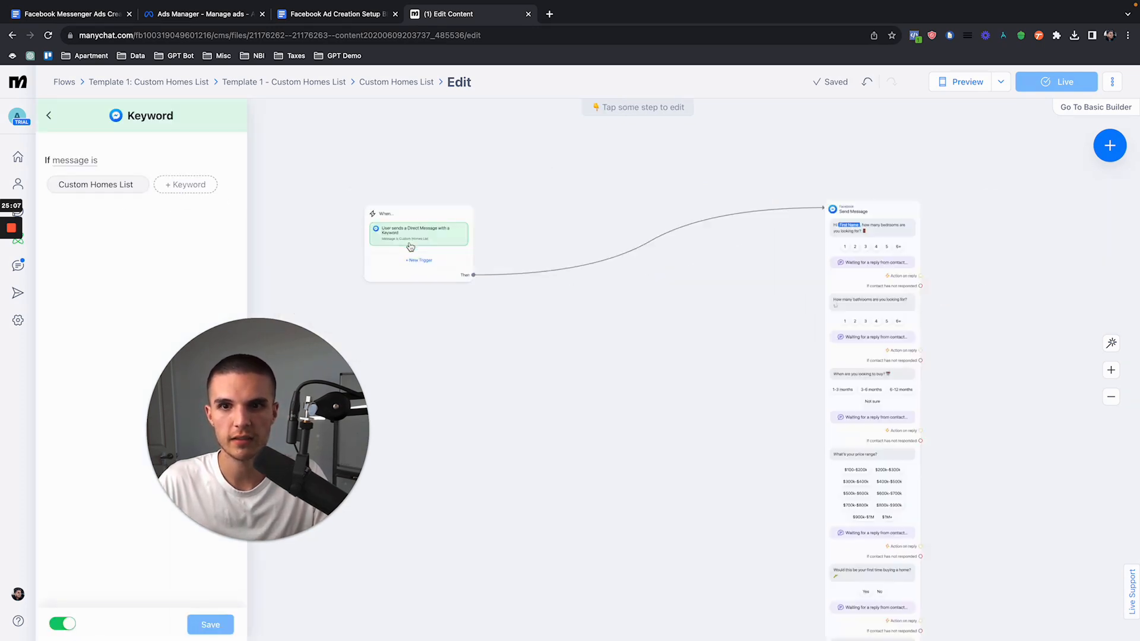
left_click(789, 260)
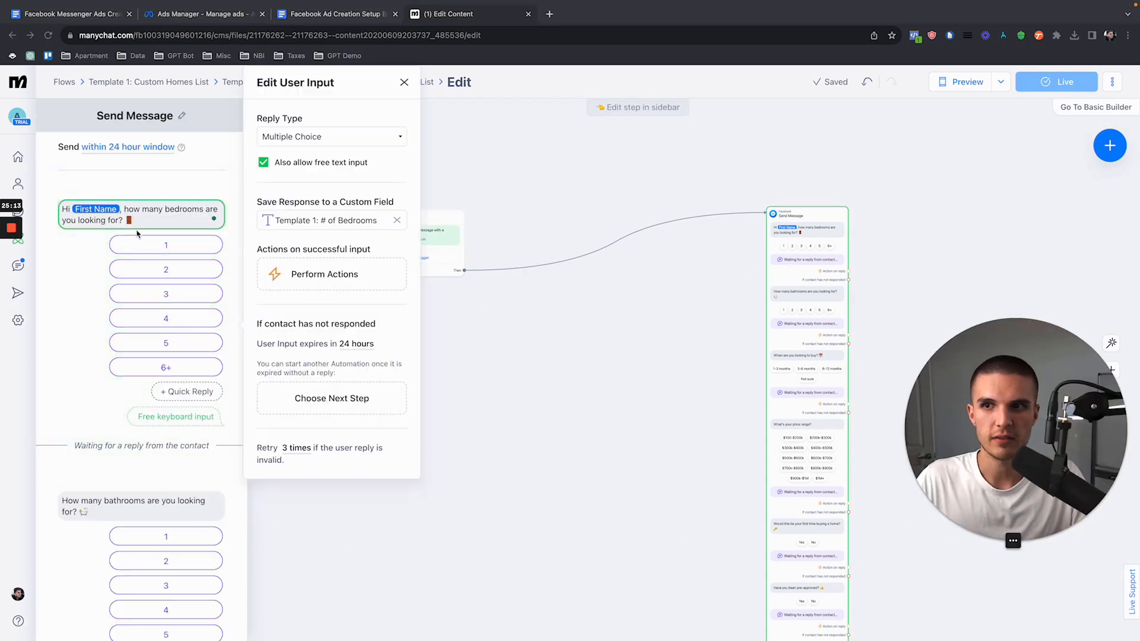
scroll(106, 306, "down", 7)
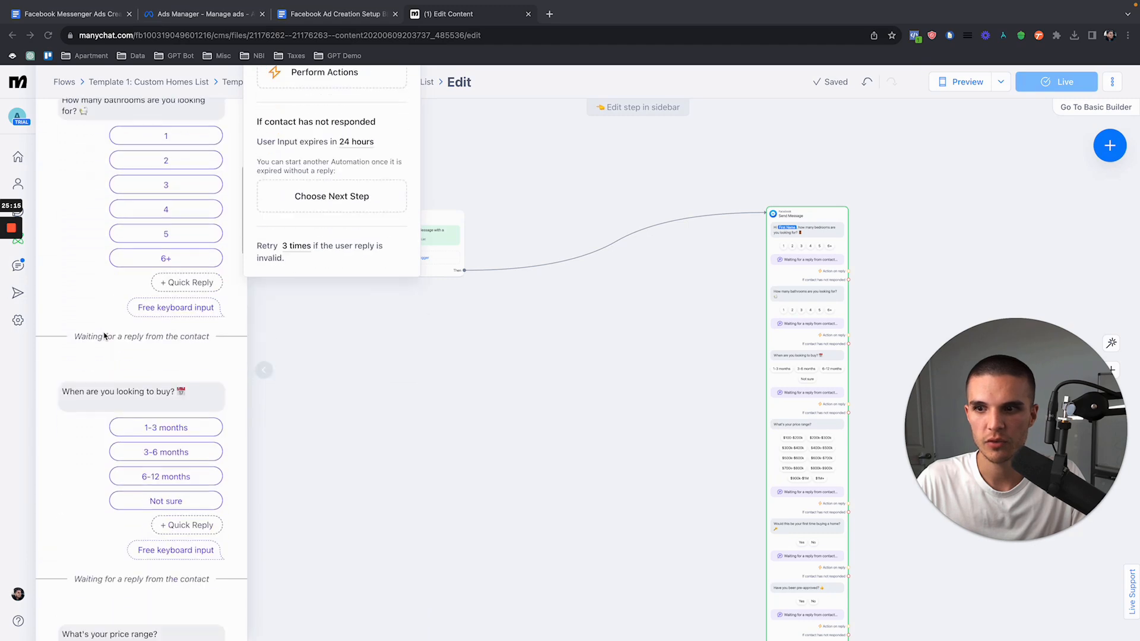
scroll(107, 360, "down", 10)
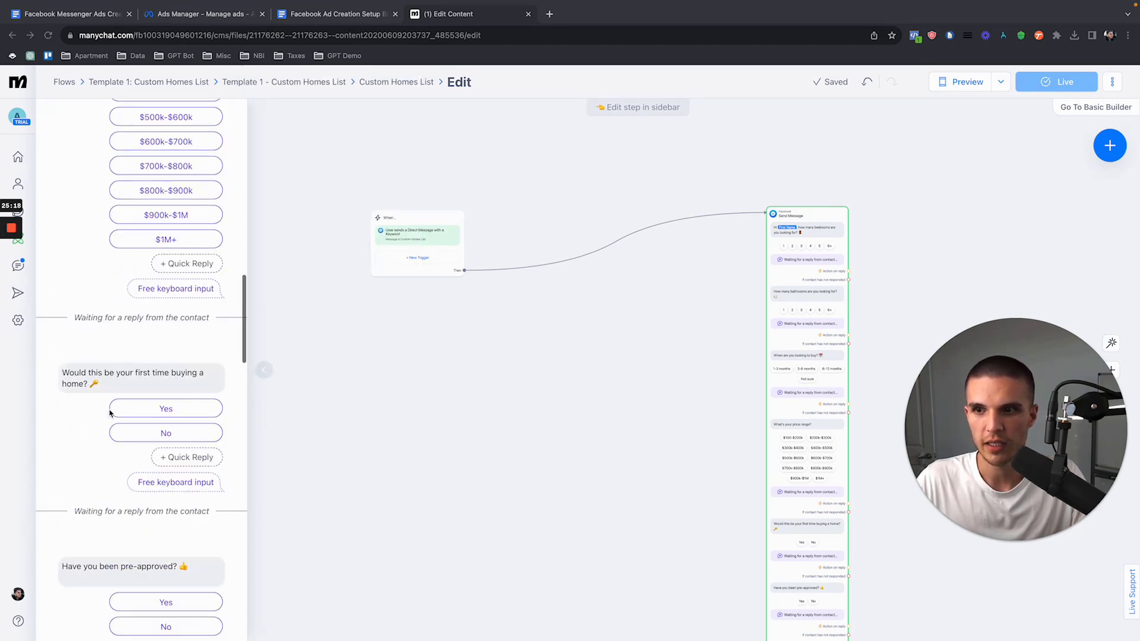
scroll(108, 394, "down", 9)
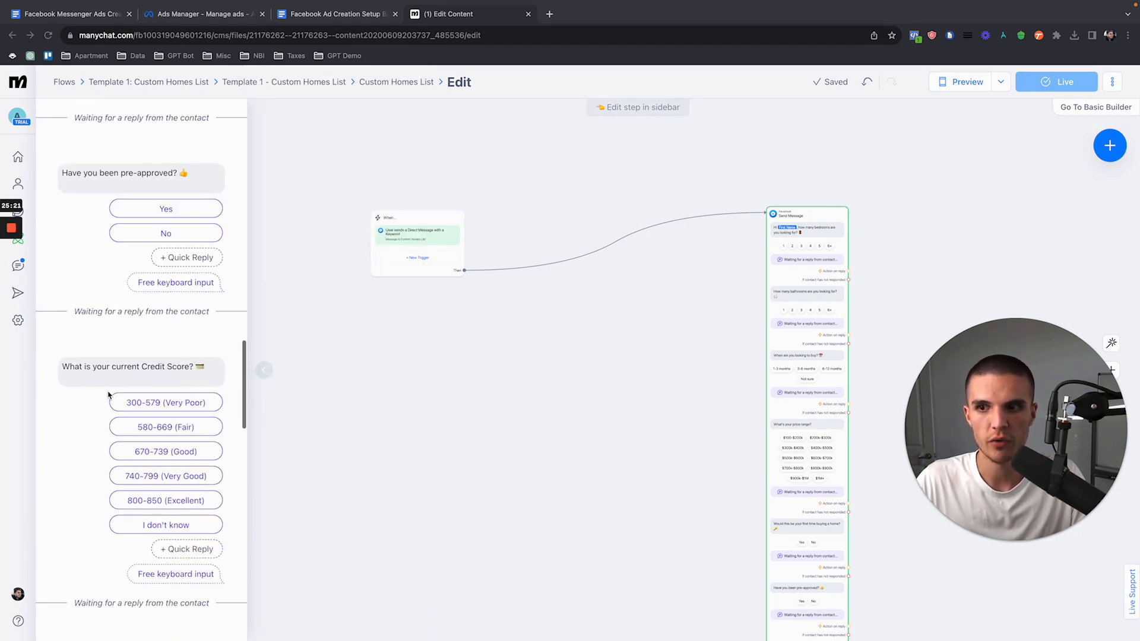
scroll(115, 381, "down", 12)
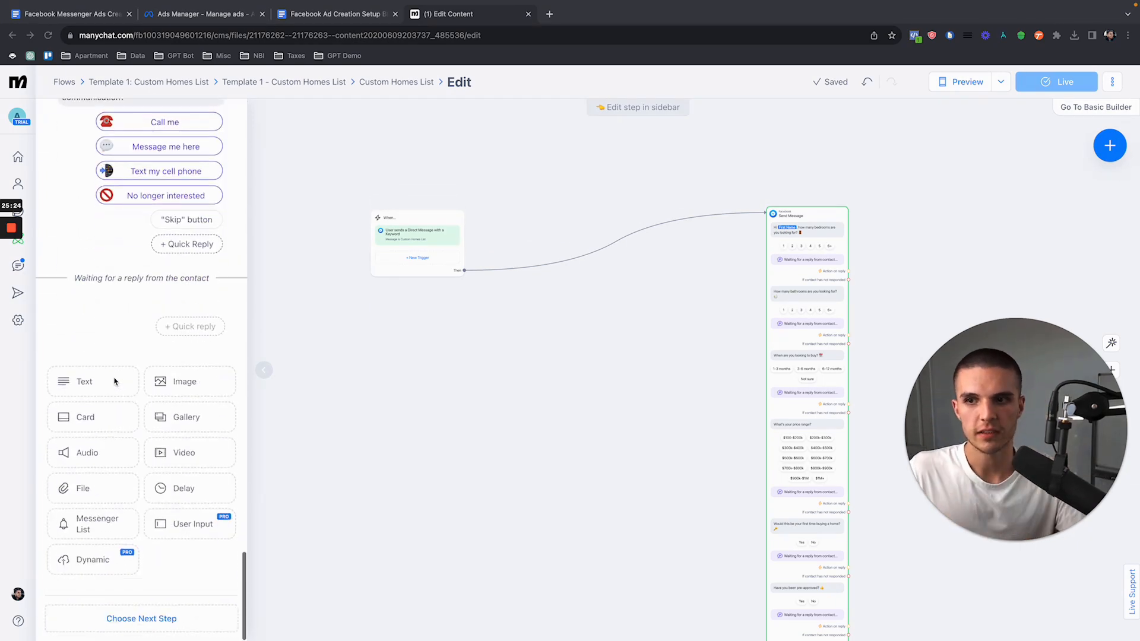
scroll(114, 381, "up", 20)
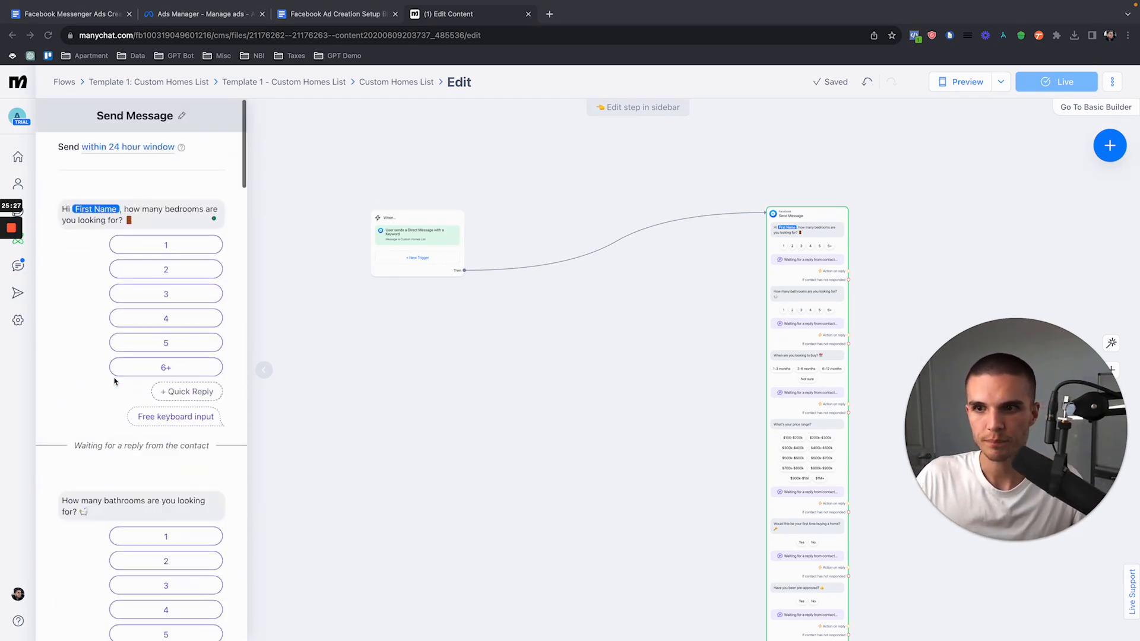
left_click(499, 325)
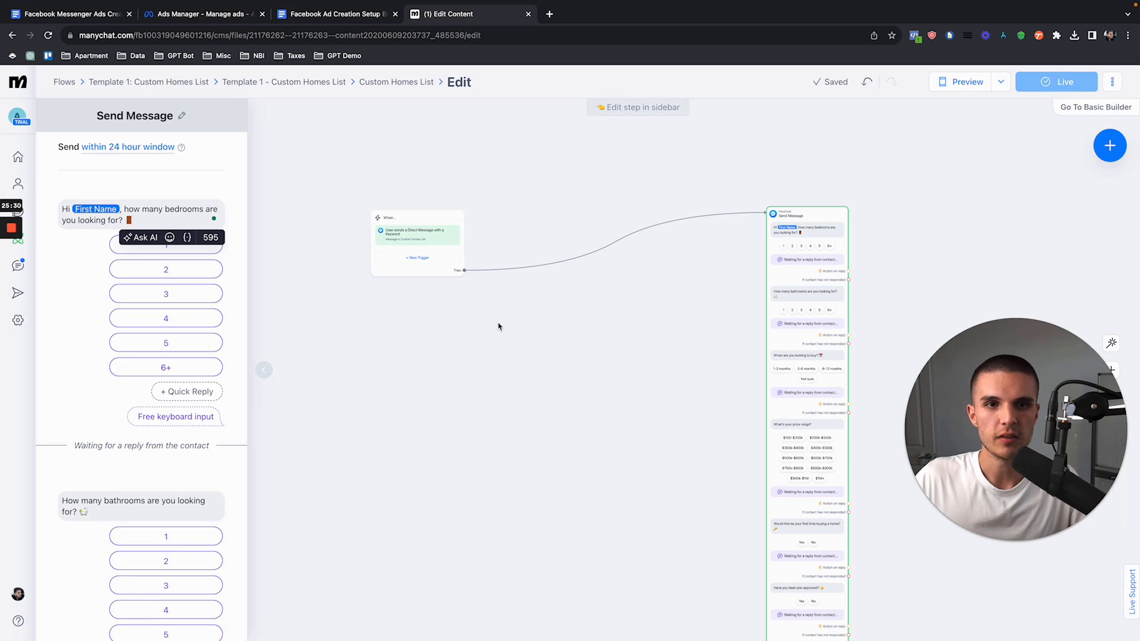
left_click_drag(398, 236, 507, 226)
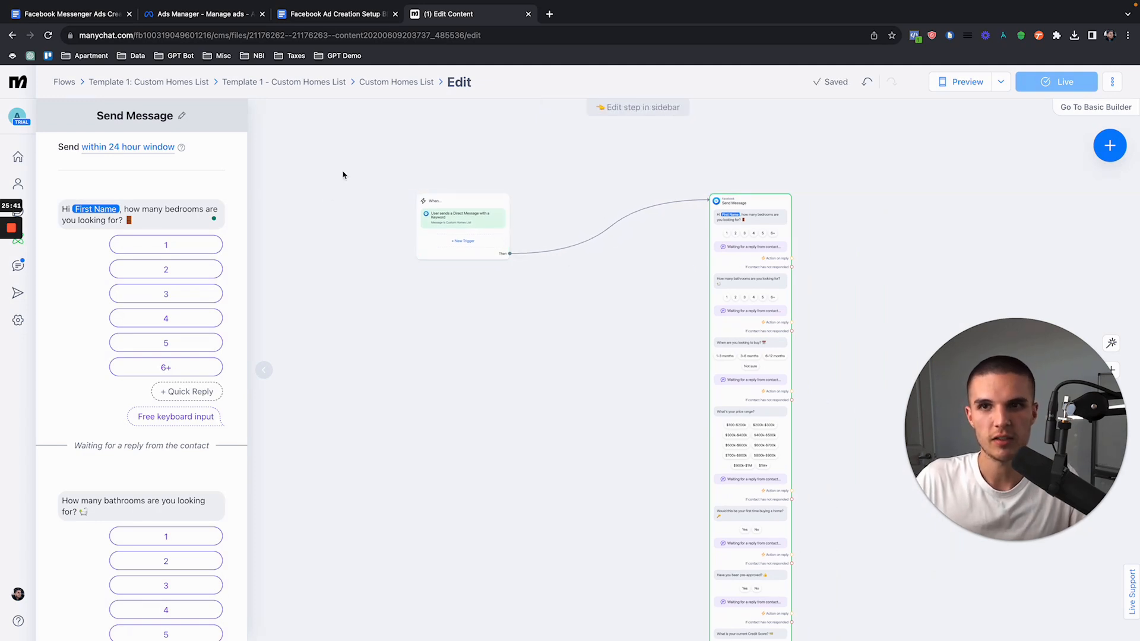
Step: Leave the flow editor and look over Manychat's Contacts and Live Chat pages
left_click(148, 83)
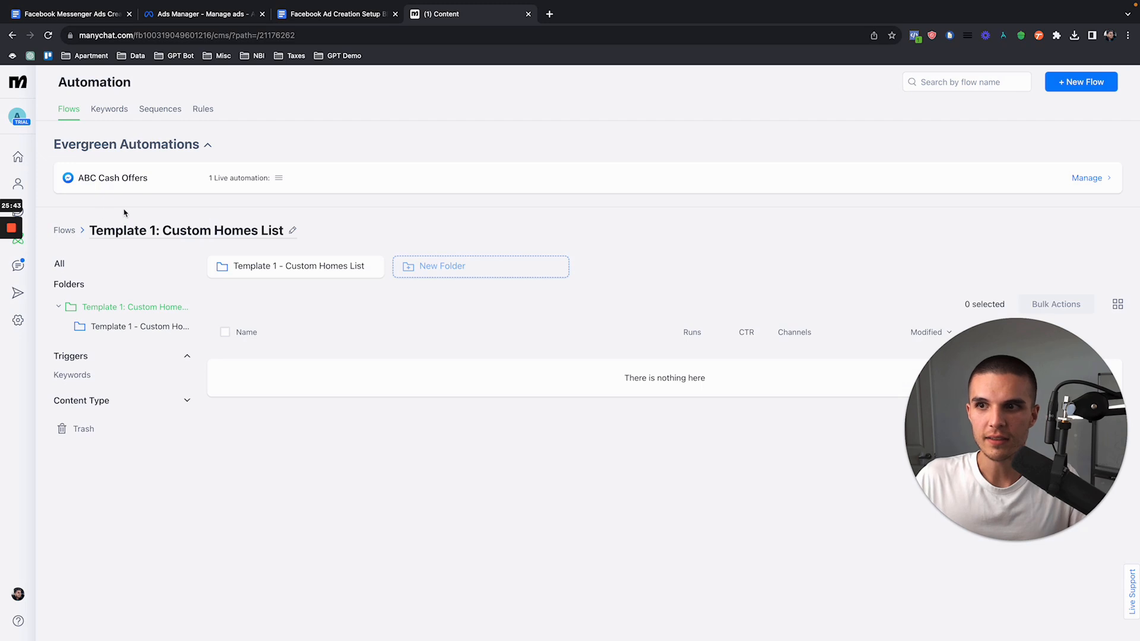
left_click(26, 272)
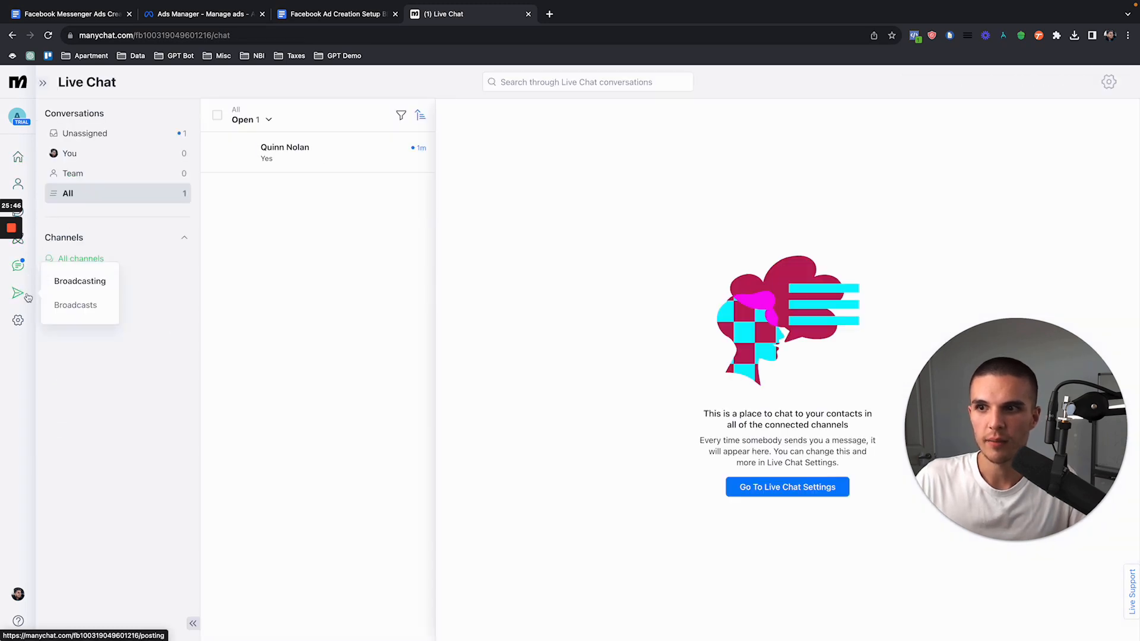
left_click(30, 186)
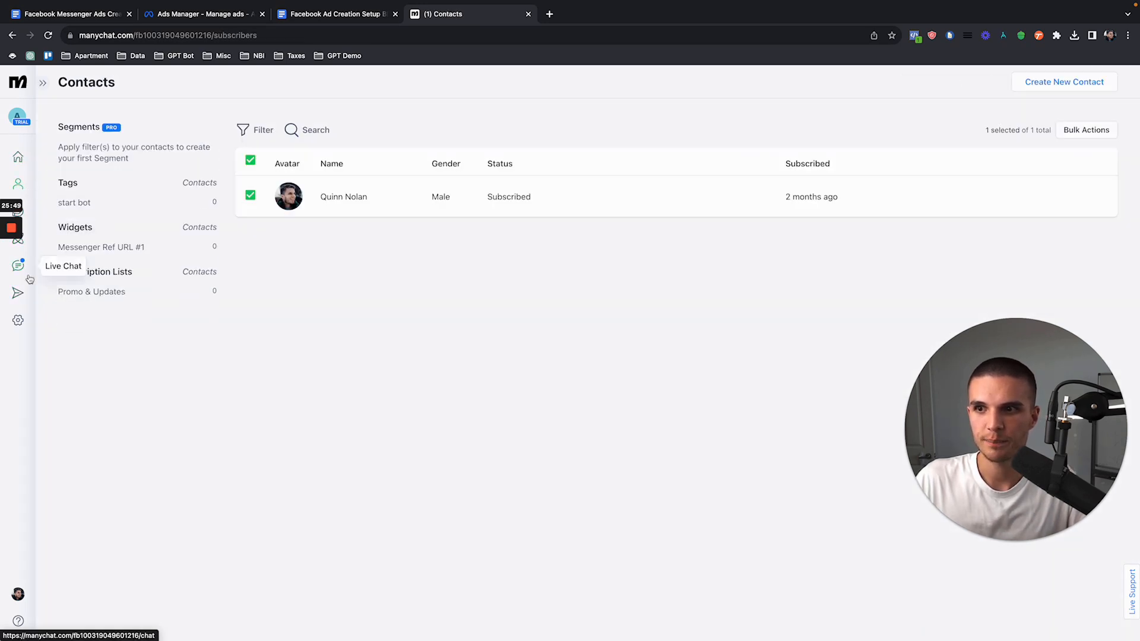
left_click(30, 273)
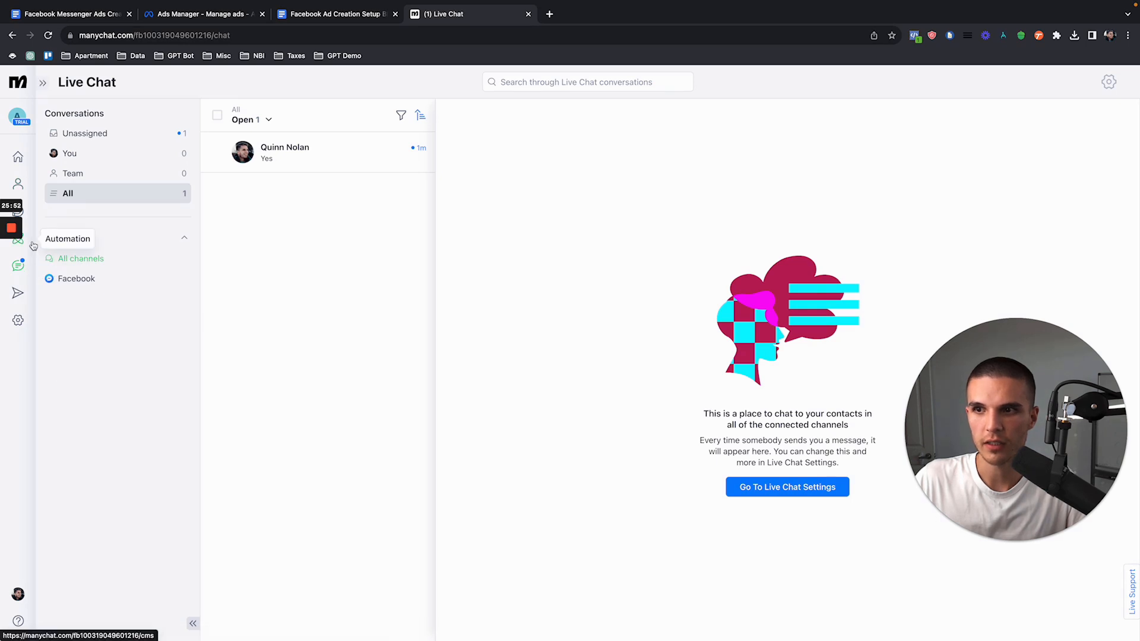
Step: View the published Custom Homes List flow from its Template 1 subfolder, then return to Manychat's Home and dismiss the business description prompt
left_click(36, 243)
left_click(300, 269)
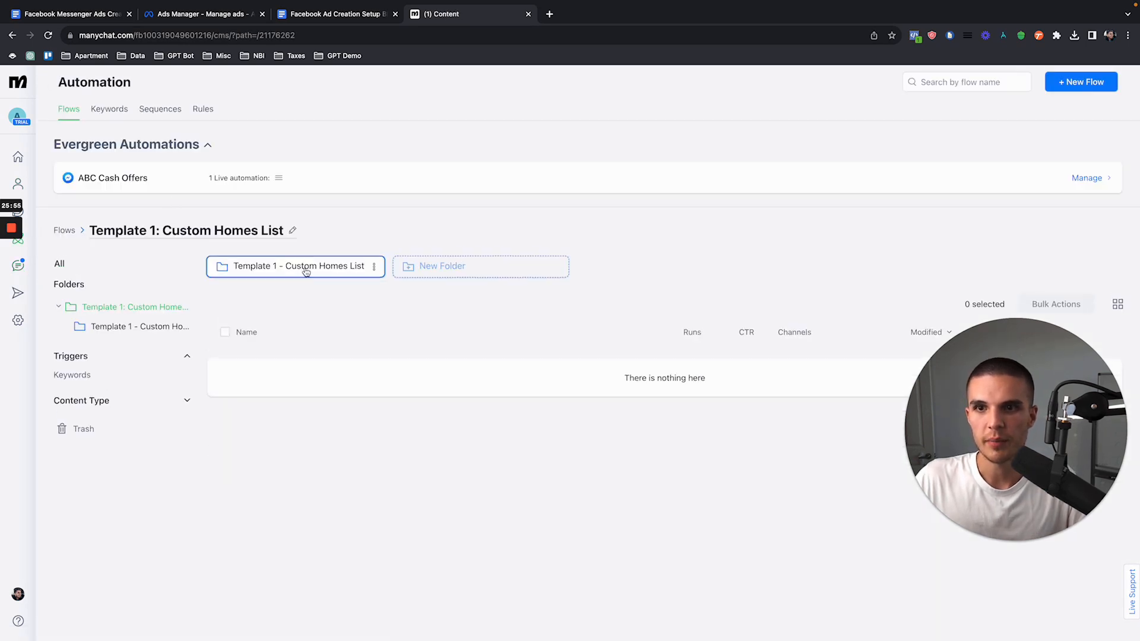
left_click(304, 268)
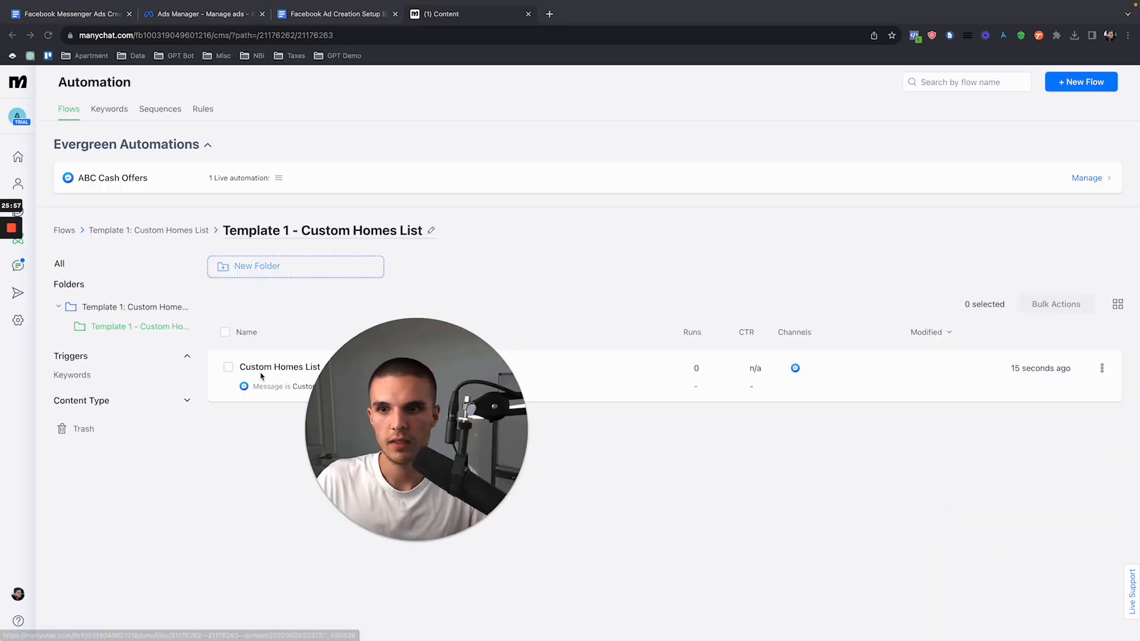
left_click(257, 370)
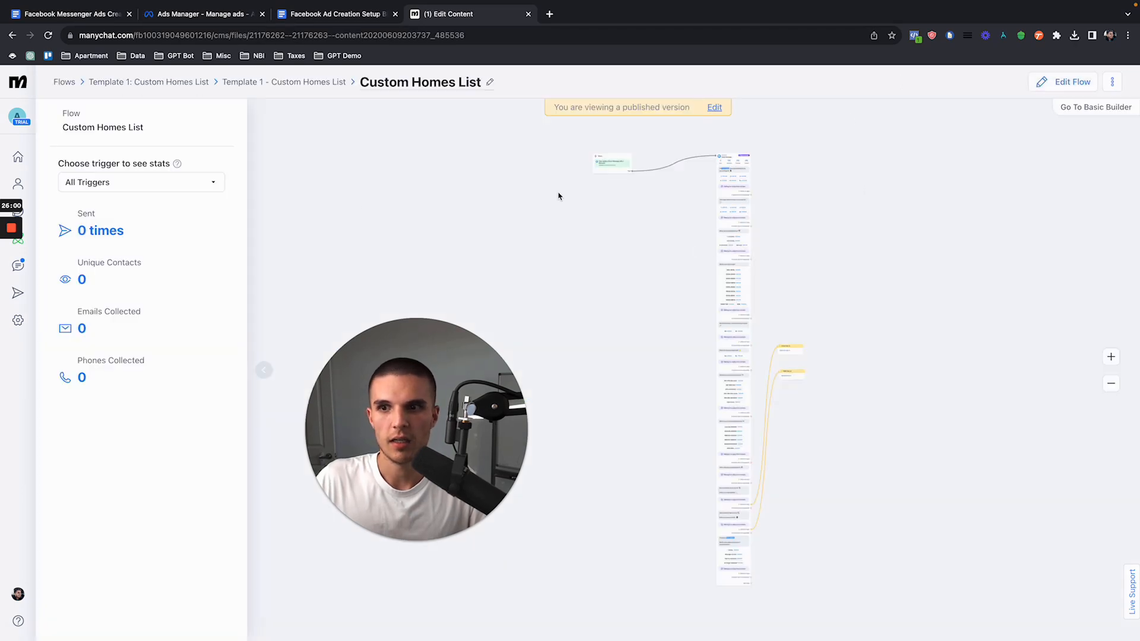
left_click(18, 157)
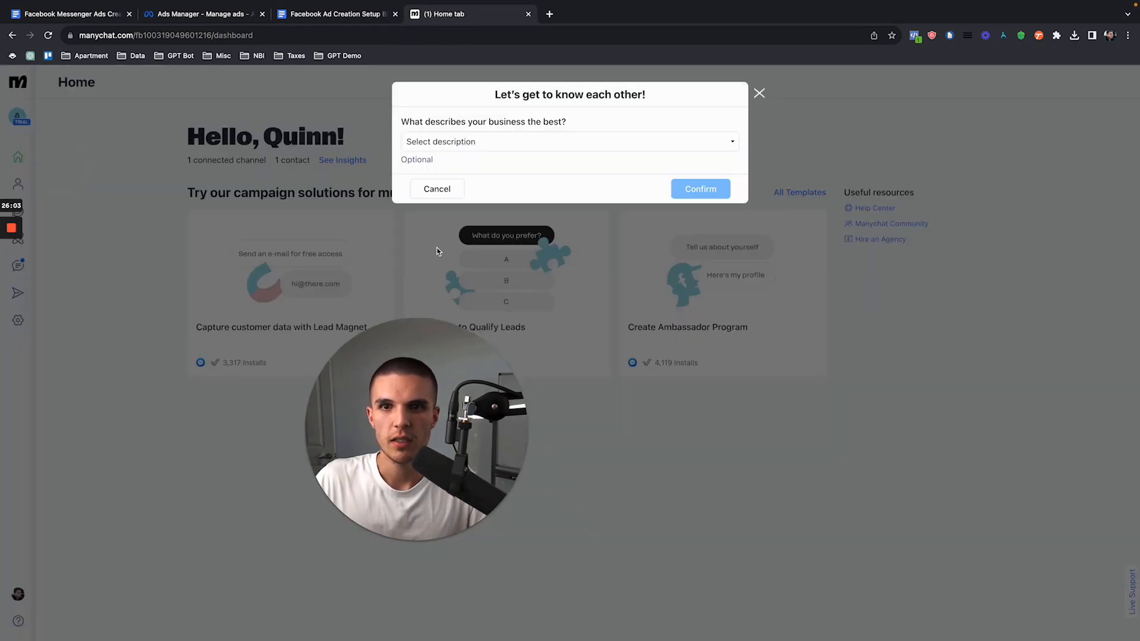
left_click(758, 92)
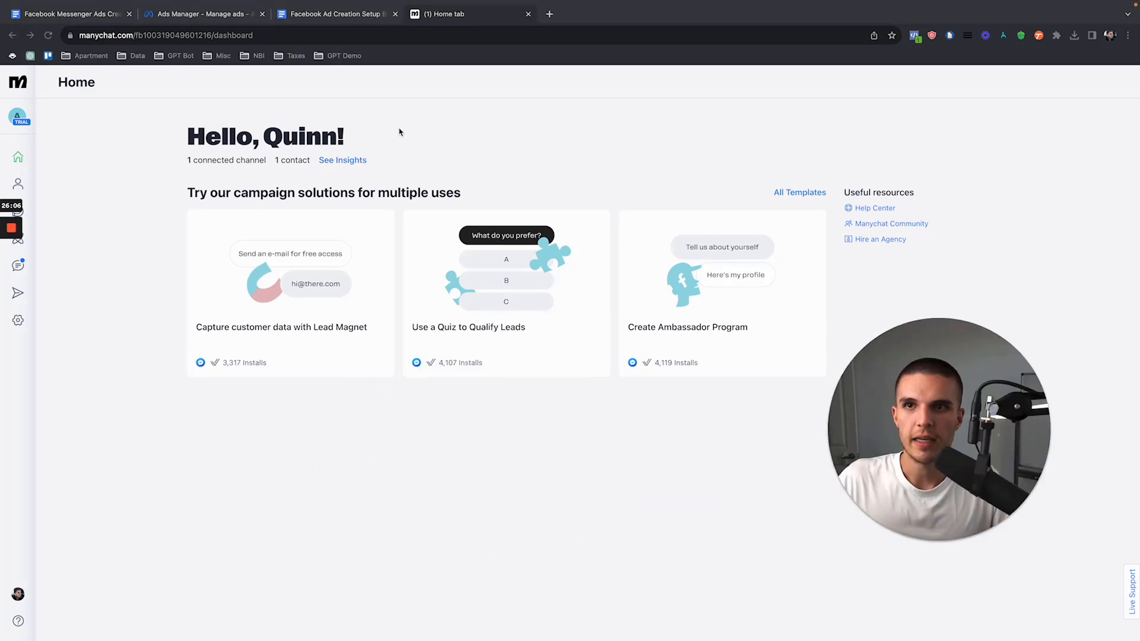
Step: Switch to Ads Manager and preview the Image #1 ad's Custom Homes List message template in Messenger
left_click(225, 23)
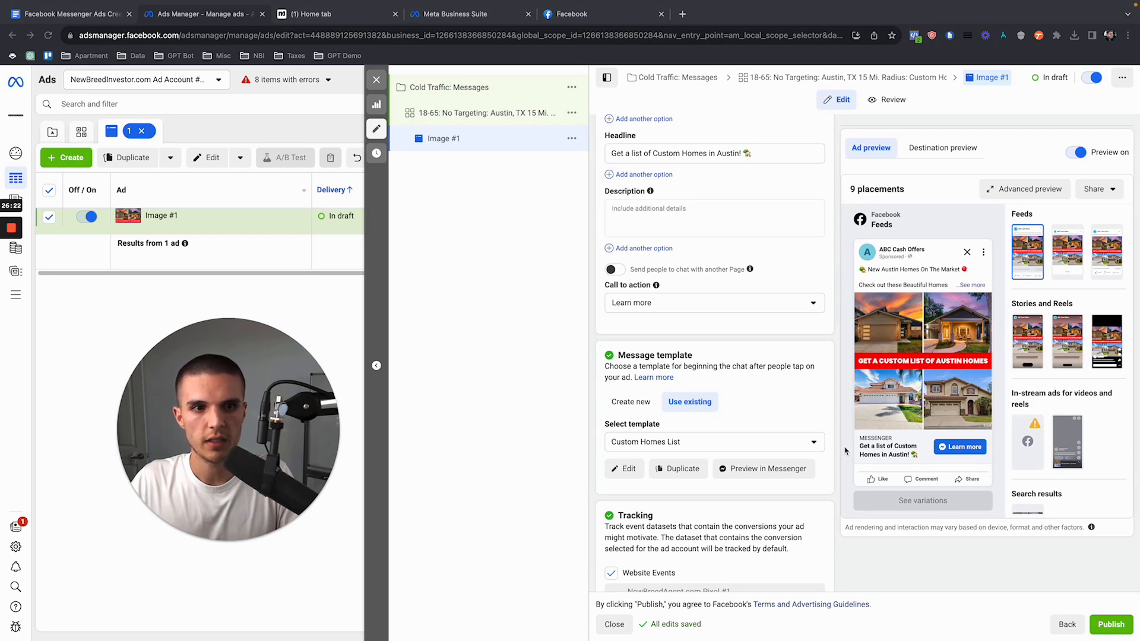
left_click(333, 13)
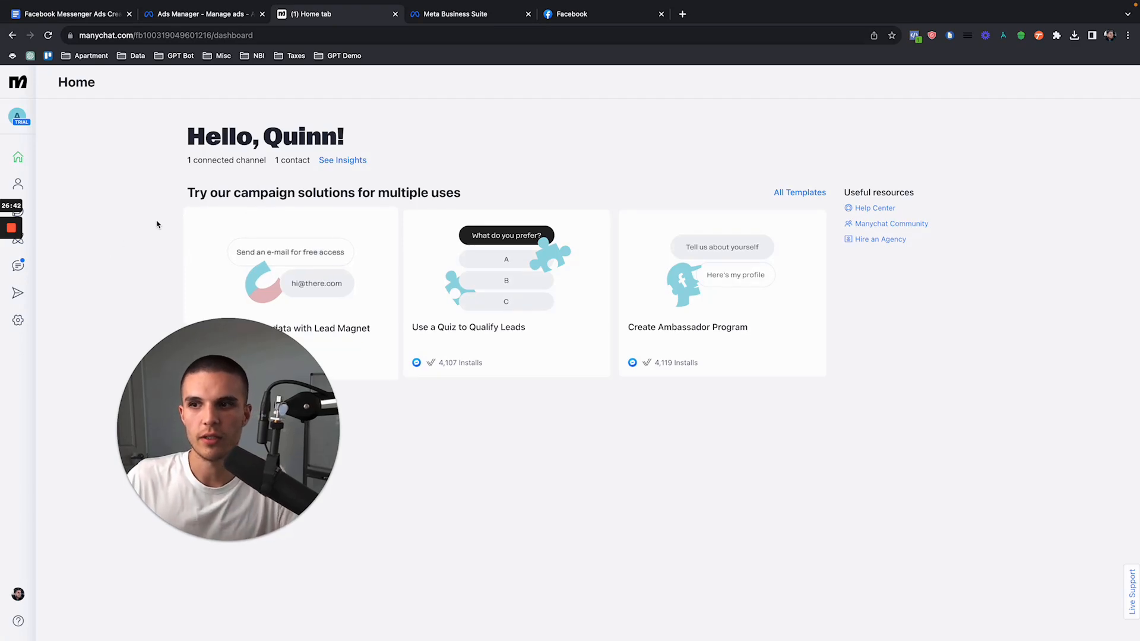
left_click(236, 16)
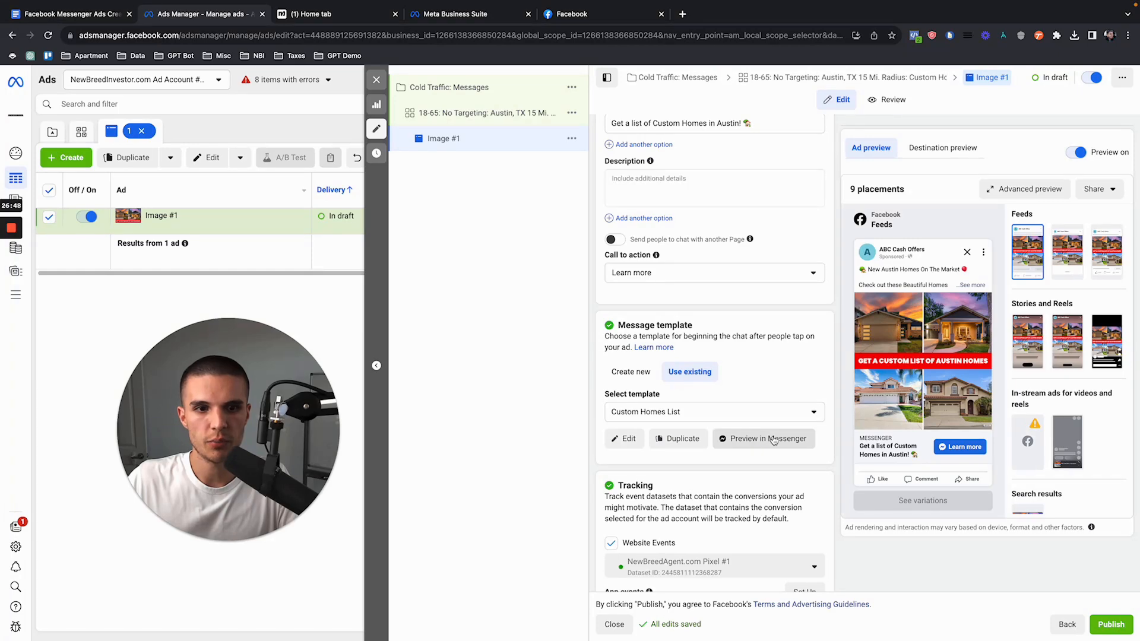
left_click(764, 440)
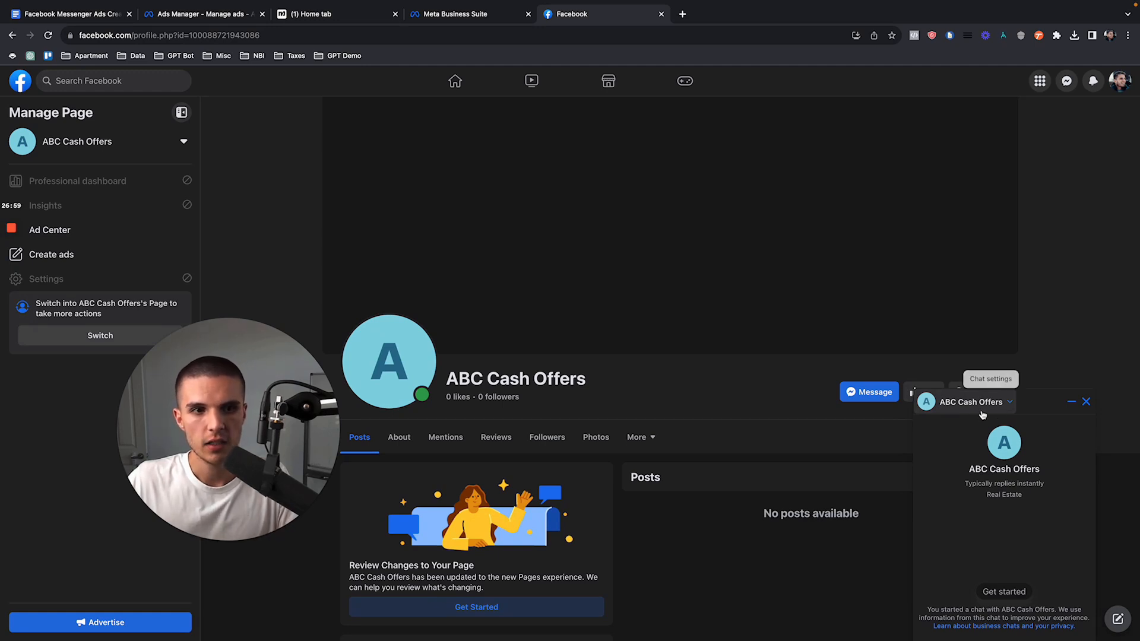
Step: Request the Custom Homes List Messenger preview again from Ads Manager and return to the ABC Cash Offers chat on Facebook
left_click(209, 14)
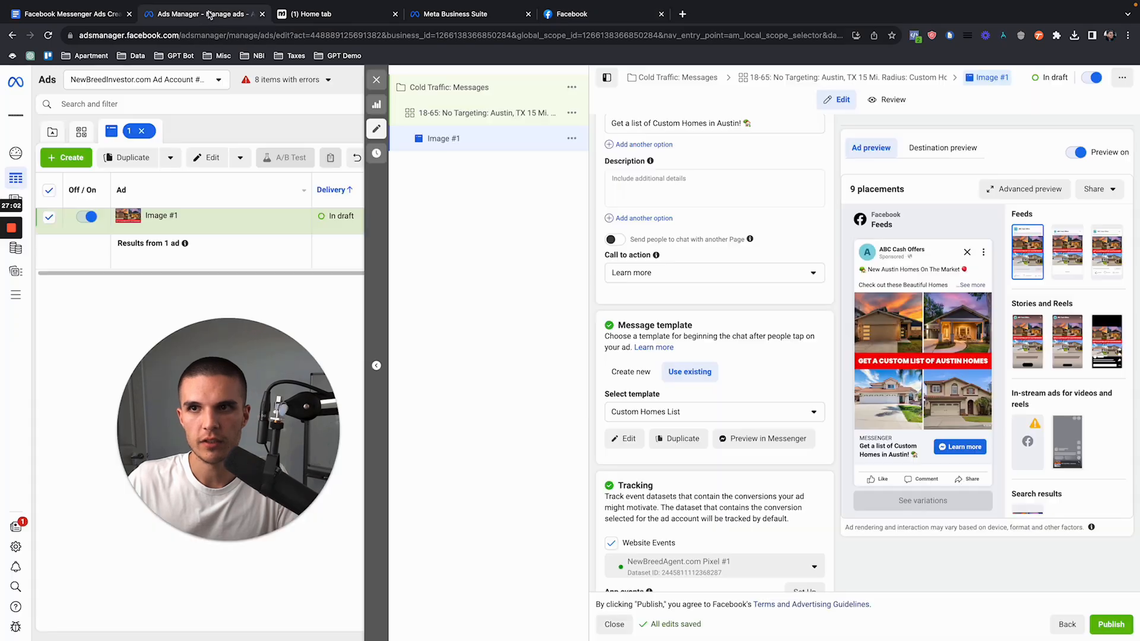
left_click(735, 445)
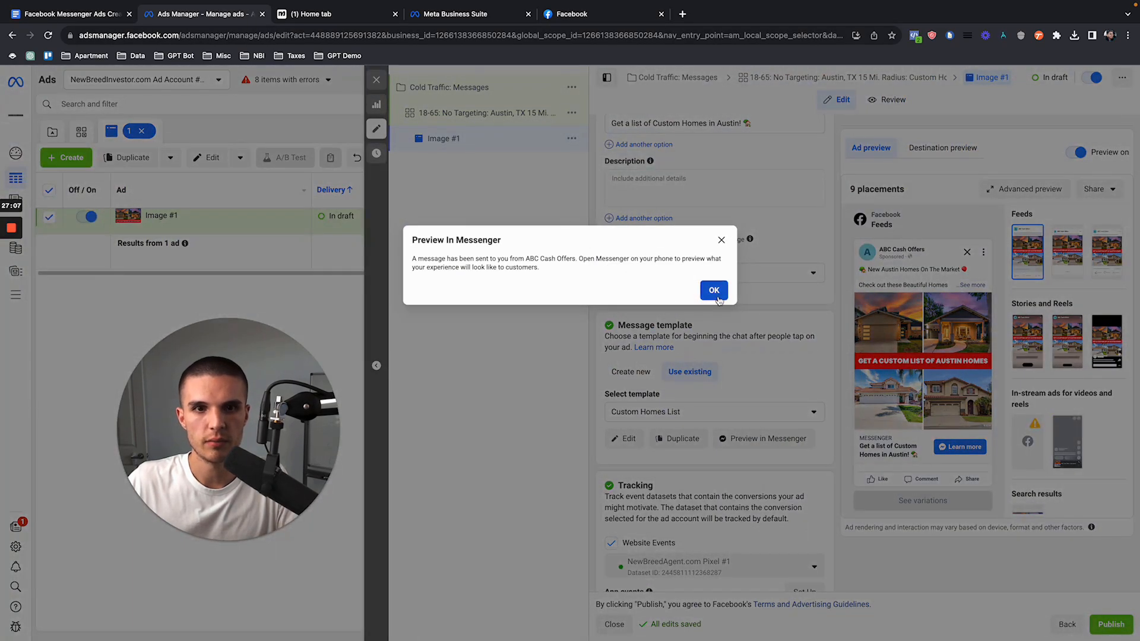
left_click(713, 291)
left_click(594, 14)
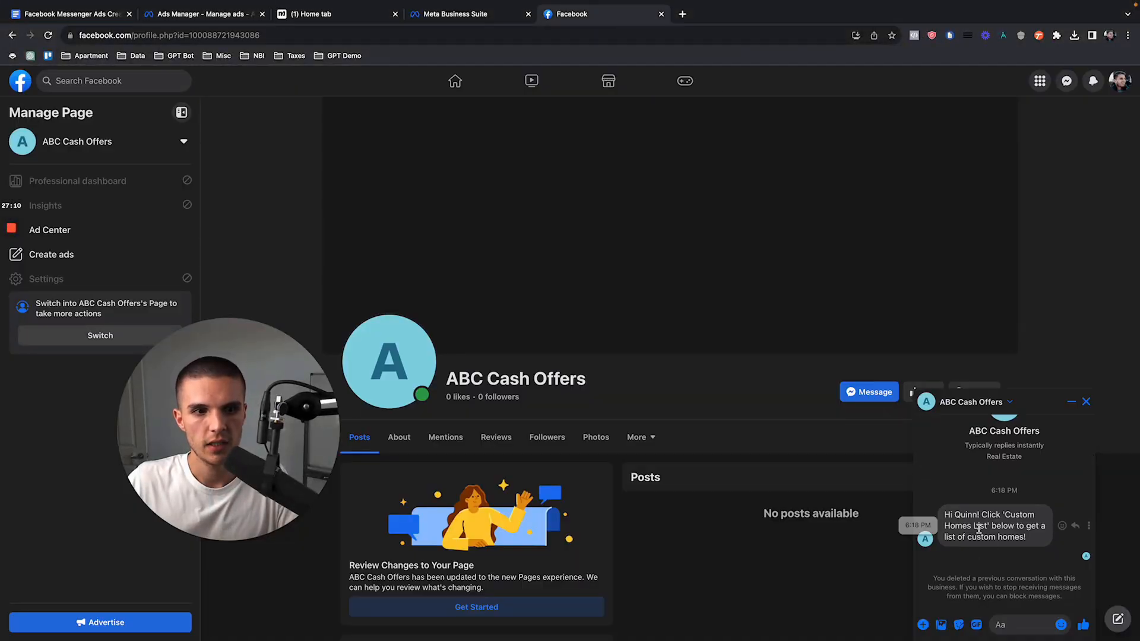
Step: Check the ABC Cash Offers chat for the template's quick reply, then reload the Facebook page and reopen the chat
scroll(980, 529, "down", 4)
scroll(997, 540, "up", 4)
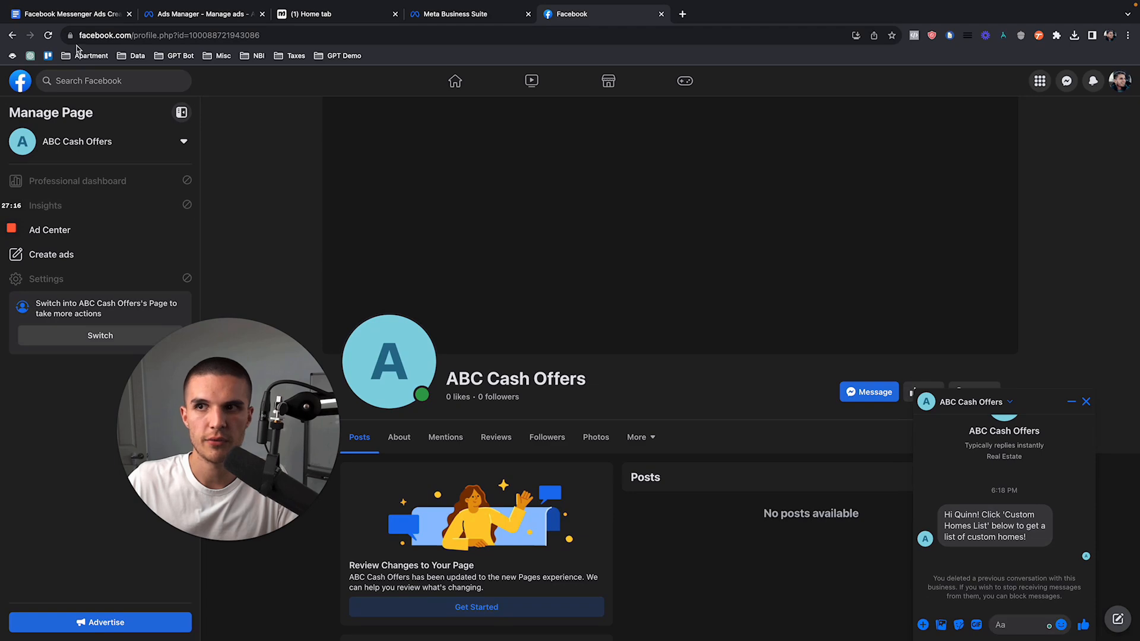
left_click(50, 37)
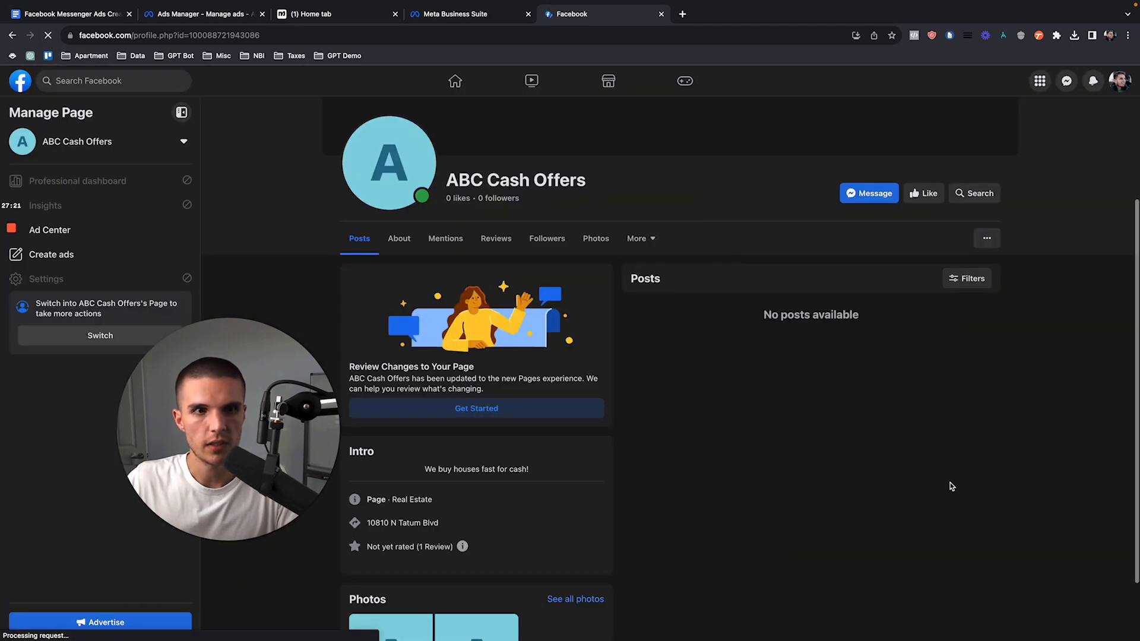
left_click(873, 305)
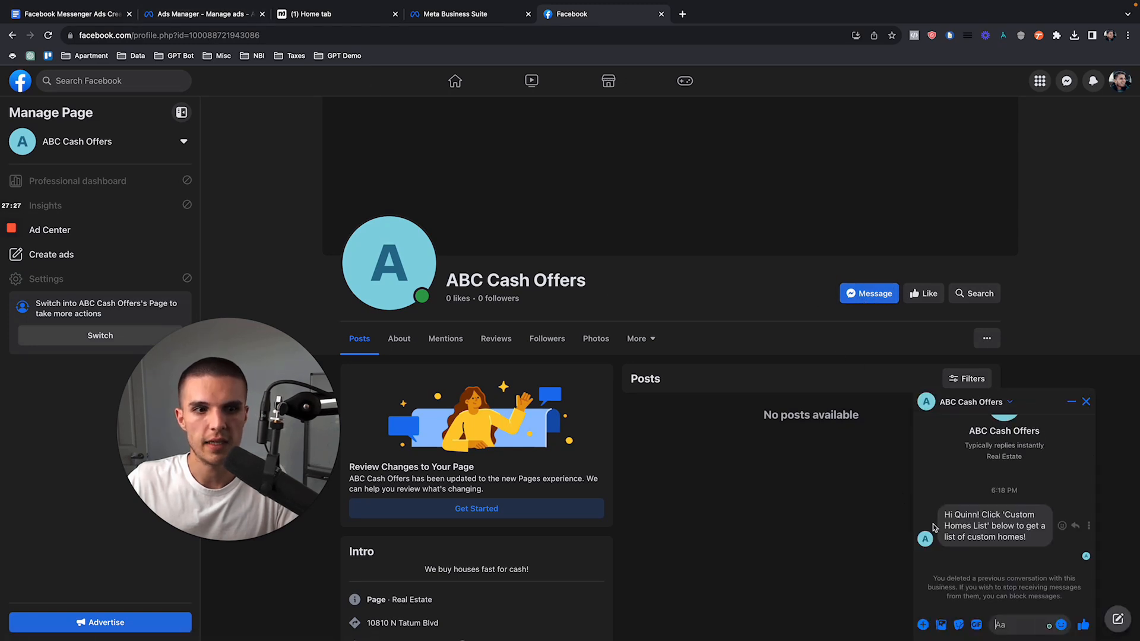
Step: Review the ad preview in Ads Manager, then return to the ABC Cash Offers chat and send the Custom Homes List quick reply
left_click(196, 14)
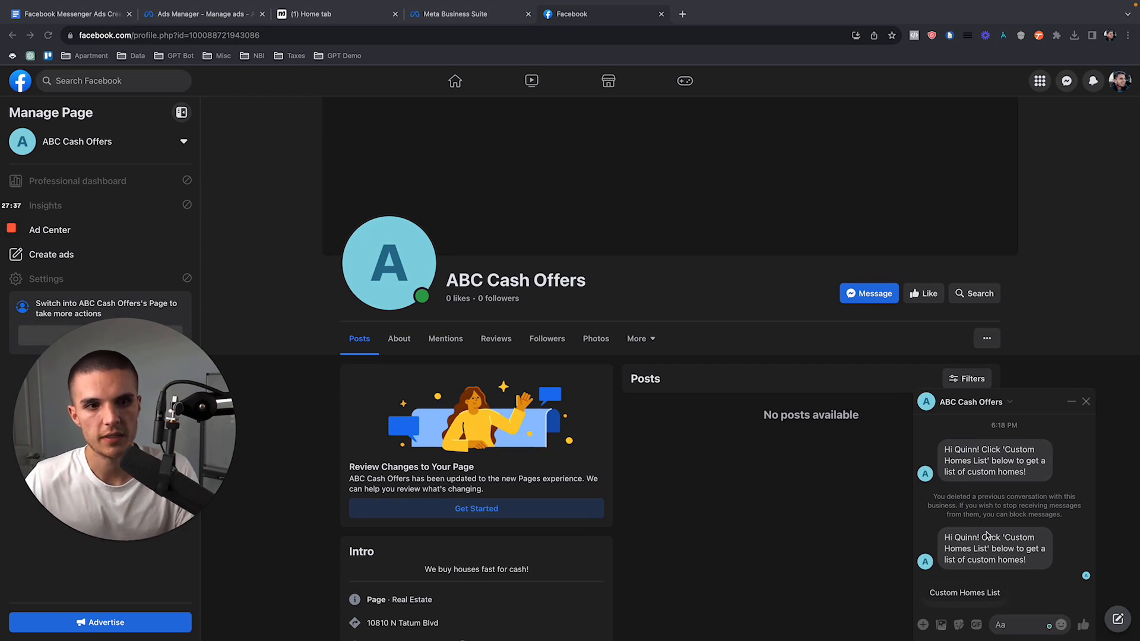
left_click(174, 16)
left_click(720, 237)
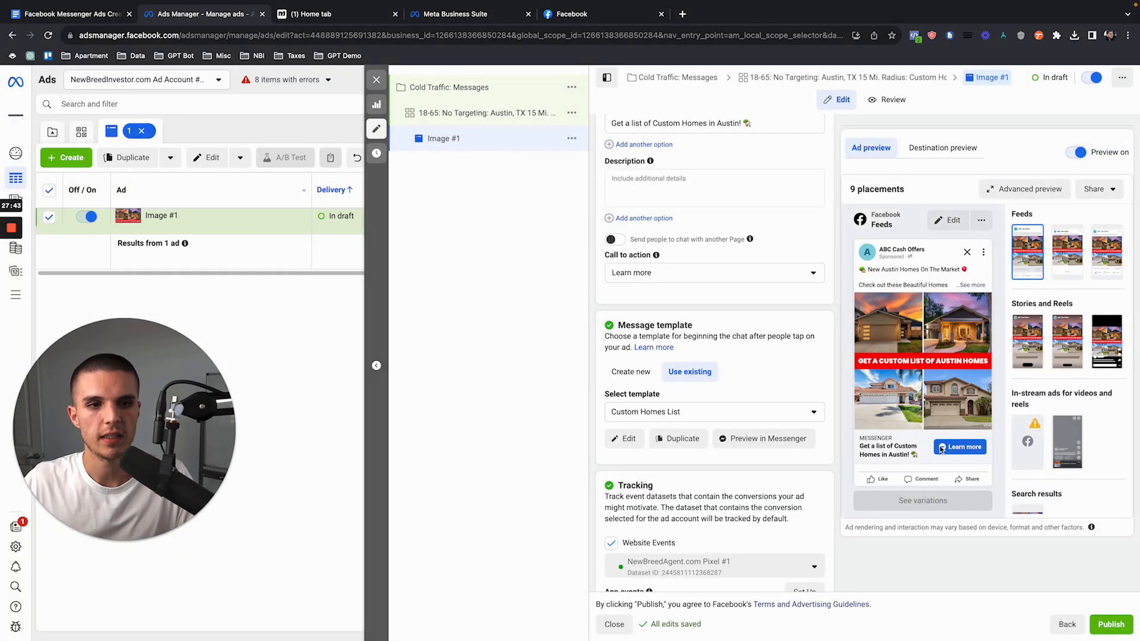
left_click(596, 18)
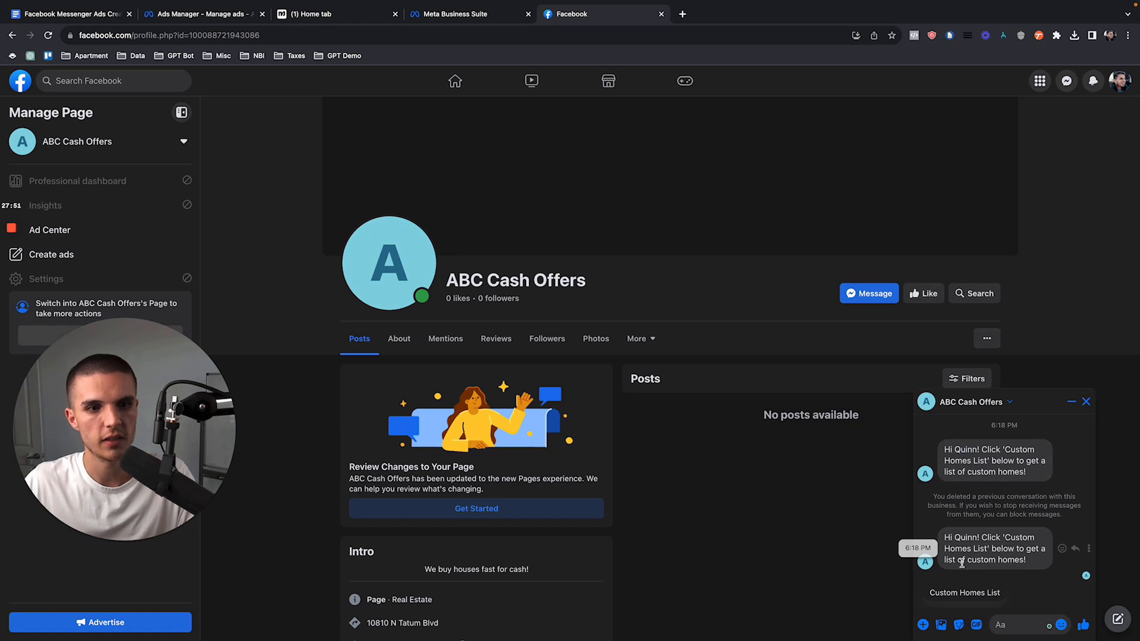
left_click(978, 595)
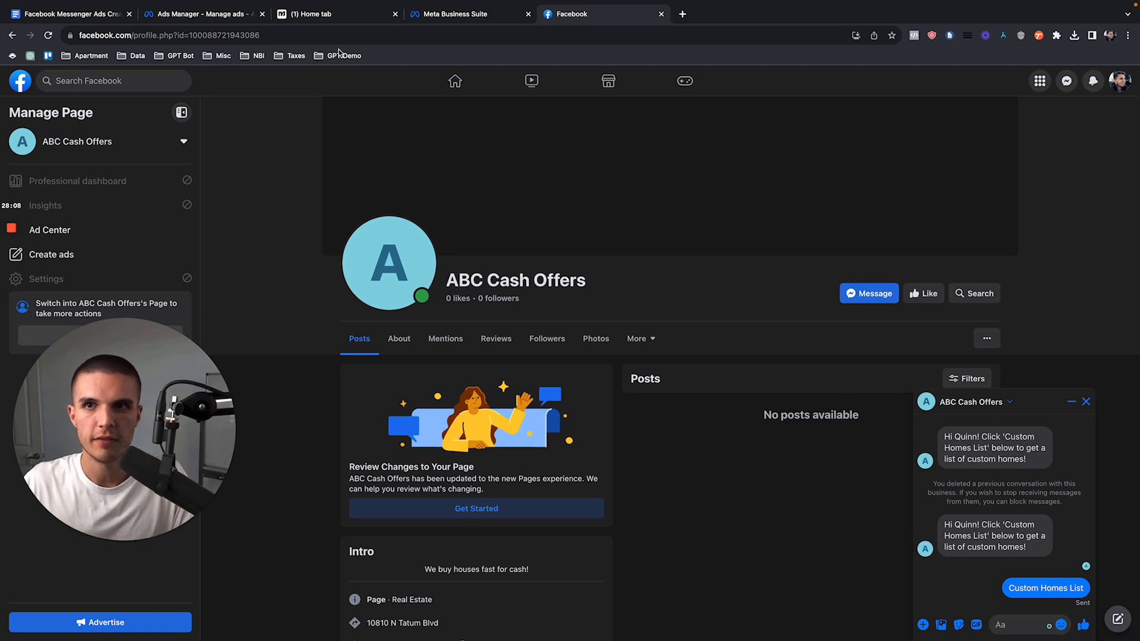
Step: In Manychat, open the Custom Homes List flow from its Template 1 subfolder and inspect the flow's keyword trigger
left_click(334, 18)
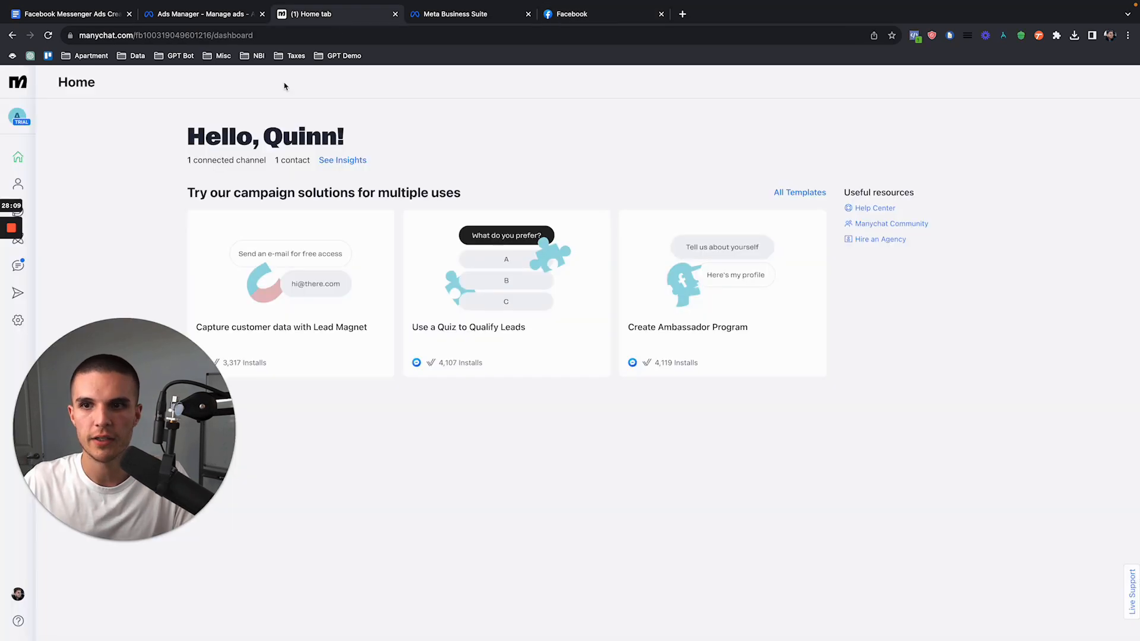
left_click(17, 265)
left_click(18, 238)
left_click(295, 265)
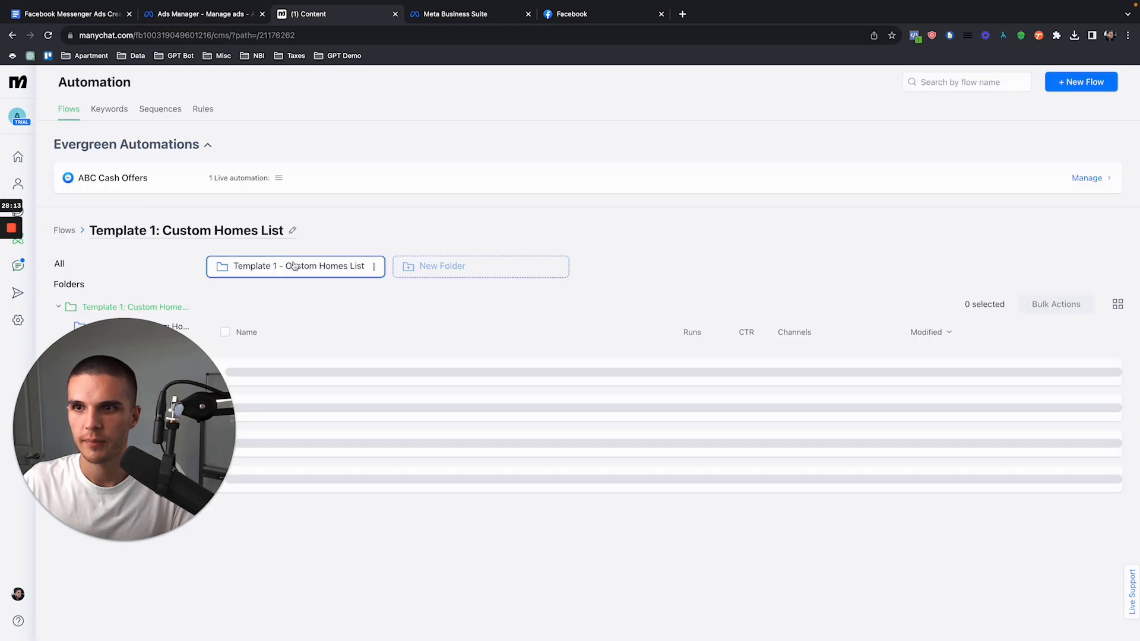
left_click(295, 265)
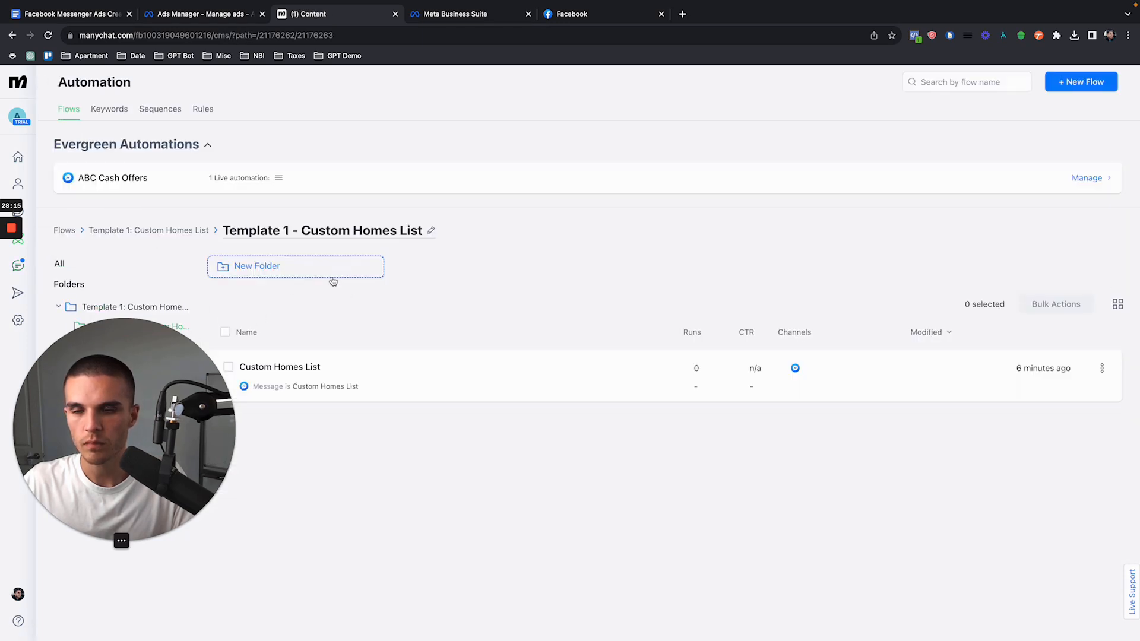
left_click(459, 383)
left_click(615, 168)
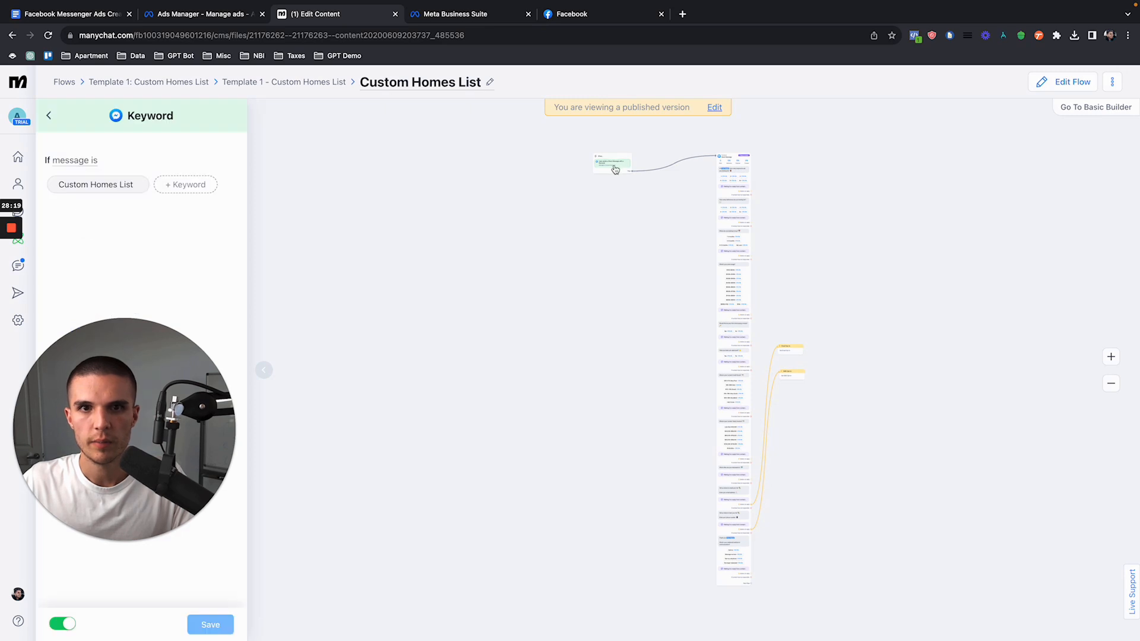
Step: Copy the Custom Homes List keyword from Manychat, enter it as quick reply #1 in the Ads Manager message template, and save the template
left_click_drag(134, 185, 57, 189)
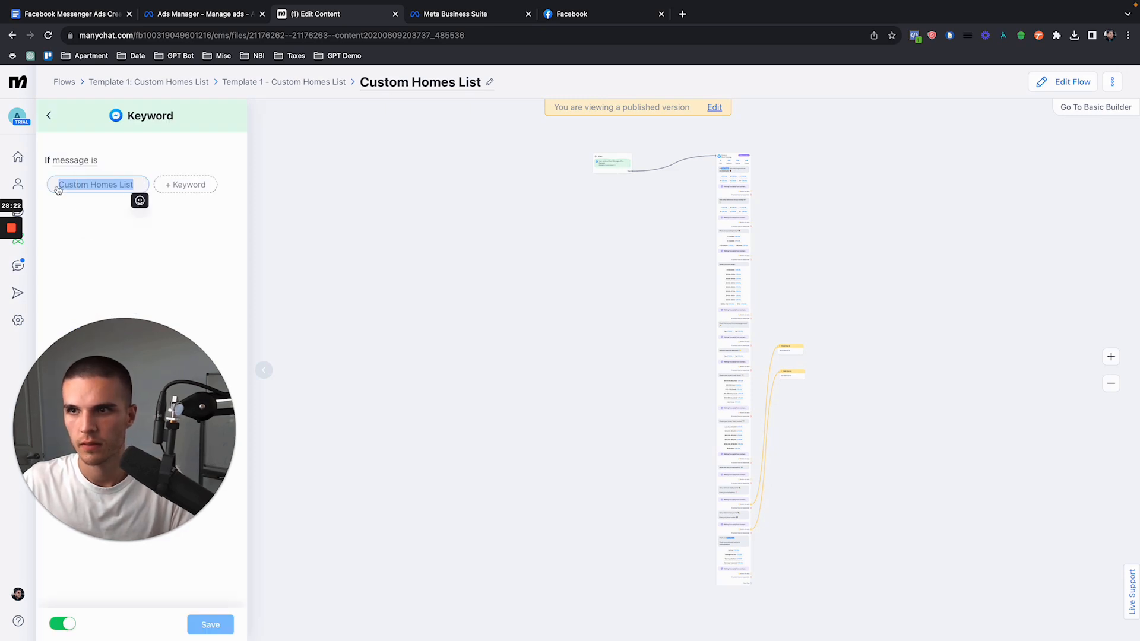
left_click(567, 13)
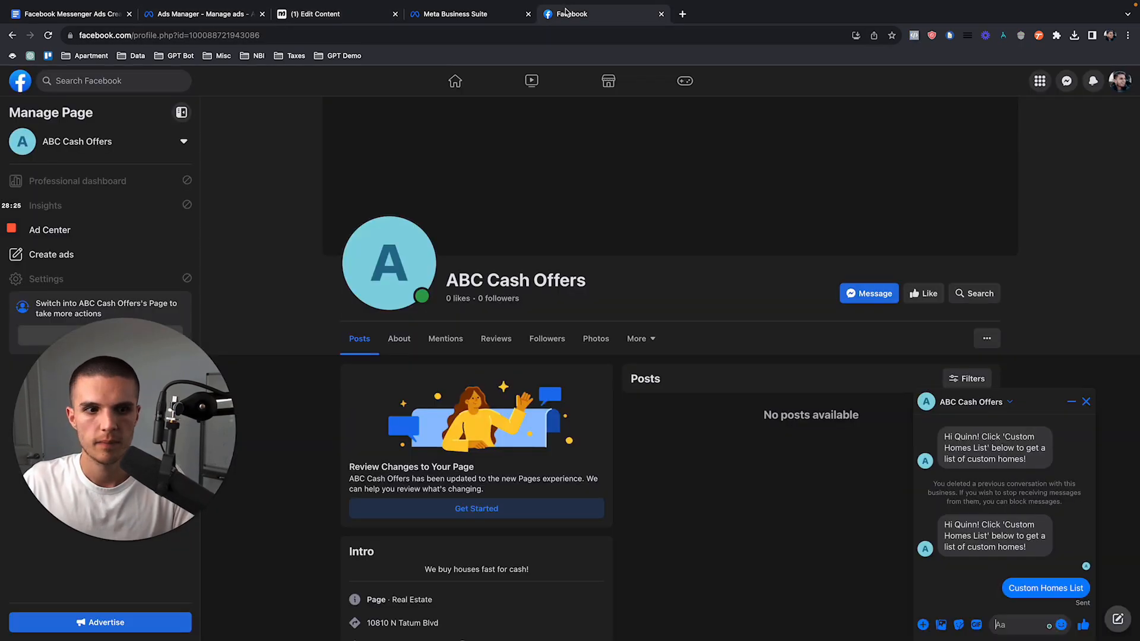
left_click(229, 24)
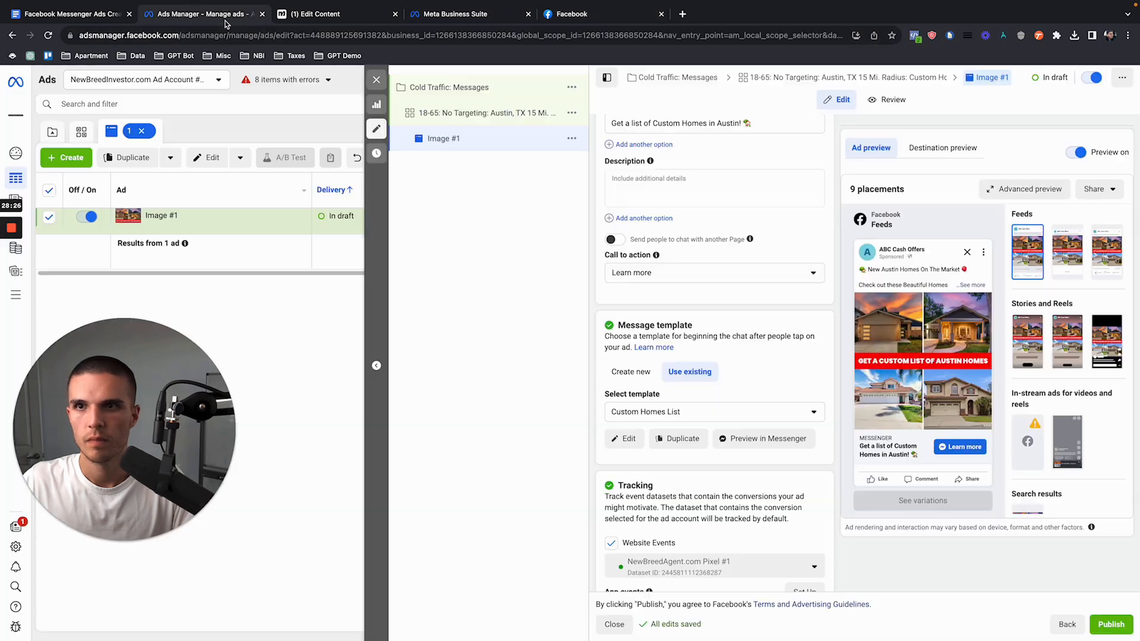
left_click(625, 439)
left_click(420, 441)
key("super+a")
left_click(420, 441)
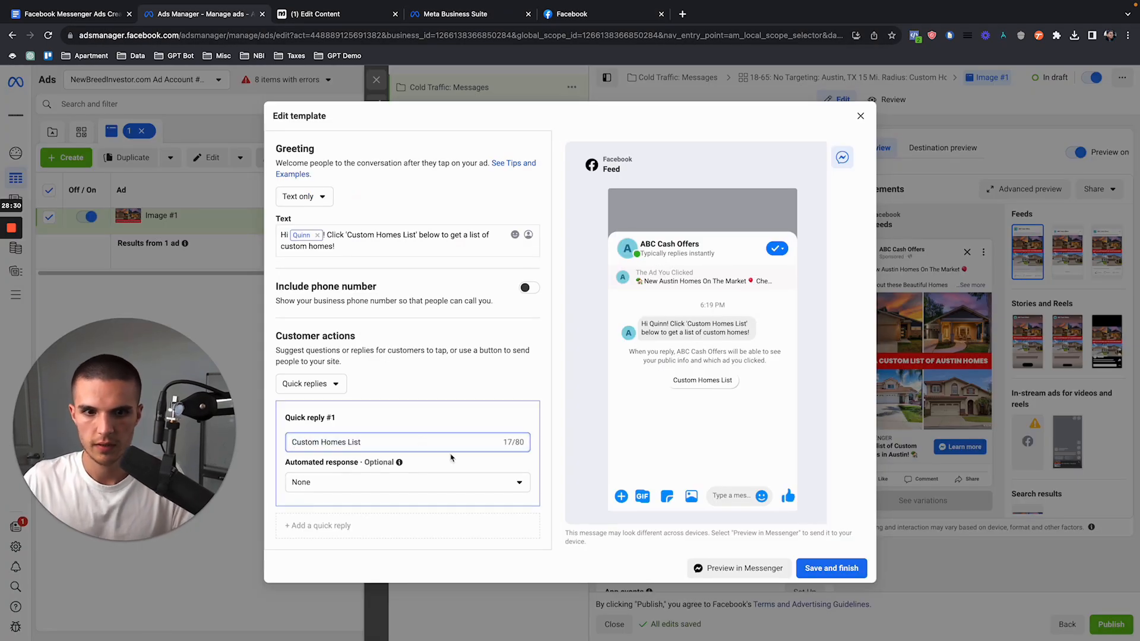
left_click(809, 561)
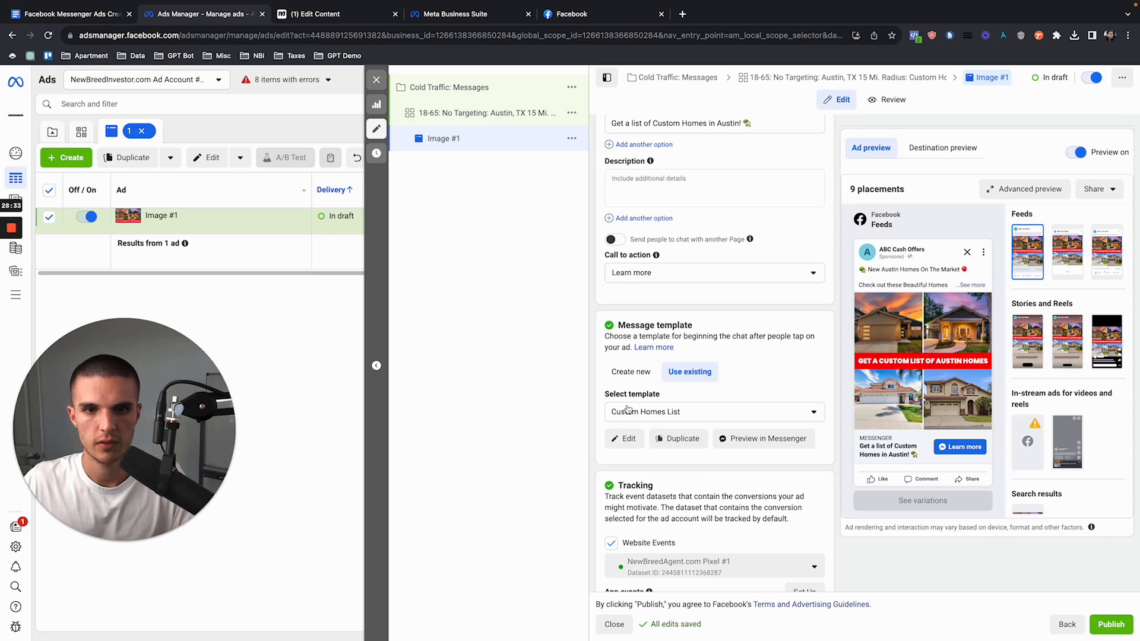
Step: Request the template's Messenger preview again from Ads Manager and send the Custom Homes List quick reply in the ABC Cash Offers chat on Facebook
left_click(579, 15)
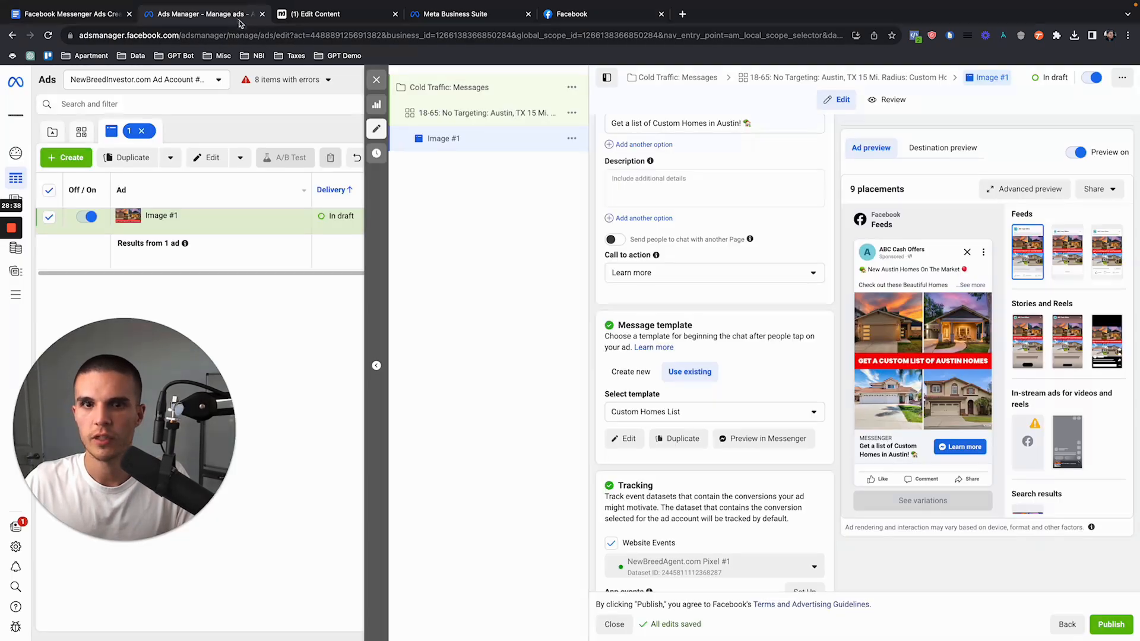
left_click(237, 18)
left_click(722, 448)
left_click(713, 289)
left_click(602, 15)
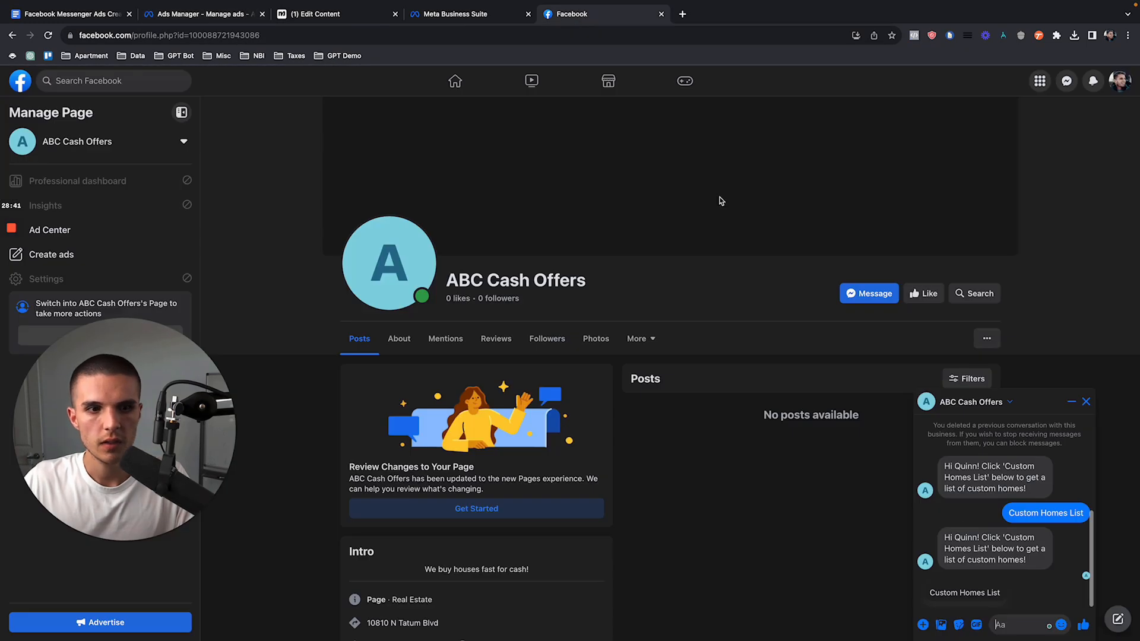
left_click(969, 593)
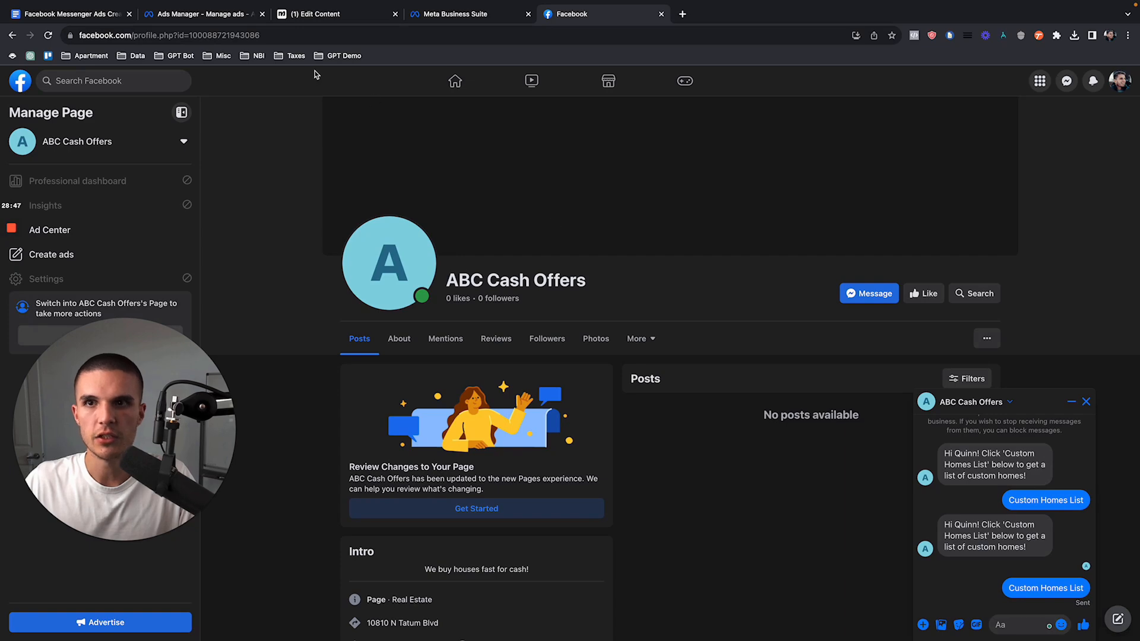
Step: In Ads Manager, reopen the message template, try Connect your bot as quick reply #1's automated response, and check the Facebook chat
left_click(220, 11)
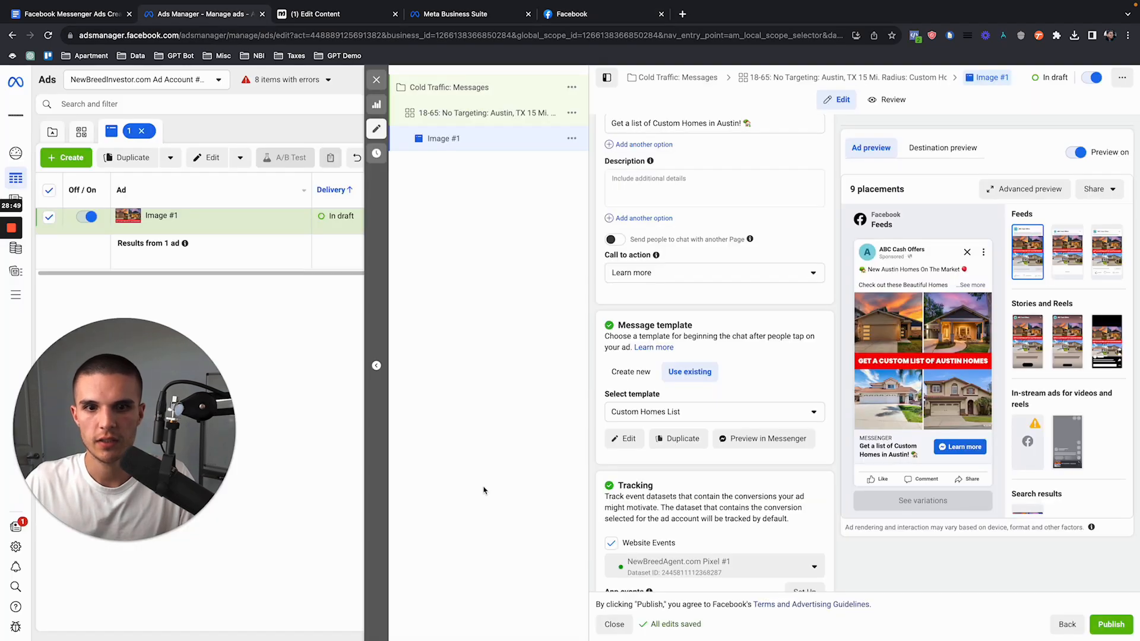
left_click(631, 439)
scroll(294, 408, "down", 2)
left_click(319, 424)
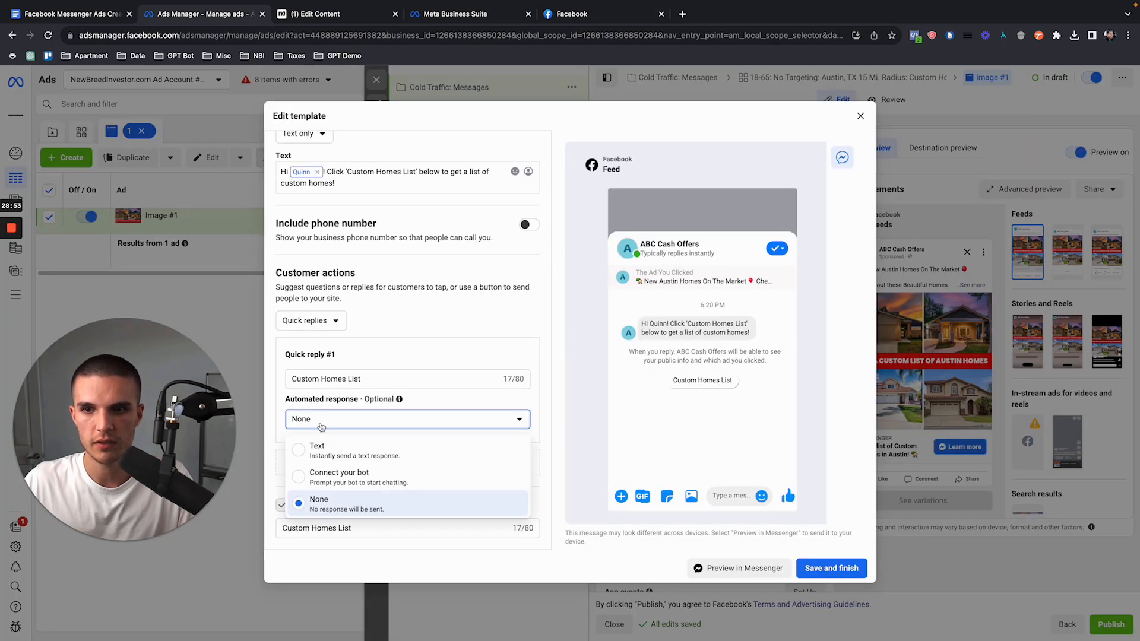
left_click(340, 477)
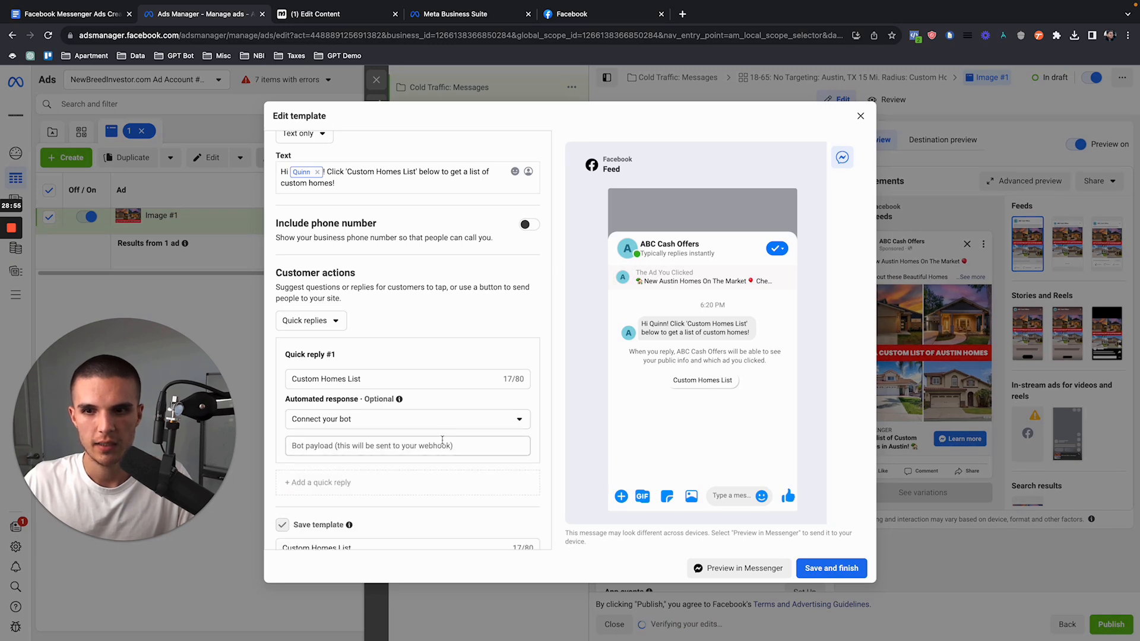
scroll(505, 456, "down", 1)
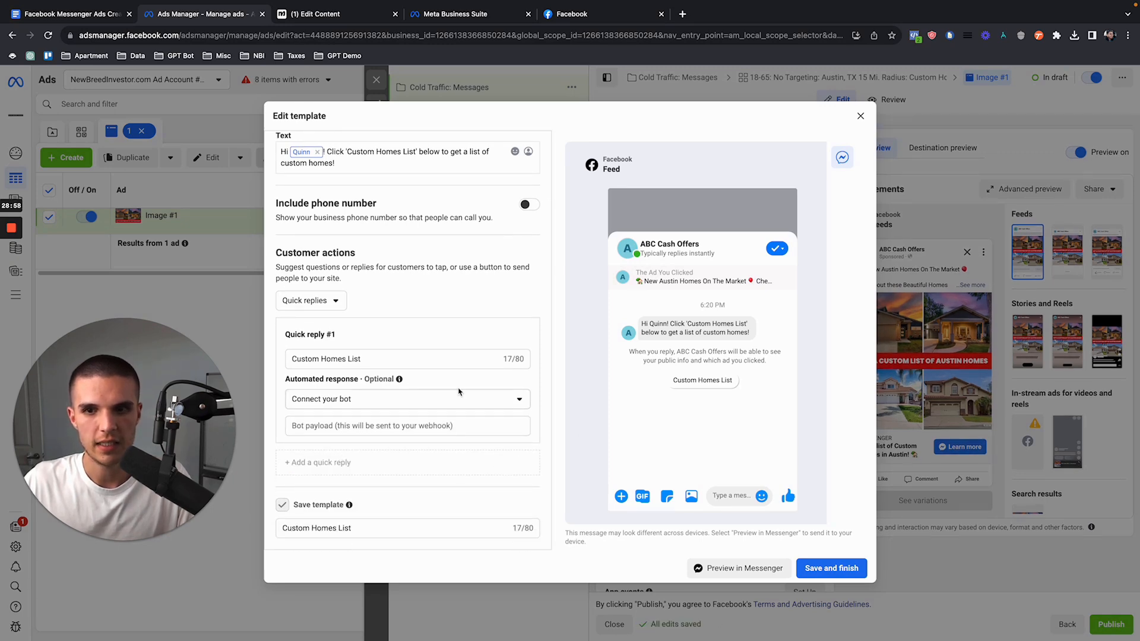
left_click(587, 18)
left_click(249, 10)
Step: Try Text as quick reply #1's automated response, set it back to None, and close the template without saving
left_click(360, 399)
left_click(354, 424)
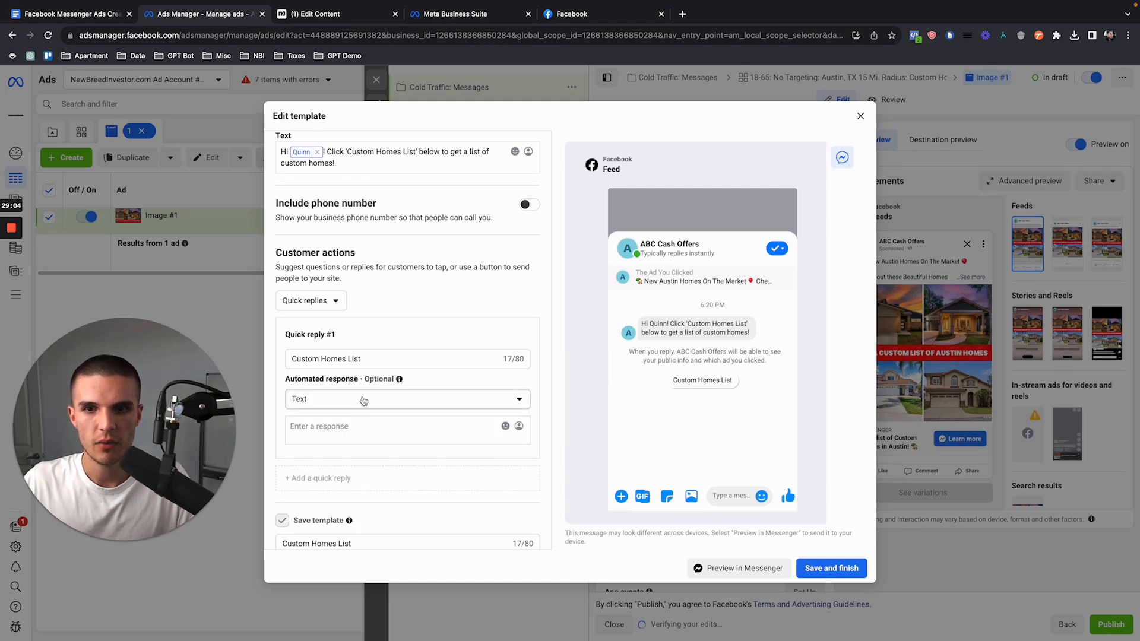
left_click(363, 400)
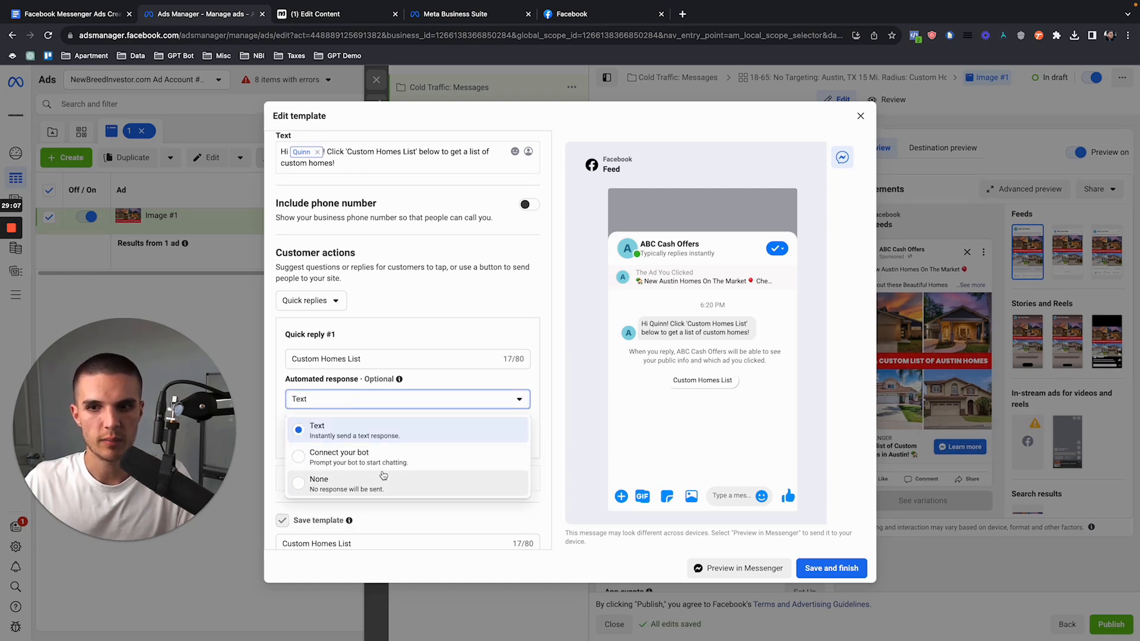
left_click(351, 484)
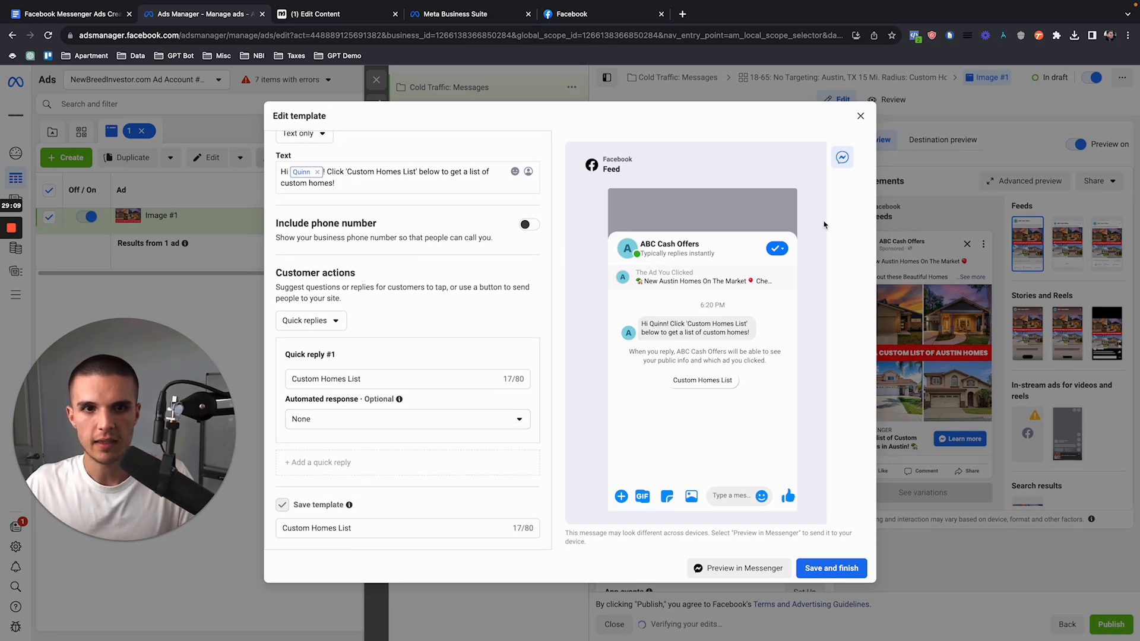
left_click(860, 117)
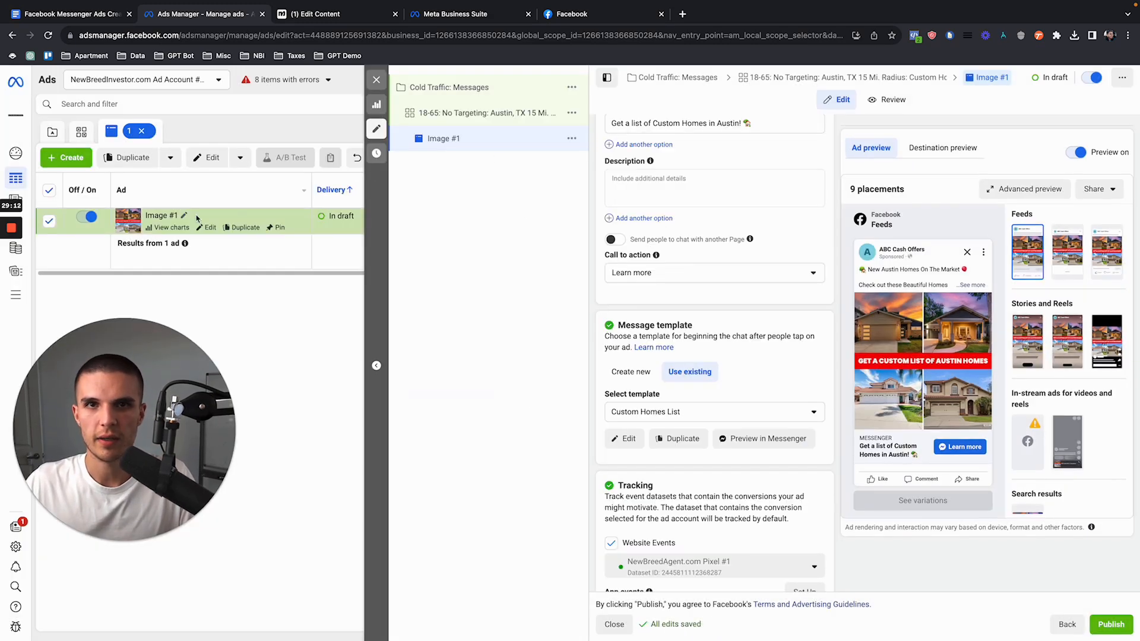
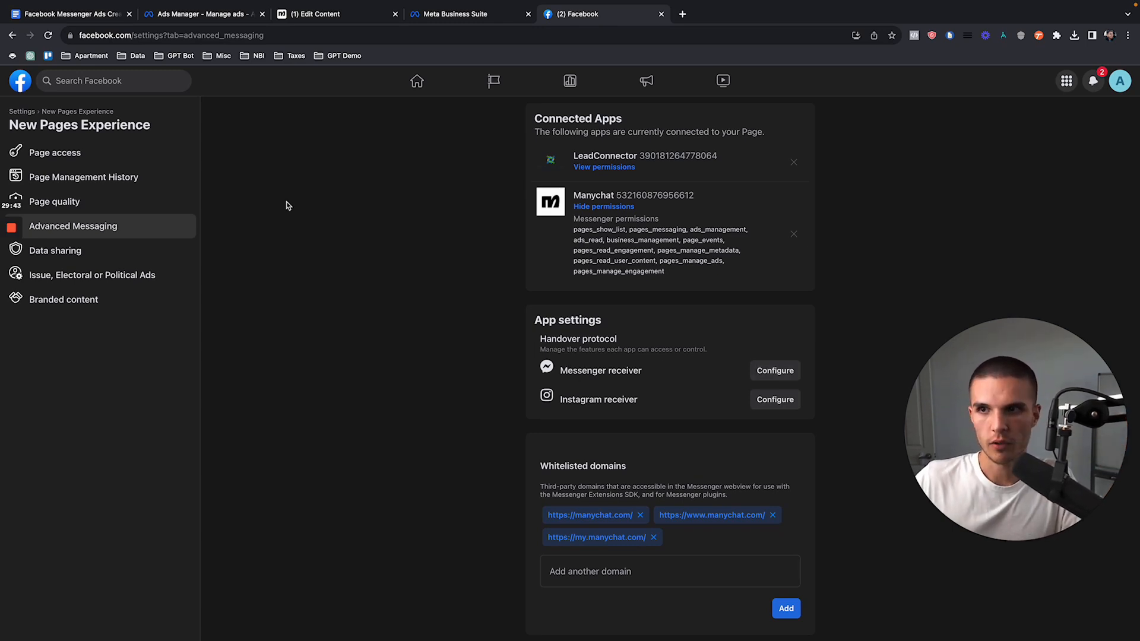
Step: Go back from the Page's Advanced Messaging settings to the ABC Cash Offers professional dashboard on Facebook
left_click(24, 112)
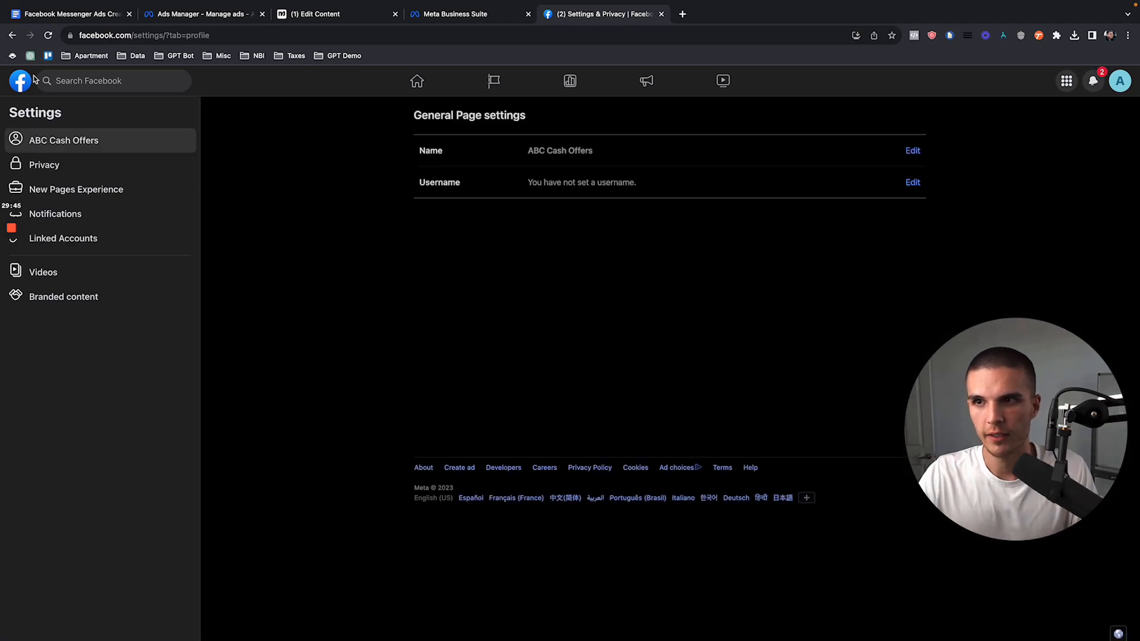
left_click(17, 37)
left_click(12, 35)
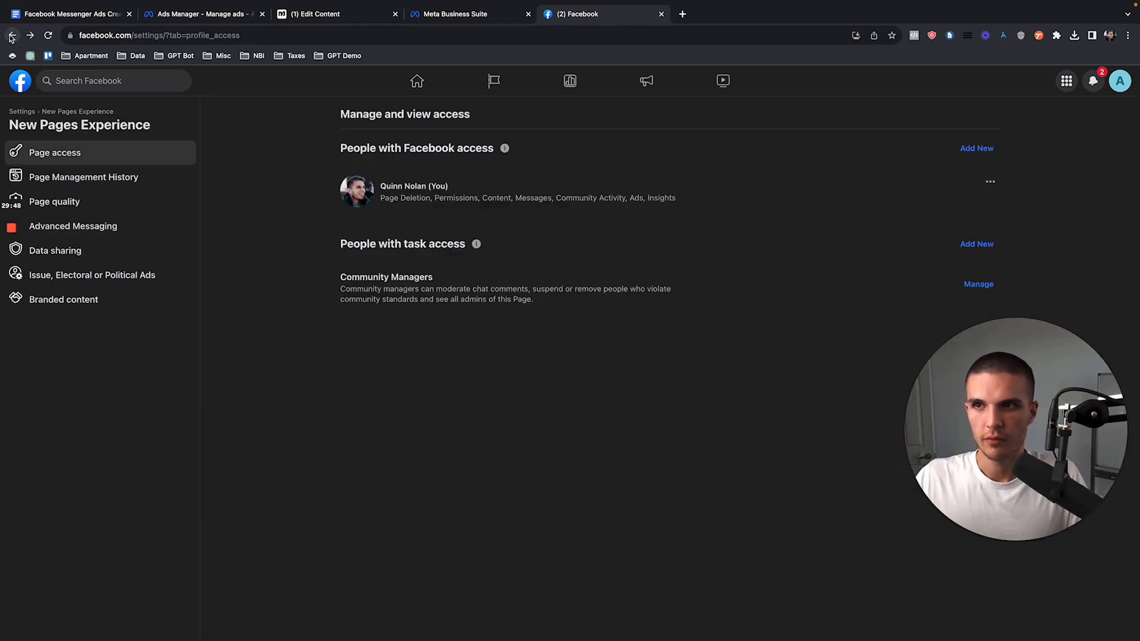
left_click(13, 36)
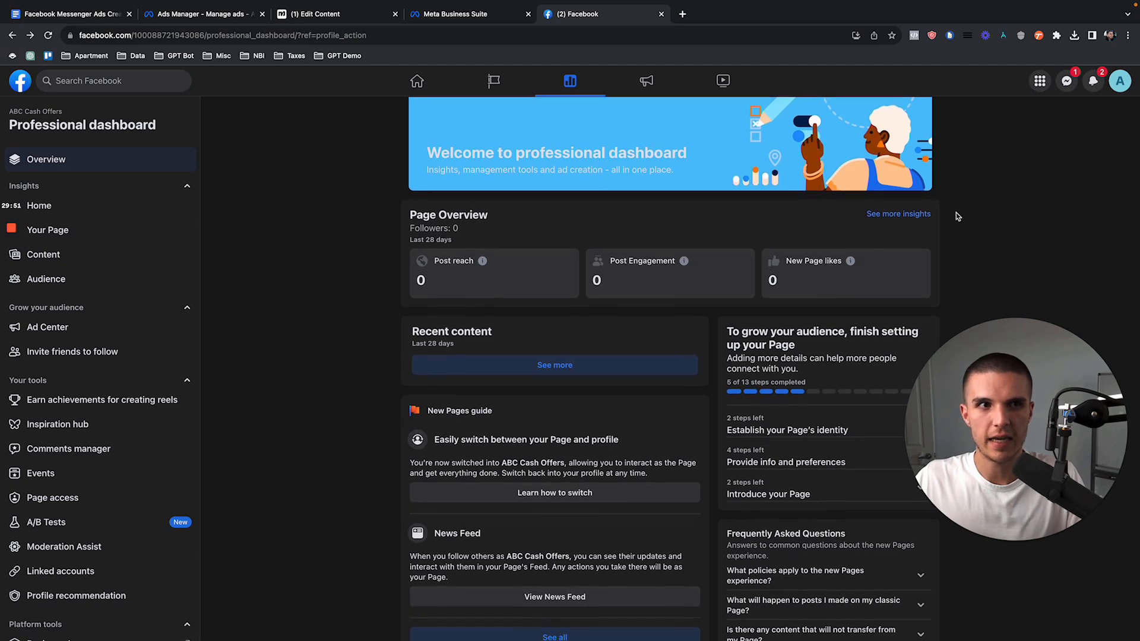
left_click(13, 37)
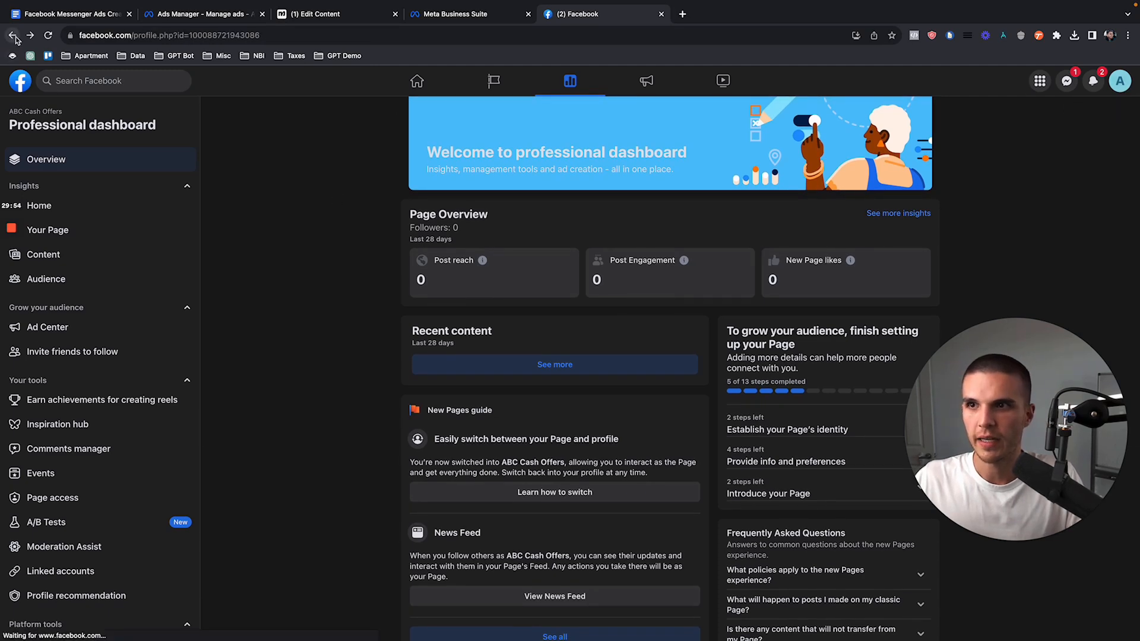
left_click(929, 393)
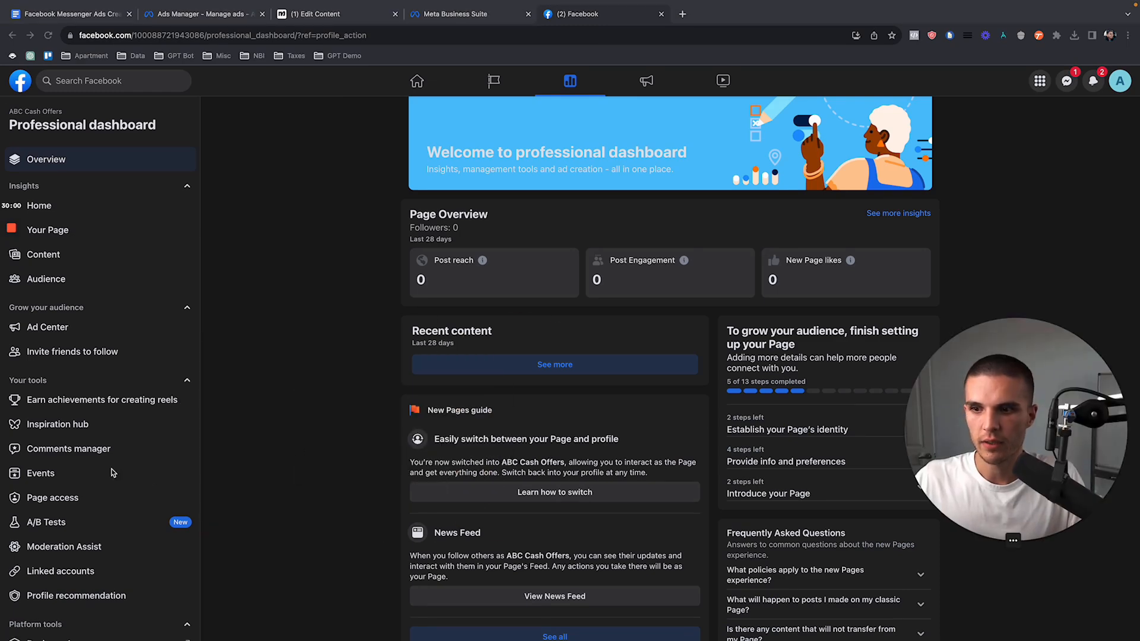
Step: Dismiss the Moderation Assist introduction, then open the Advanced Messaging settings through the professional dashboard's Page access
scroll(112, 473, "down", 2)
left_click(82, 498)
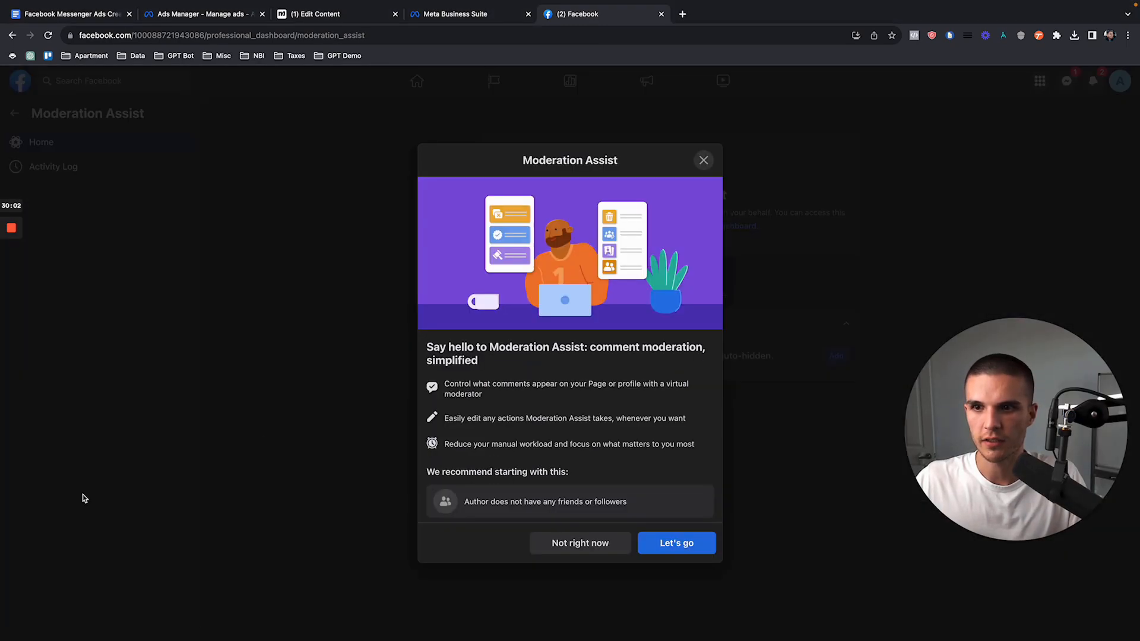
left_click(704, 160)
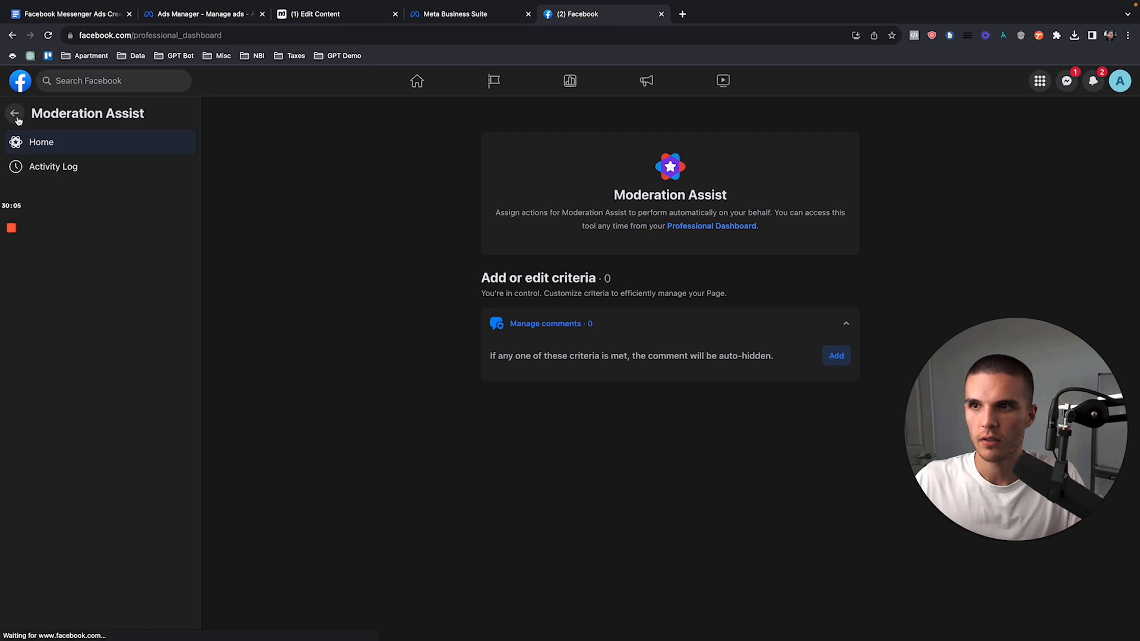
left_click(15, 113)
scroll(80, 386, "down", 3)
left_click(71, 392)
left_click(113, 228)
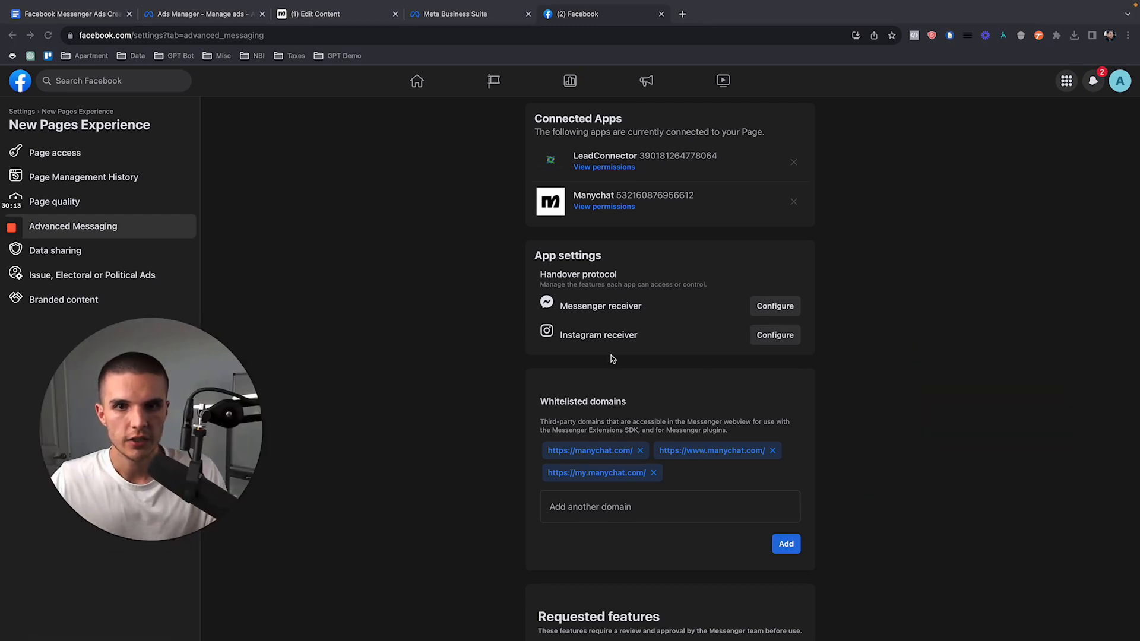
Step: Set Manychat as the Messenger receiver's primary receiver for handover protocol, then reopen the receiver settings to check the choice
left_click(773, 307)
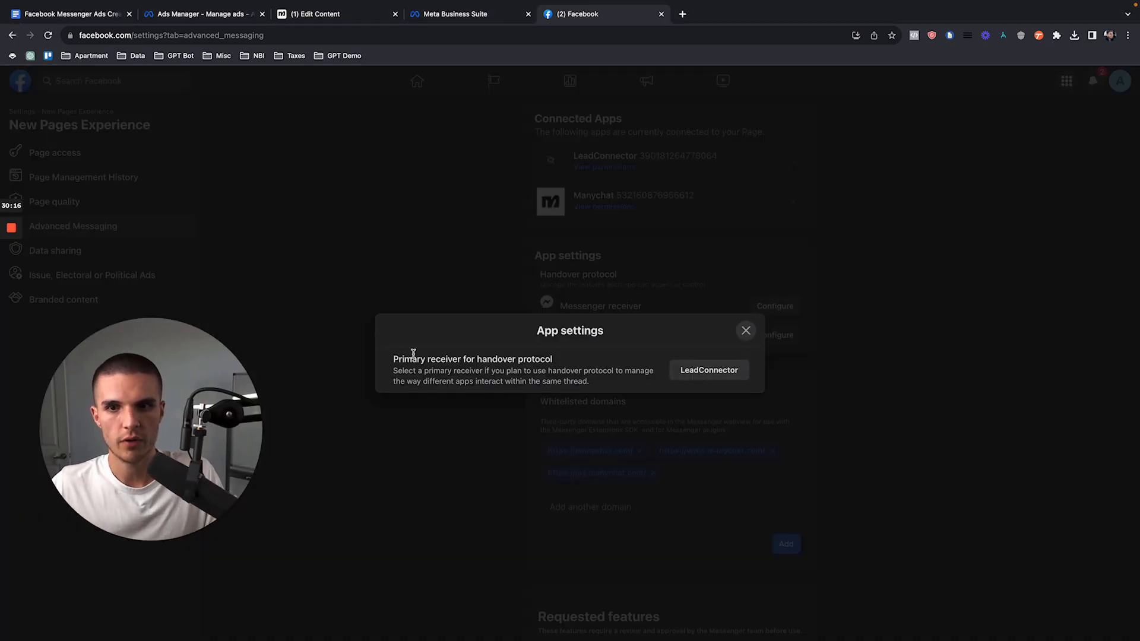
left_click_drag(394, 358, 582, 368)
left_click_drag(395, 360, 547, 356)
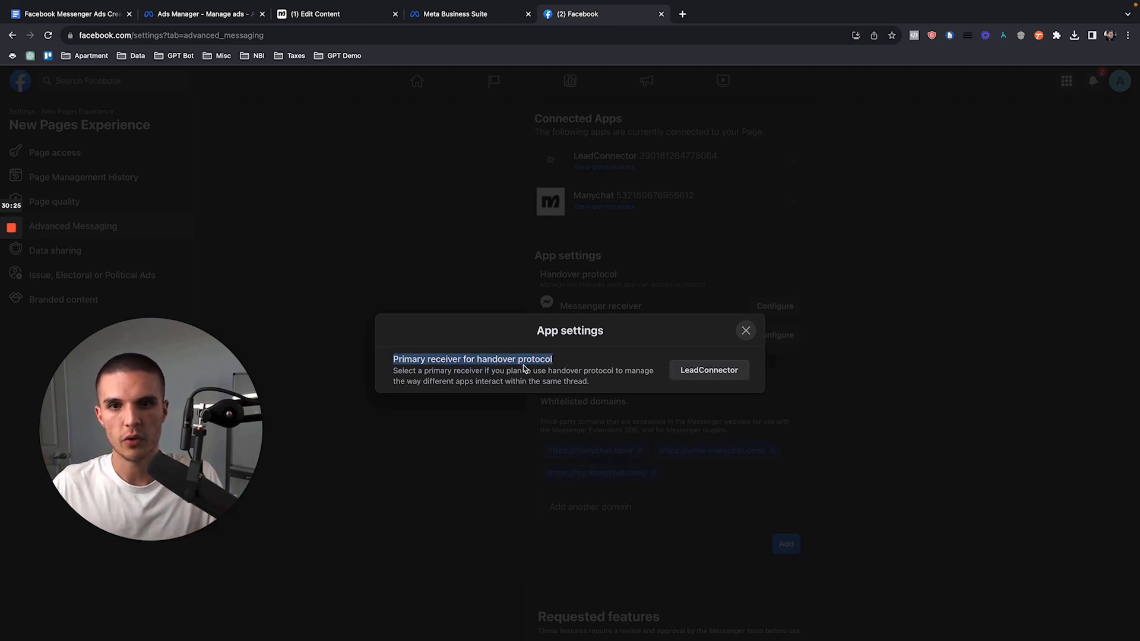
left_click(688, 374)
left_click(723, 428)
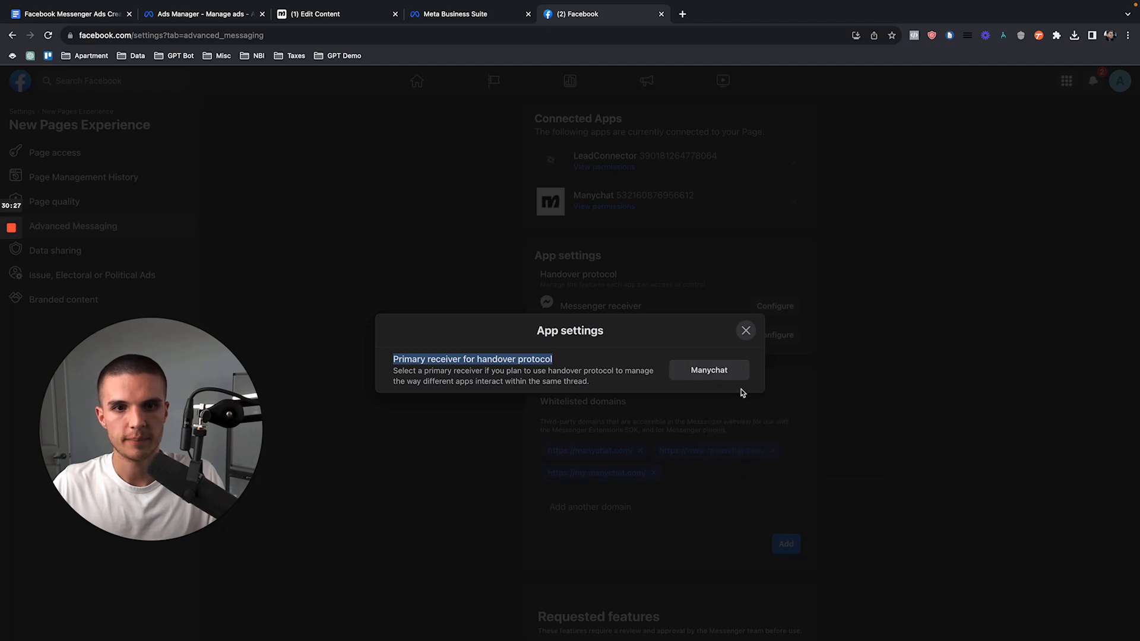
left_click(747, 331)
left_click(760, 307)
left_click(746, 330)
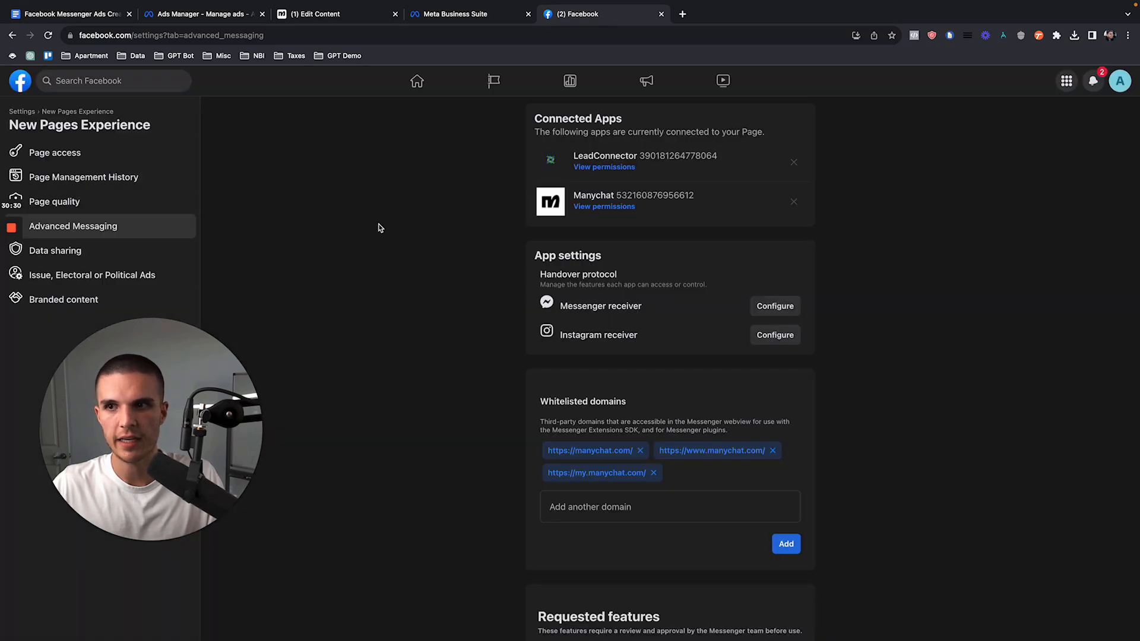
Step: Leave the Advanced Messaging settings and switch from the ABC Cash Offers Page back to the personal profile
left_click(13, 37)
left_click(12, 37)
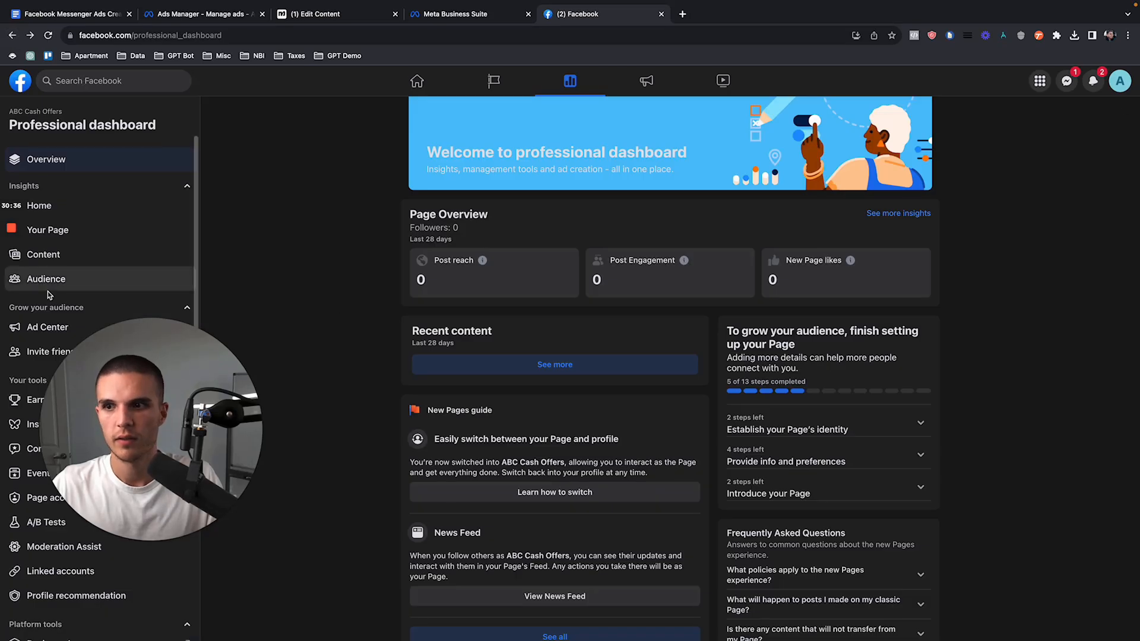
left_click(12, 277)
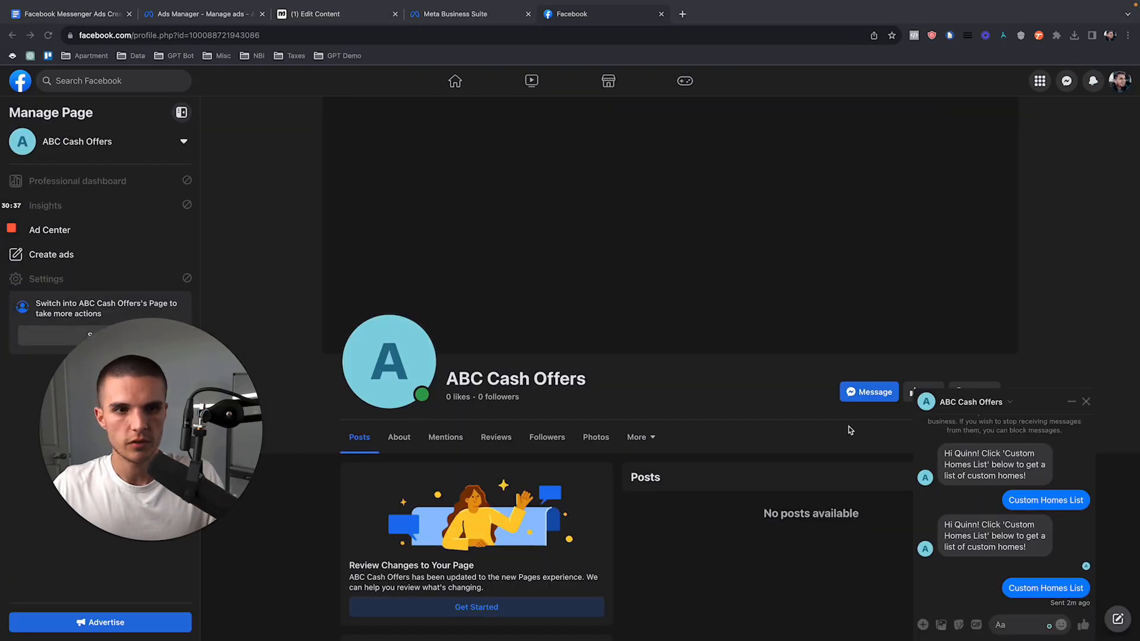
left_click(1097, 160)
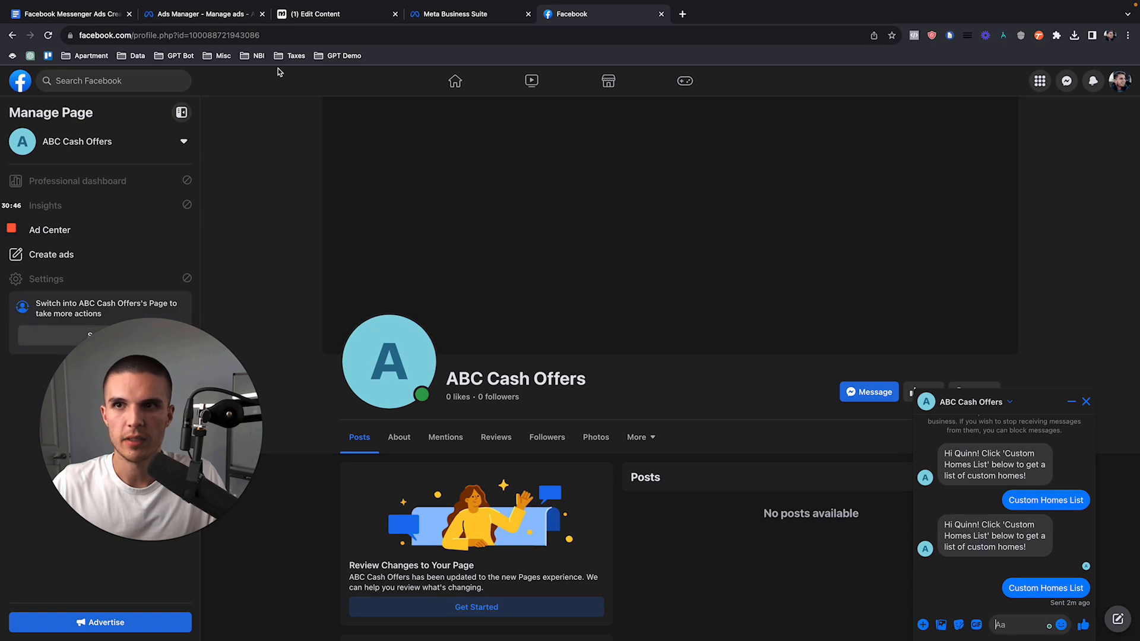
Step: Request the Custom Homes List template's Messenger preview from Ads Manager and send its Custom Homes List quick reply in the Facebook chat
left_click(236, 22)
left_click(736, 437)
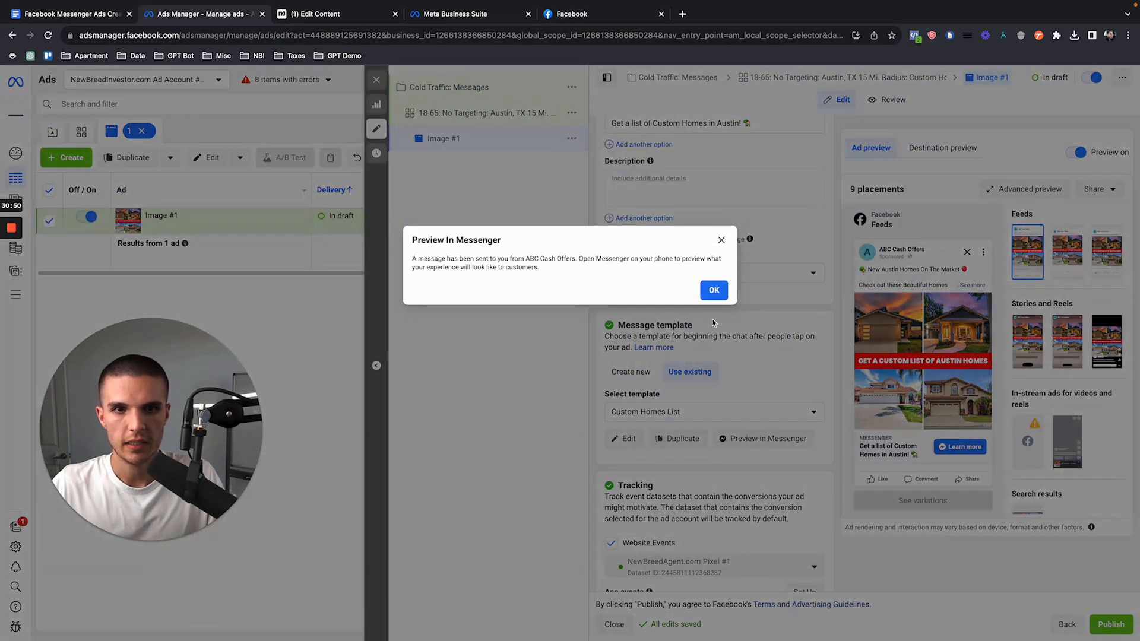
left_click(714, 290)
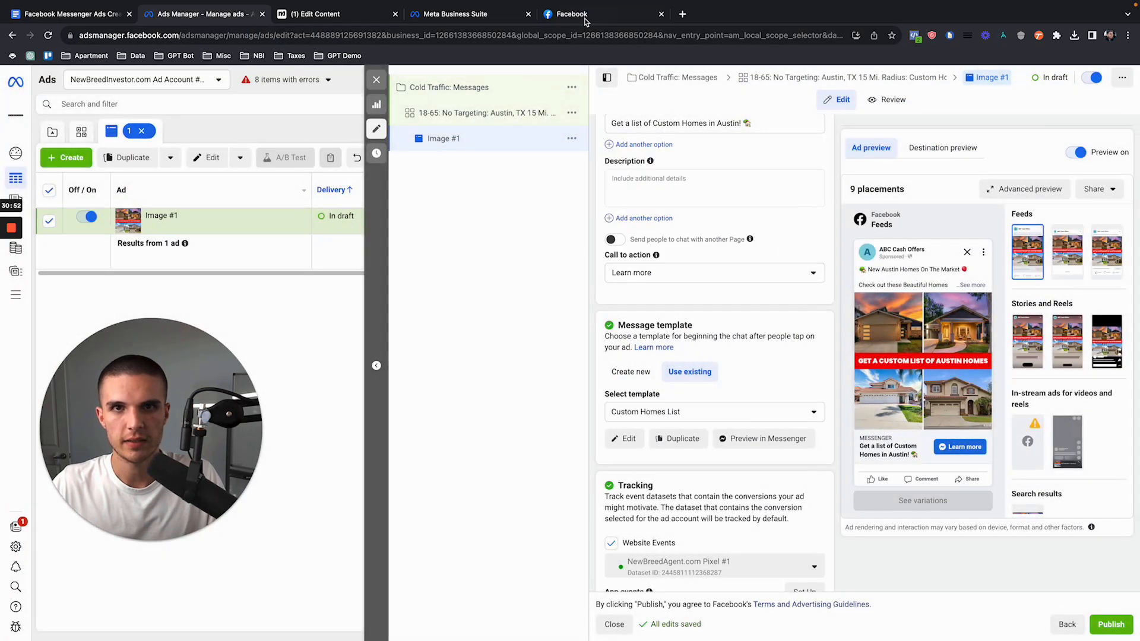
left_click(600, 14)
left_click(936, 593)
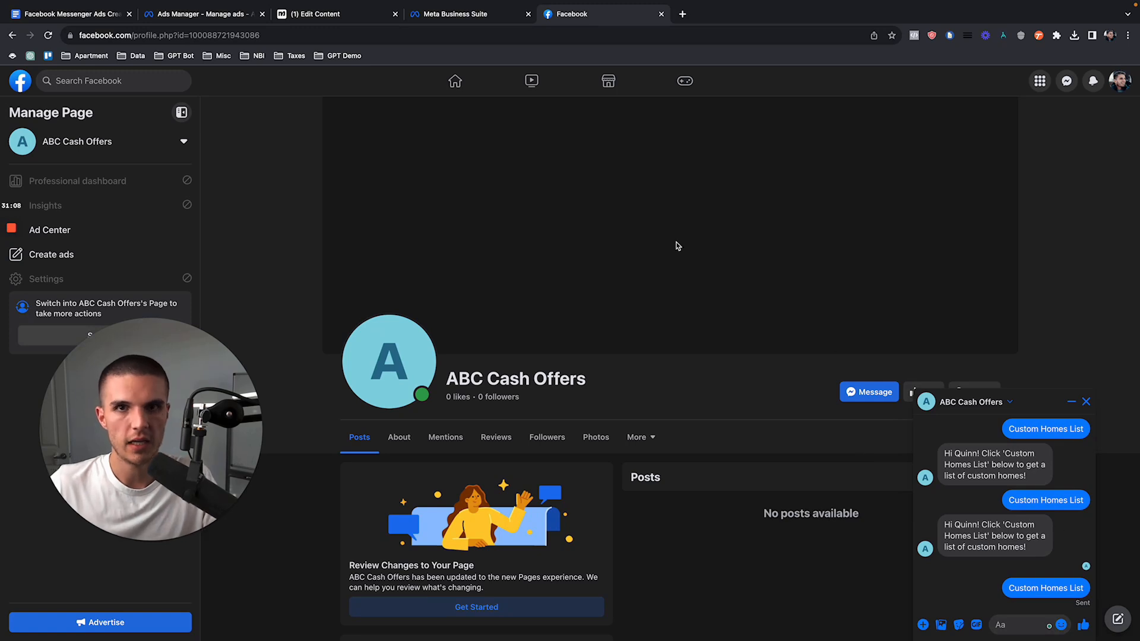
Step: Examine the keyword trigger and opening message of the Custom Homes List flow in Manychat, then recheck the Facebook chat for a reply
left_click(326, 15)
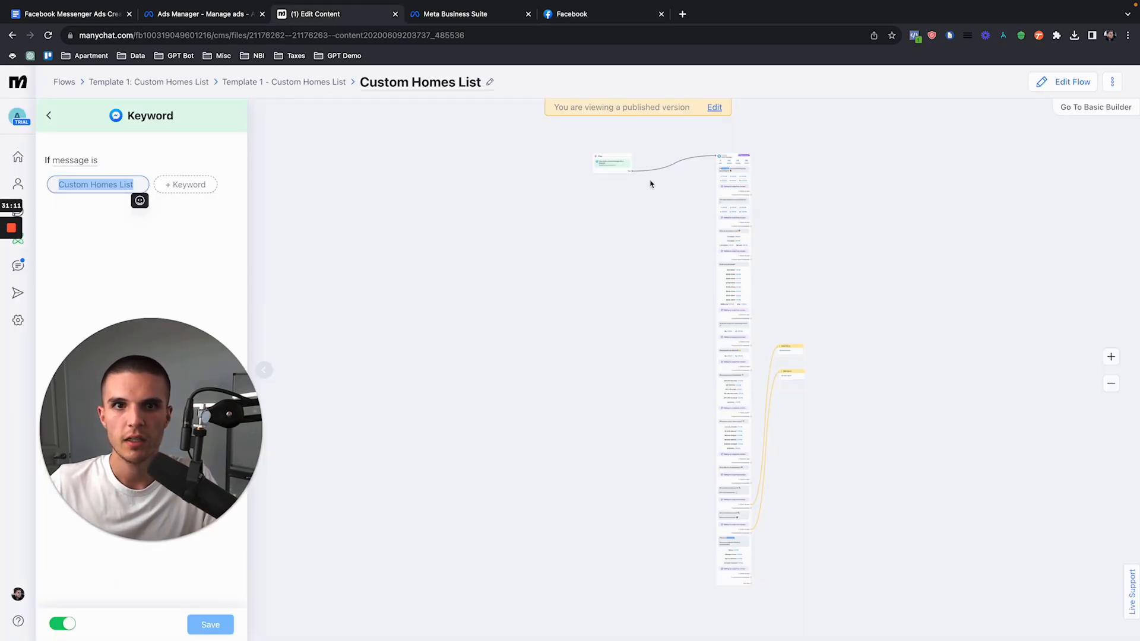
scroll(729, 175, "up", 5)
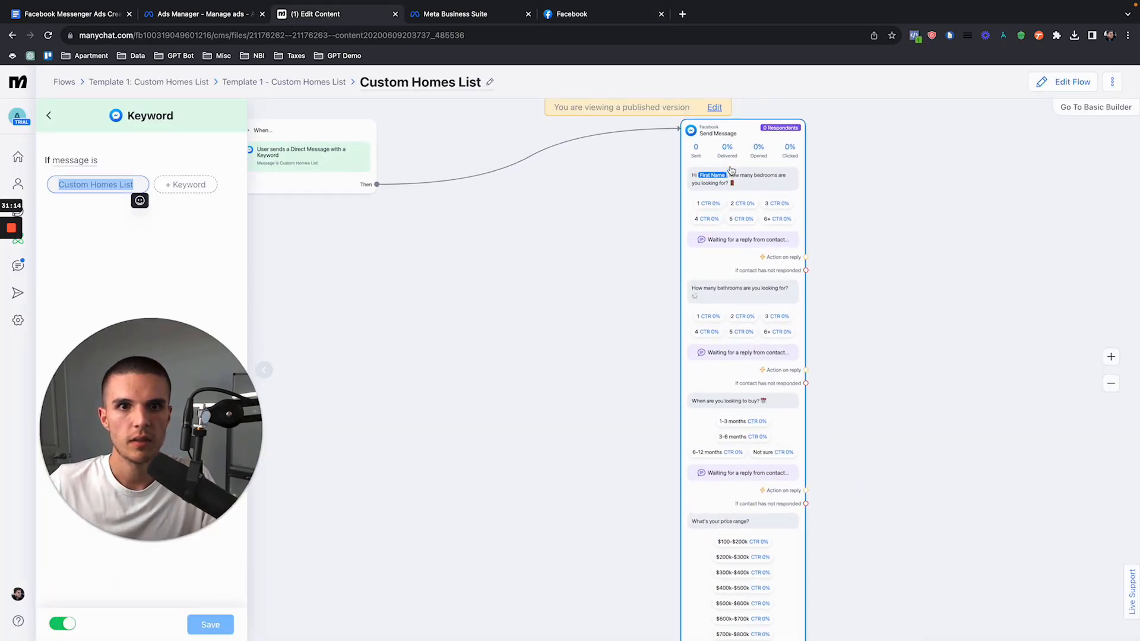
left_click(589, 19)
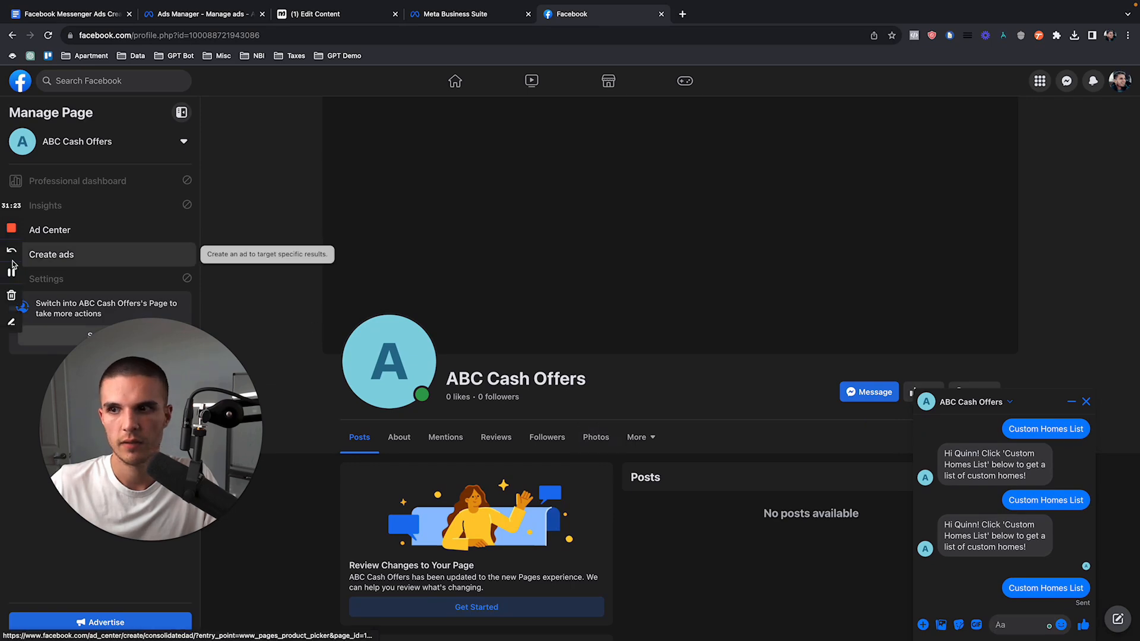
left_click(12, 271)
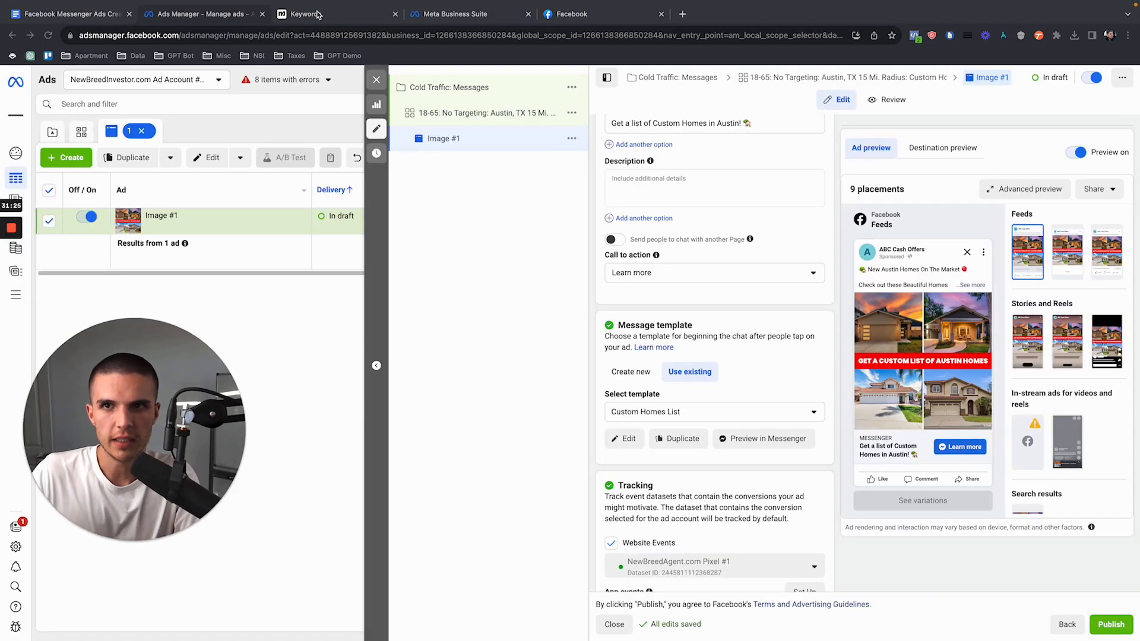
Step: Send the template to Messenger once more from Ads Manager and answer with Custom Homes List in the ABC Cash Offers chat
left_click(745, 442)
left_click(715, 290)
left_click(596, 20)
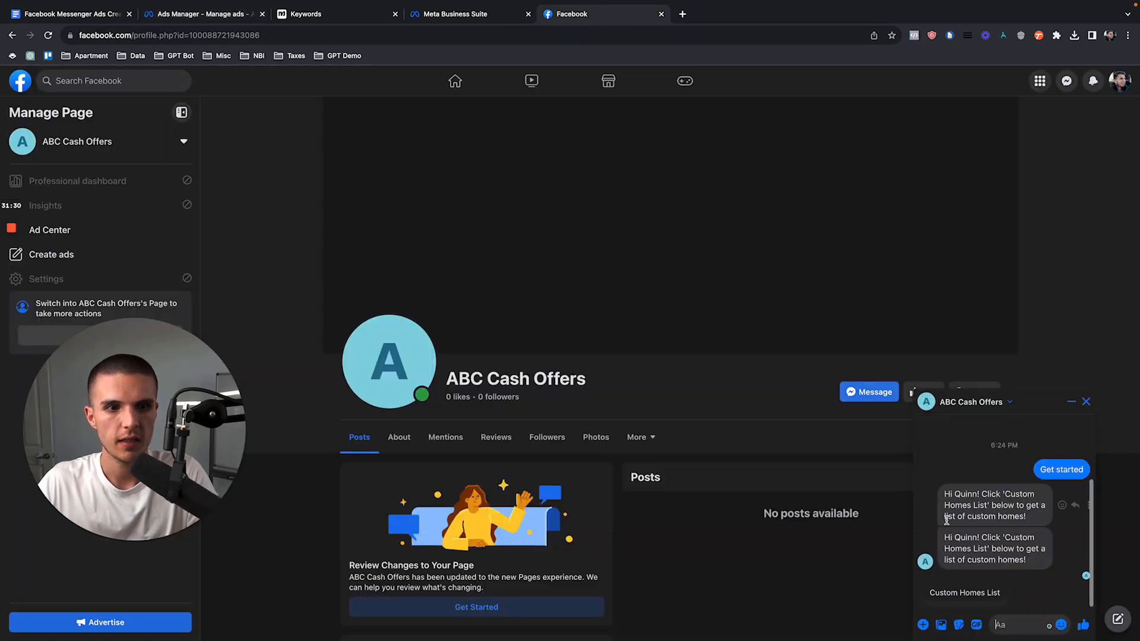
left_click(952, 592)
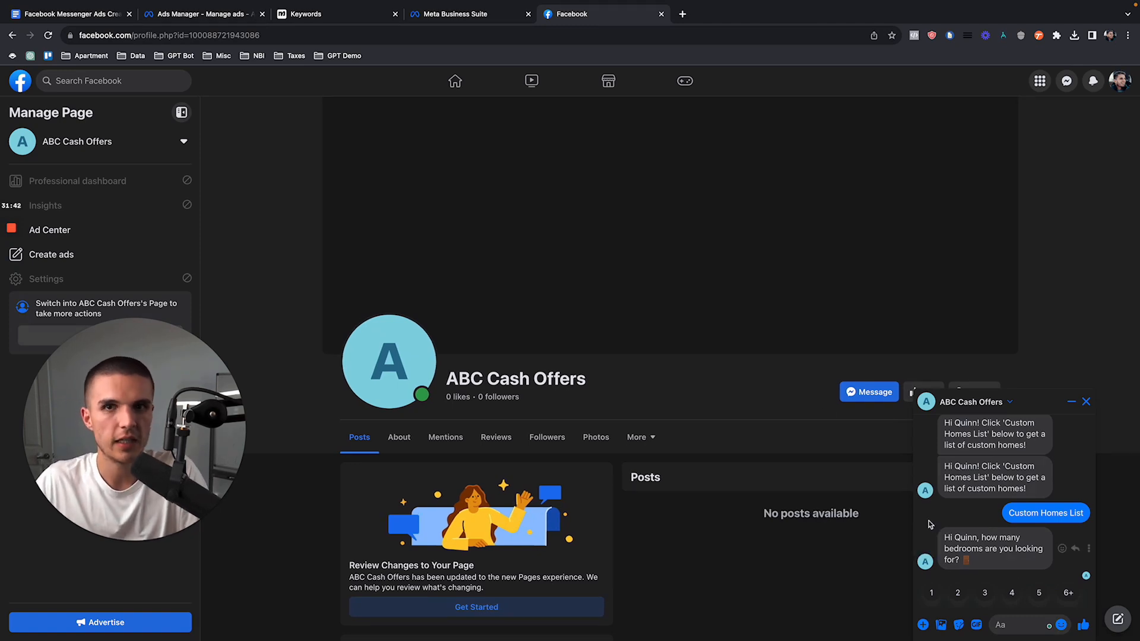
Step: Check Manychat's contacts for the new subscriber, inspect the contact's details and available actions, and close the record
left_click(347, 14)
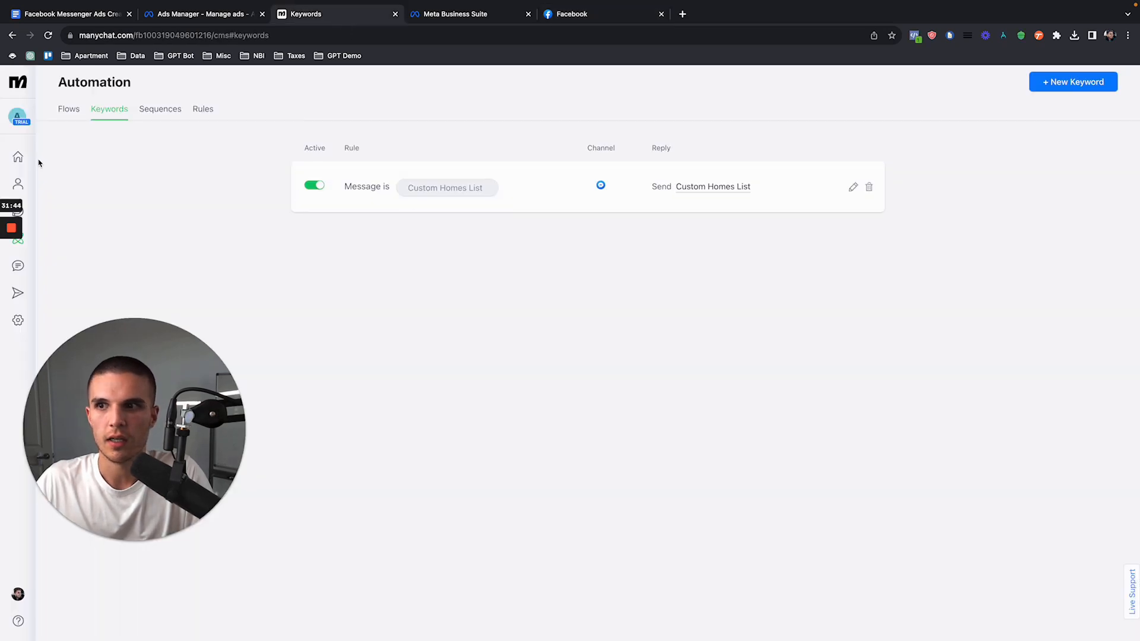
left_click(18, 184)
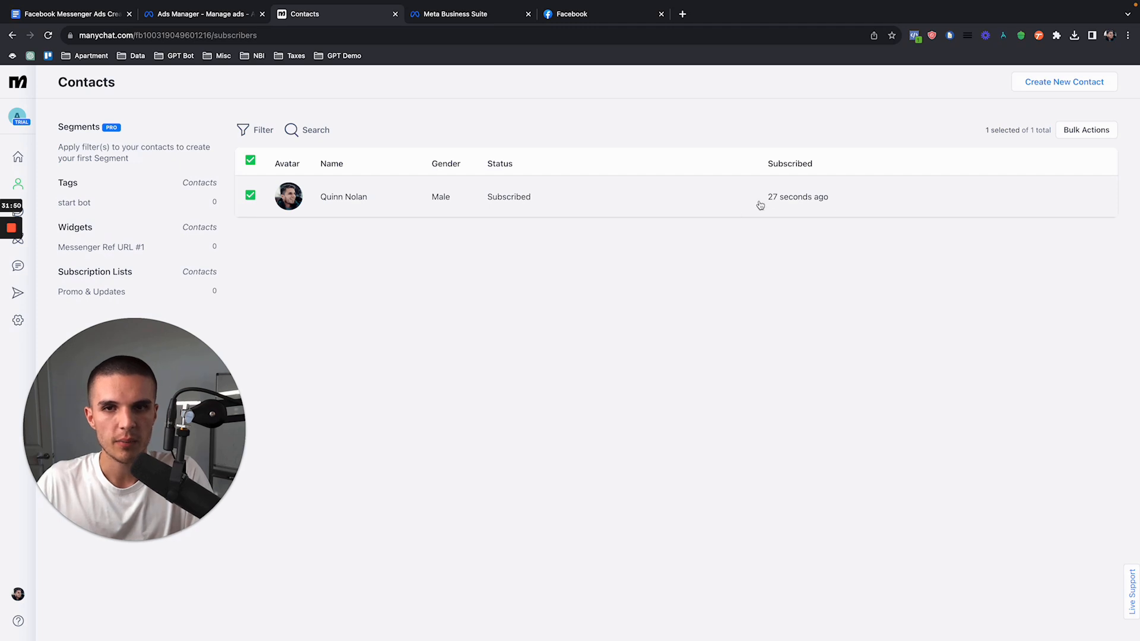
left_click(793, 207)
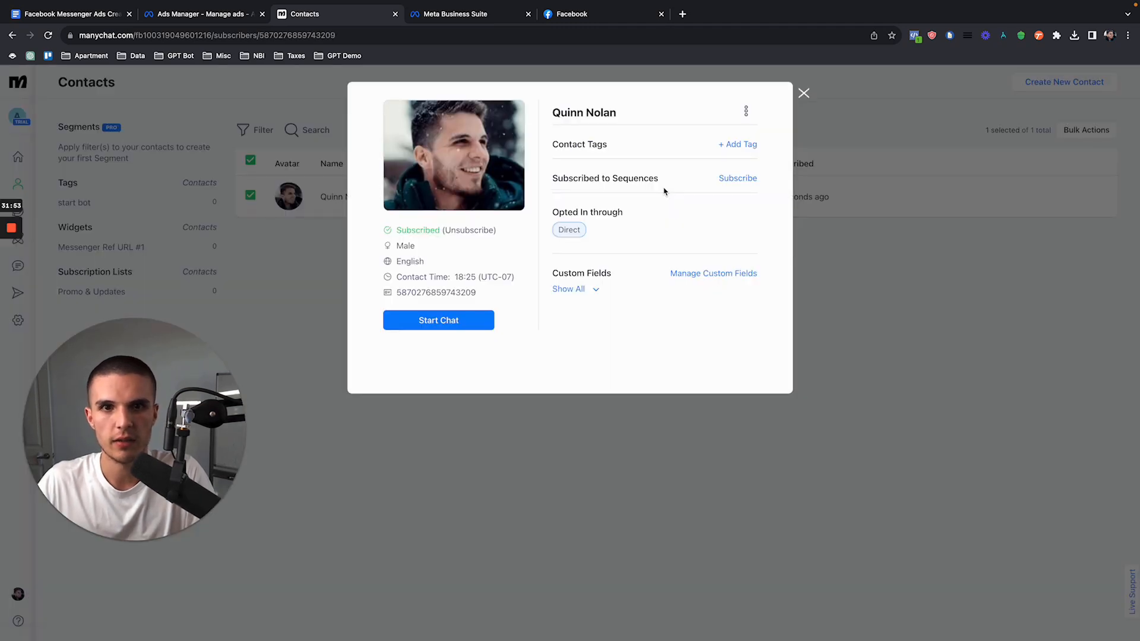
left_click(747, 112)
left_click(804, 93)
Step: In the Facebook chat, answer the flow with 3 bedrooms, 3 bathrooms, a 6-12 months buying timeline and a $400k-$500k price range
left_click(588, 14)
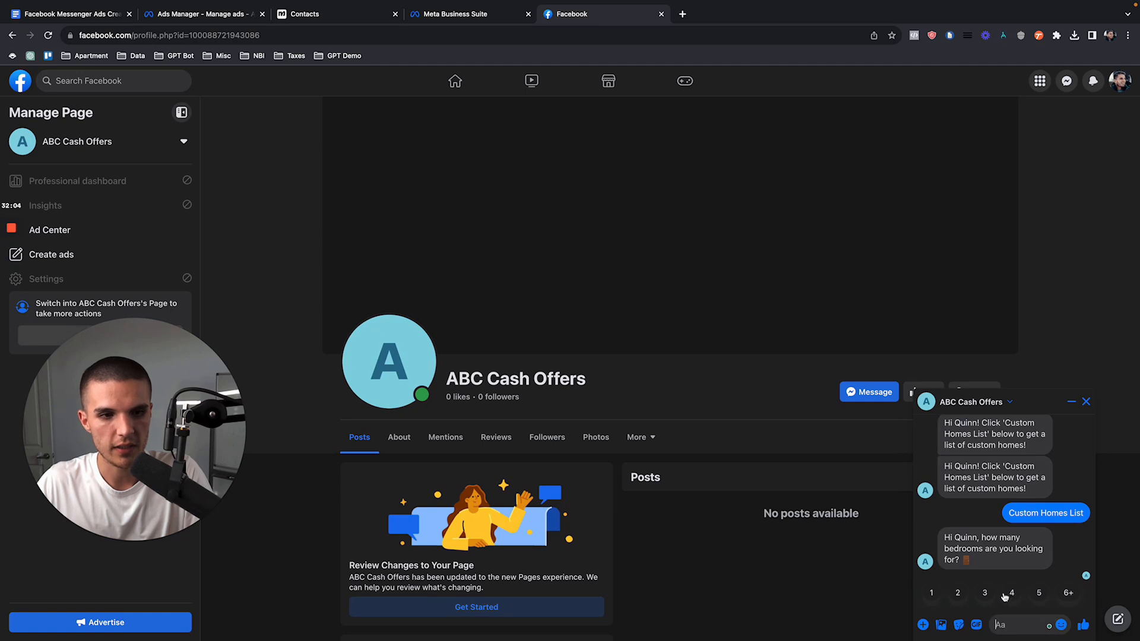
left_click(984, 593)
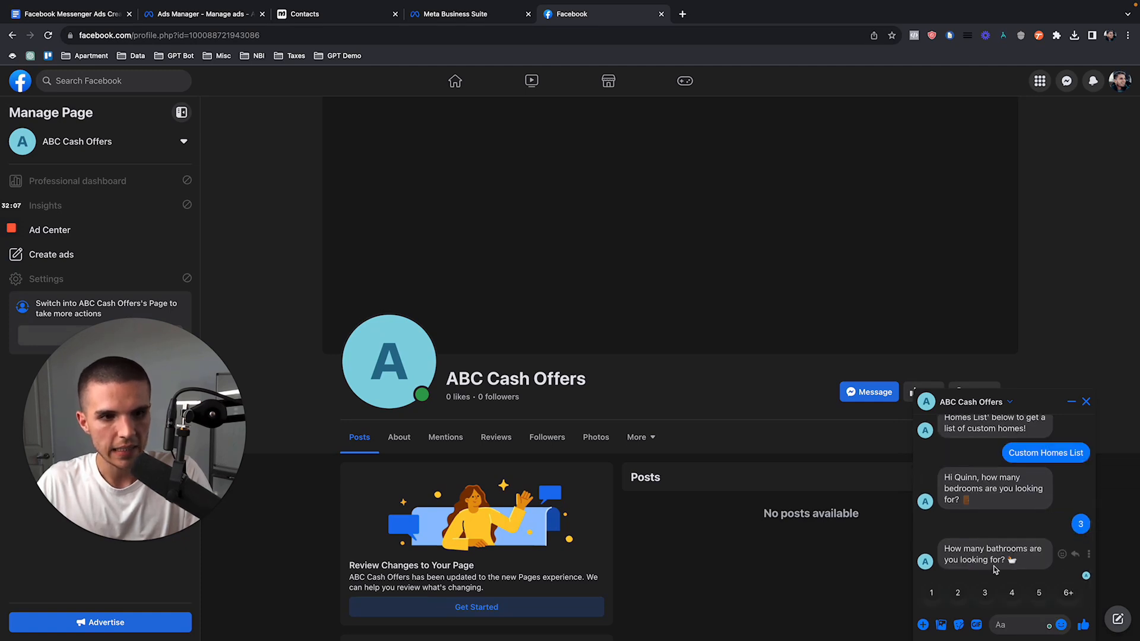
left_click(986, 593)
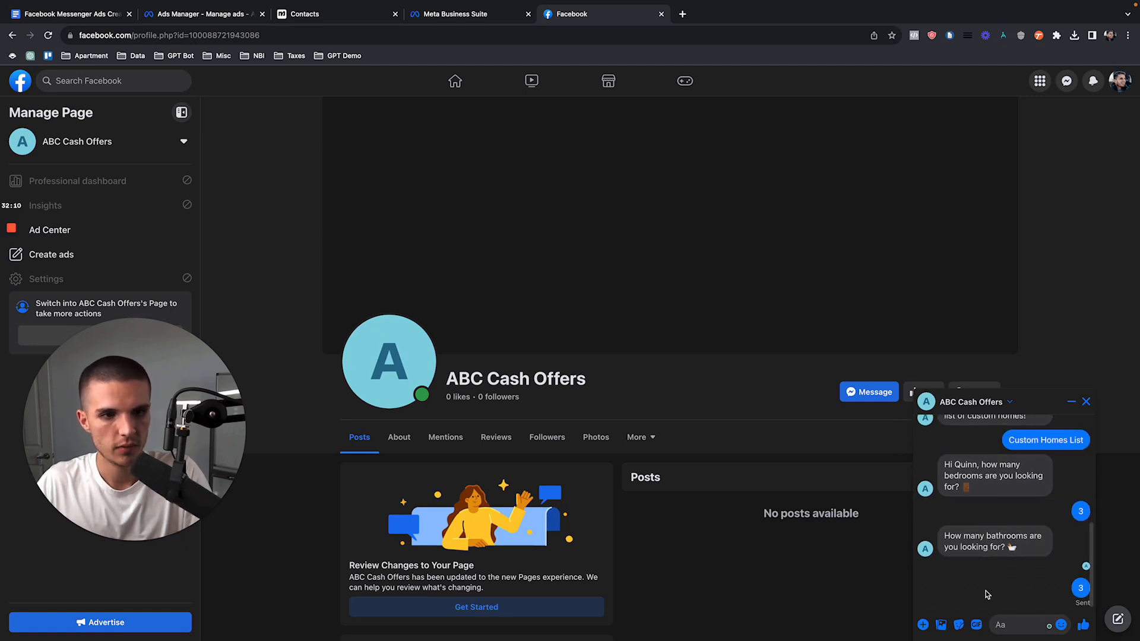
scroll(1016, 594, "right", 3)
left_click(1013, 593)
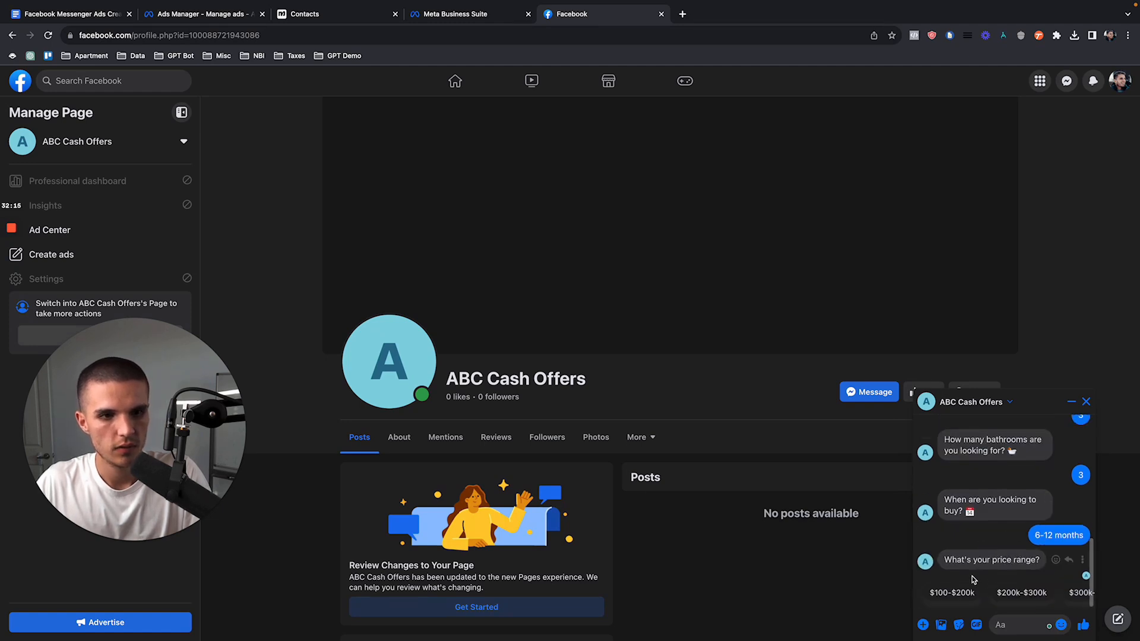
scroll(1016, 594, "right", 3)
left_click(1017, 593)
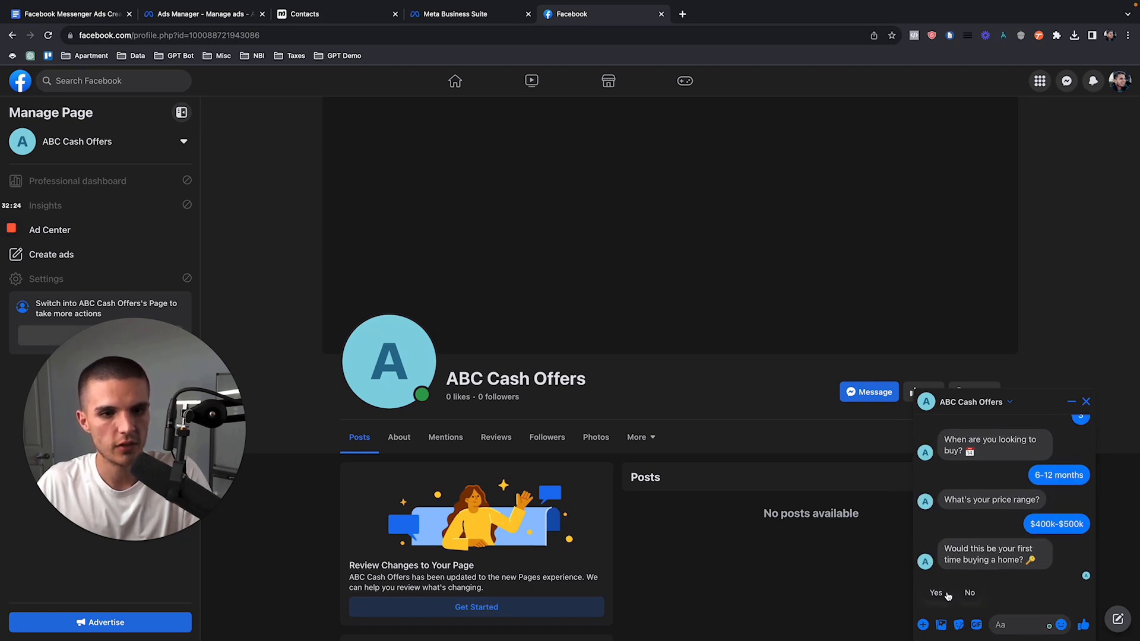
Step: Answer the flow with Yes for first-time buyer, Yes for pre-approved, a 740-799 (Very Good) credit score and $120,000+ yearly income
left_click(947, 595)
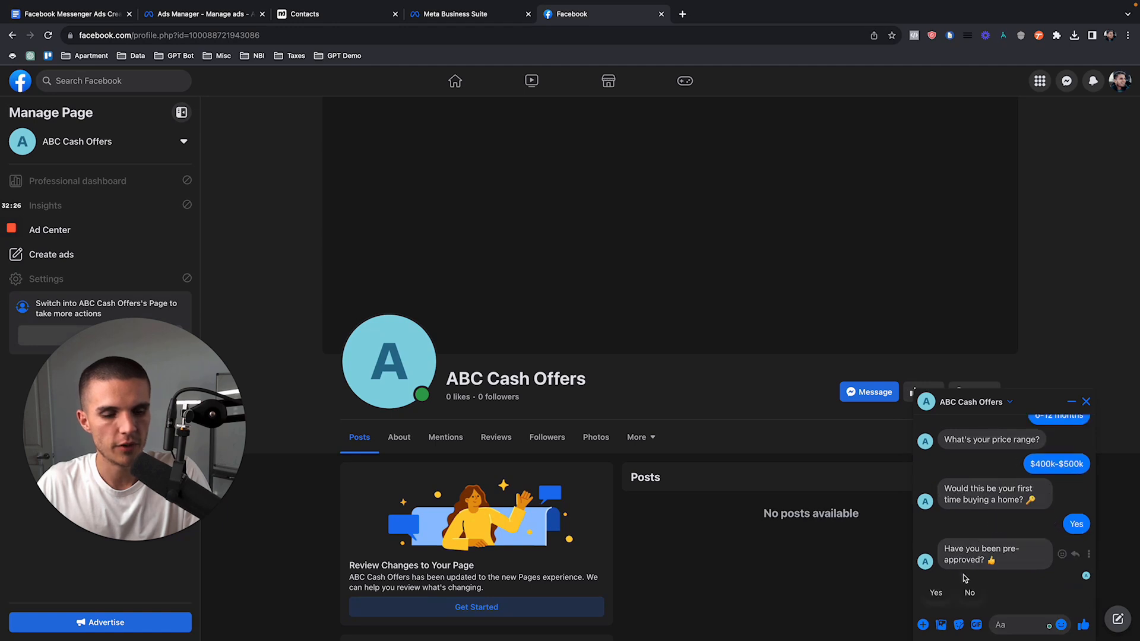
left_click(946, 593)
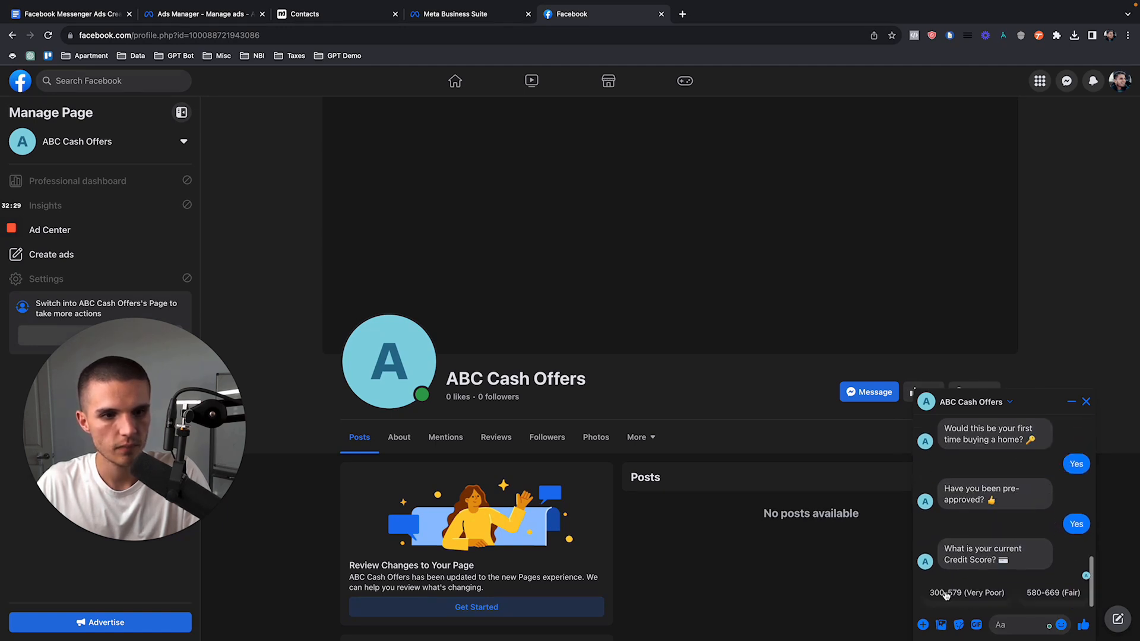
scroll(1006, 594, "right", 3)
left_click(1005, 594)
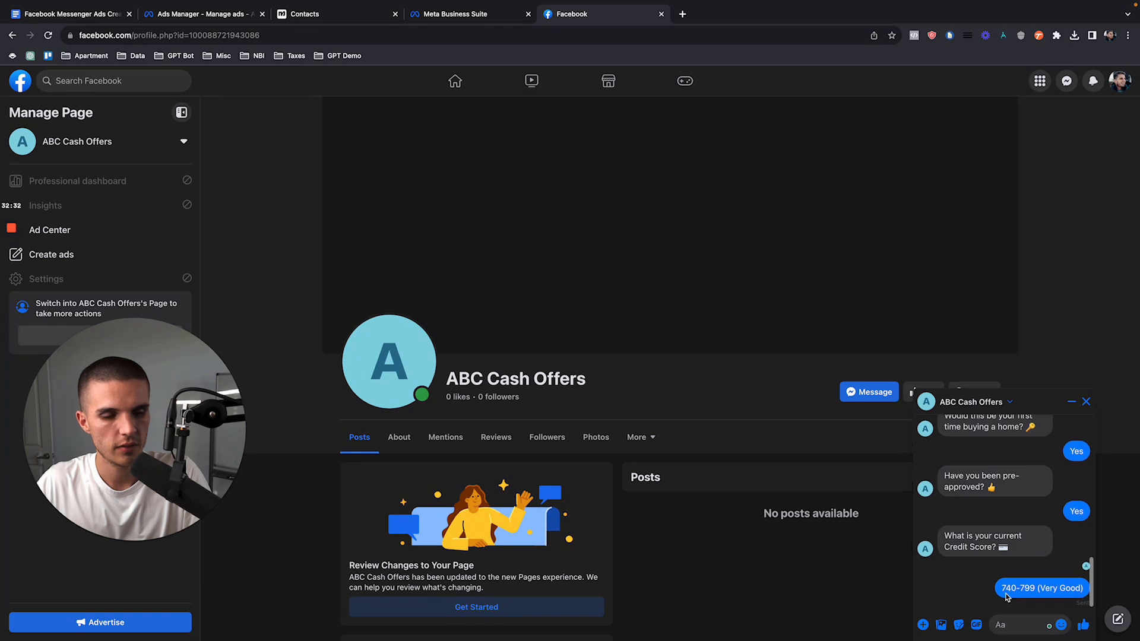
scroll(1033, 594, "right", 5)
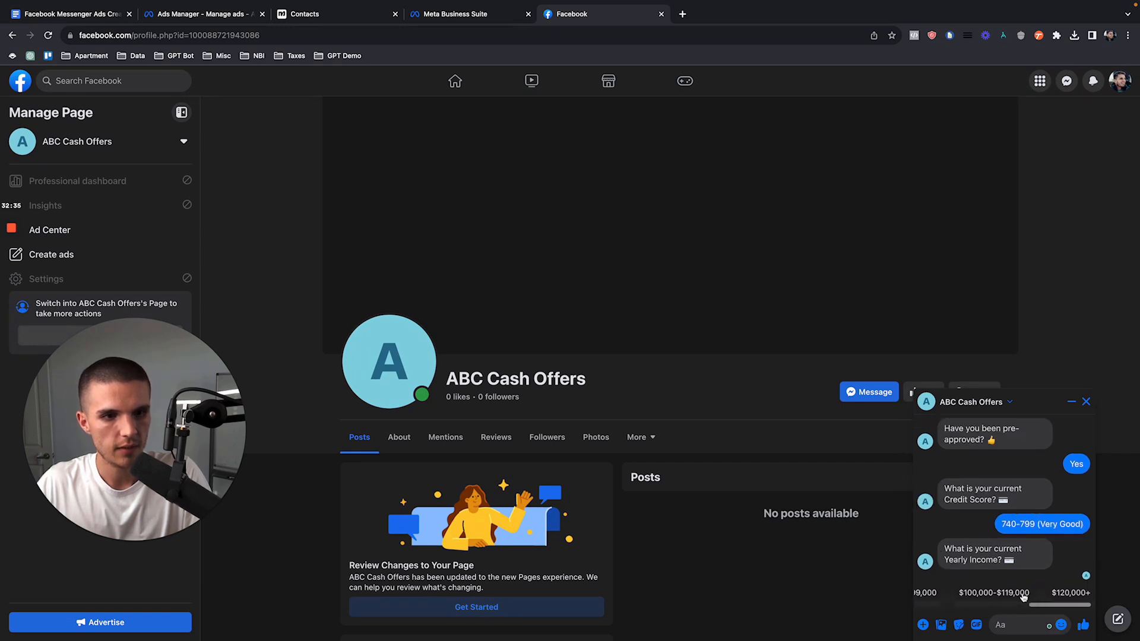
left_click(1058, 594)
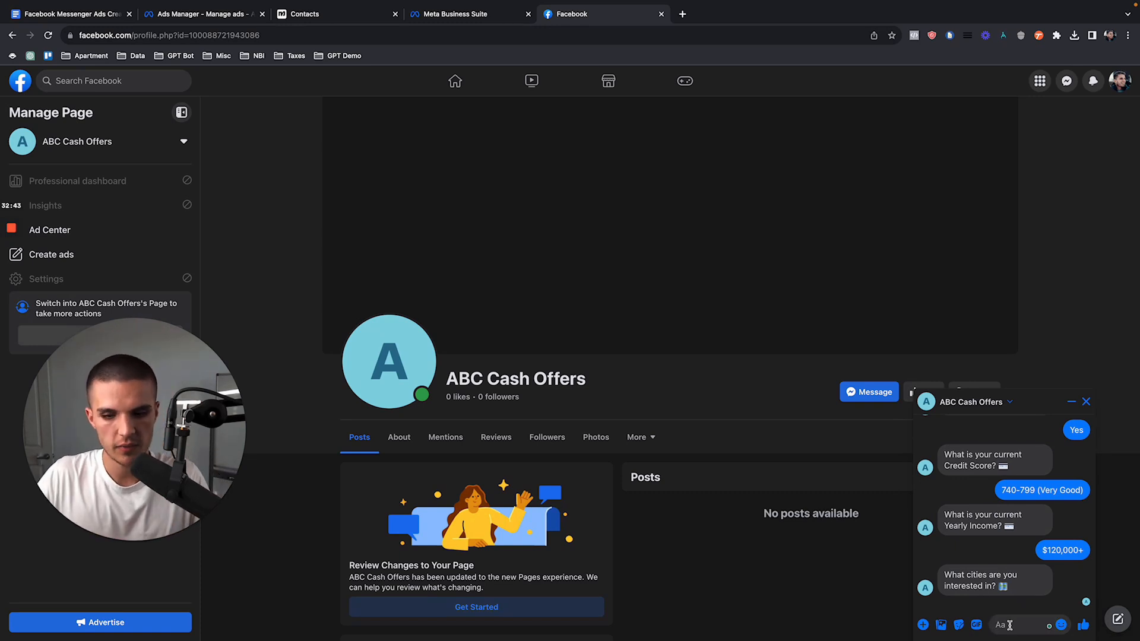
Step: Enter Austin, and surrounding areas as the cities, supply the suggested email address and phone number, and choose Text my cell phone for communication
type("Austin")
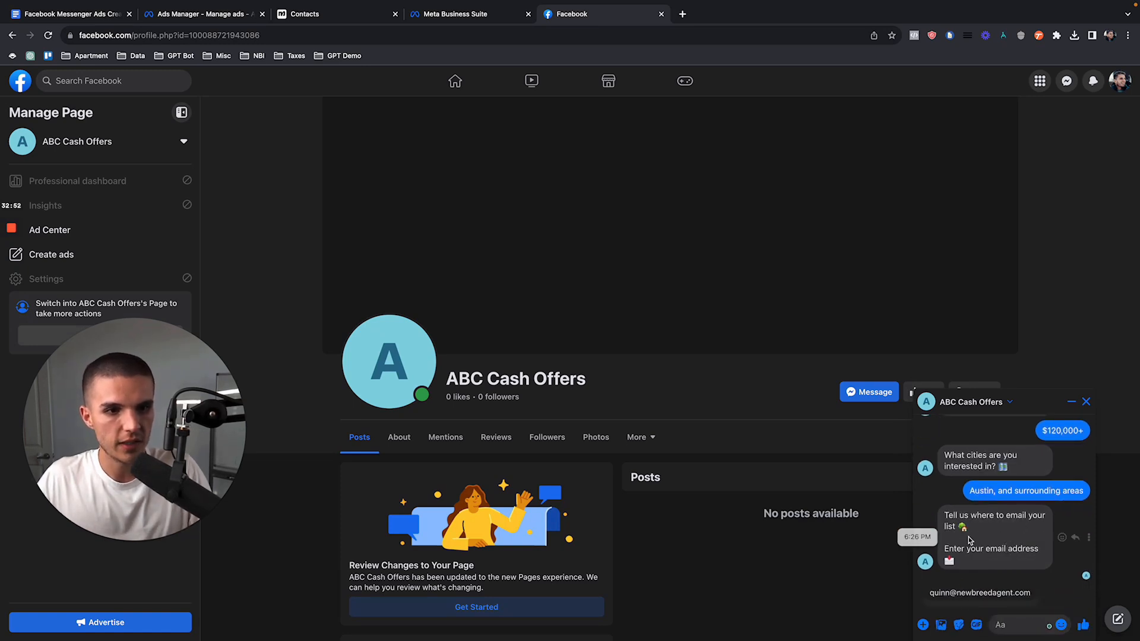
left_click(987, 593)
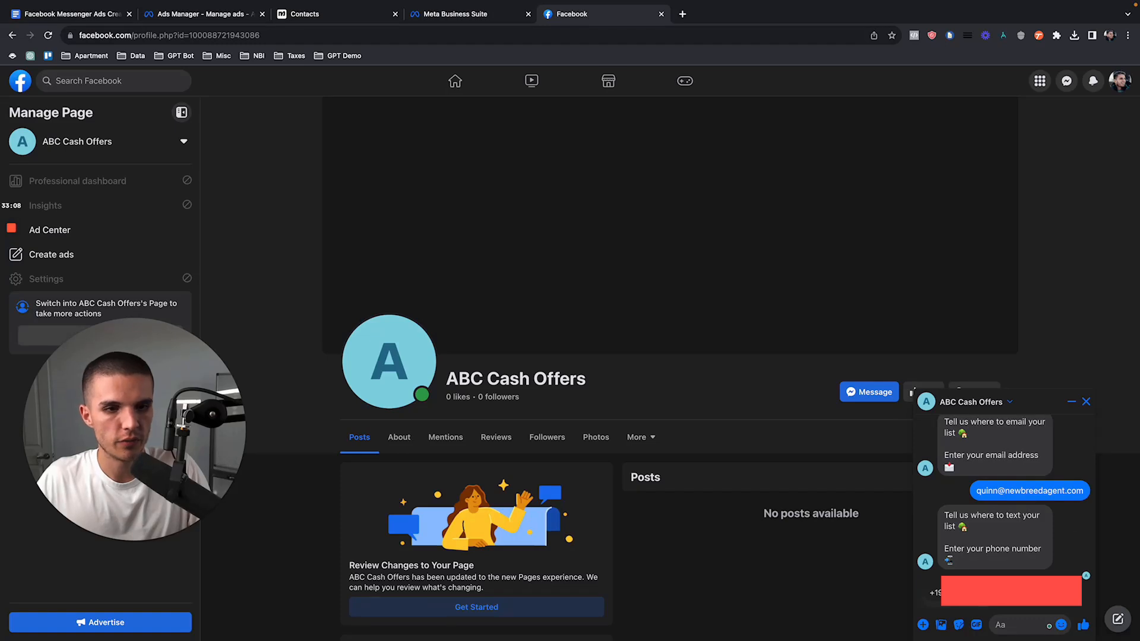
left_click(965, 593)
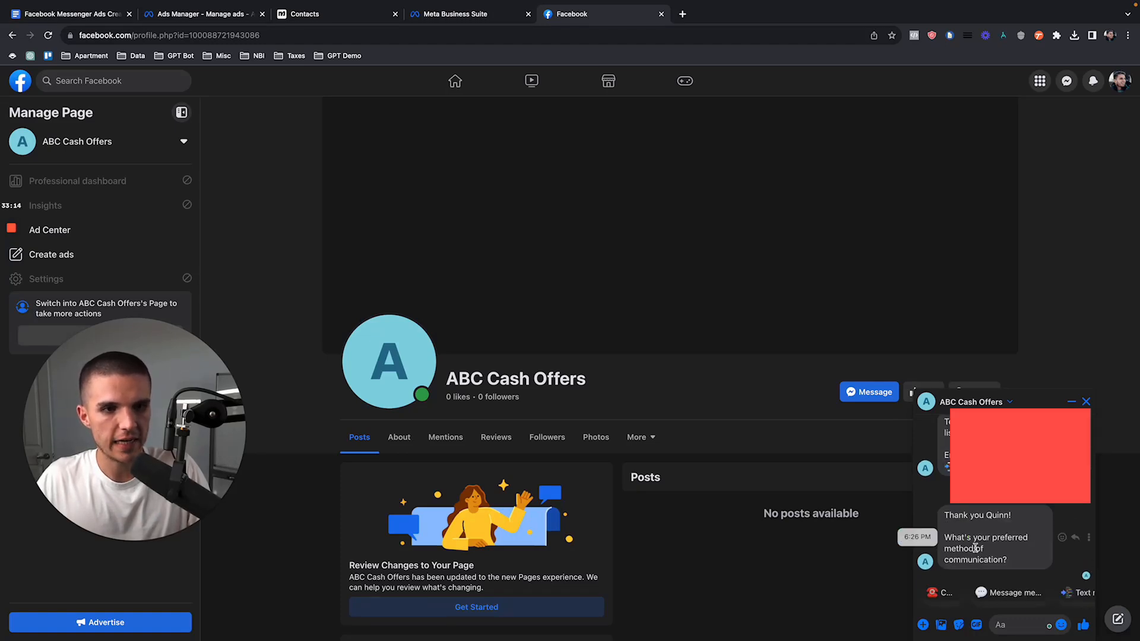
scroll(1003, 594, "right", 3)
scroll(1003, 594, "left", 3)
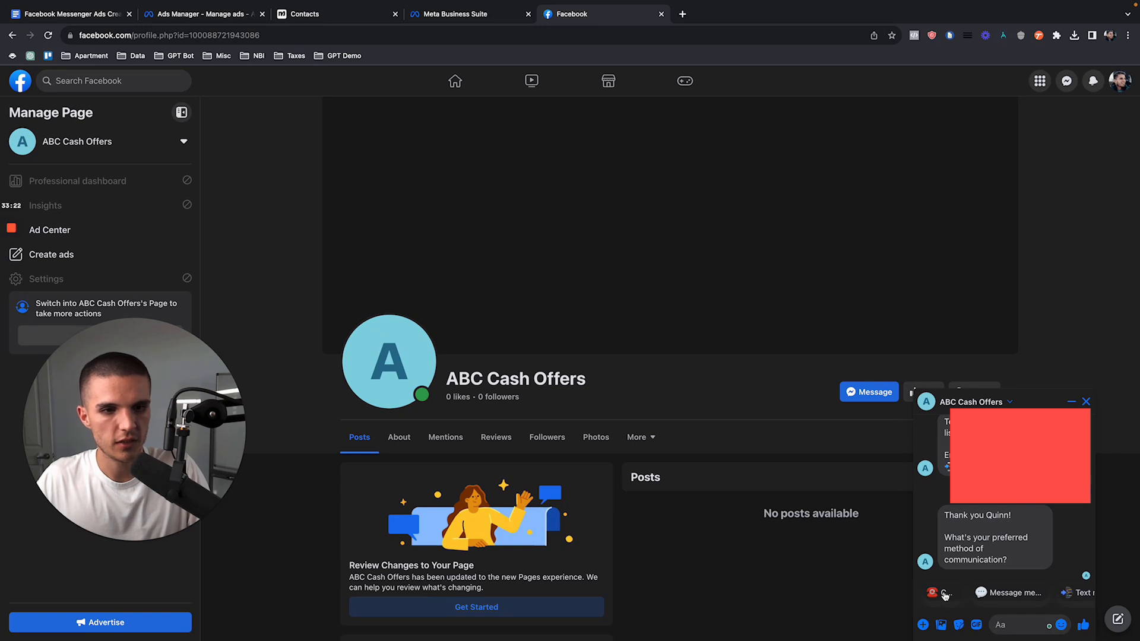
scroll(944, 594, "right", 2)
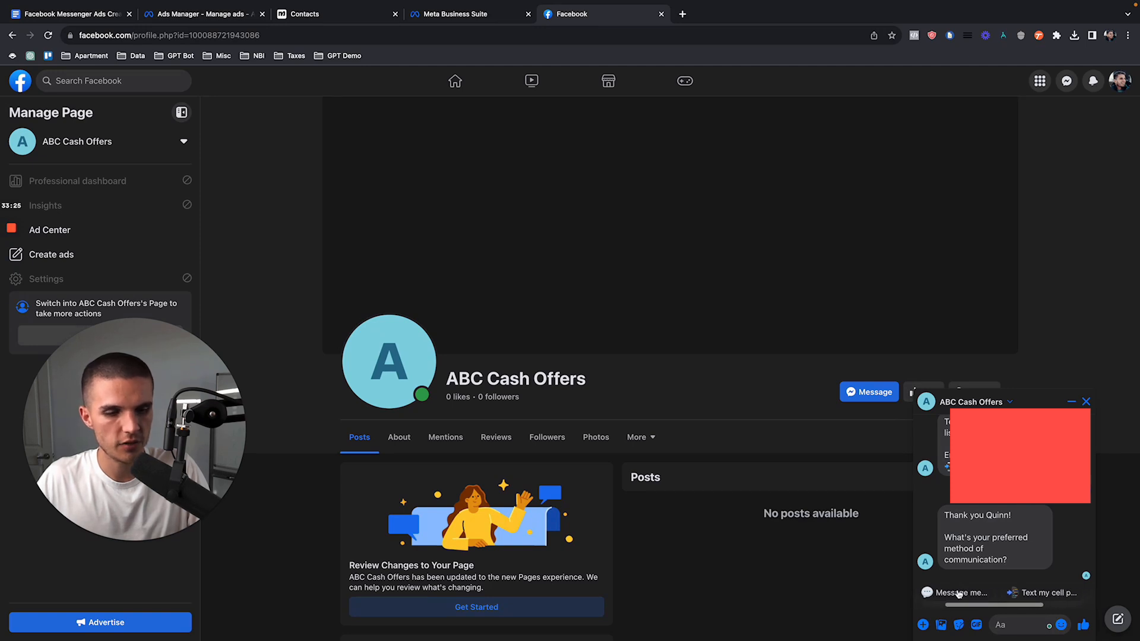
scroll(1039, 595, "right", 2)
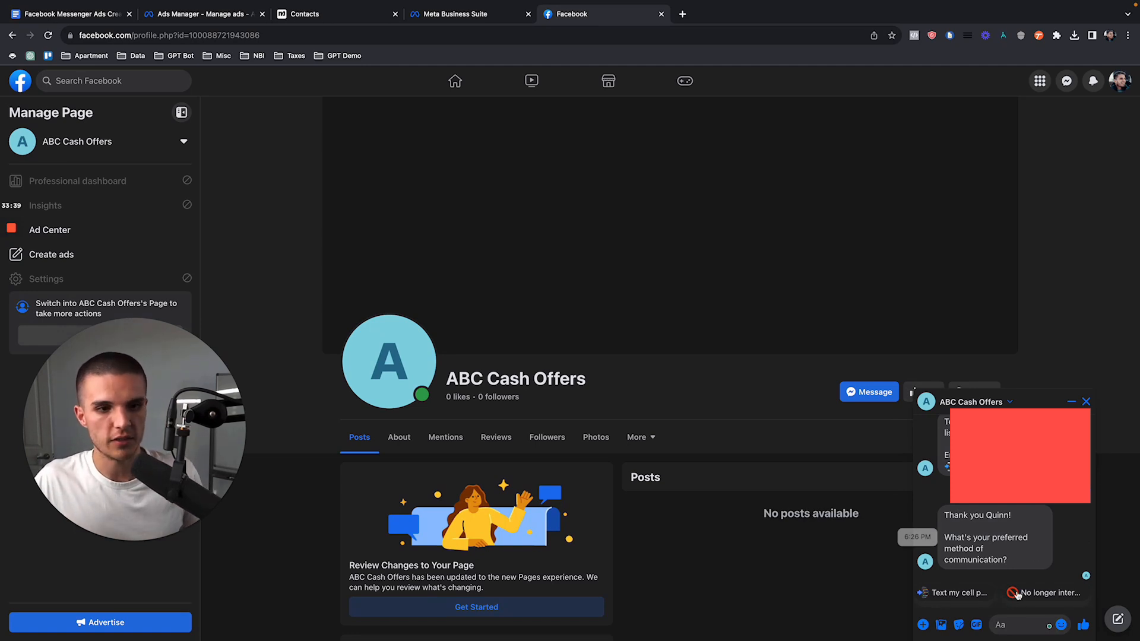
left_click(963, 596)
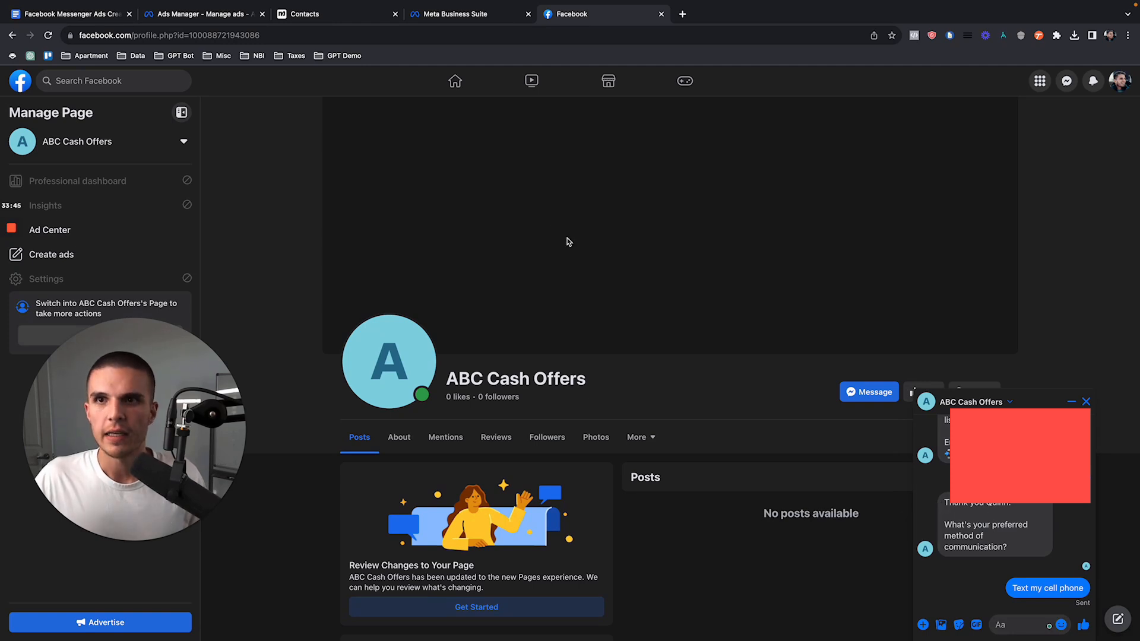
Step: Reload Manychat's contacts, review the answers stored in the test subscriber's record, and close it
left_click(305, 16)
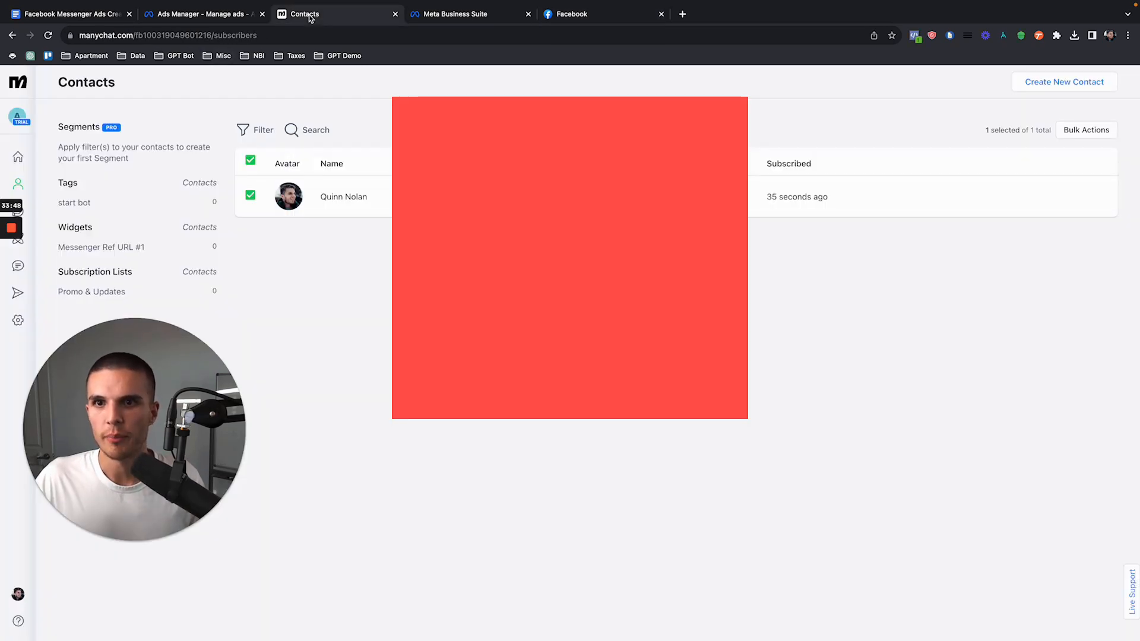
left_click(48, 35)
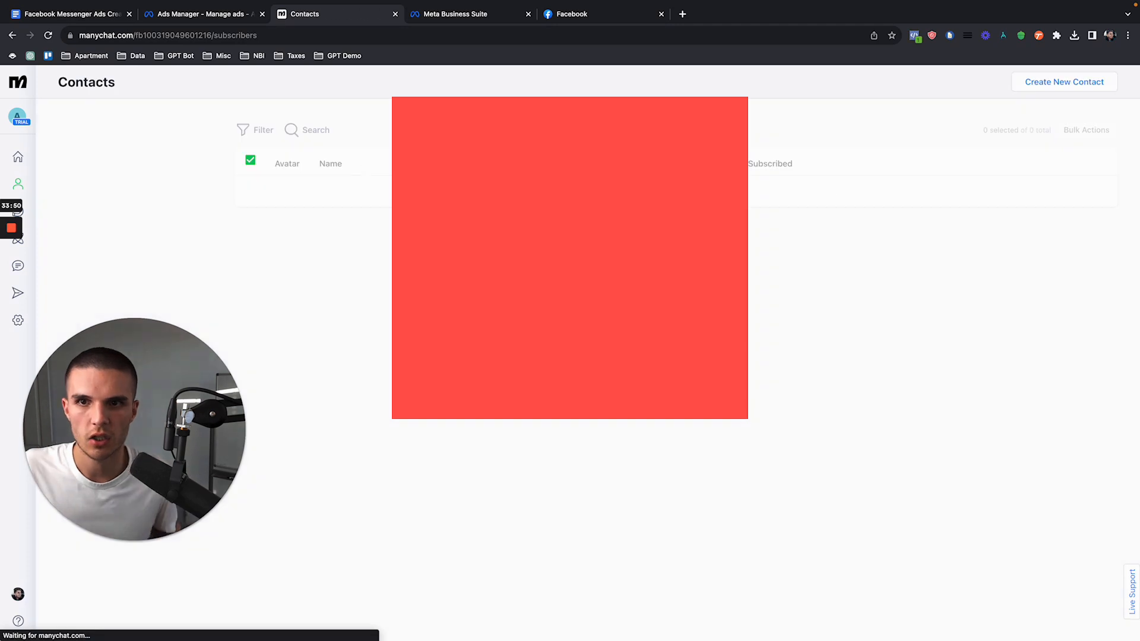
left_click(359, 199)
scroll(570, 250, "down", 5)
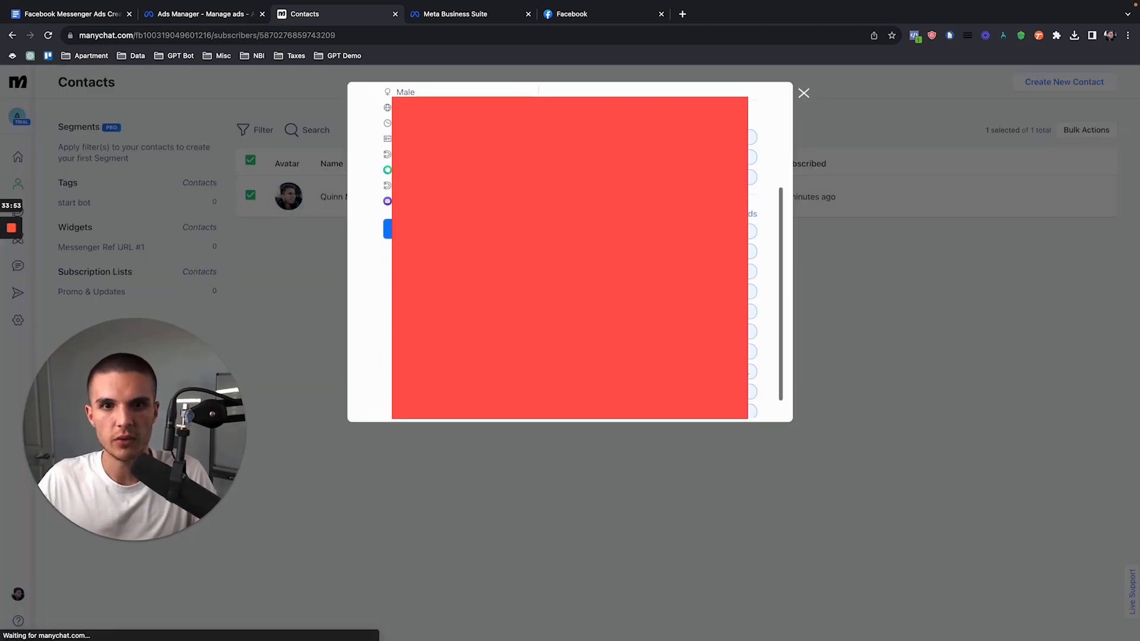
scroll(570, 249, "up", 5)
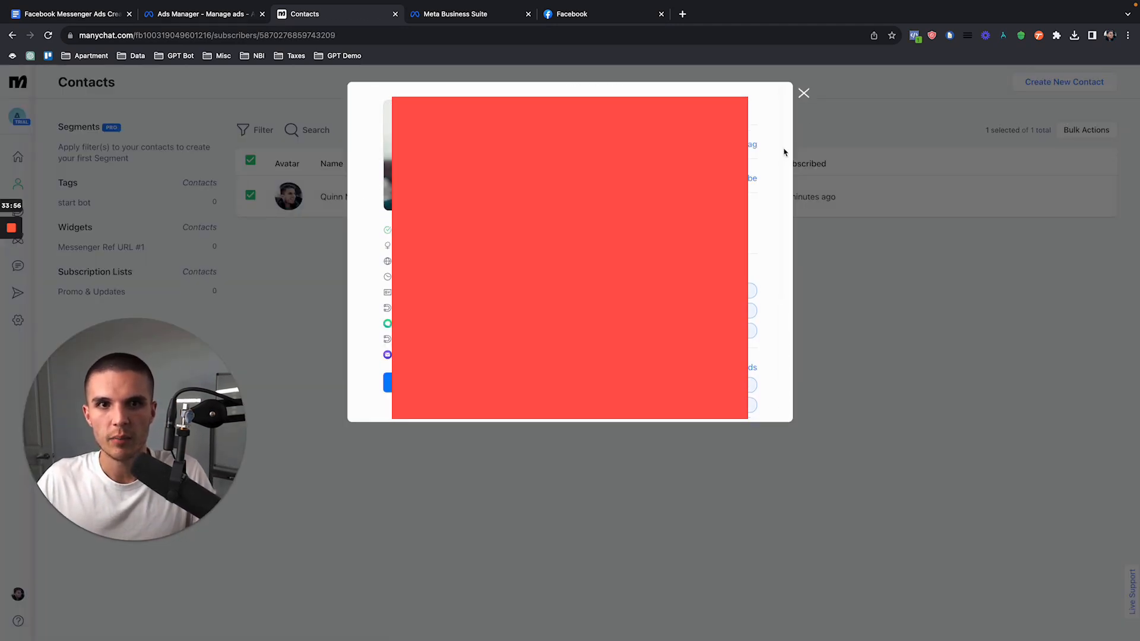
left_click(803, 95)
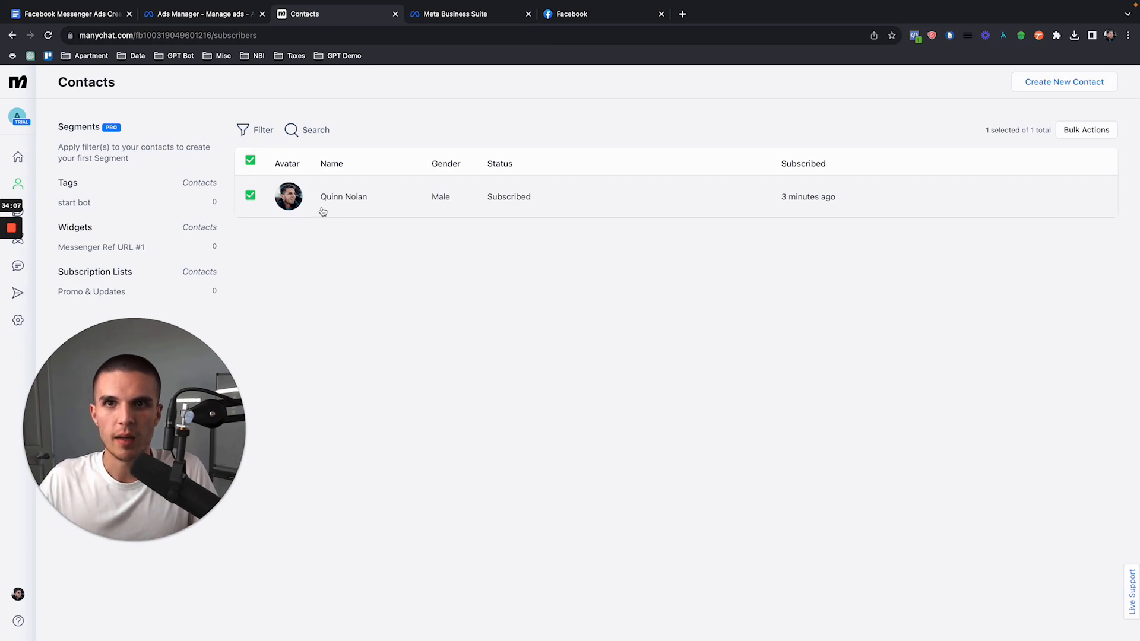
Step: Create a folder named Custom Homes List Build at the root level of Manychat's automation flows
left_click(27, 241)
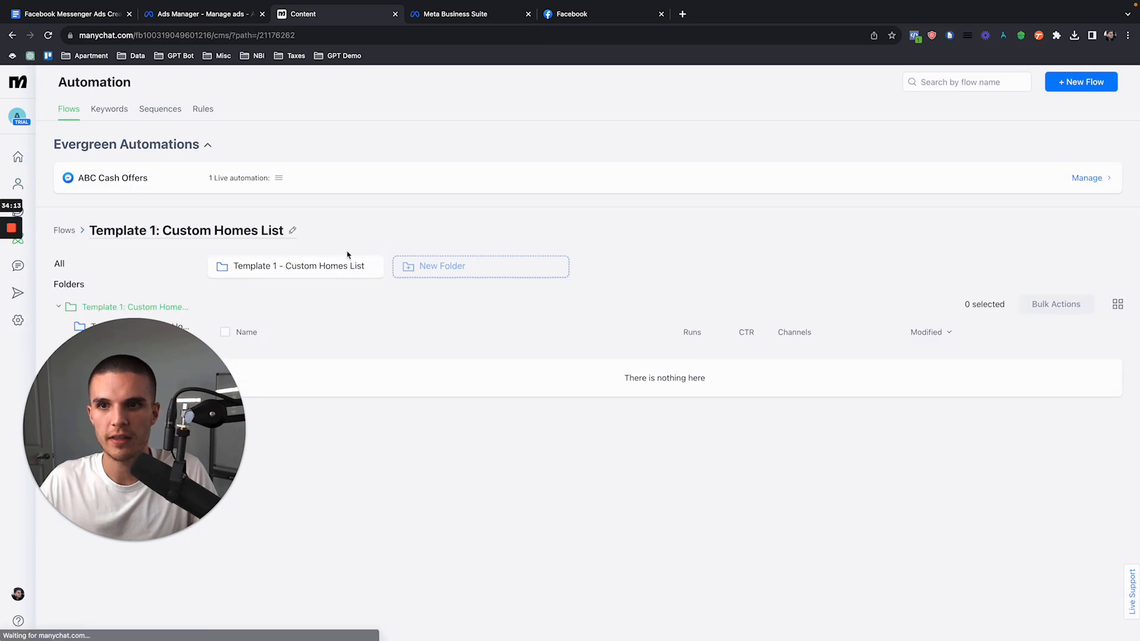
left_click(332, 266)
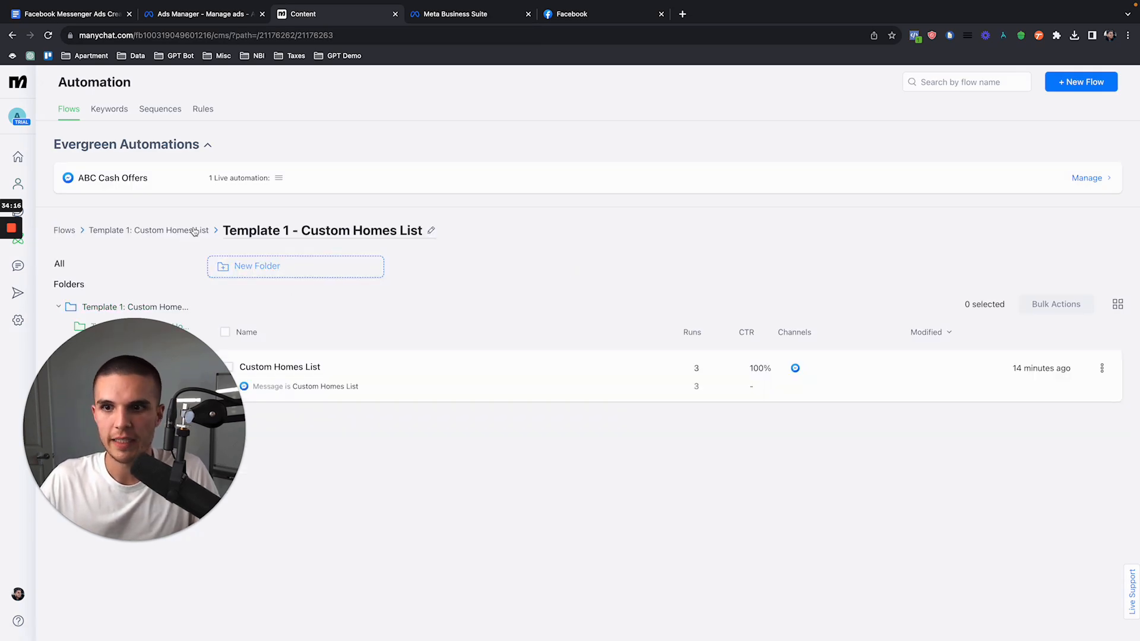
left_click(187, 231)
left_click(65, 230)
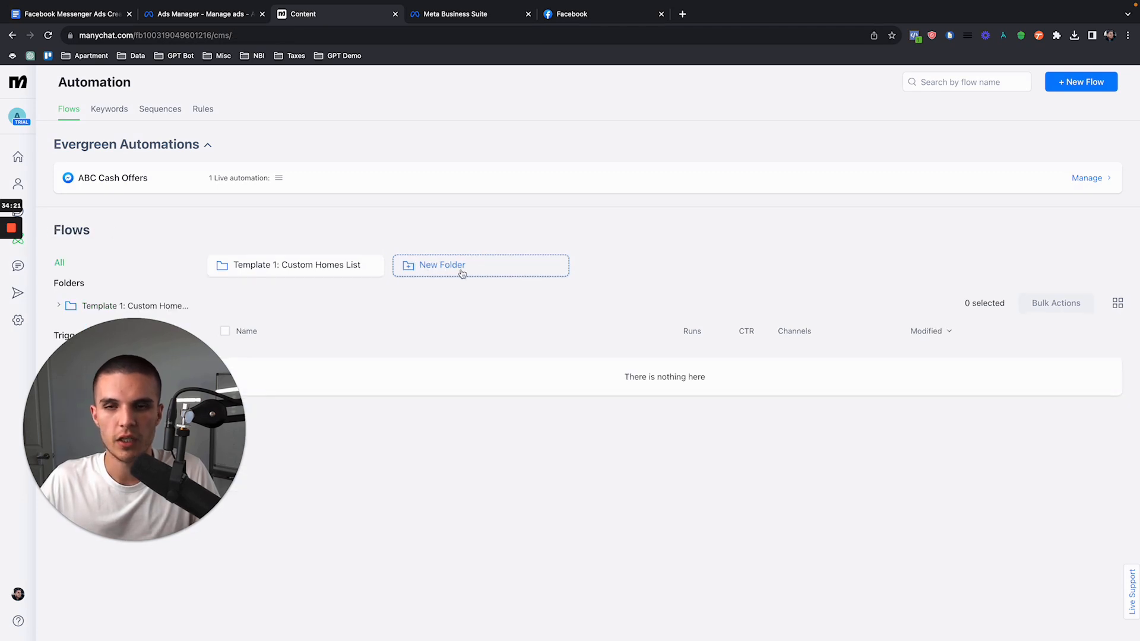
left_click(463, 271)
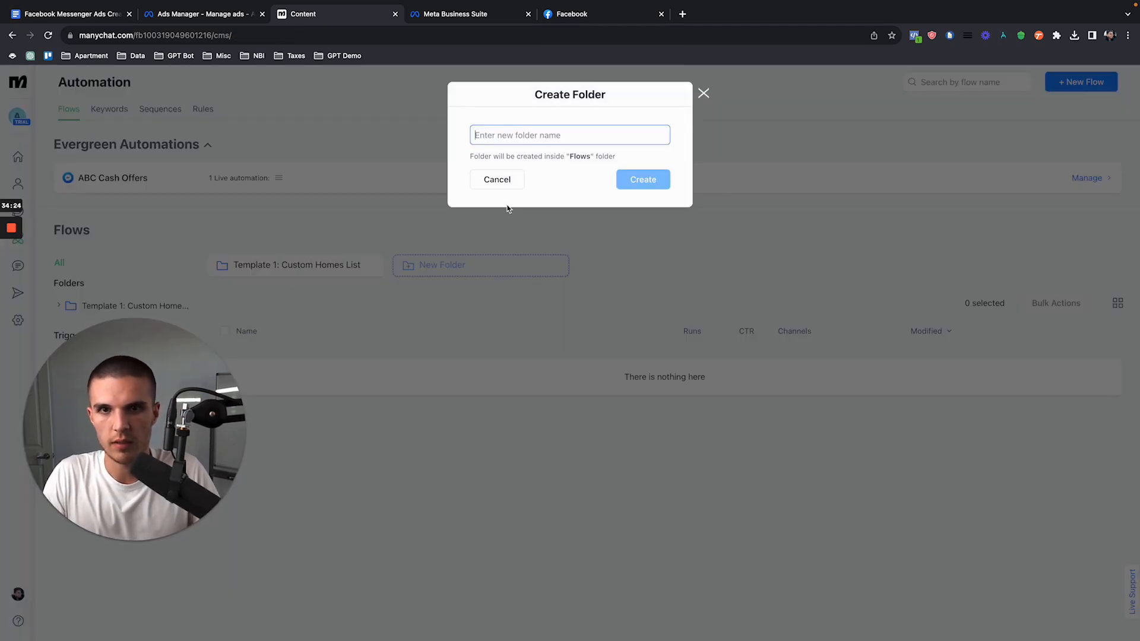
type("Custom Homes List Build")
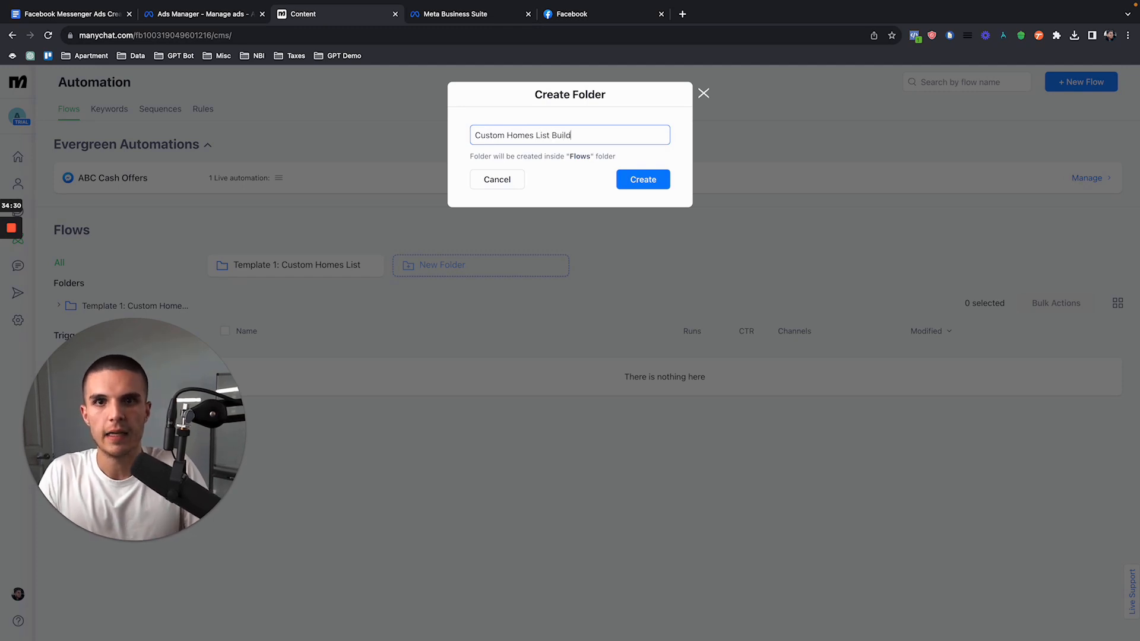
key("Return")
Step: Open the Custom Homes List Build folder and start a new flow from scratch in it
left_click(349, 270)
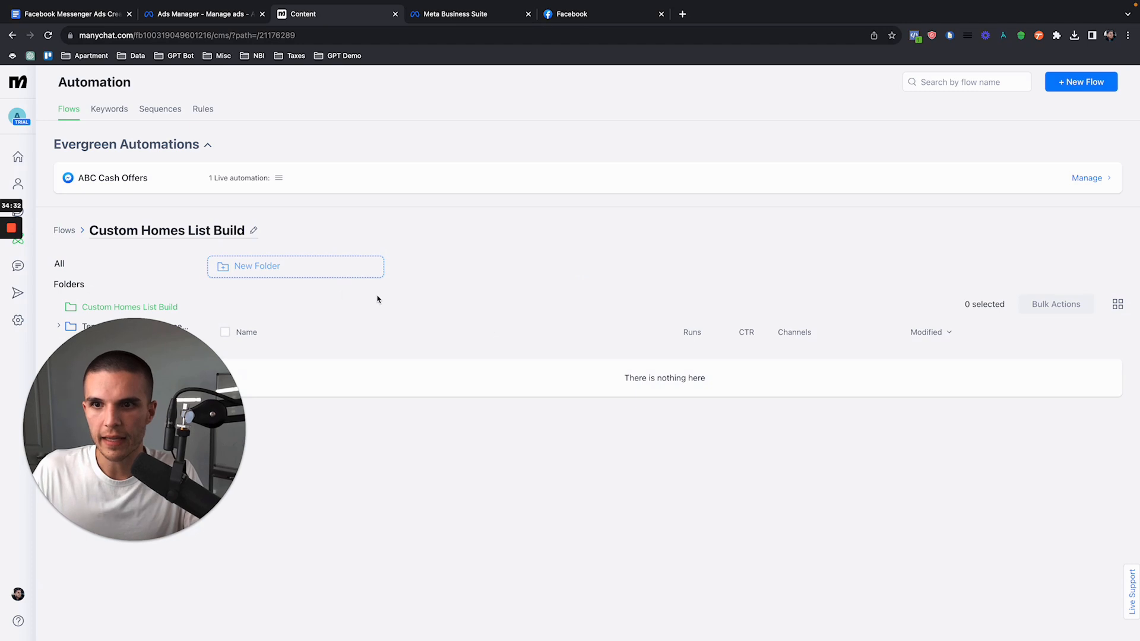
left_click(1080, 82)
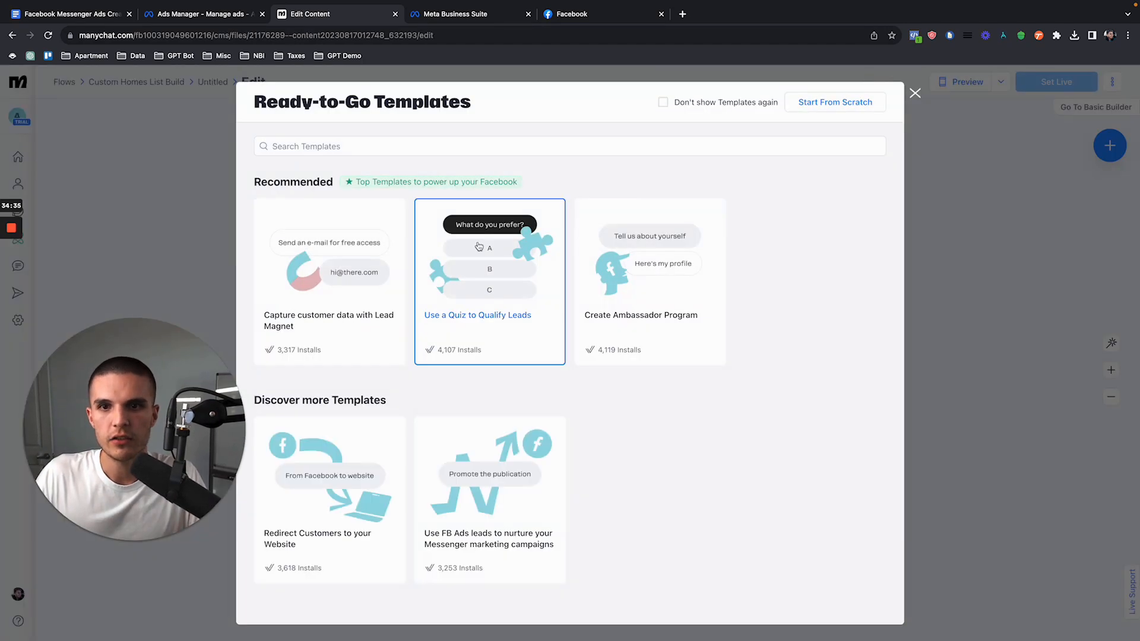
left_click(848, 102)
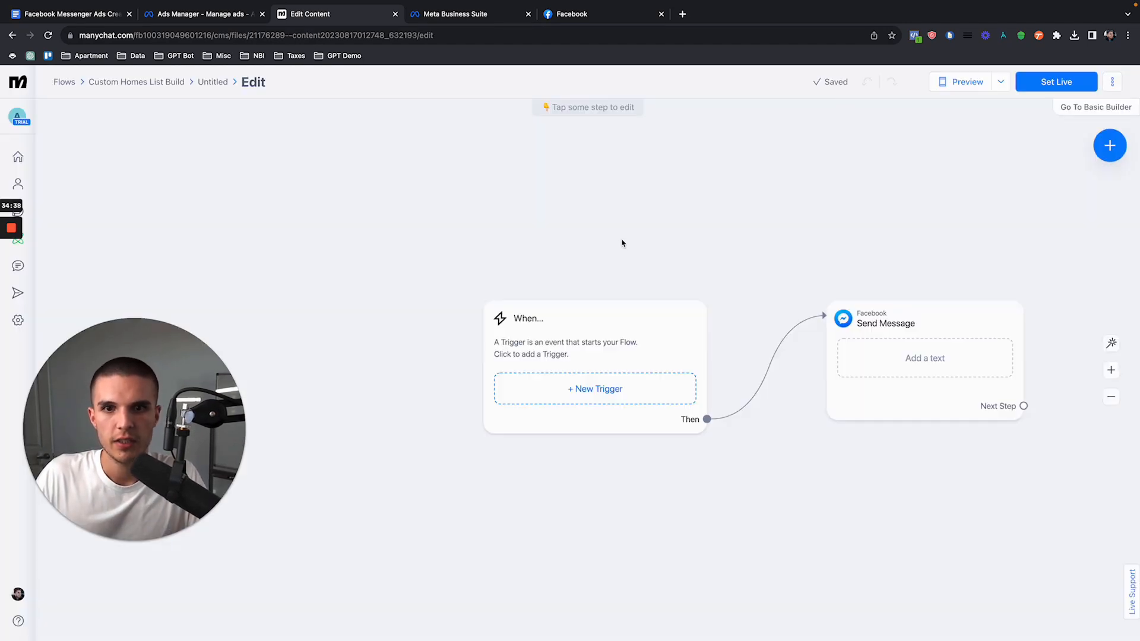
Step: Try to add a Messenger Keyword trigger that starts the flow when a message contains Demo Message
left_click(540, 339)
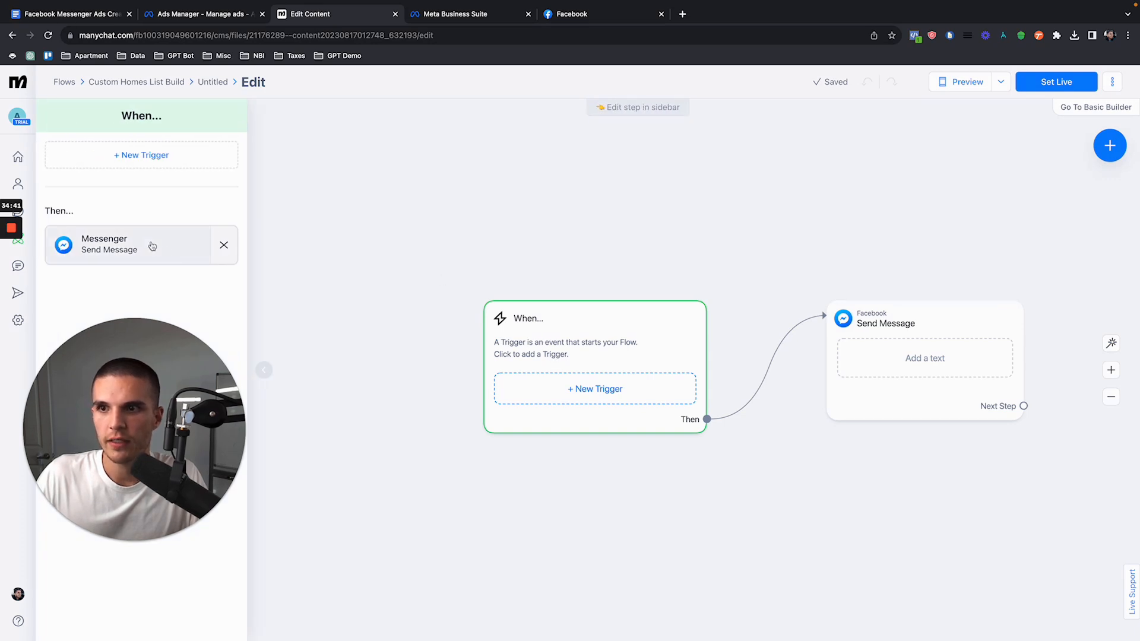
left_click(150, 159)
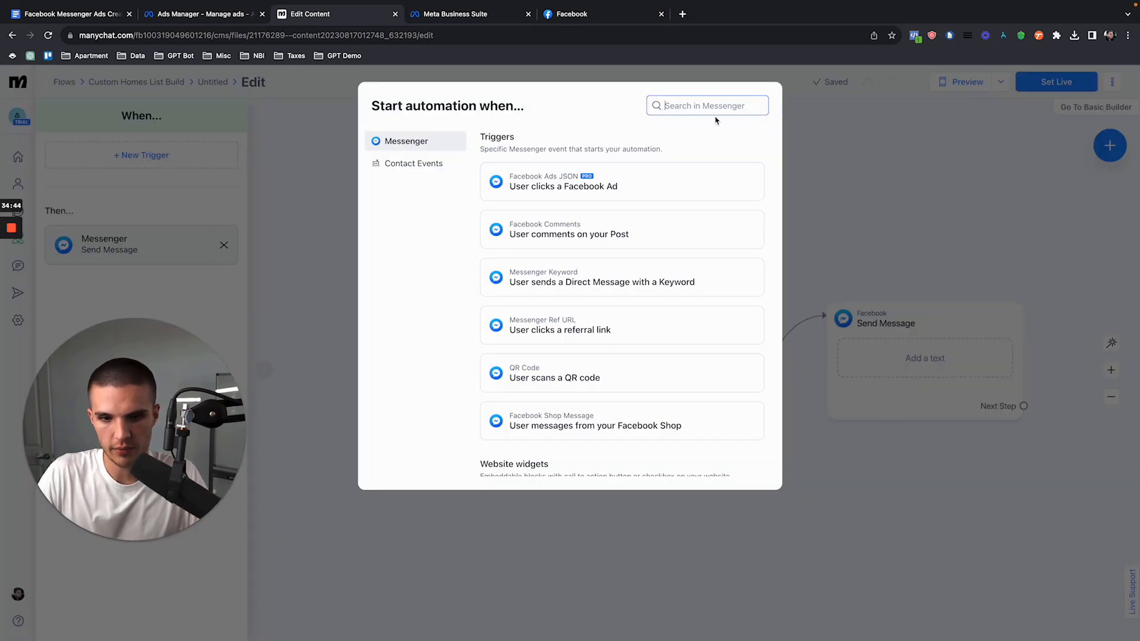
type("keyword")
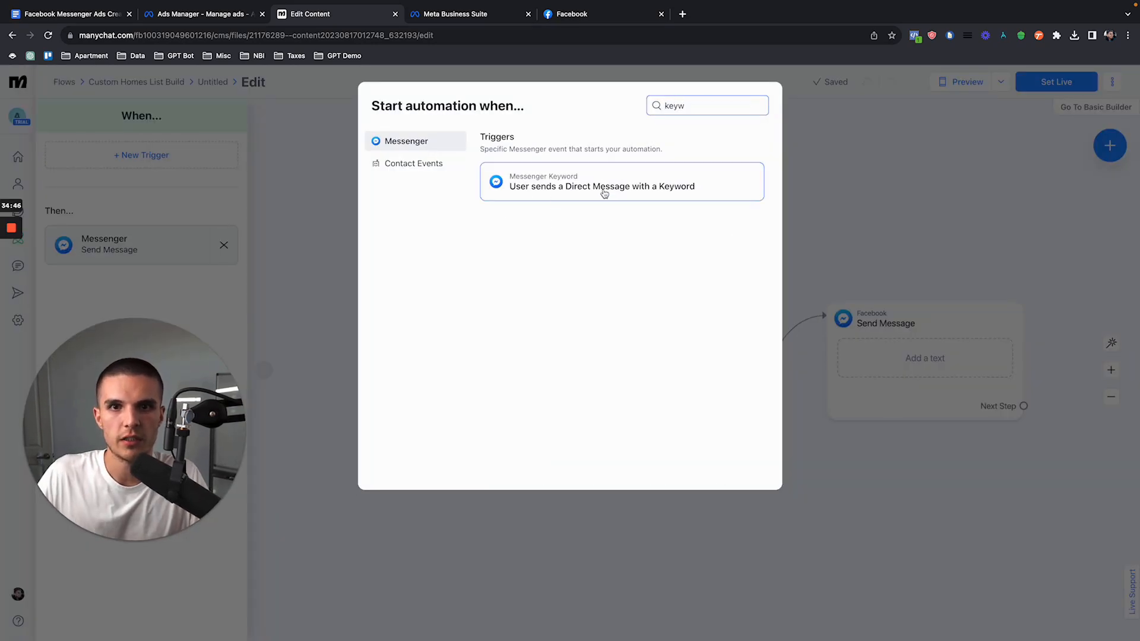
left_click(602, 190)
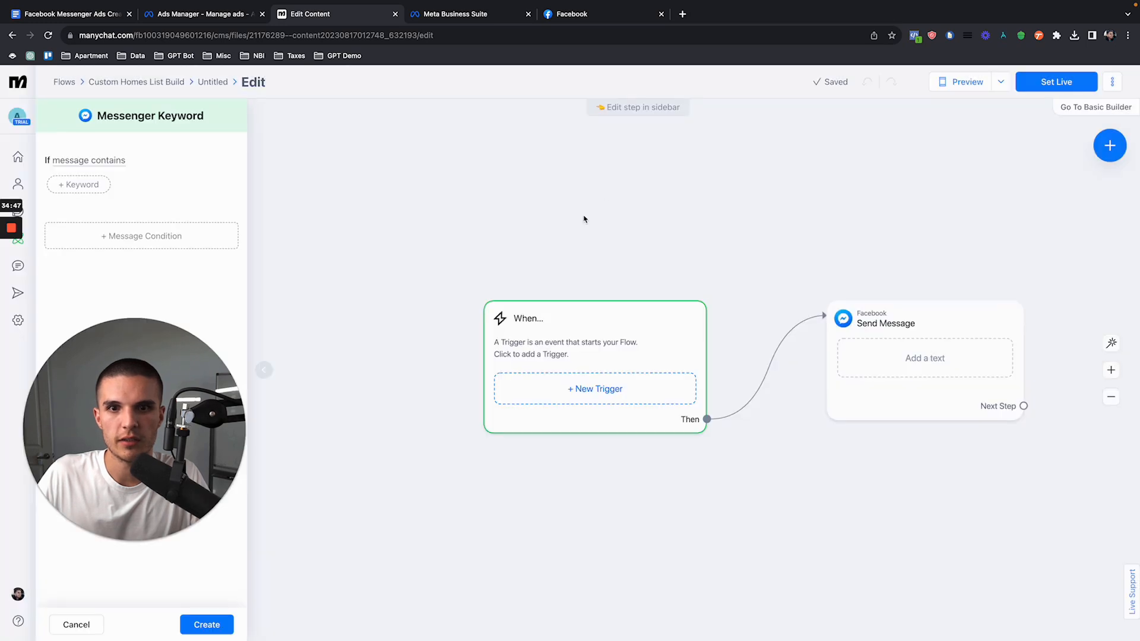
left_click(122, 165)
left_click(91, 200)
left_click(104, 162)
left_click(89, 198)
left_click(87, 191)
type("Demo")
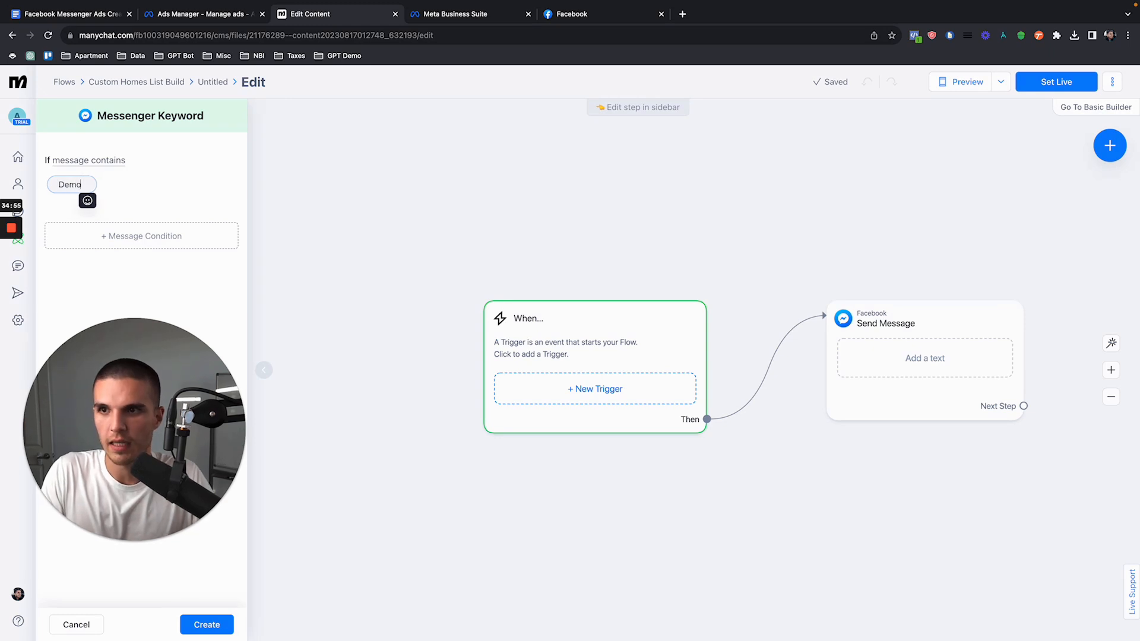
type(" Message")
left_click(185, 204)
Step: Try to set the flow live and open the Send Message step's empty text block for editing
left_click(1054, 82)
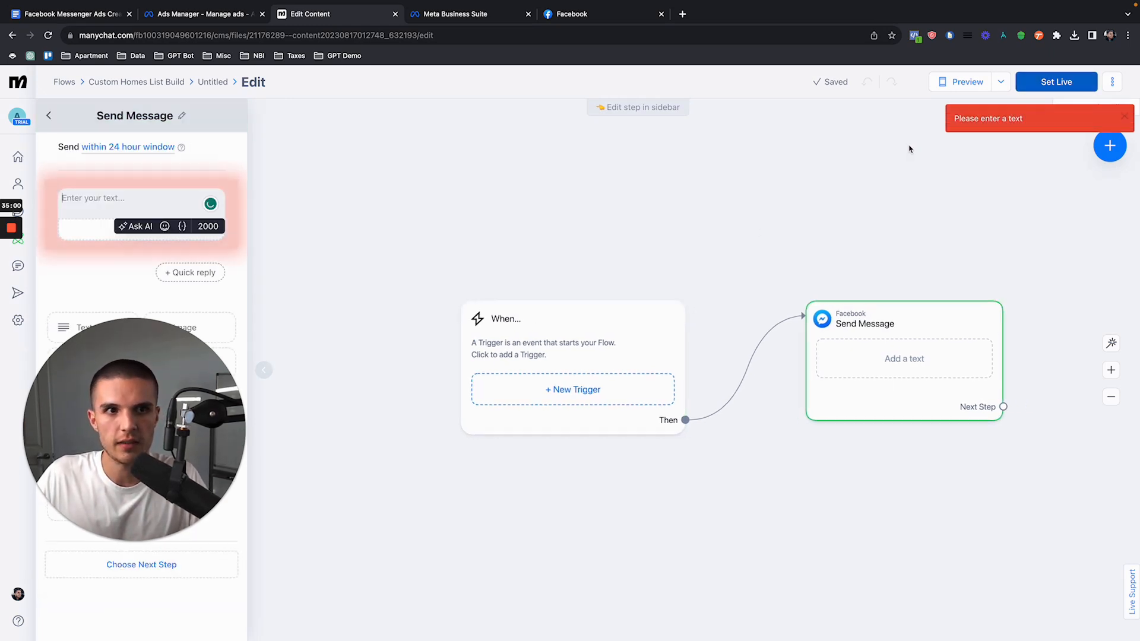
left_click(100, 202)
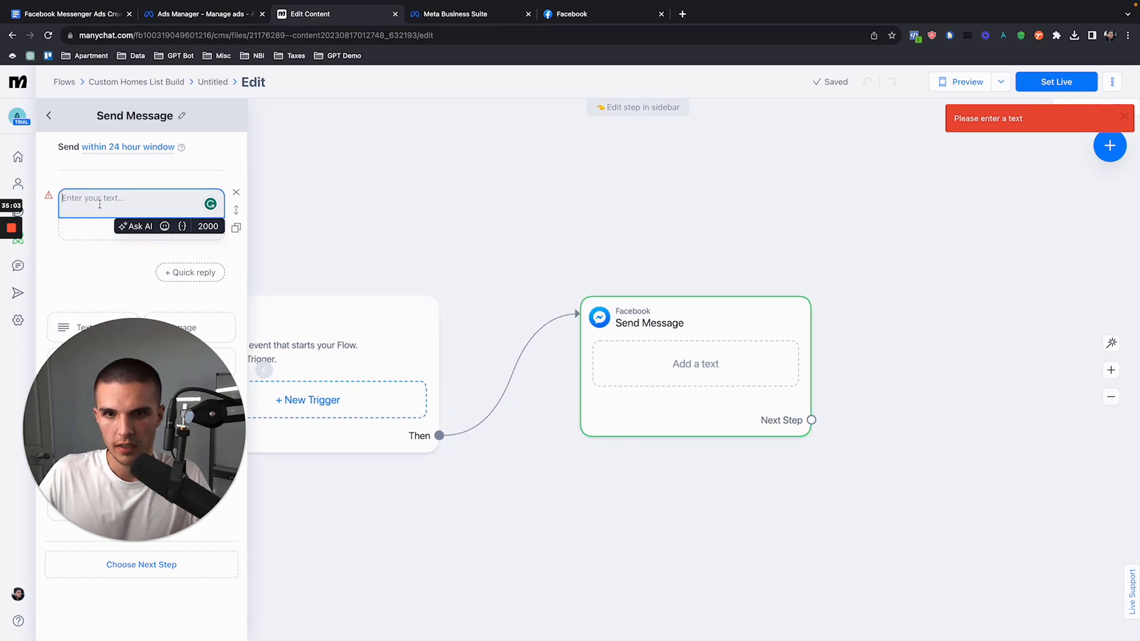
left_click_drag(98, 421, 776, 421)
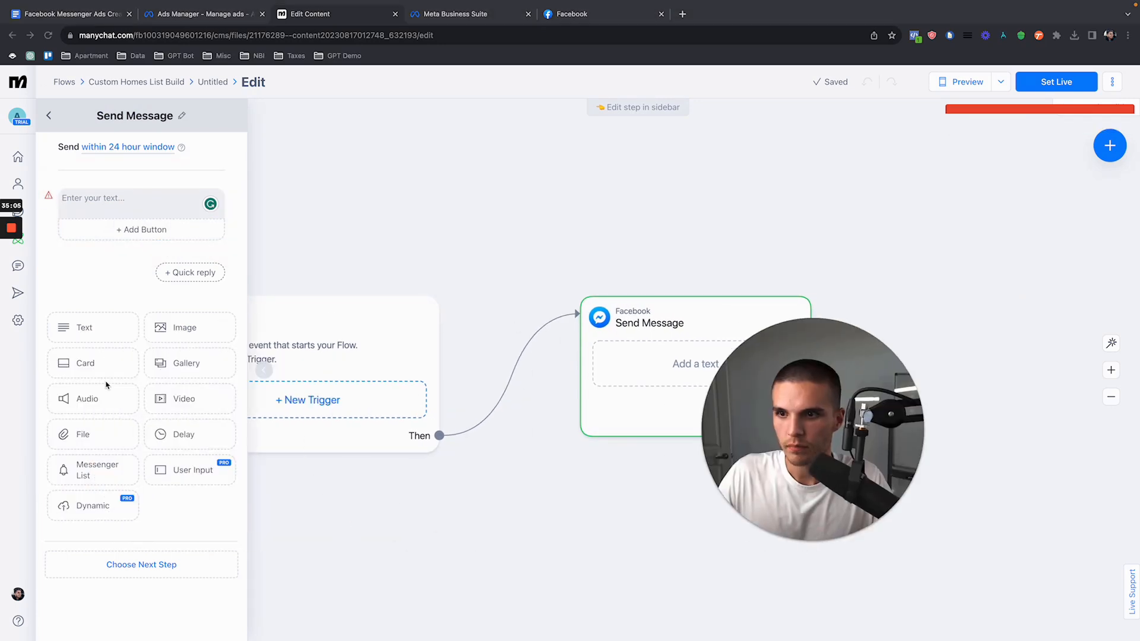
left_click(125, 224)
left_click(81, 199)
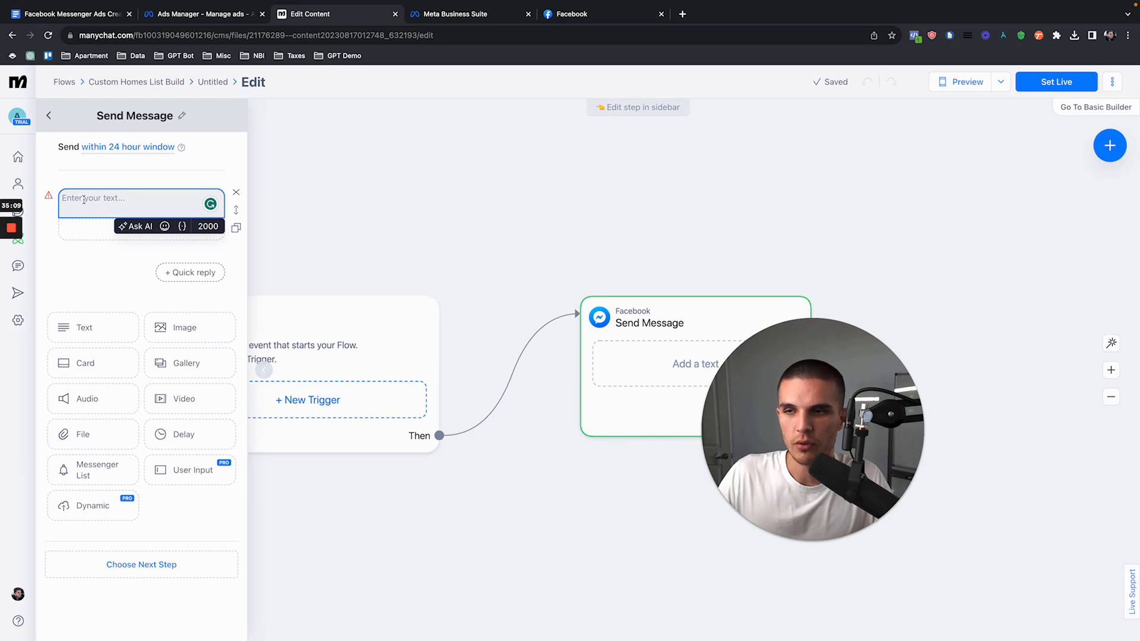
left_click(133, 226)
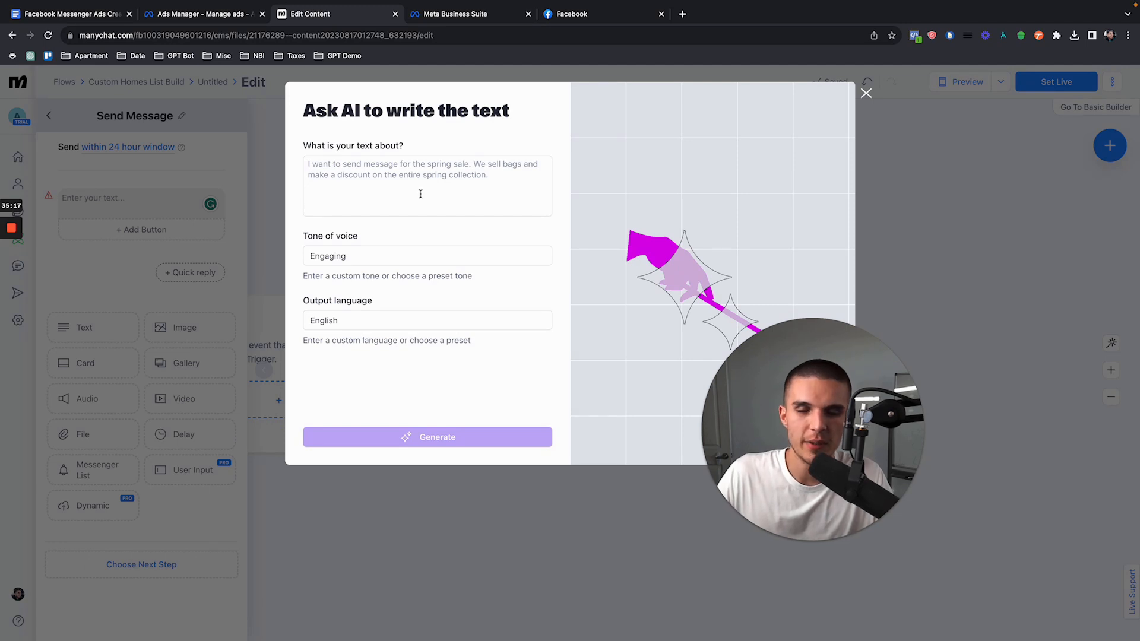
left_click(866, 93)
left_click(110, 198)
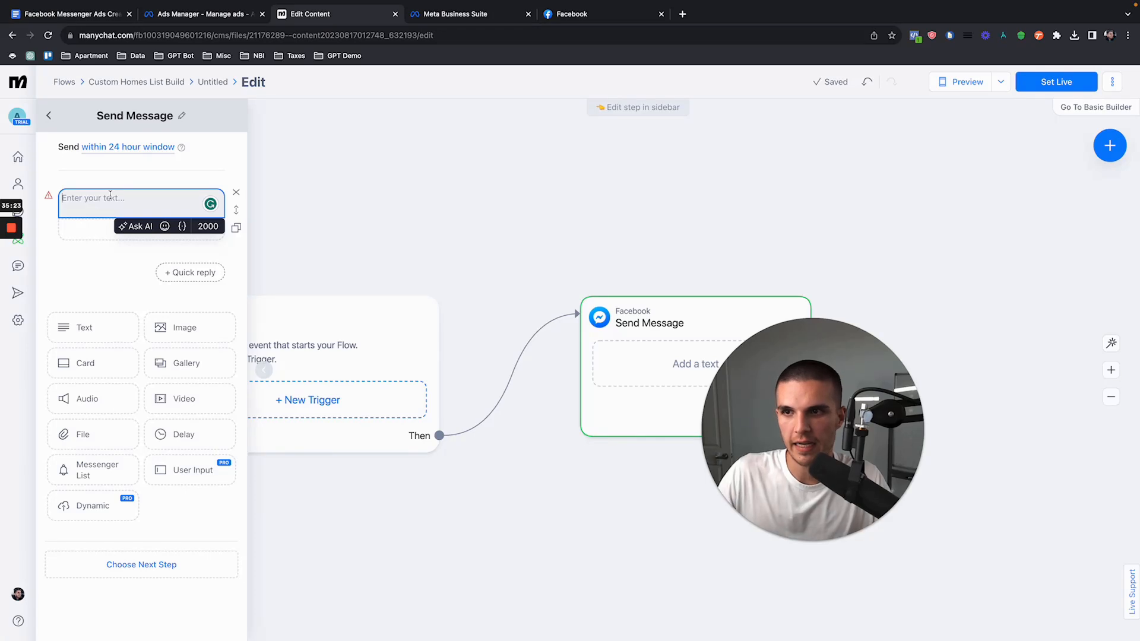
type("Wha")
key("BackSpace")
key("BackSpace")
key("BackSpace")
Step: Start the Send Message text with the greeting "Hi" followed by the First Name system field
left_click(182, 226)
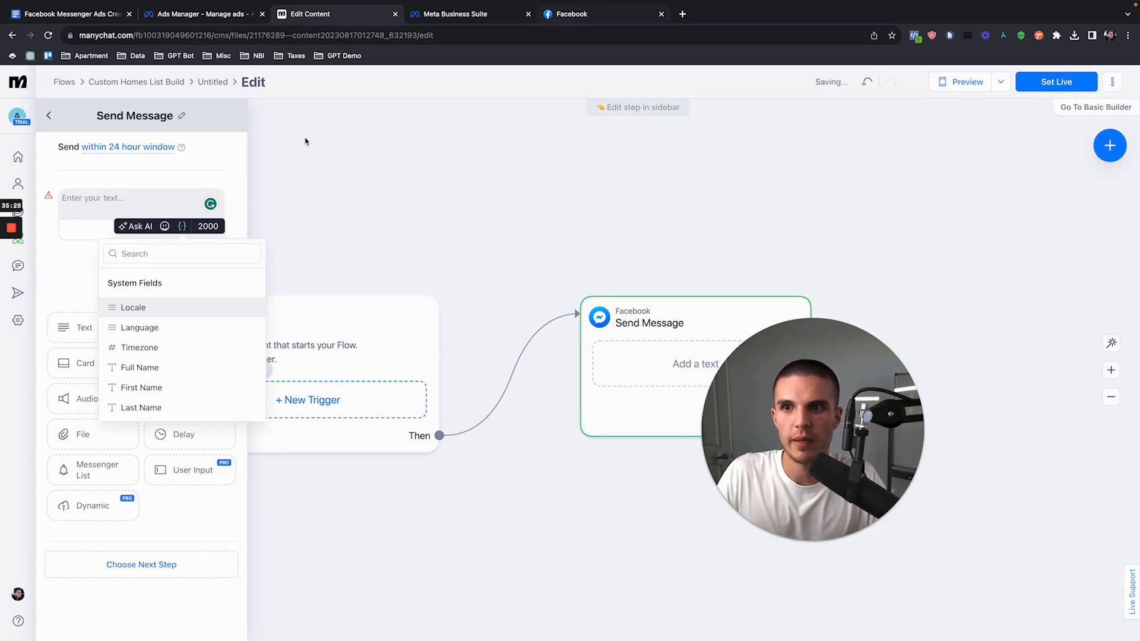
type("first")
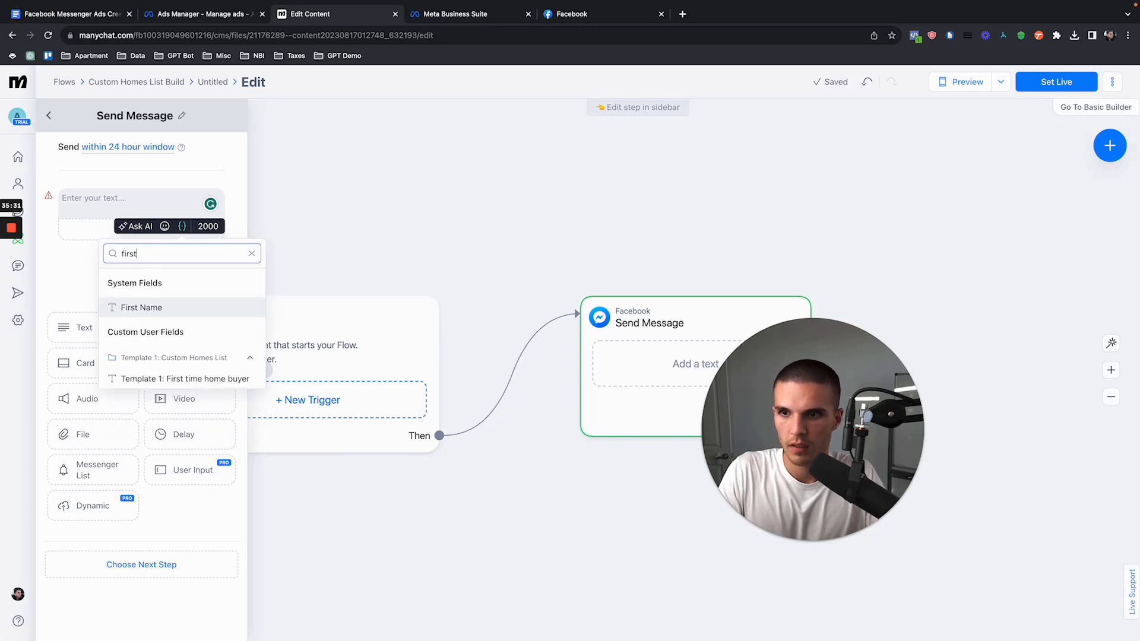
left_click(150, 307)
type("Hi")
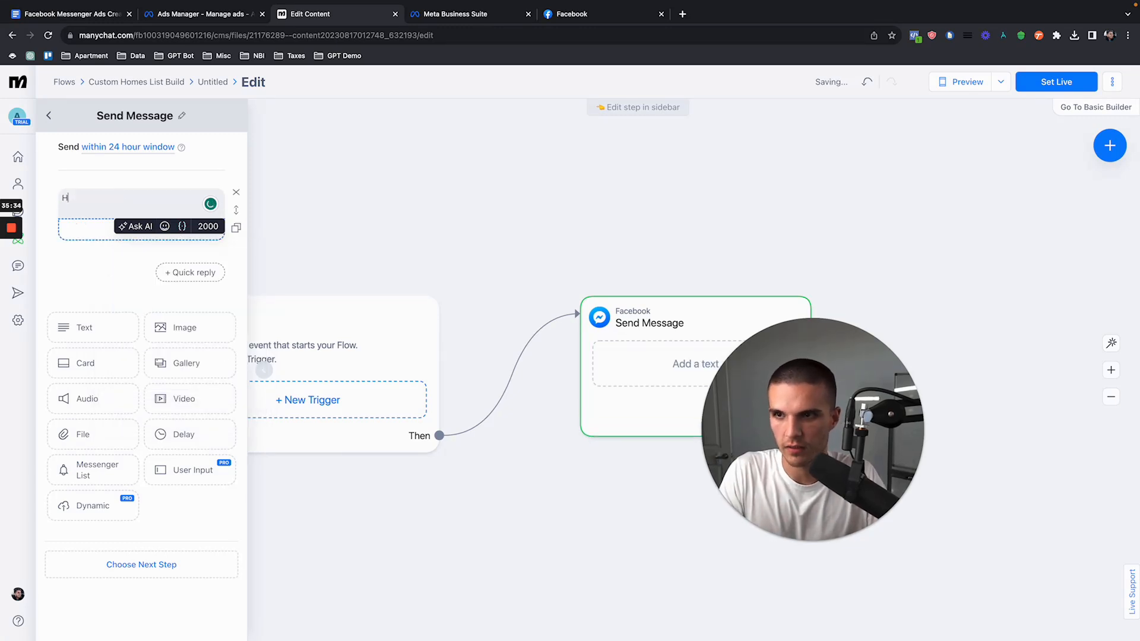
left_click(184, 227)
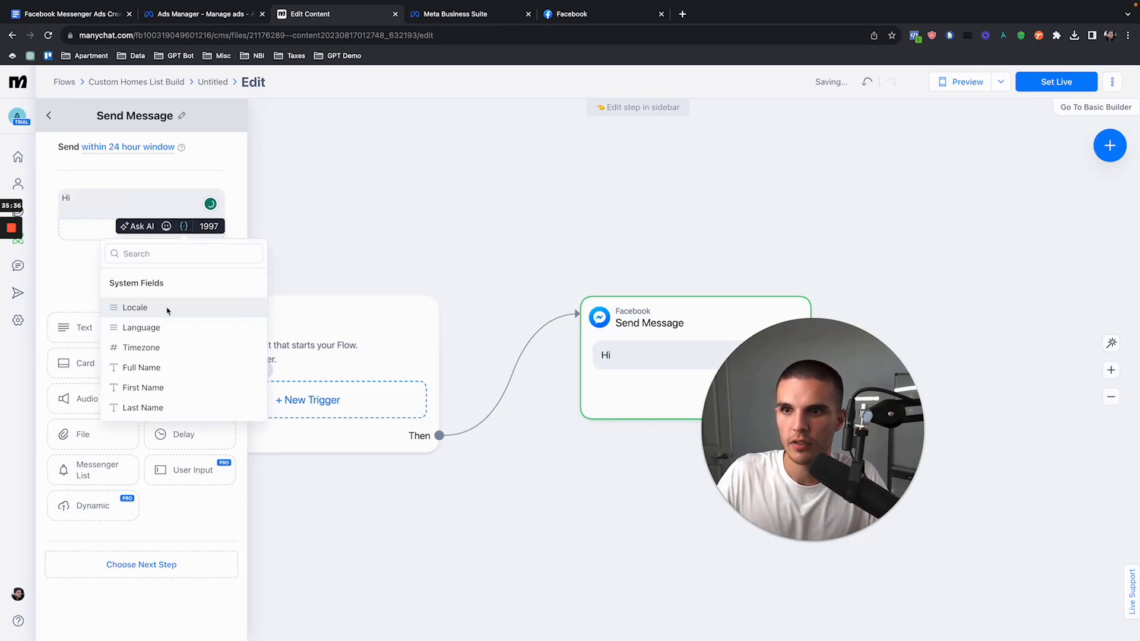
left_click(160, 386)
Step: Complete the message after the First Name field with "! How many bedrooms are you looking for?"
type("! How manty b")
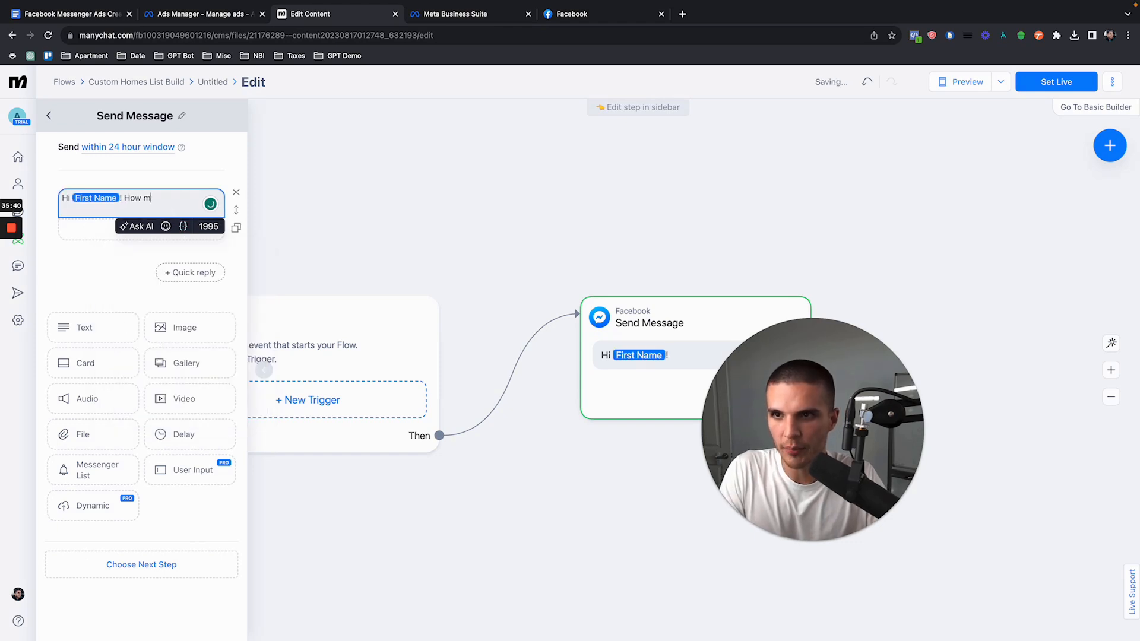
key("BackSpace")
key("BackSpace")
key("BackSpace")
key("BackSpace")
type("y bedrooms are you looking for?")
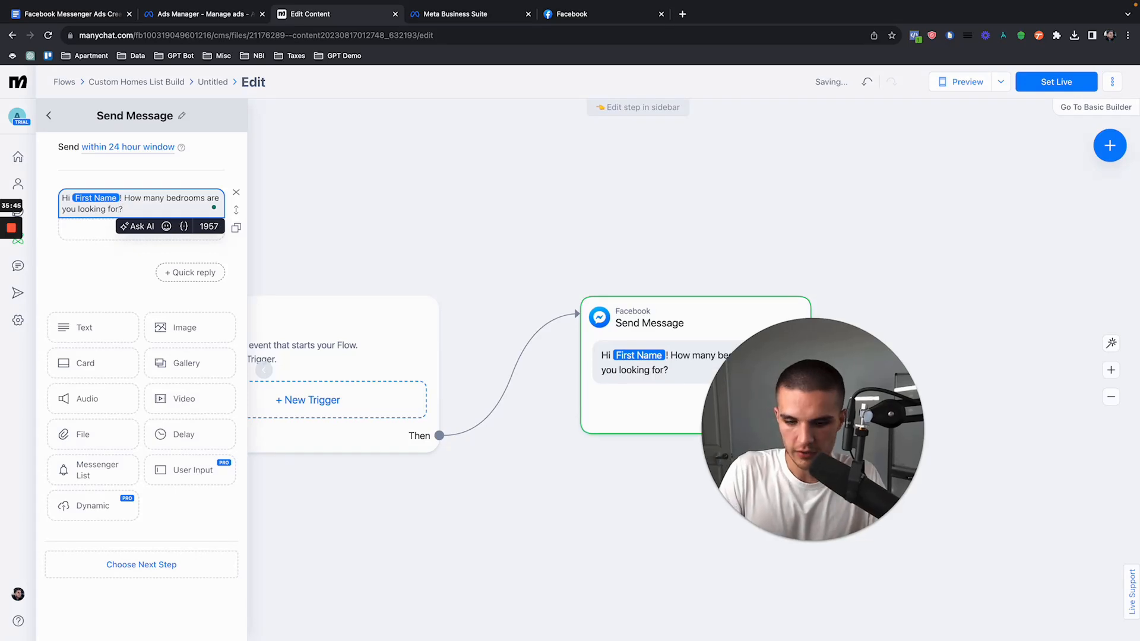
Step: Copy the whole bedroom question with its greeting and delete the text block from the Send Message step
key("ctrl+a")
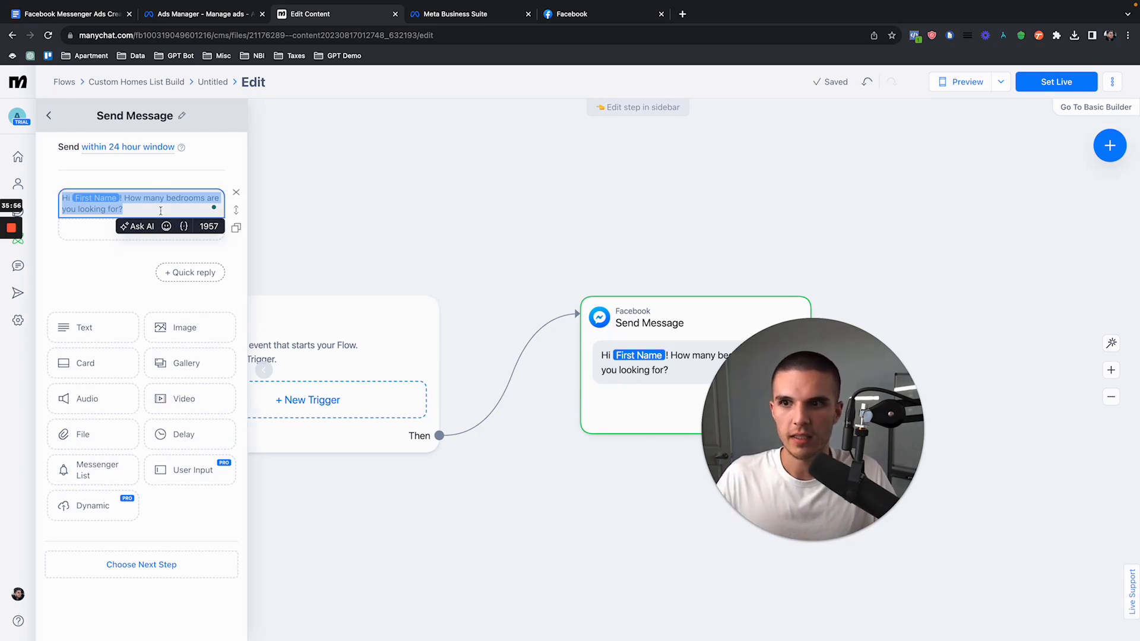
left_click_drag(231, 193, 126, 210)
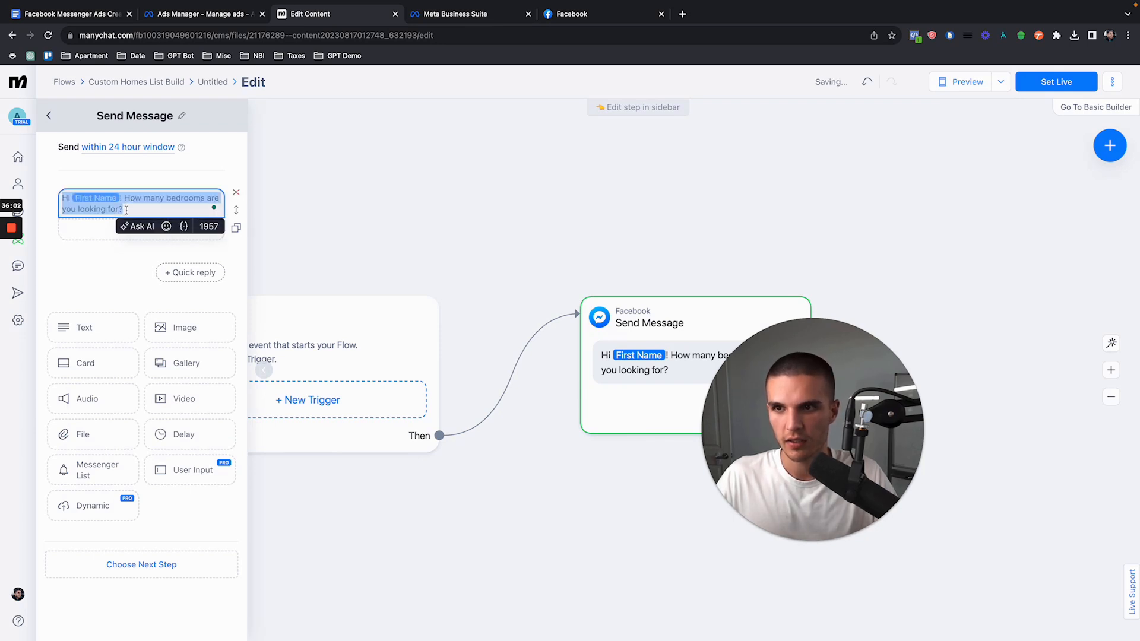
left_click(236, 192)
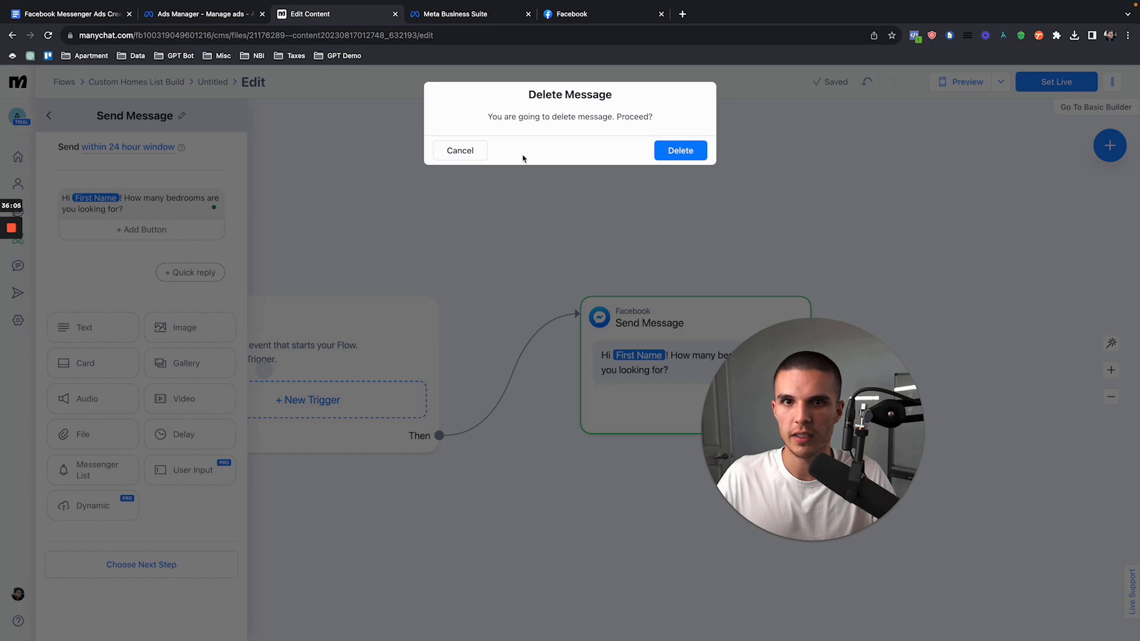
left_click(461, 155)
left_click(124, 209)
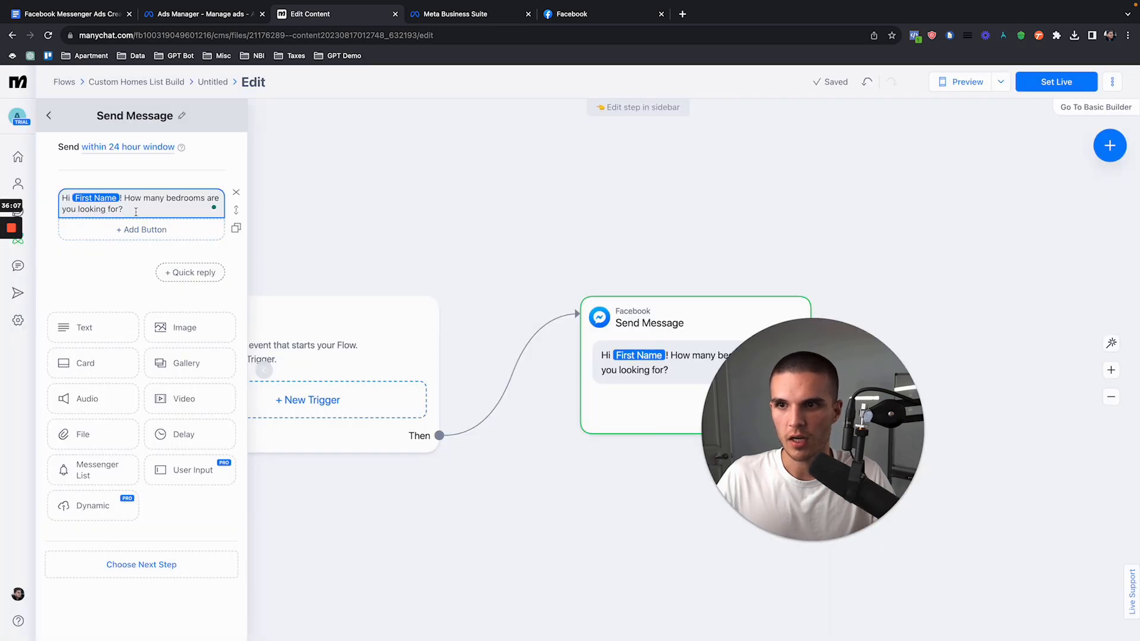
left_click(69, 204, "shift")
left_click(60, 201, "shift")
key("ctrl+c")
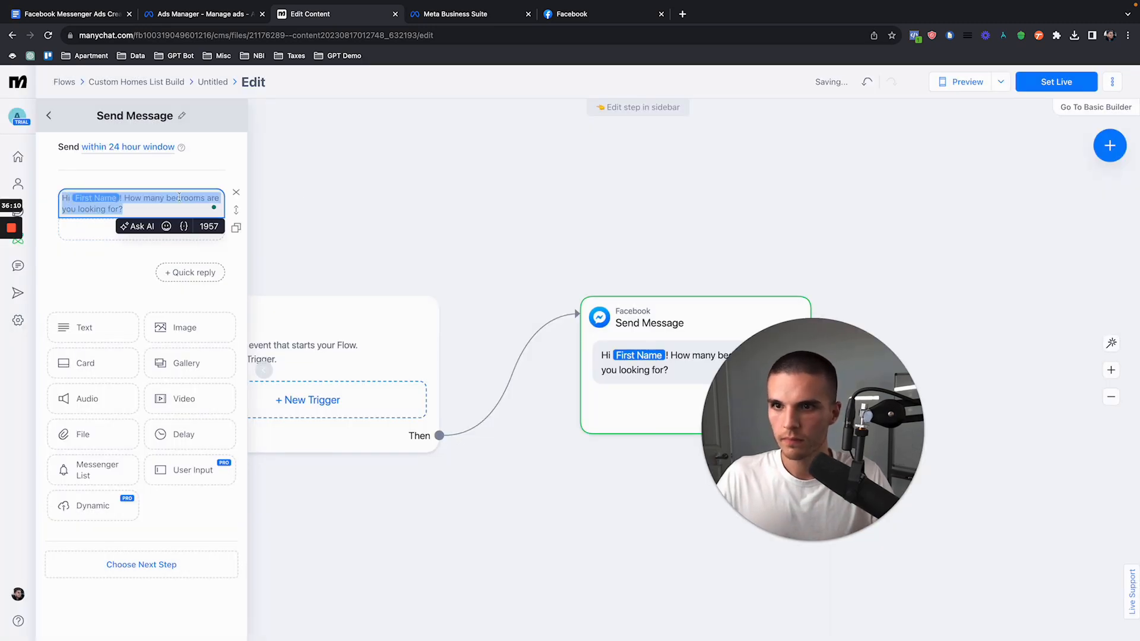
left_click(236, 193)
left_click(669, 151)
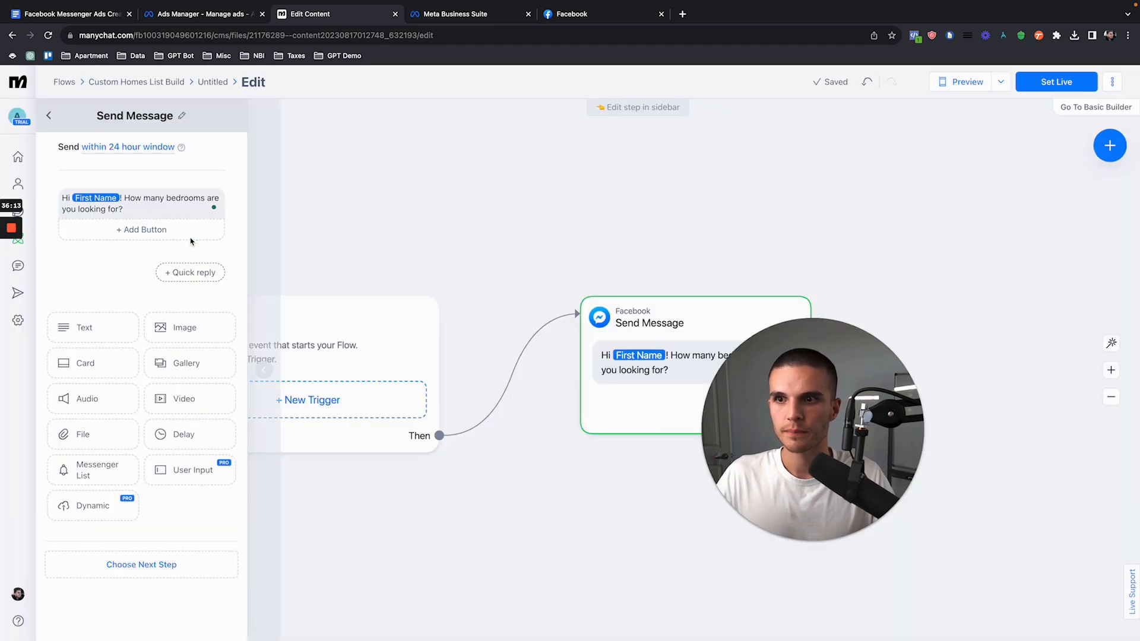
Step: Add a User Input block to the Send Message step and paste the copied bedroom question into it
left_click(188, 411)
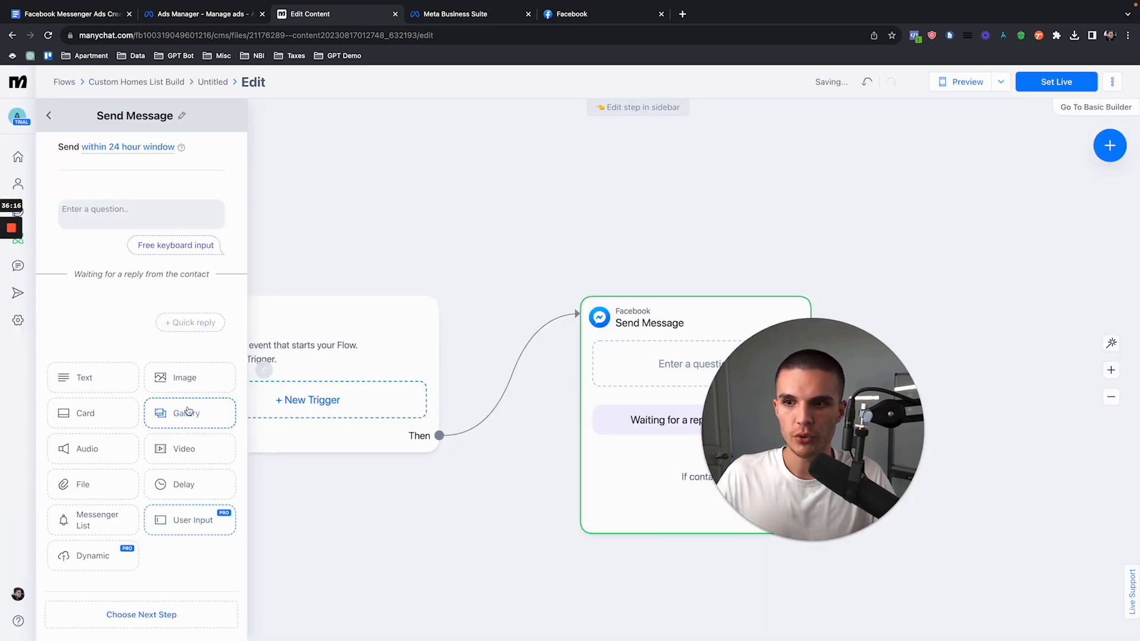
left_click(122, 210)
key("ctrl+v")
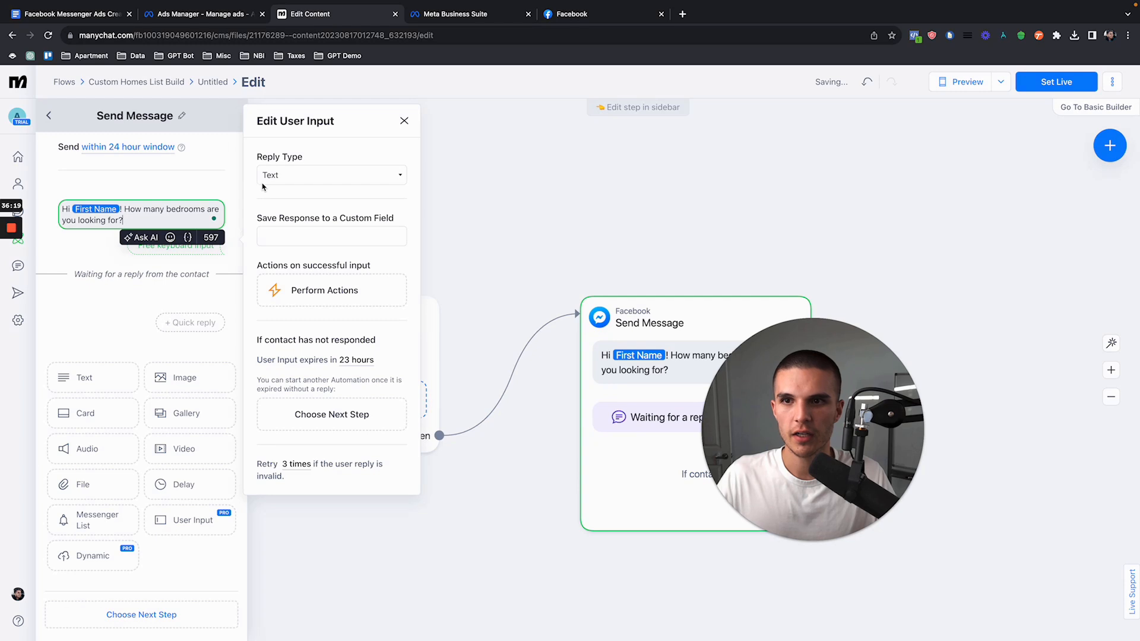
Step: Set the bedroom question's reply type to Multiple Choice and review its retry message and skip settings
left_click(340, 178)
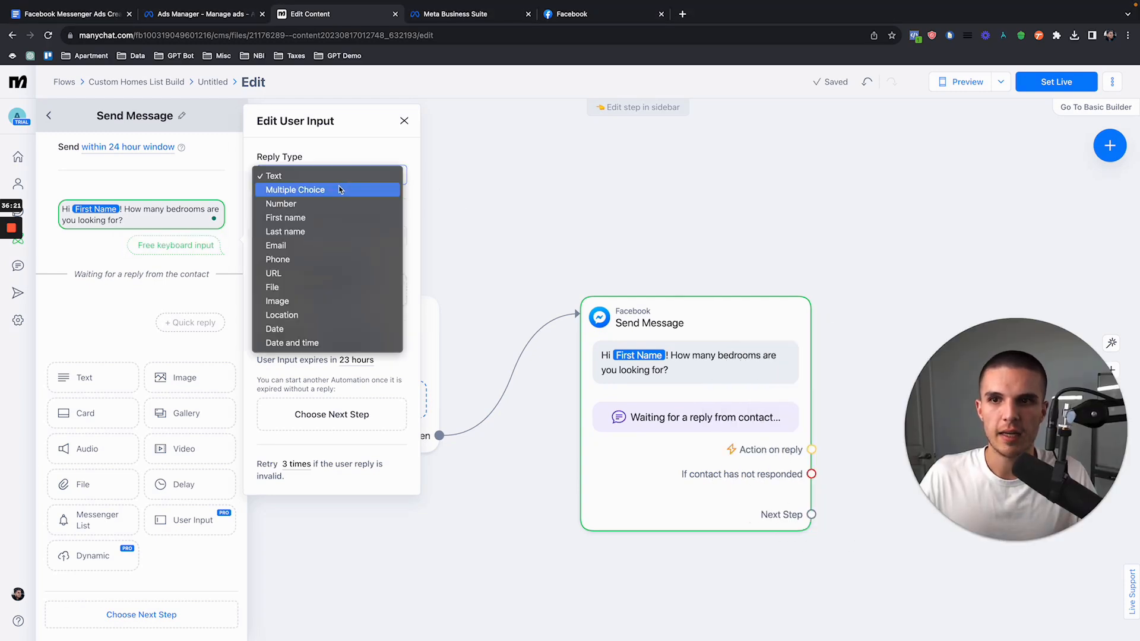
left_click(320, 189)
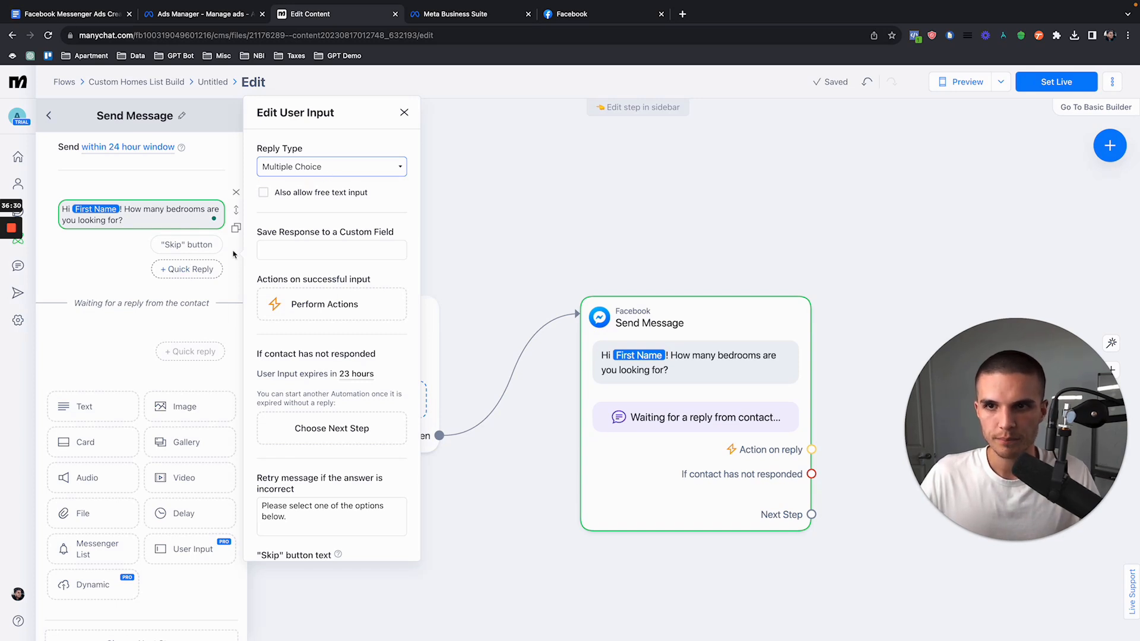
left_click(297, 169)
left_click(293, 168)
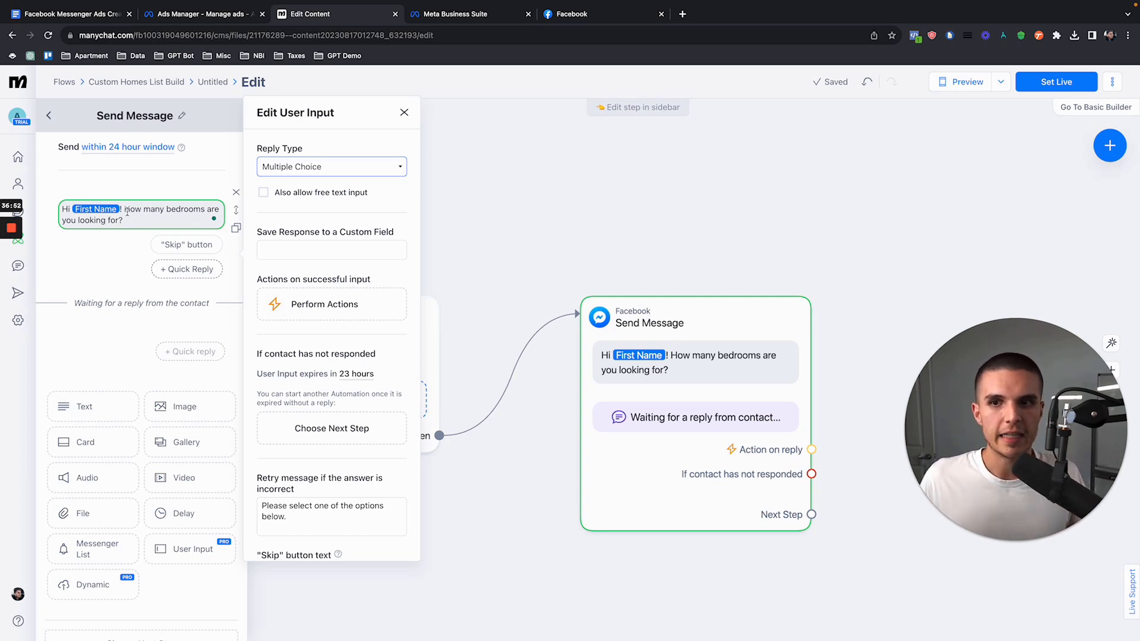
triple_click(307, 523)
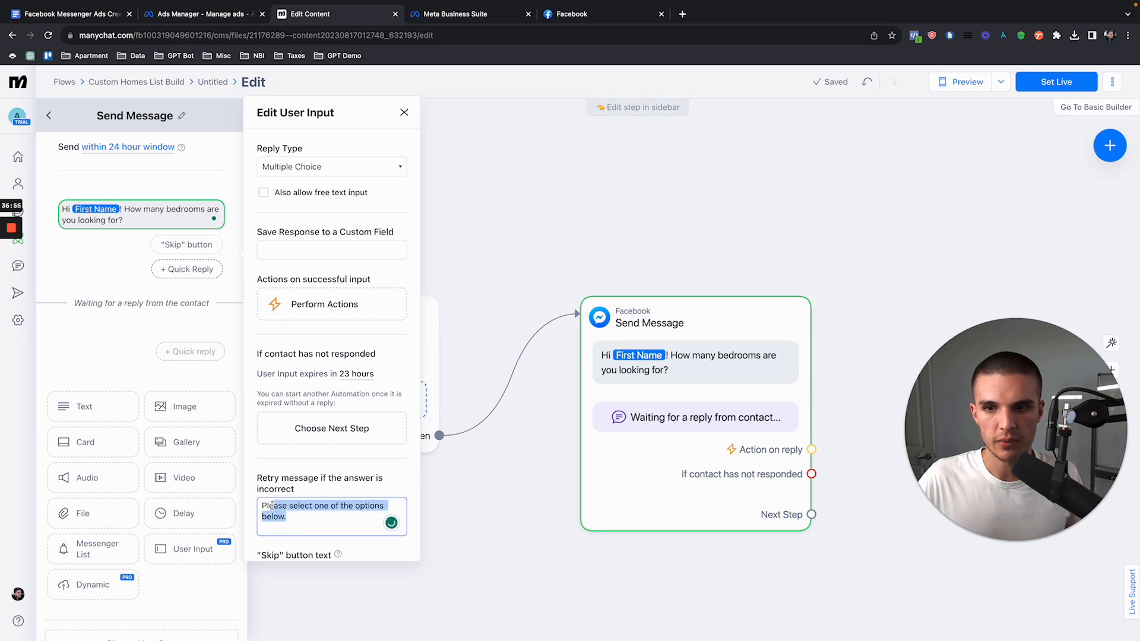
scroll(307, 531, "down", 1)
scroll(306, 530, "up", 1)
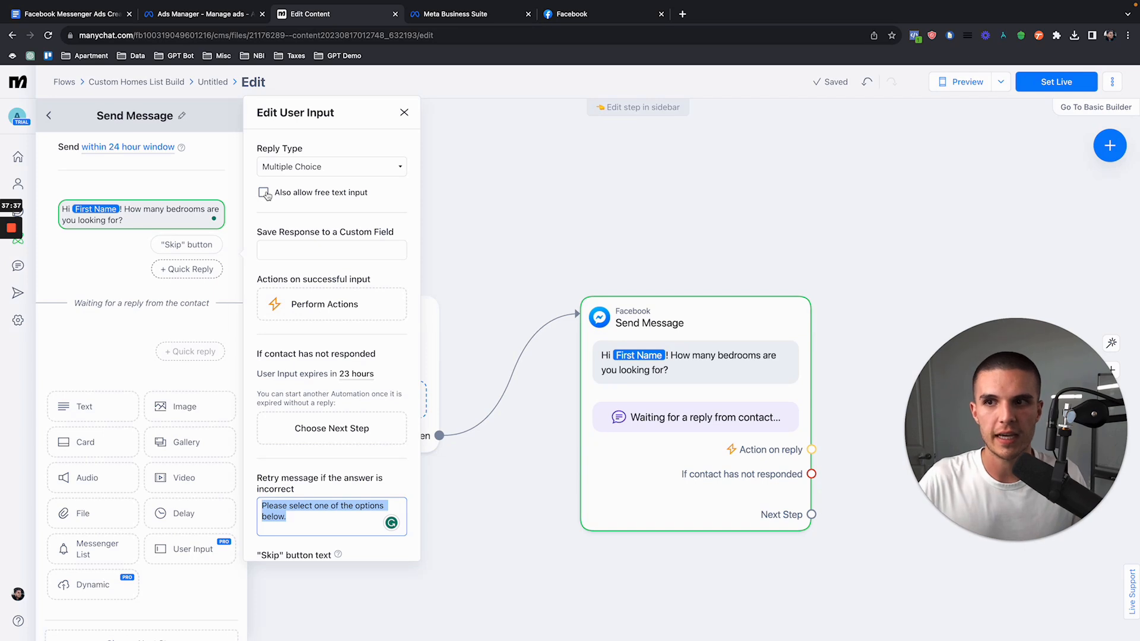
scroll(270, 327, "down", 2)
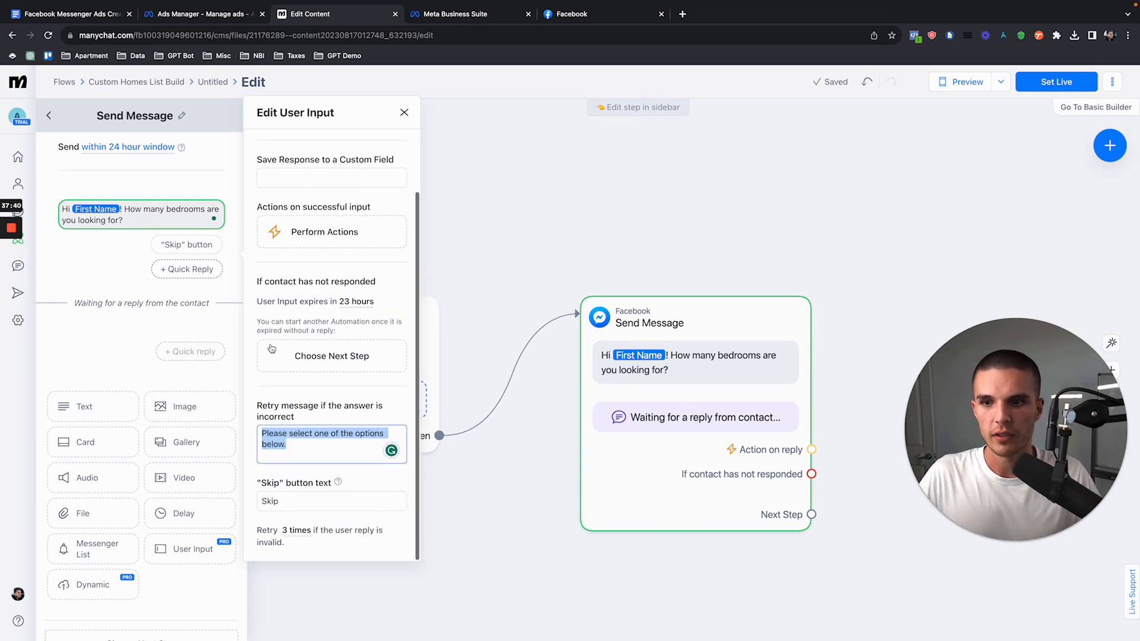
Step: Add a "1 Bedroom" quick reply with the number 1 emoji as its icon, and close the user input settings
left_click(186, 269)
type("1")
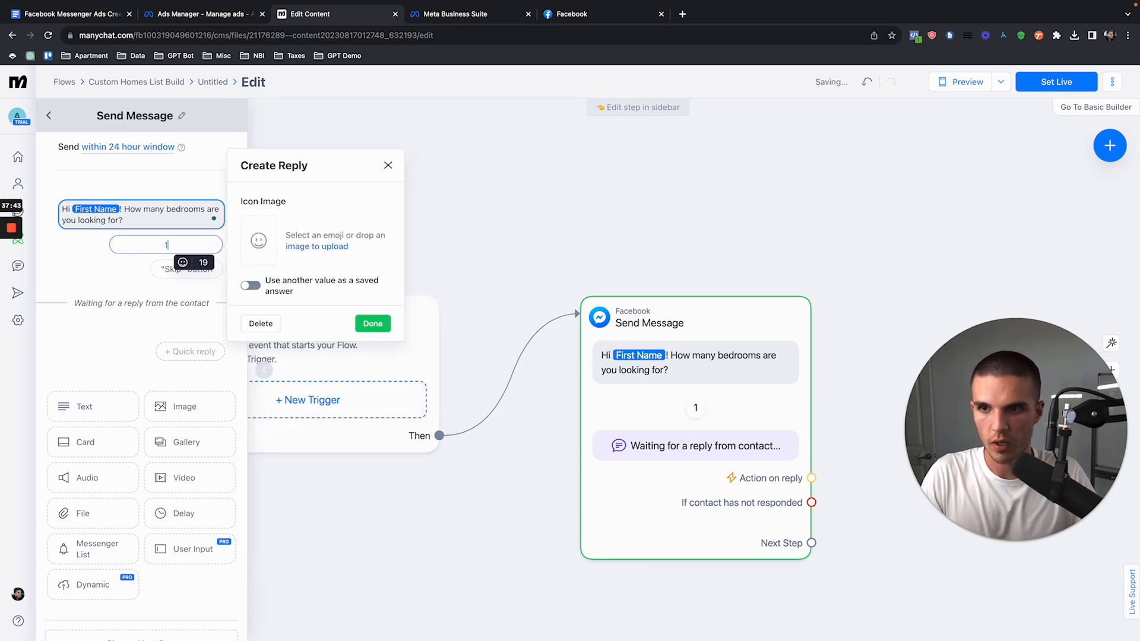
left_click(259, 240)
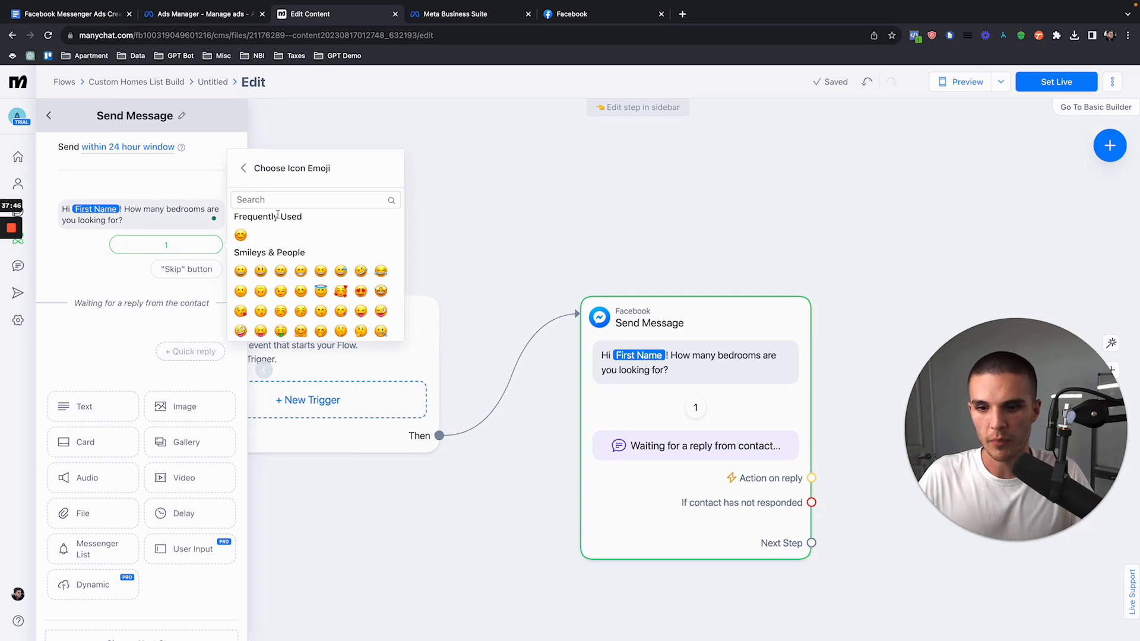
type("1")
left_click(361, 256)
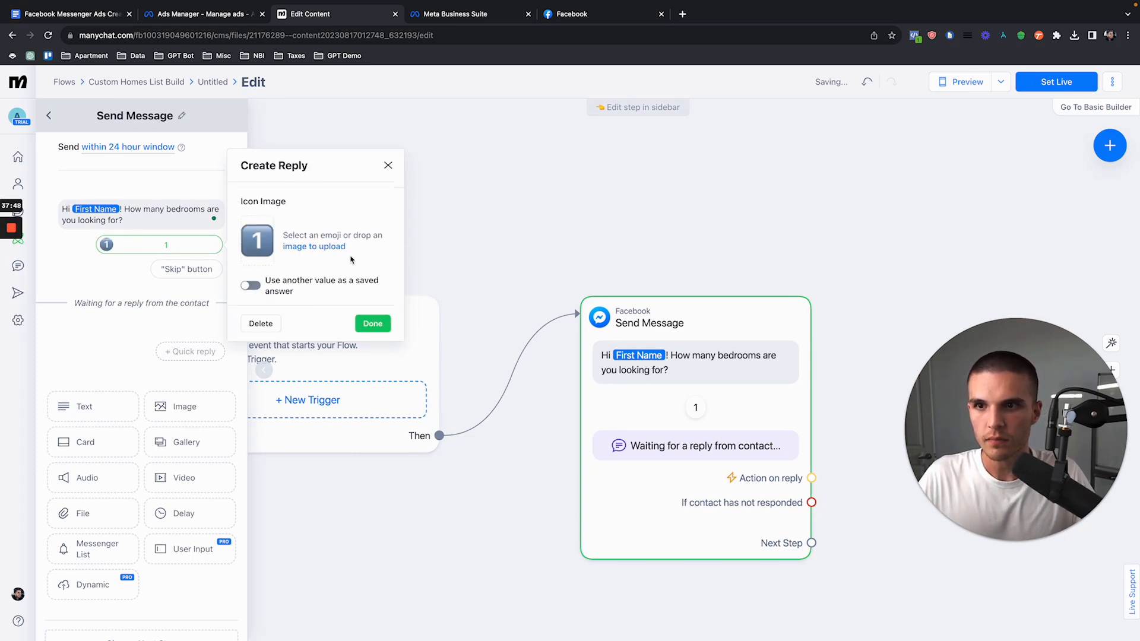
type("Bedroom")
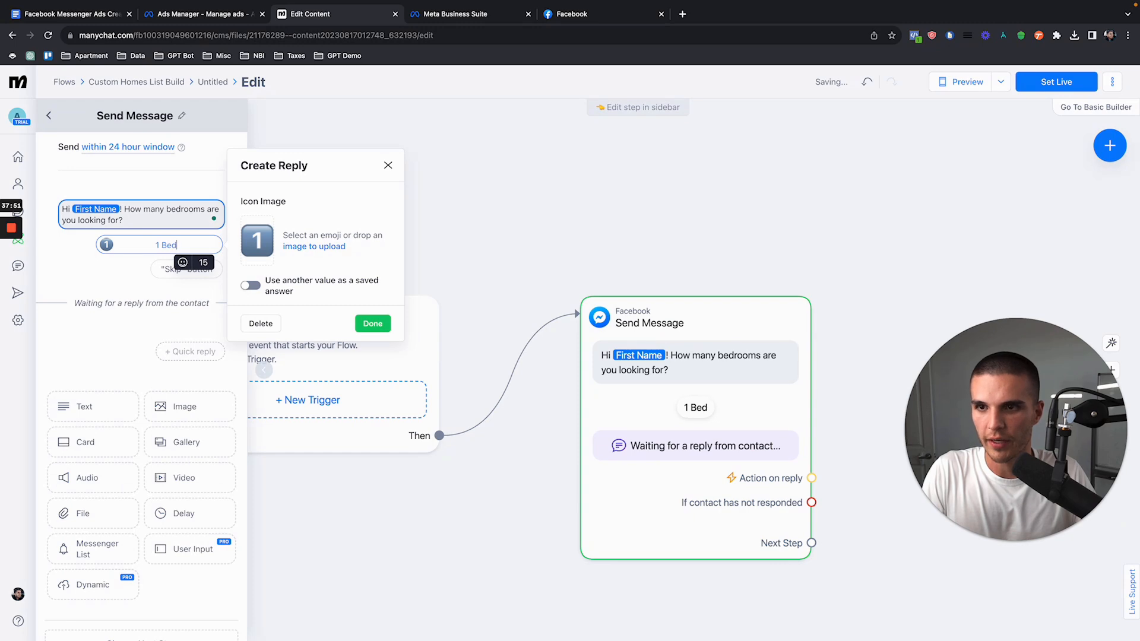
left_click(373, 323)
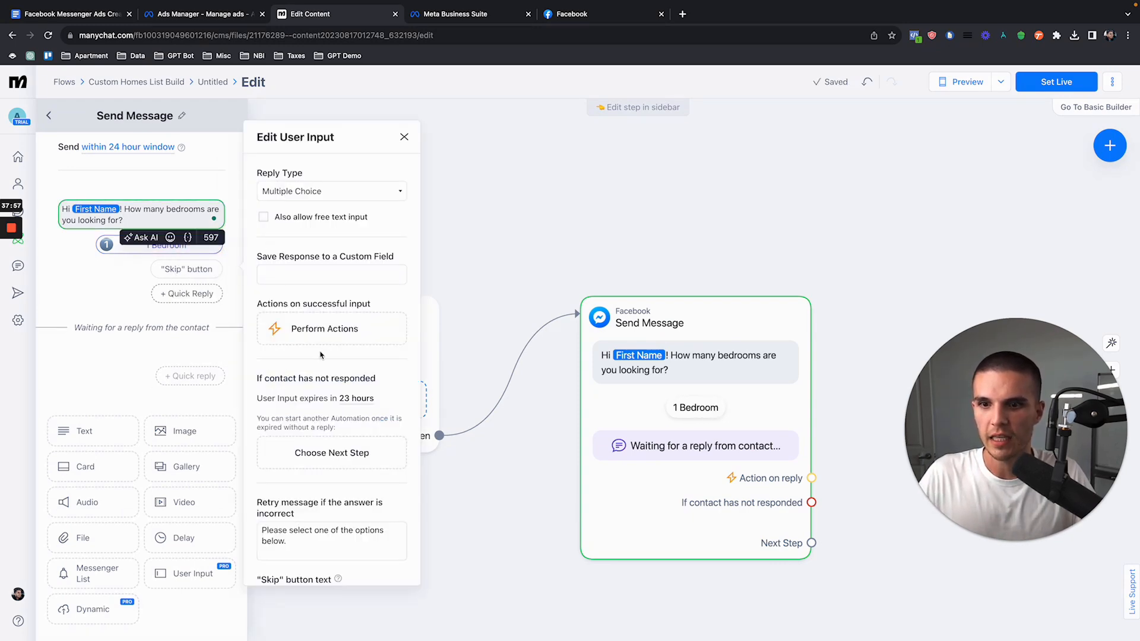
scroll(320, 355, "down", 2)
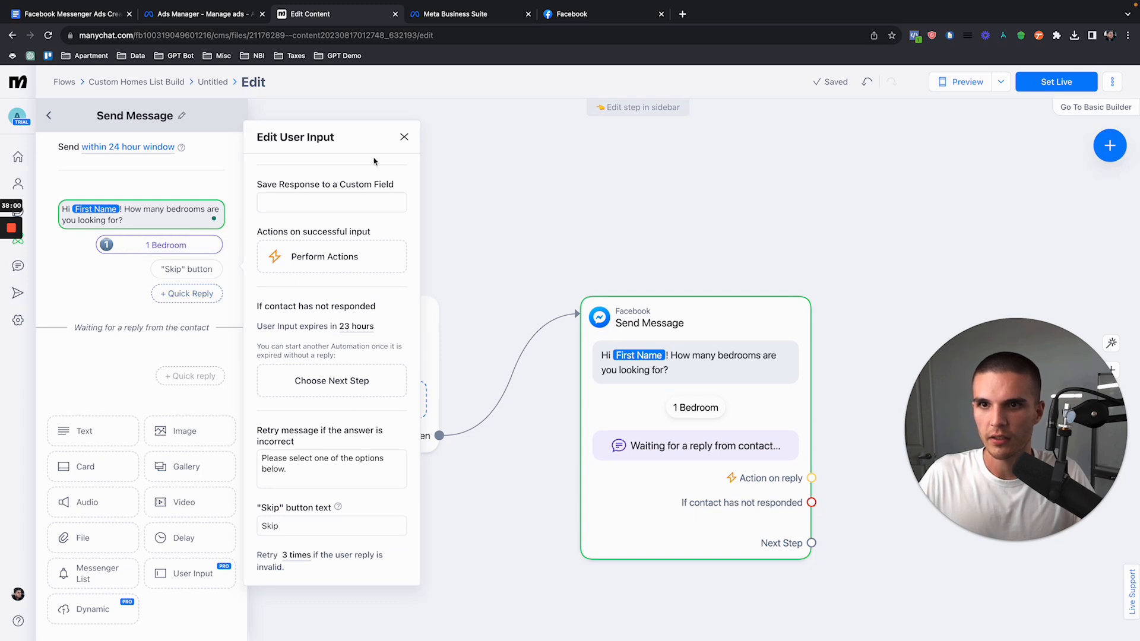
left_click(404, 137)
Step: Add a "2 Bedrooms" quick reply with the number 2 emoji as its icon
left_click(191, 293)
type("2 Bedrooms")
left_click(262, 269)
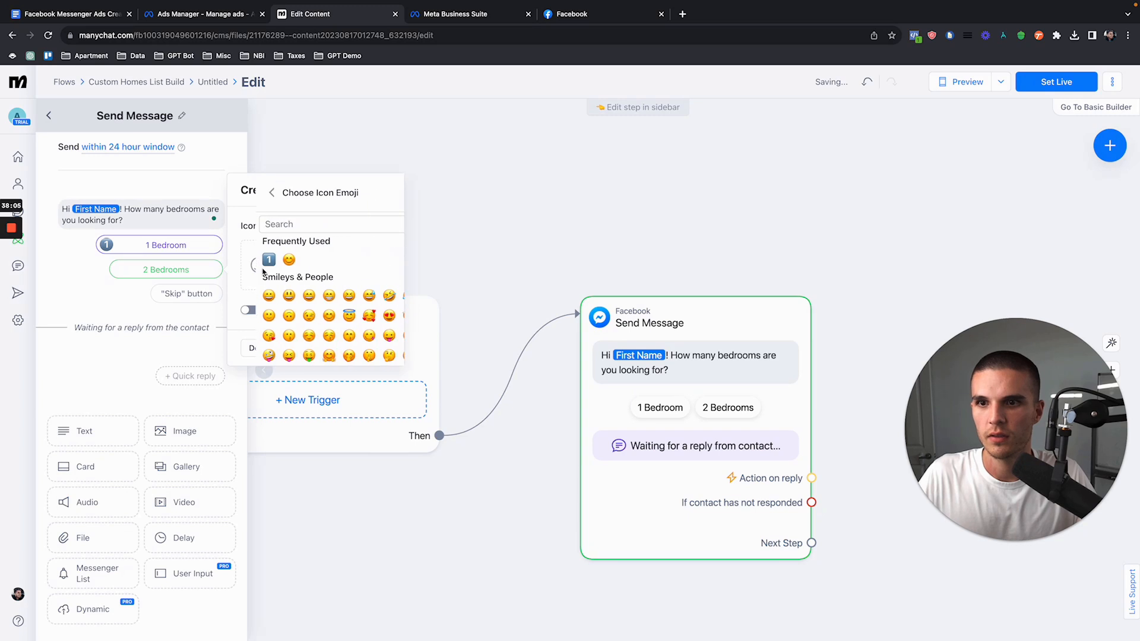
type("2")
left_click(320, 300)
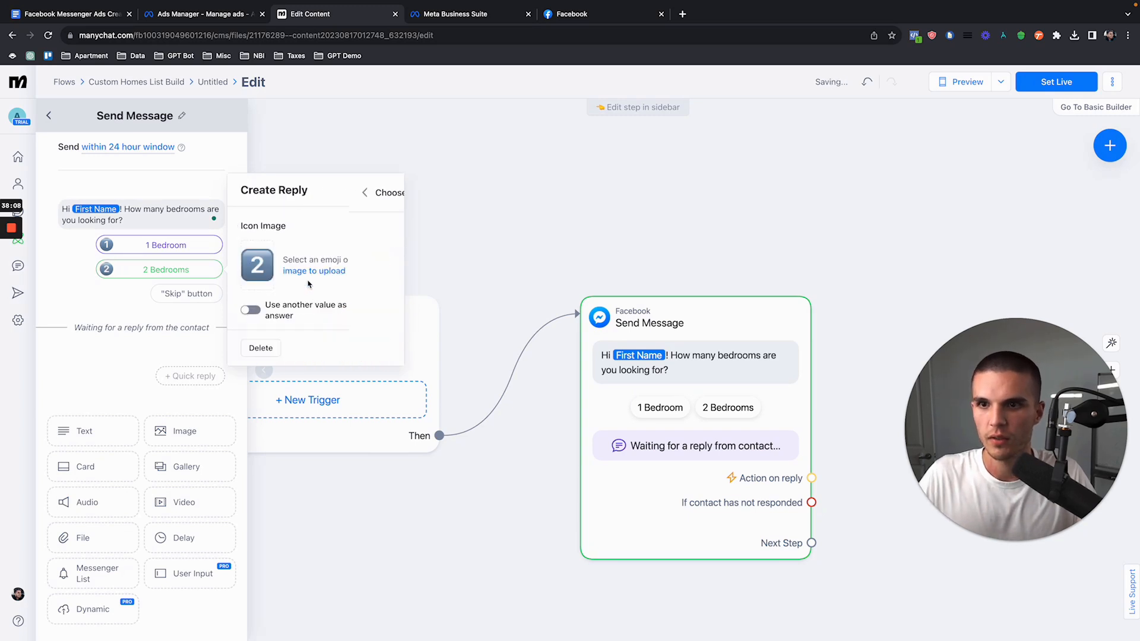
left_click(369, 348)
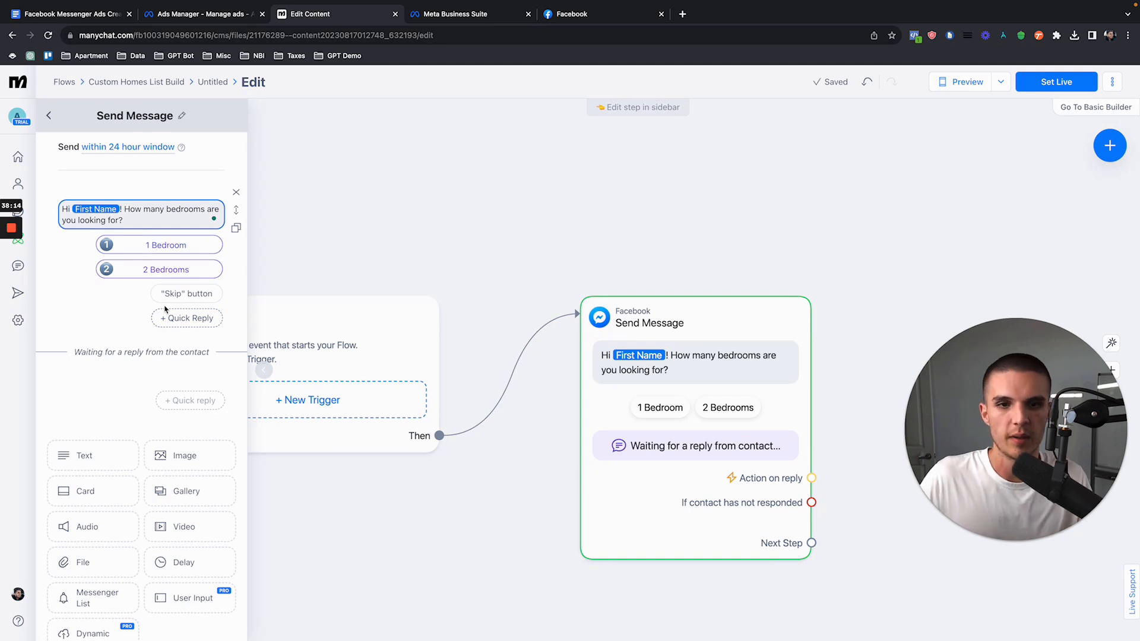
Step: Look through the custom user fields available for saving the bedroom question's response, and close the user input settings
left_click(189, 270)
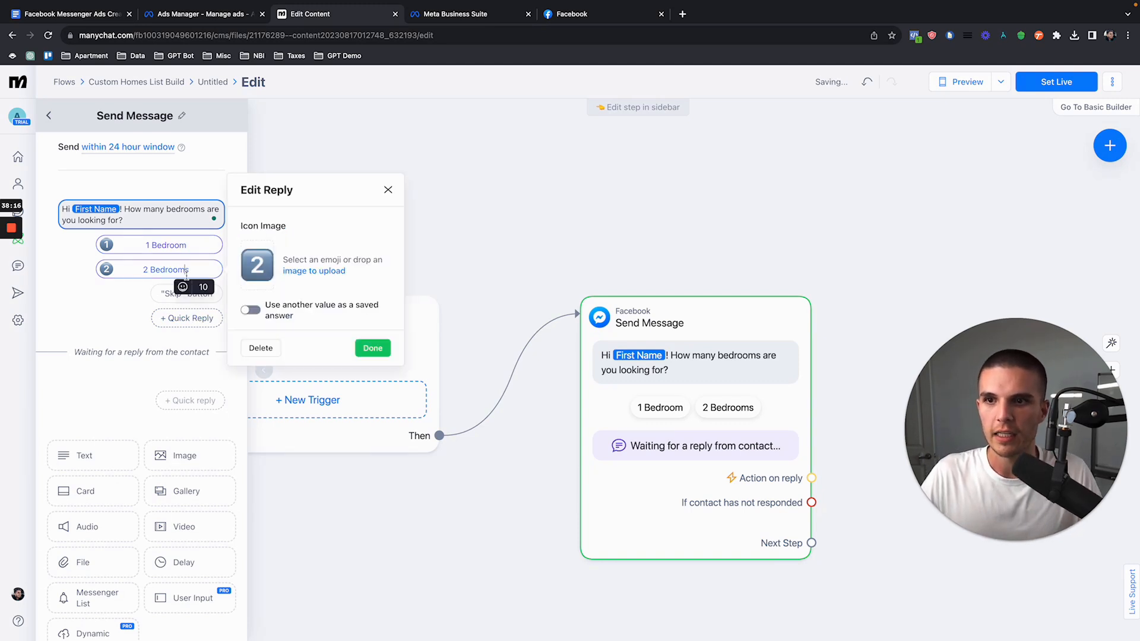
left_click(177, 220)
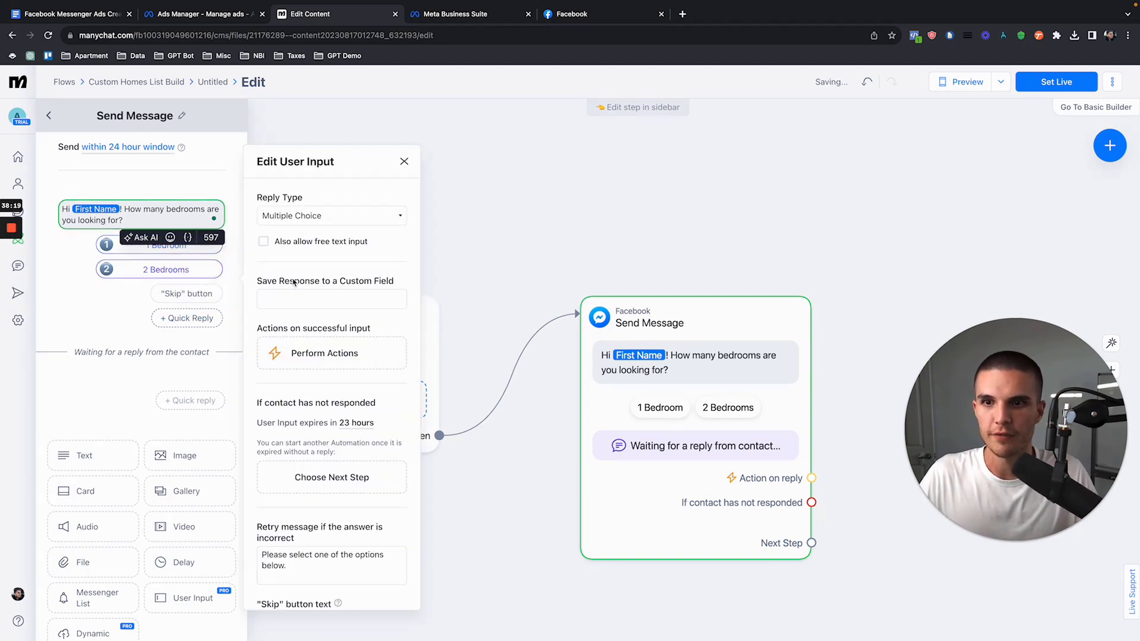
left_click(296, 299)
scroll(325, 387, "down", 5)
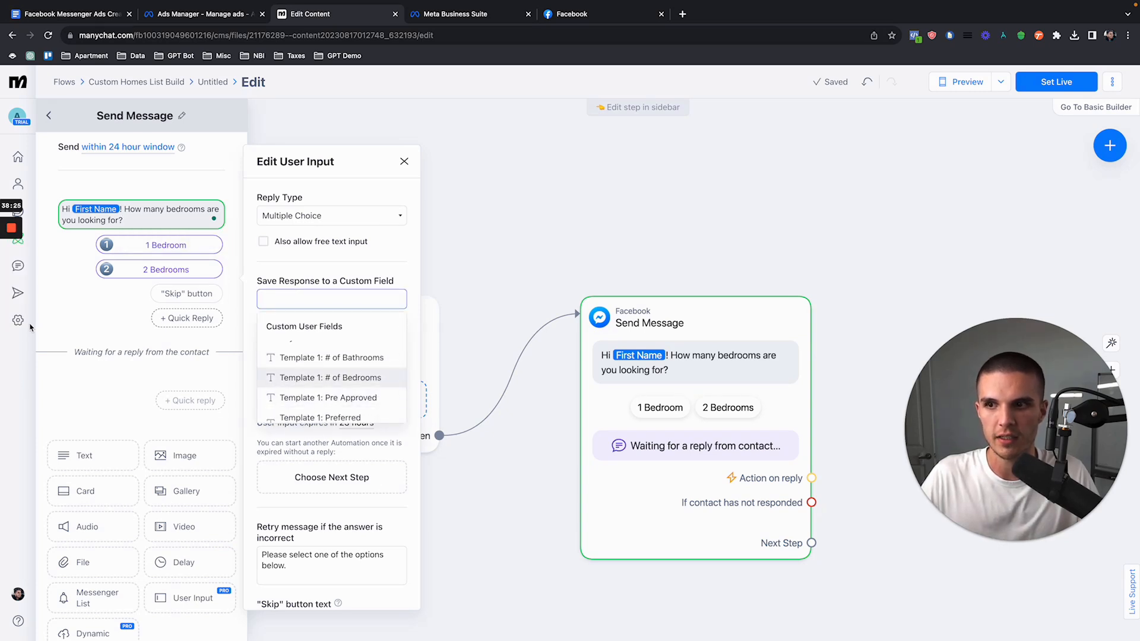
left_click(285, 268)
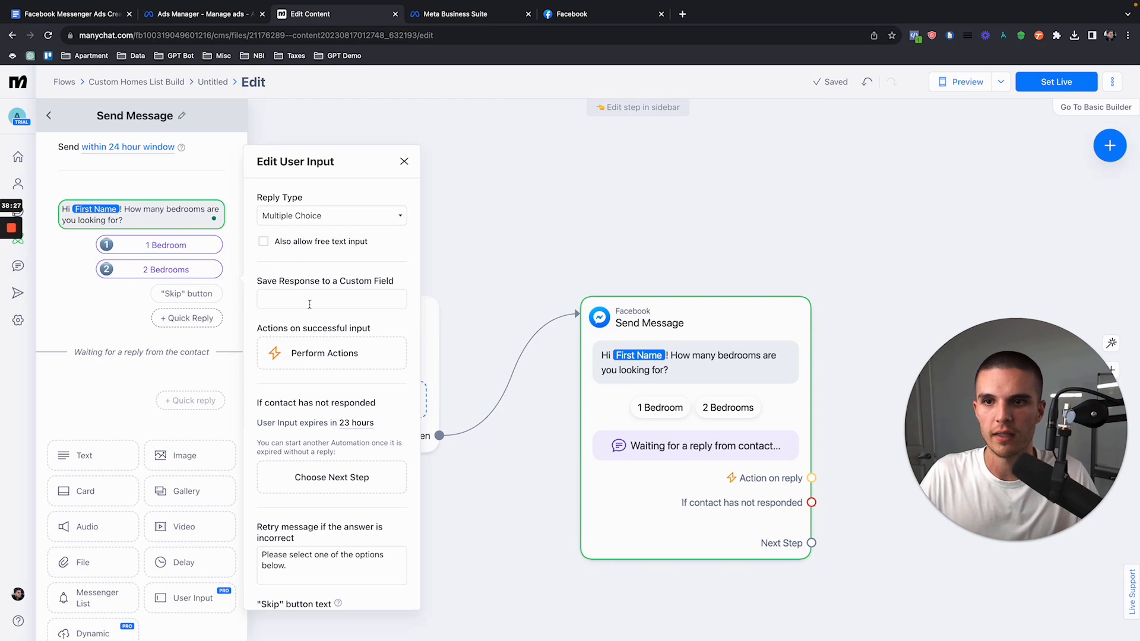
left_click(404, 163)
Step: Duplicate the bedroom question and reword the copy to ask "How many bathrooms are you looking for?"
left_click(187, 318)
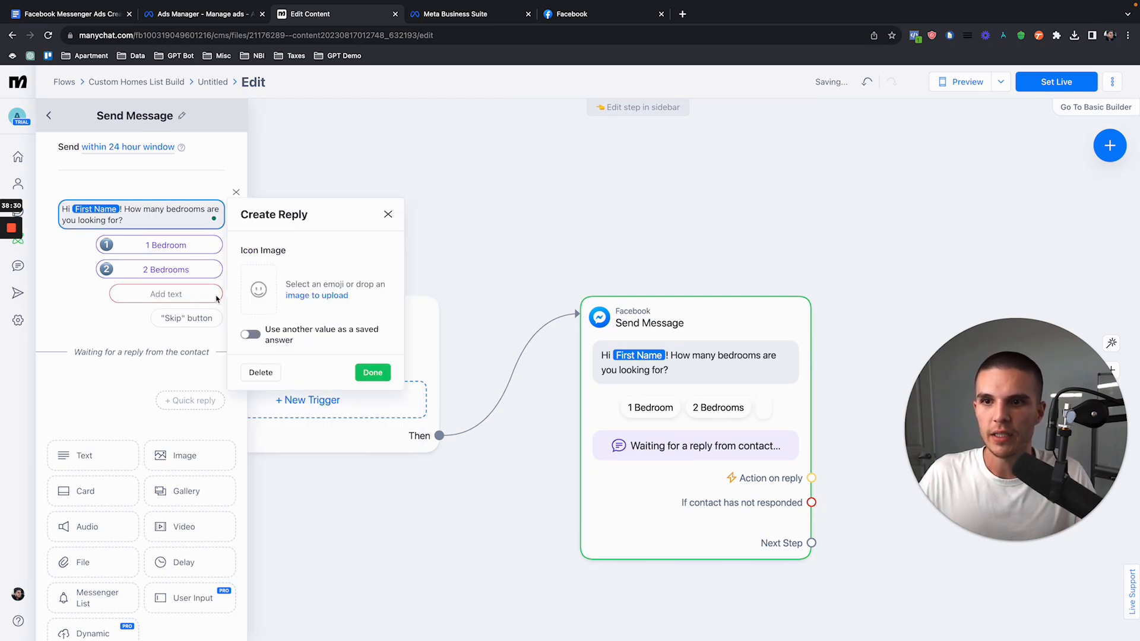
left_click(389, 220)
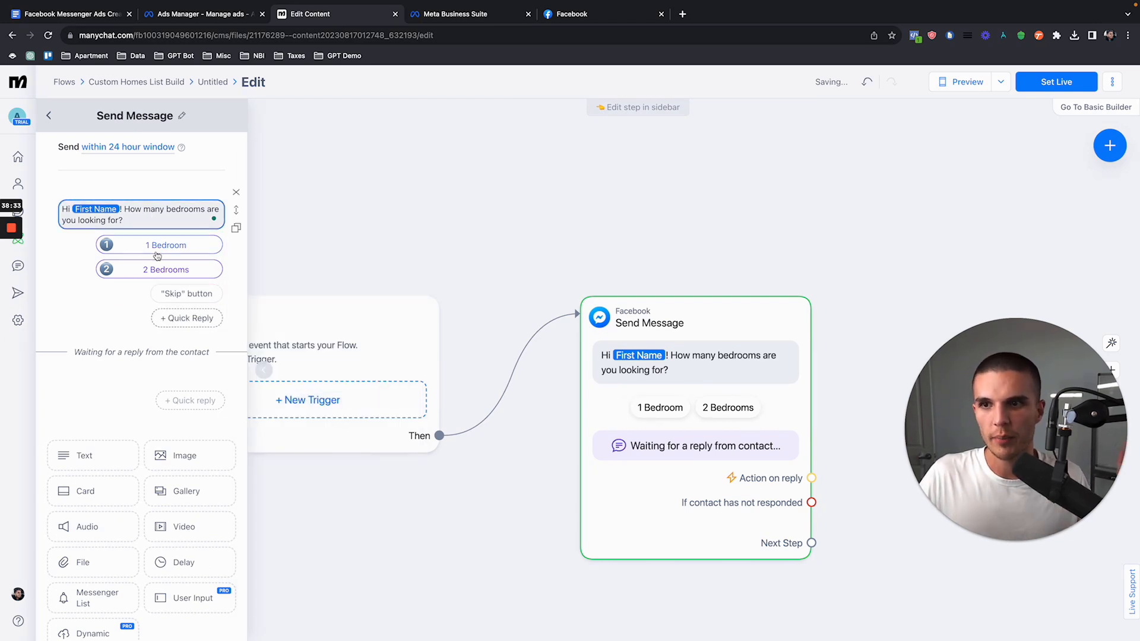
left_click(236, 228)
scroll(226, 247, "down", 2)
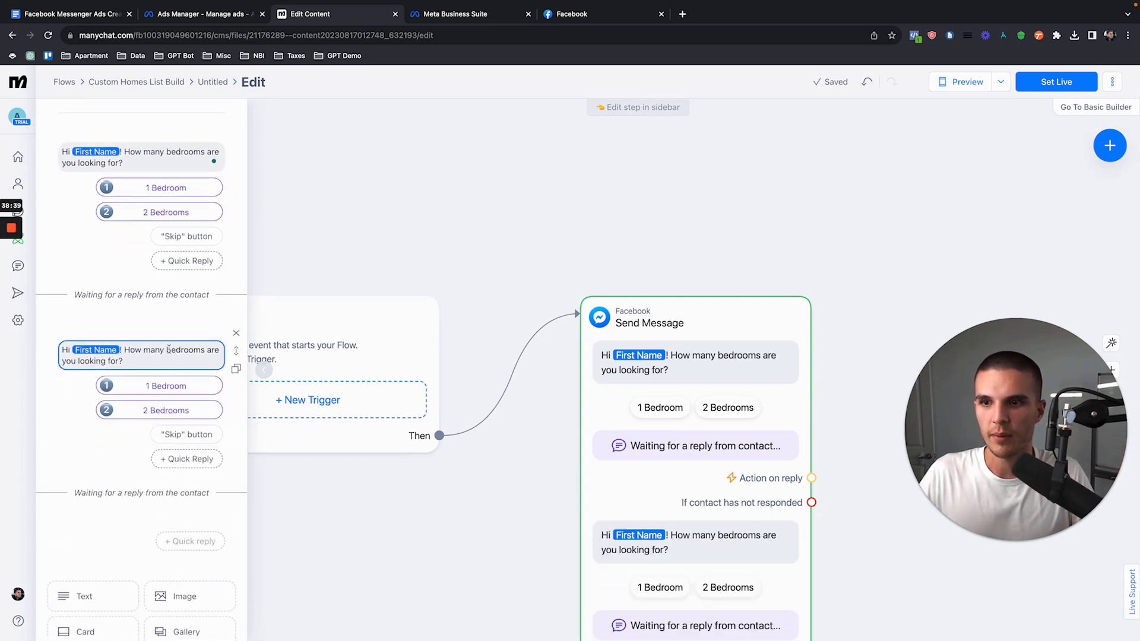
left_click_drag(171, 350, 200, 350)
type("athroom")
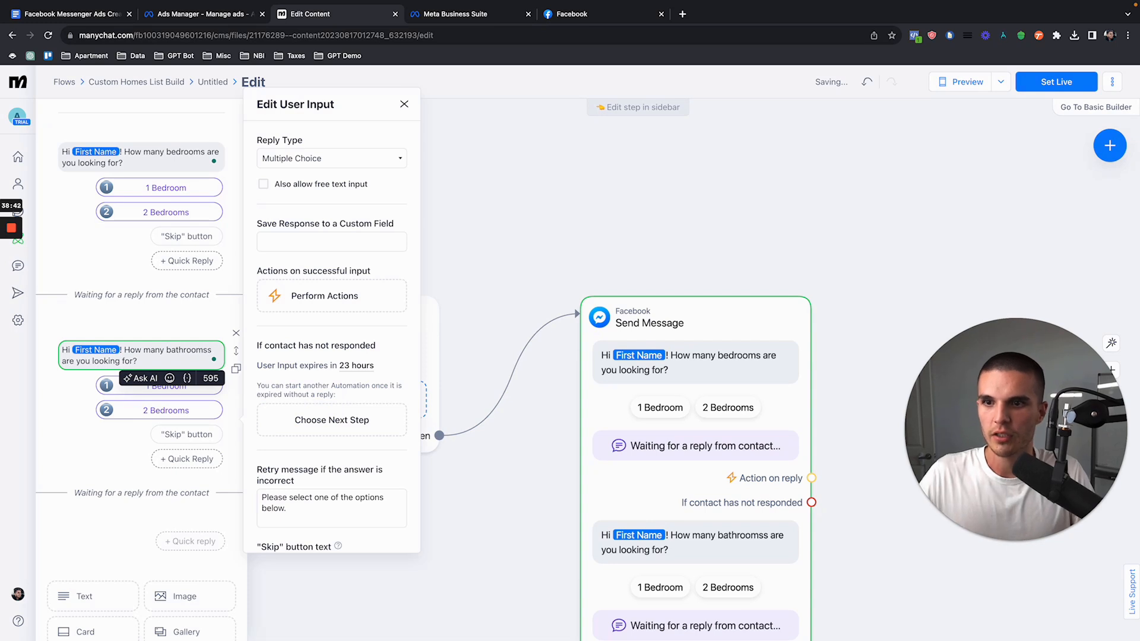
Step: Rename the bathroom question's two quick replies as "1 Bathroom" and "2 Bathrooms"
left_click(157, 386)
left_click_drag(154, 386, 187, 386)
type("ahroom")
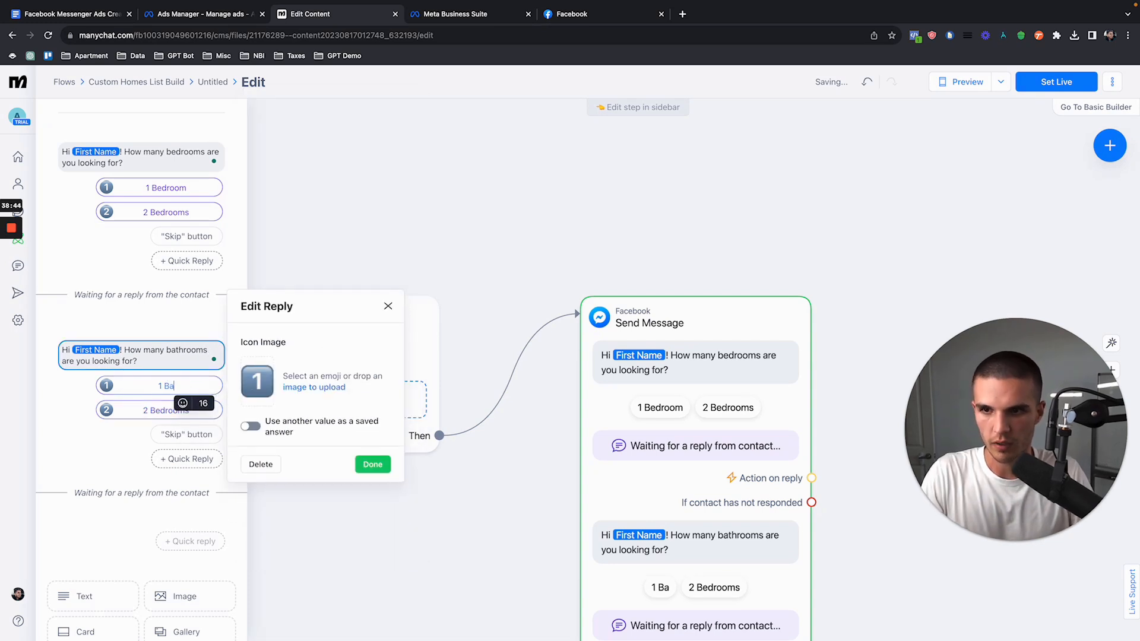
key("BackSpace")
key("BackSpace")
key("BackSpace")
key("BackSpace")
key("BackSpace")
type("throom")
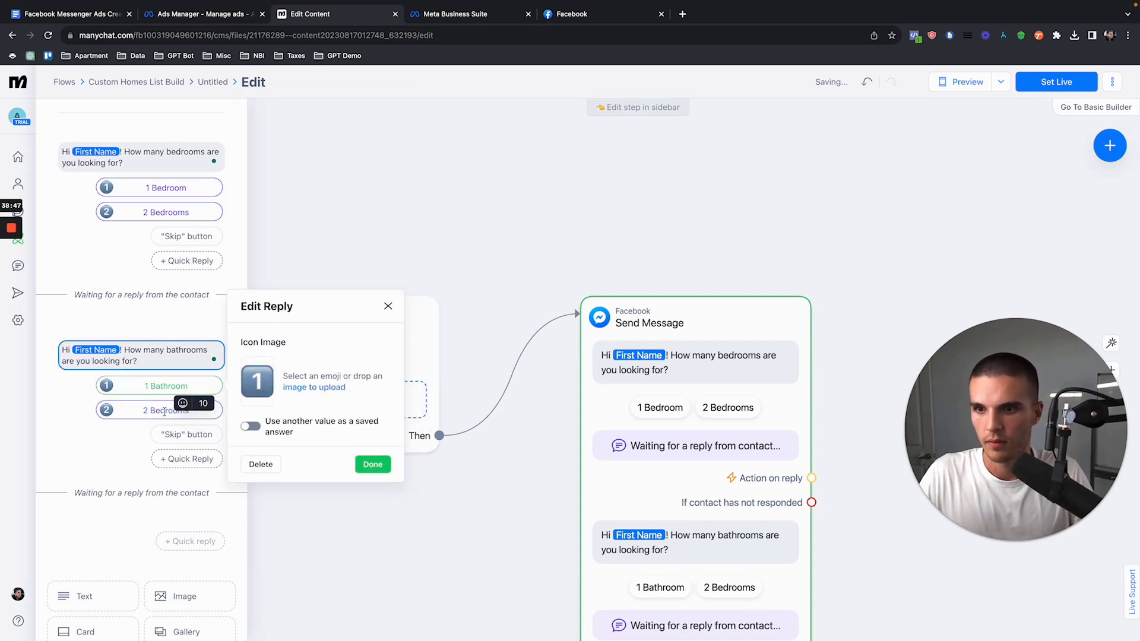
left_click(165, 410)
left_click_drag(156, 410, 220, 414)
type("athrooms")
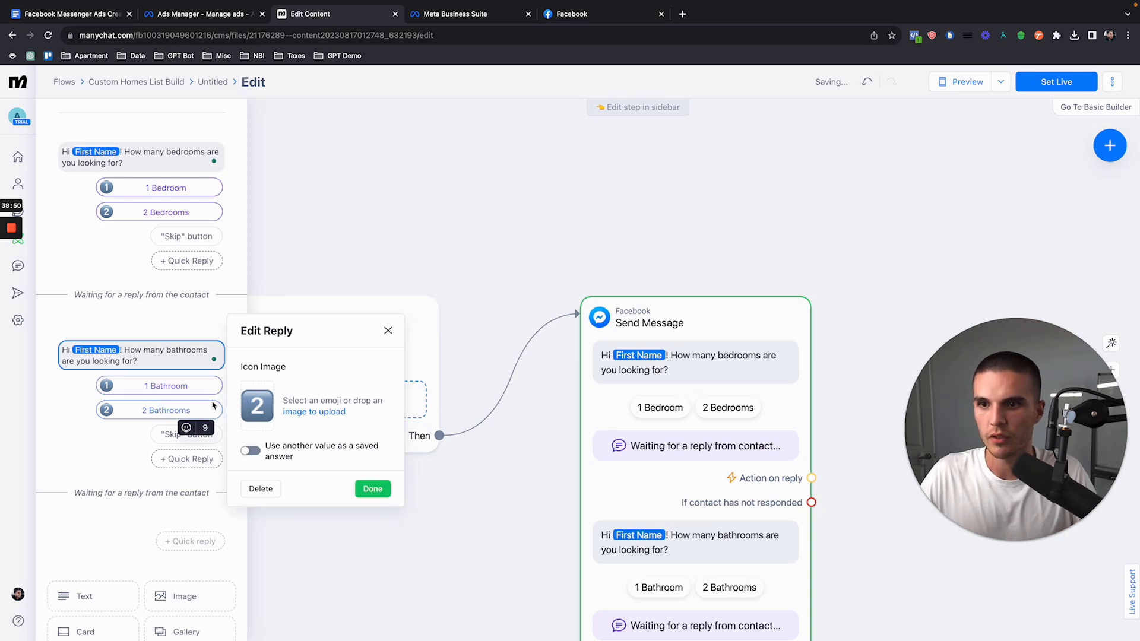
Step: Try a shower emoji in place of the "1 Bathroom" reply's number icon, and leave the reply without an icon
left_click(108, 386)
left_click(261, 382)
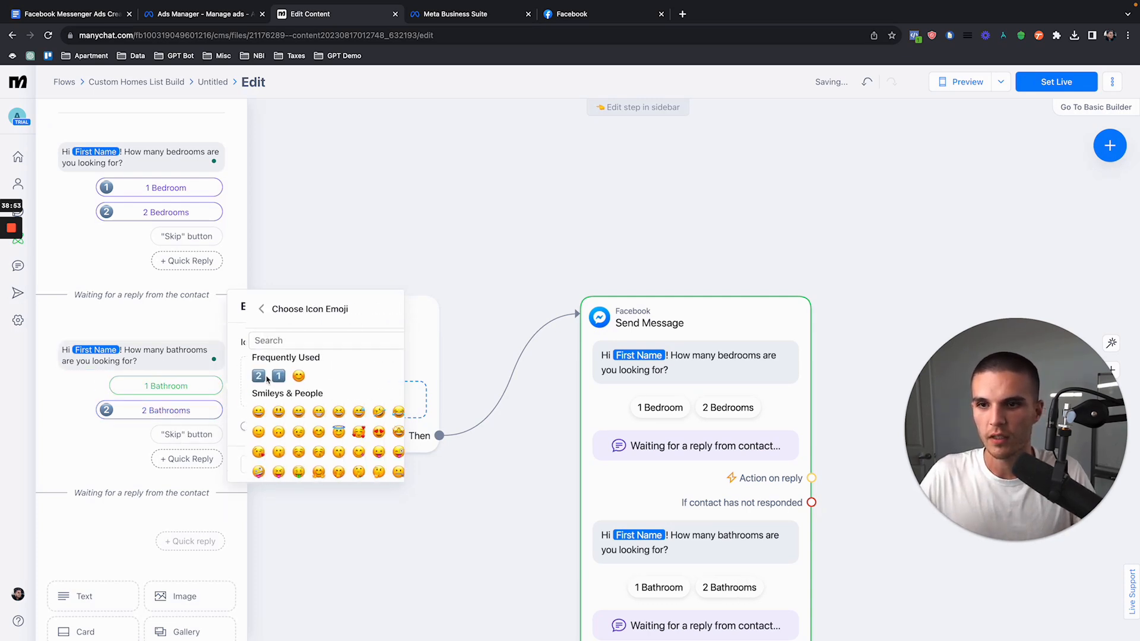
type("bath")
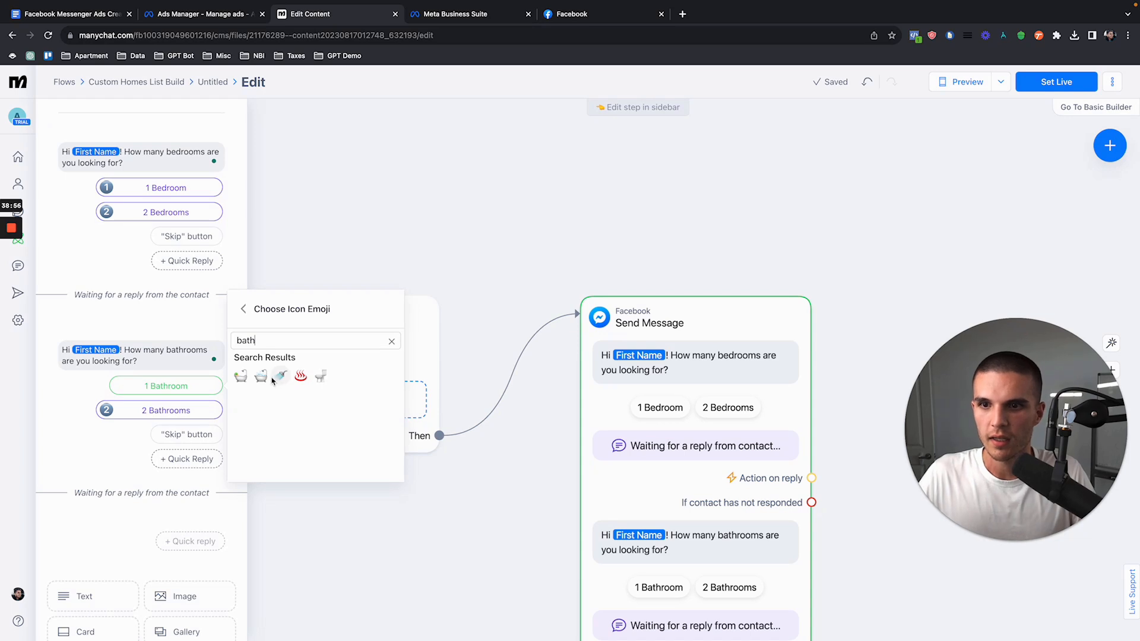
left_click(278, 377)
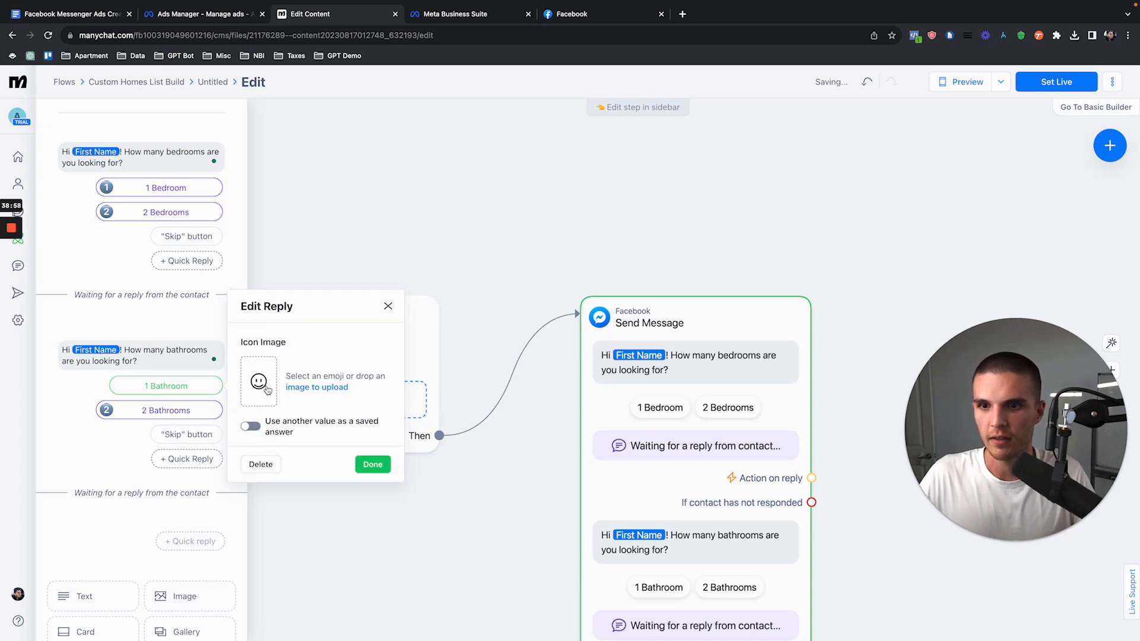
left_click(258, 375)
left_click(242, 376)
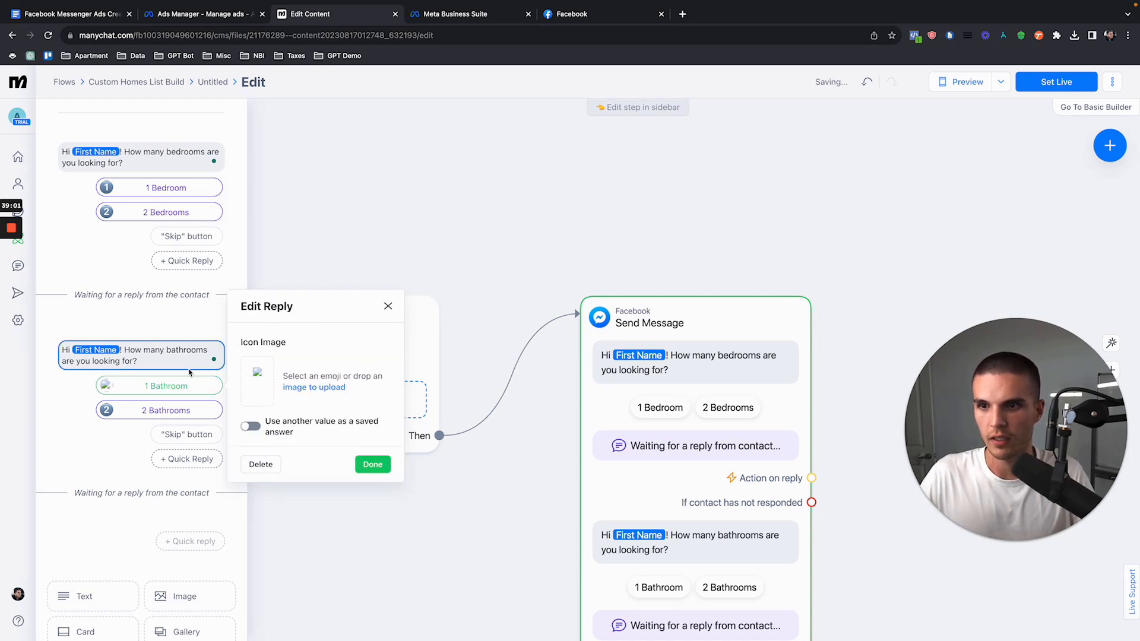
left_click(263, 374)
left_click(368, 460)
scroll(175, 391, "down", 4)
scroll(175, 391, "up", 4)
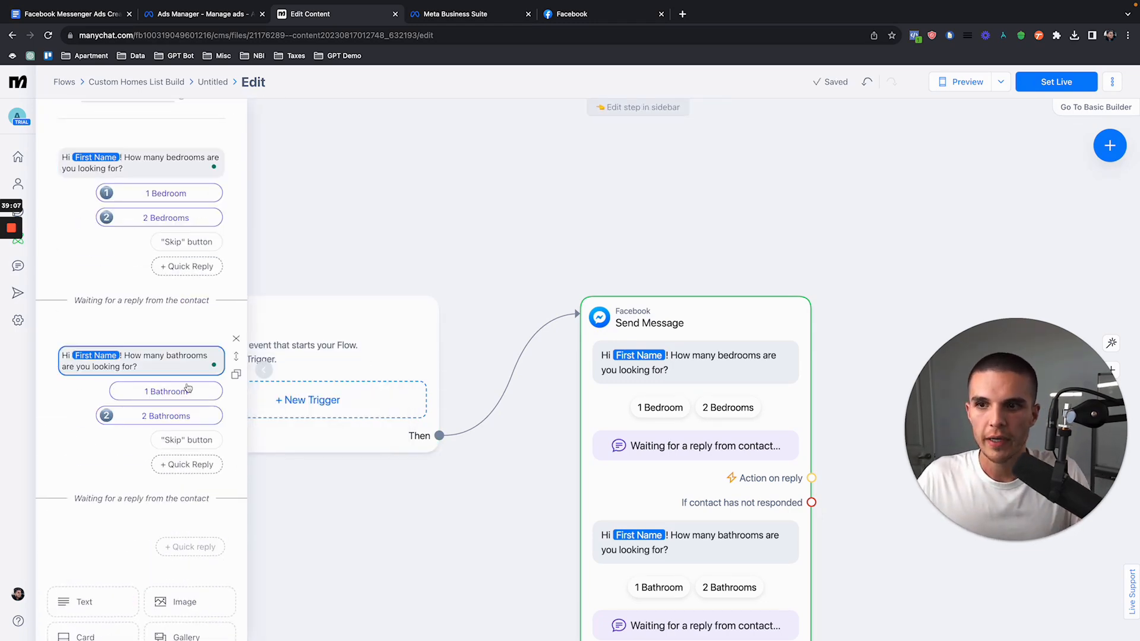
Step: Duplicate the bathroom question and reword the copy to ask "What price point are you looking in?"
scroll(167, 356, "down", 1)
scroll(159, 321, "down", 1)
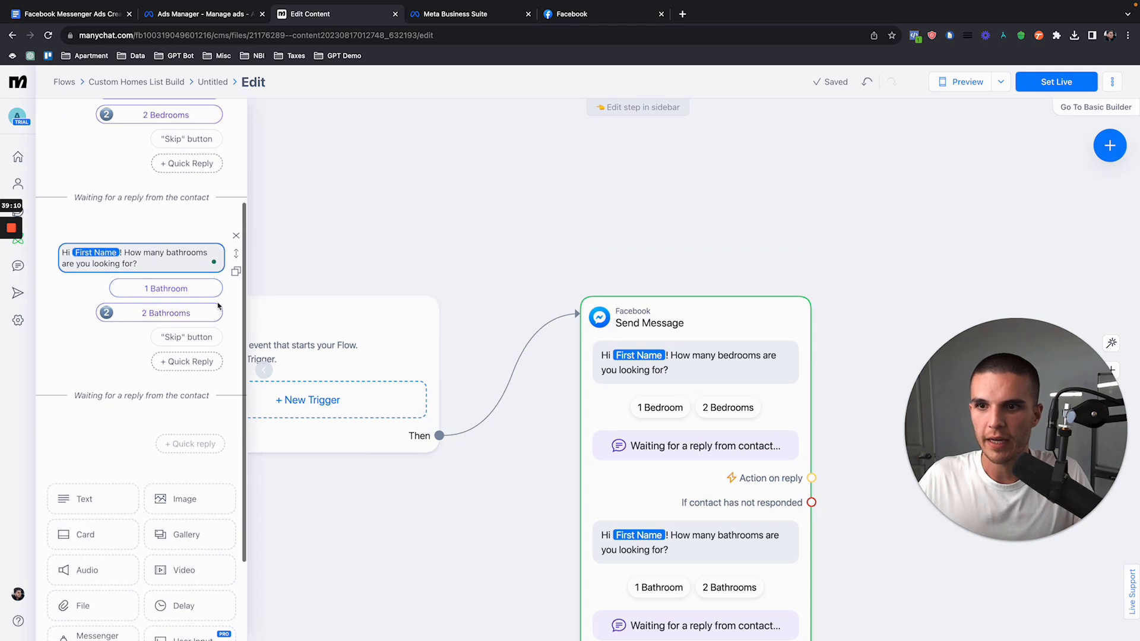
left_click(235, 272)
left_click_drag(124, 450, 137, 462)
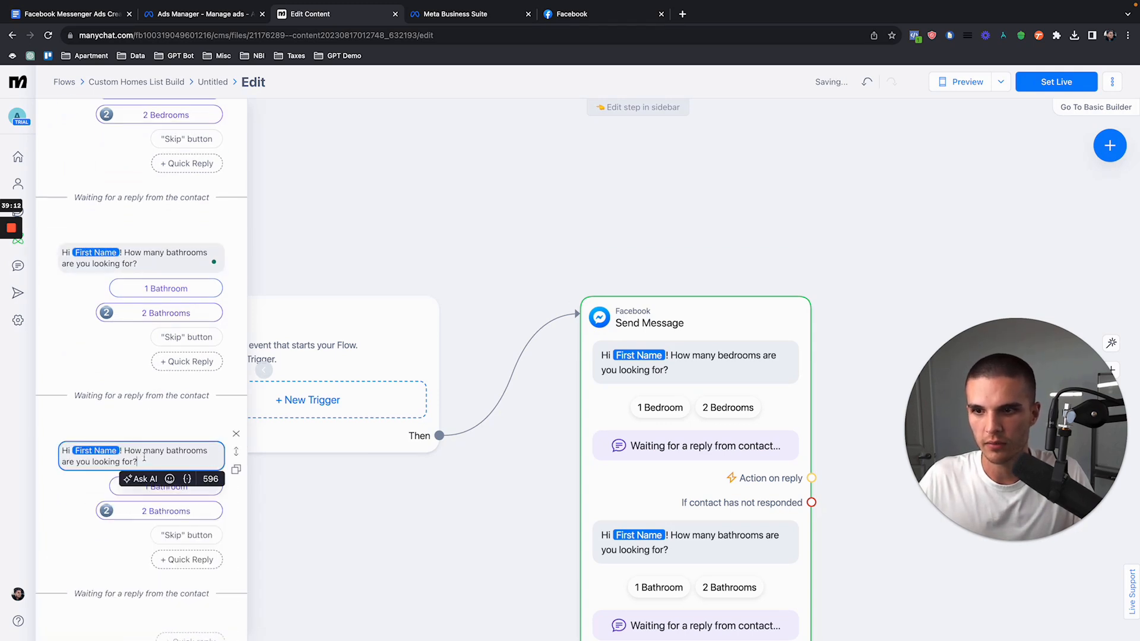
type("W")
key("BackSpace")
key("BackSpace")
key("BackSpace")
key("BackSpace")
key("BackSpace")
type("p")
key("BackSpace")
key("BackSpace")
key("BackSpace")
key("BackSpace")
type("w")
type("nt are you looking in>")
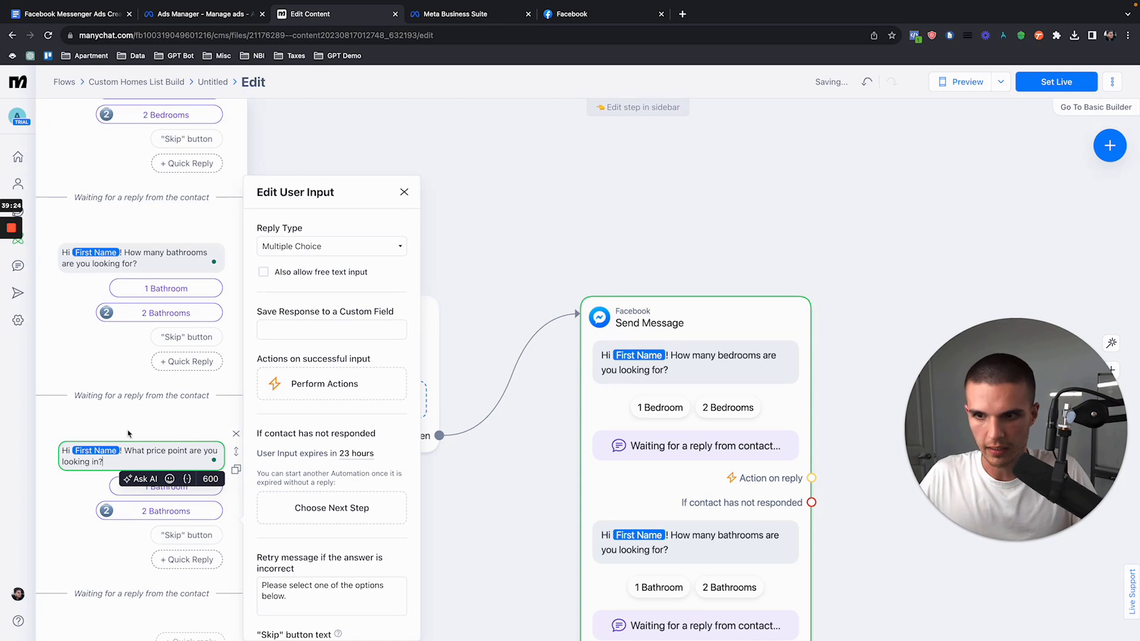
Step: Change the price question's first quick reply to "$100-$200k" with the money bag emoji as its icon
scroll(137, 383, "down", 2)
left_click(152, 408)
key("super+a")
type("$100-$200k")
left_click(258, 400)
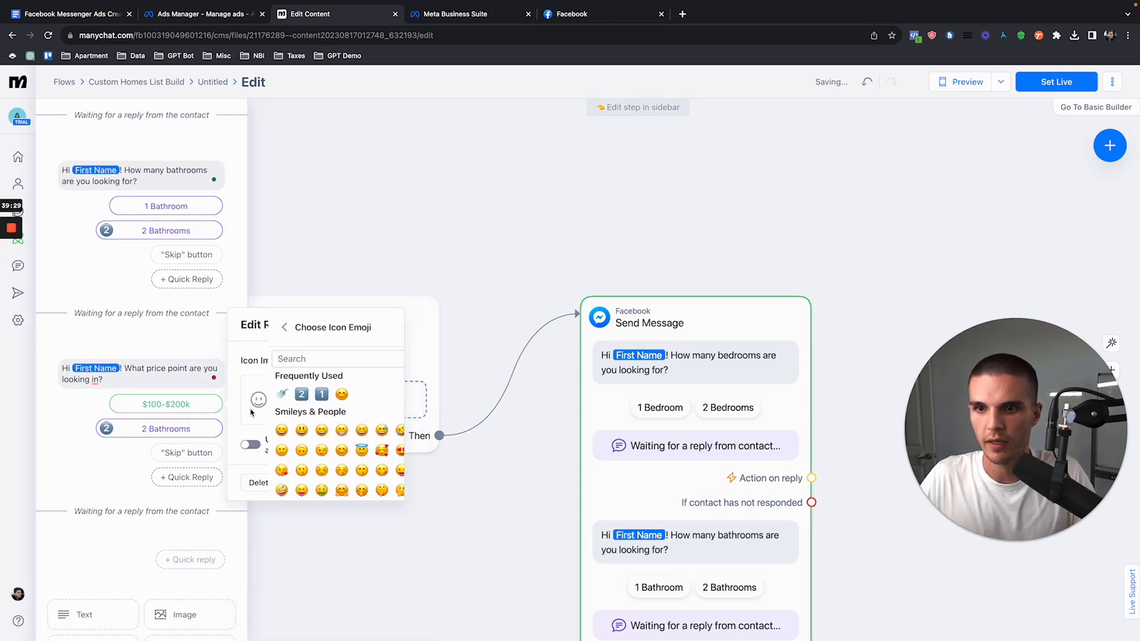
type("money")
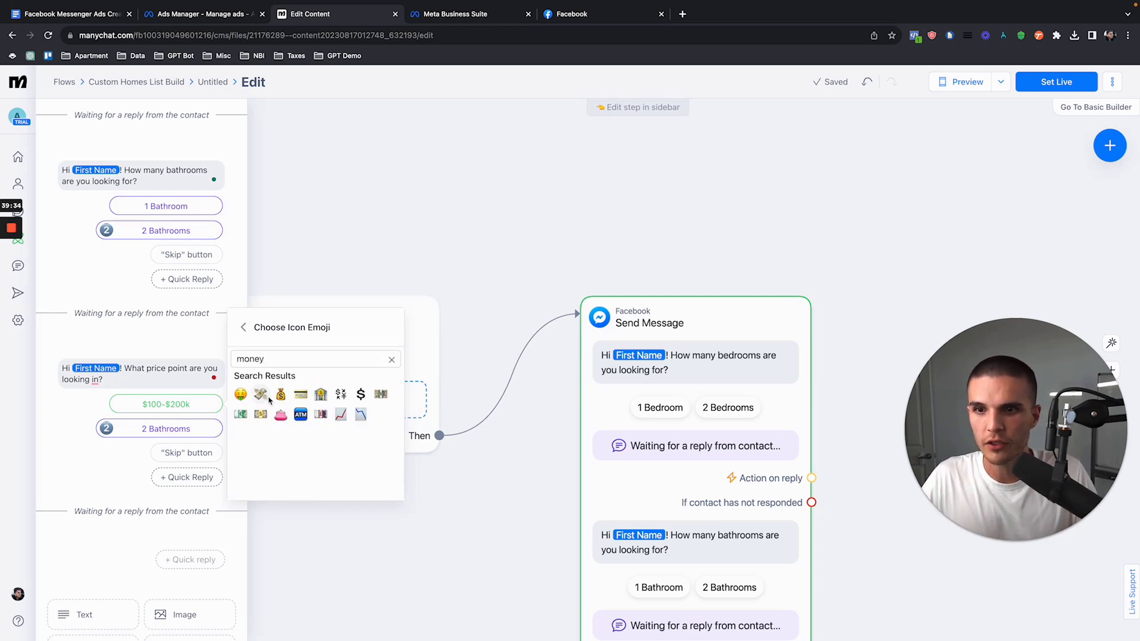
left_click(281, 394)
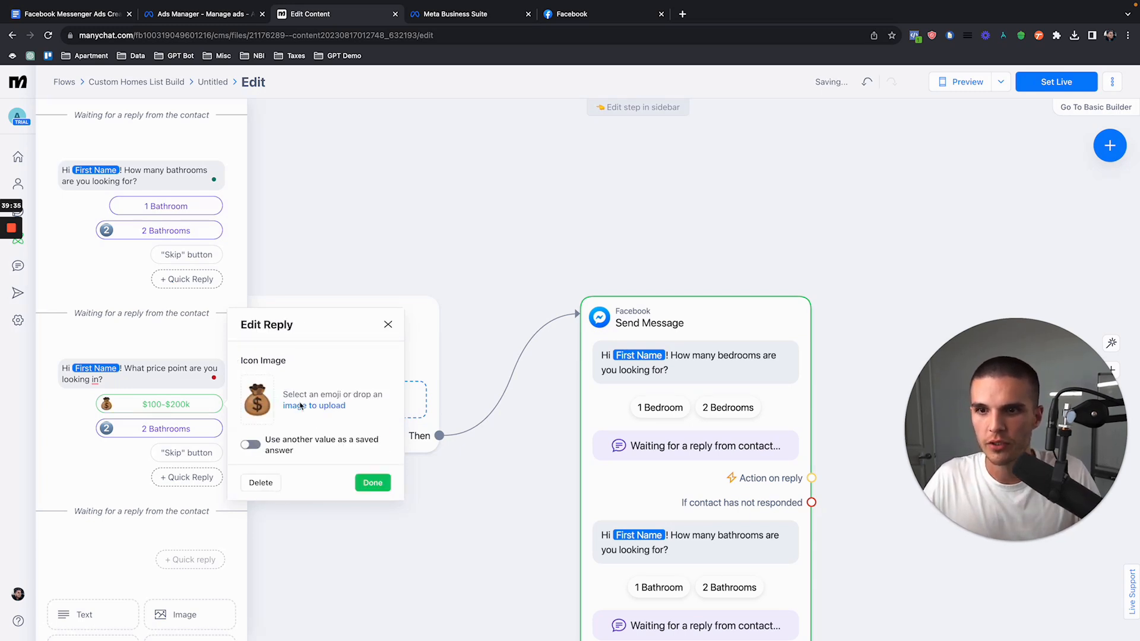
left_click(374, 482)
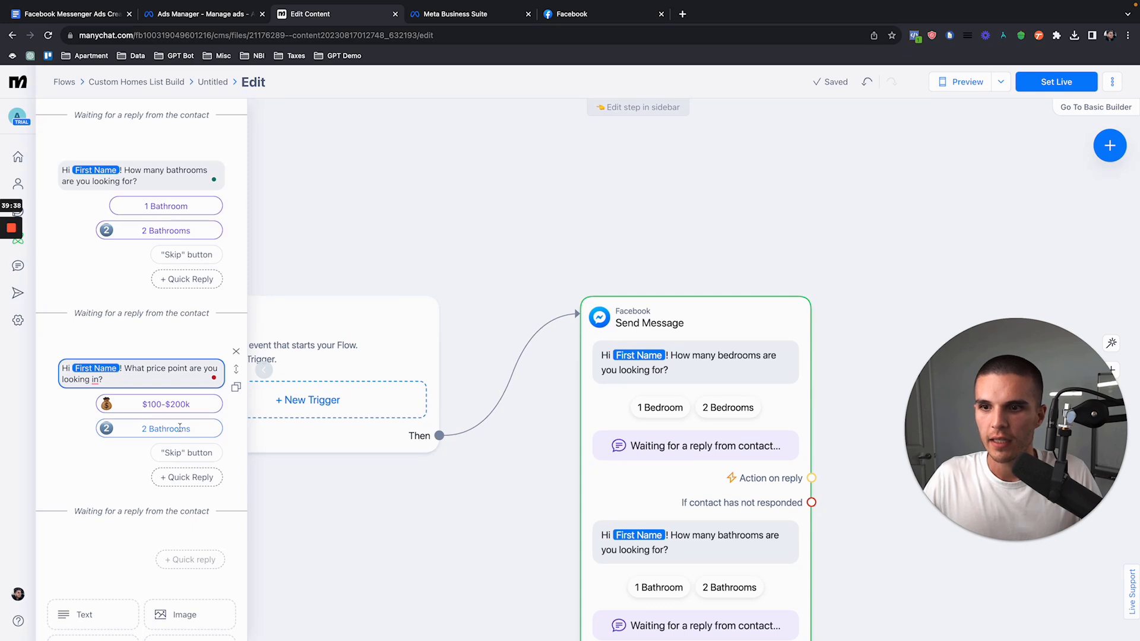
scroll(201, 401, "down", 2)
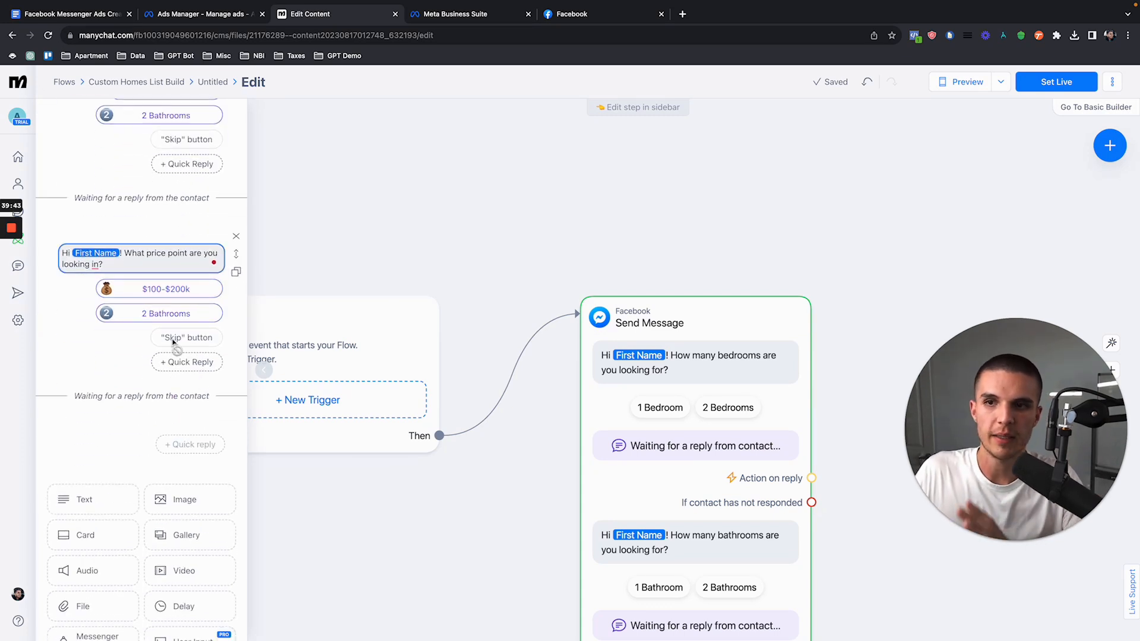
left_click(235, 272)
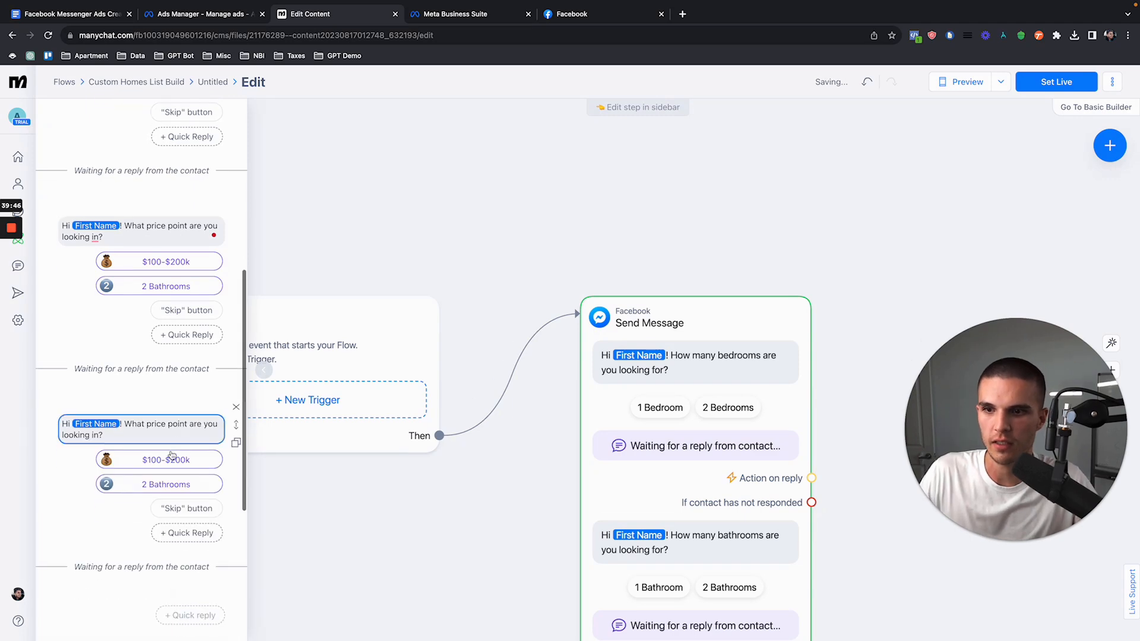
left_click(172, 460)
left_click(257, 538)
left_click(183, 436)
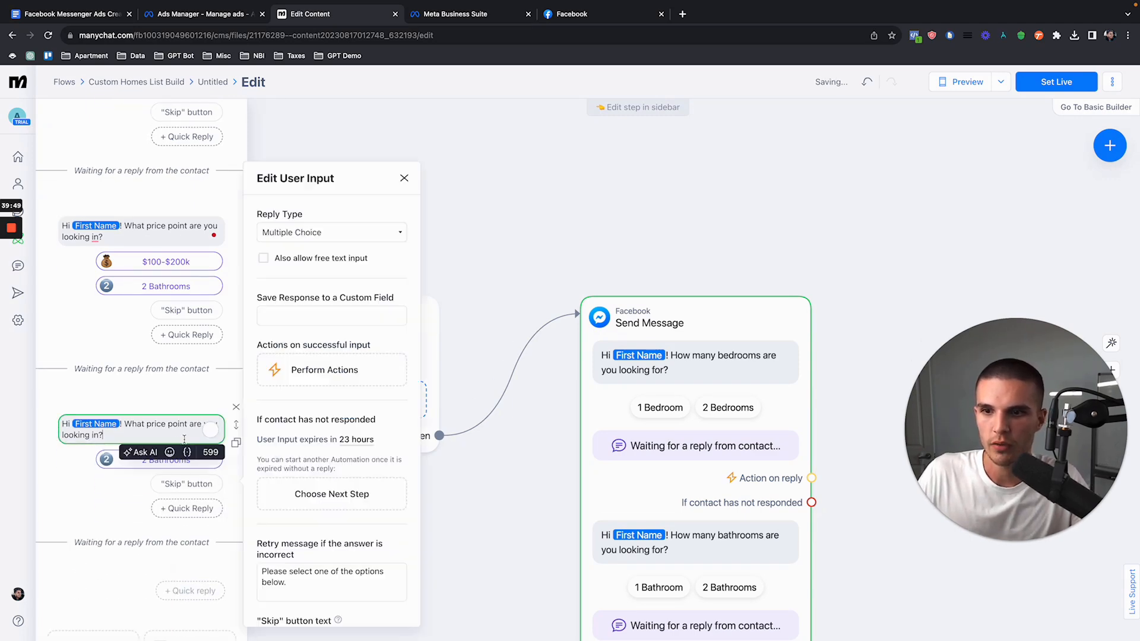
left_click(237, 407)
left_click(669, 158)
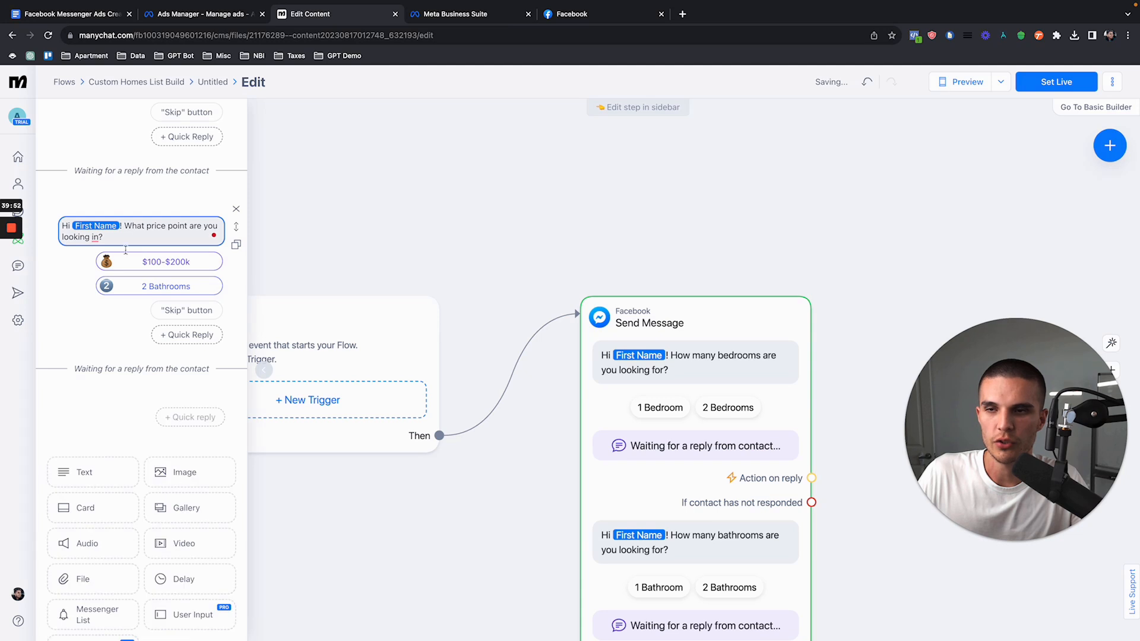
Step: Add a User Input block below the price question and set its reply type to Email
scroll(158, 324, "down", 1)
left_click(178, 598)
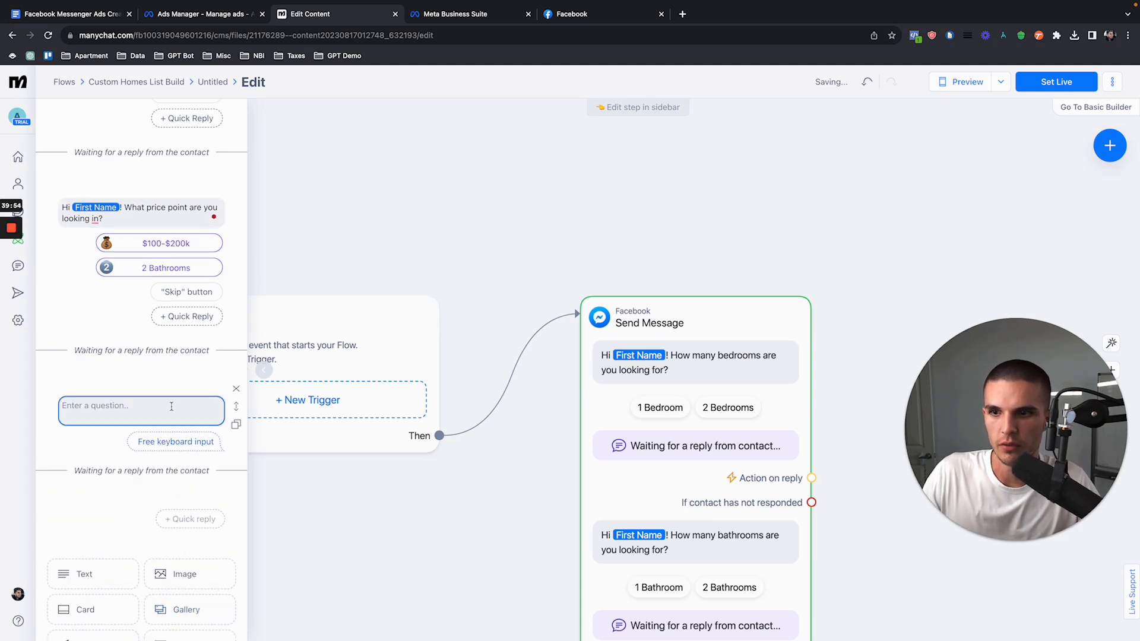
left_click(294, 252)
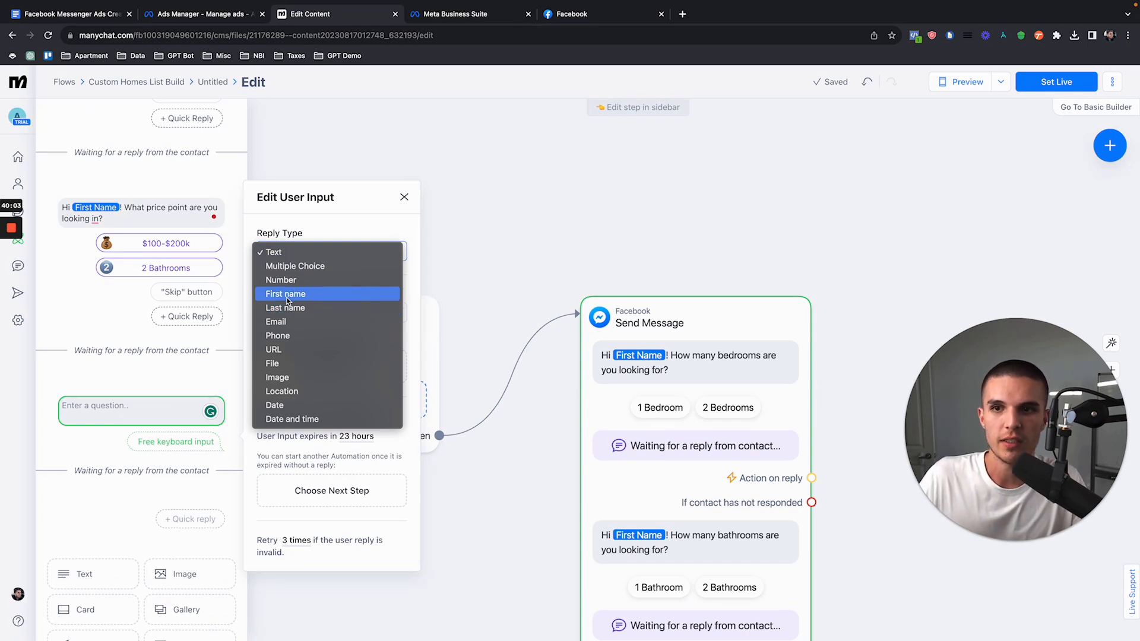
left_click(278, 321)
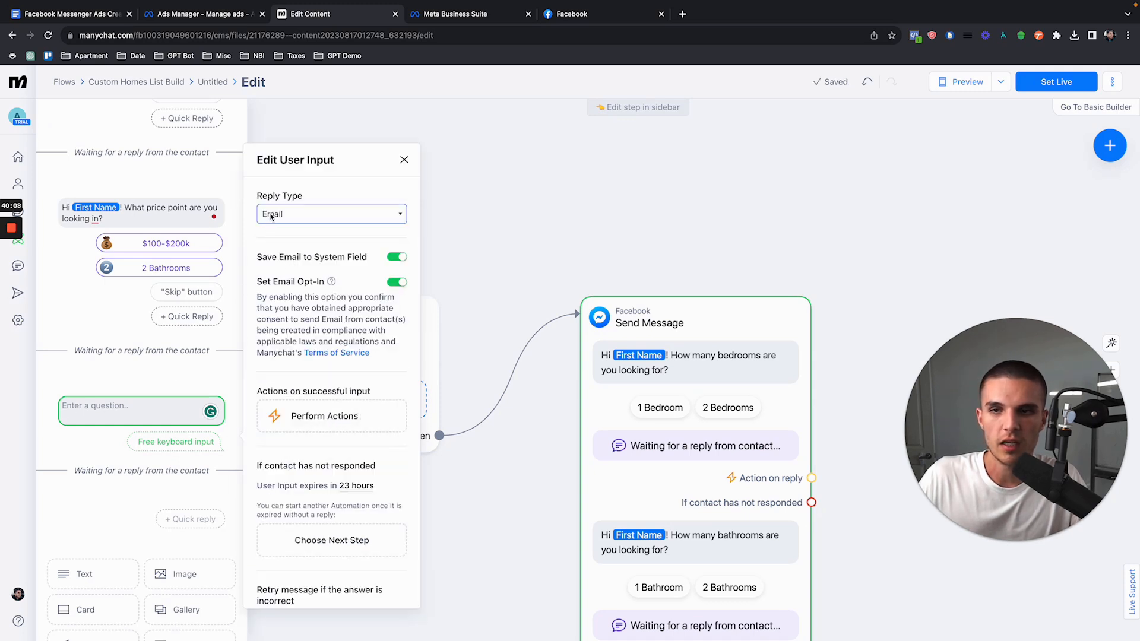
left_click_drag(259, 202, 300, 202)
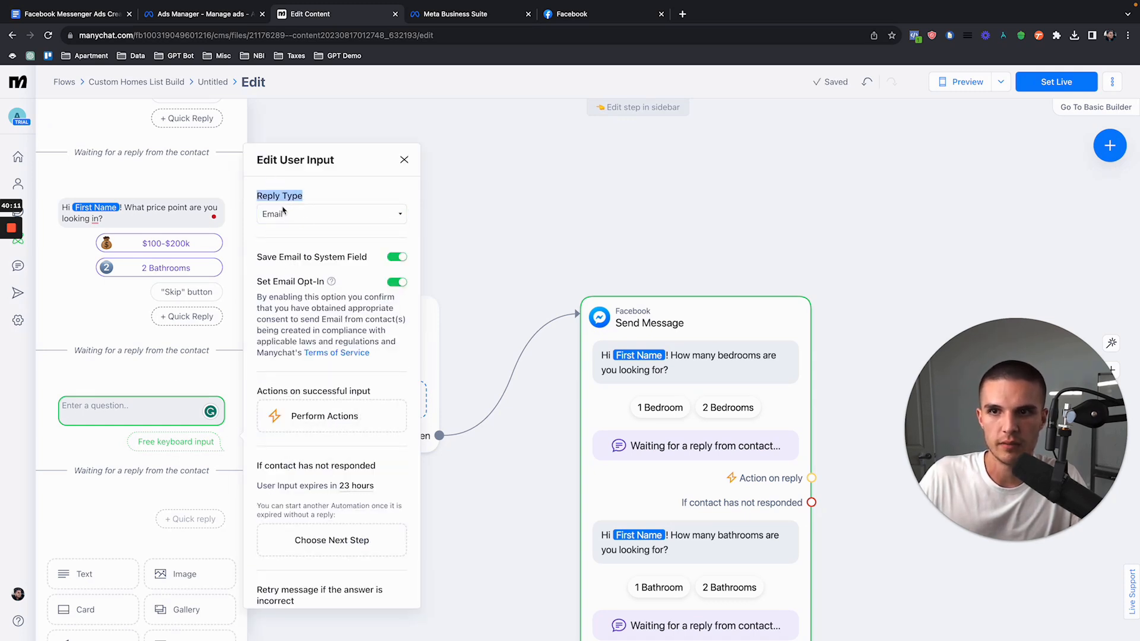
Step: Enter "What is your best email?" as the question of the new email input block
left_click(137, 410)
type("What is your best email")
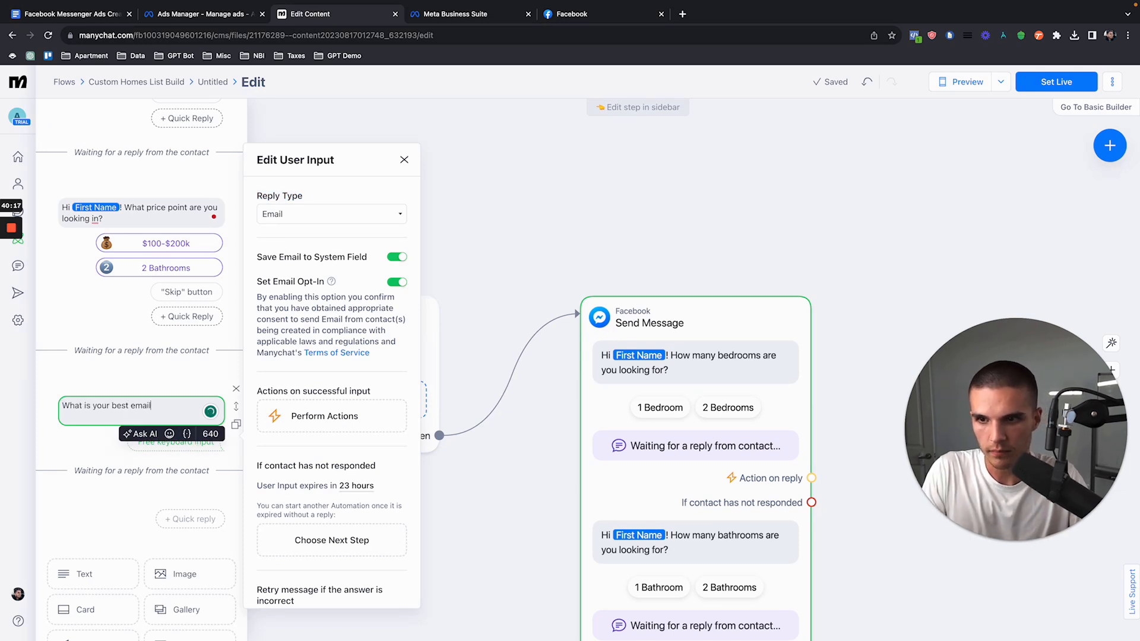
type("?")
left_click(139, 370)
Step: Duplicate the email question and reword the copy to "What is your best phone number?"
scroll(141, 373, "down", 1)
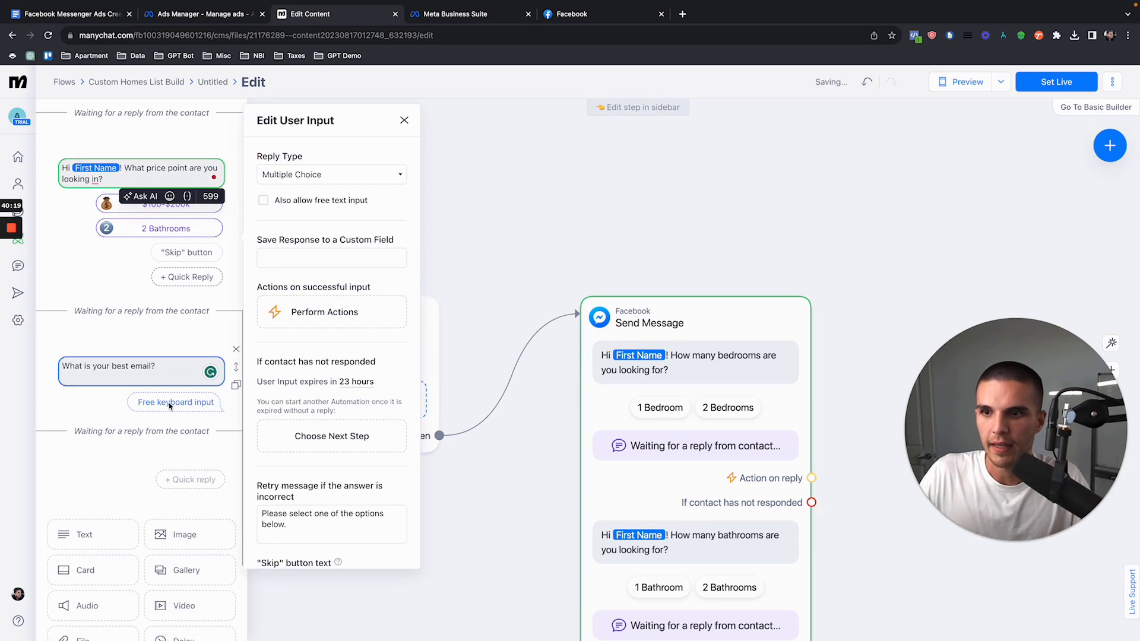
left_click(235, 386)
double_click(140, 487)
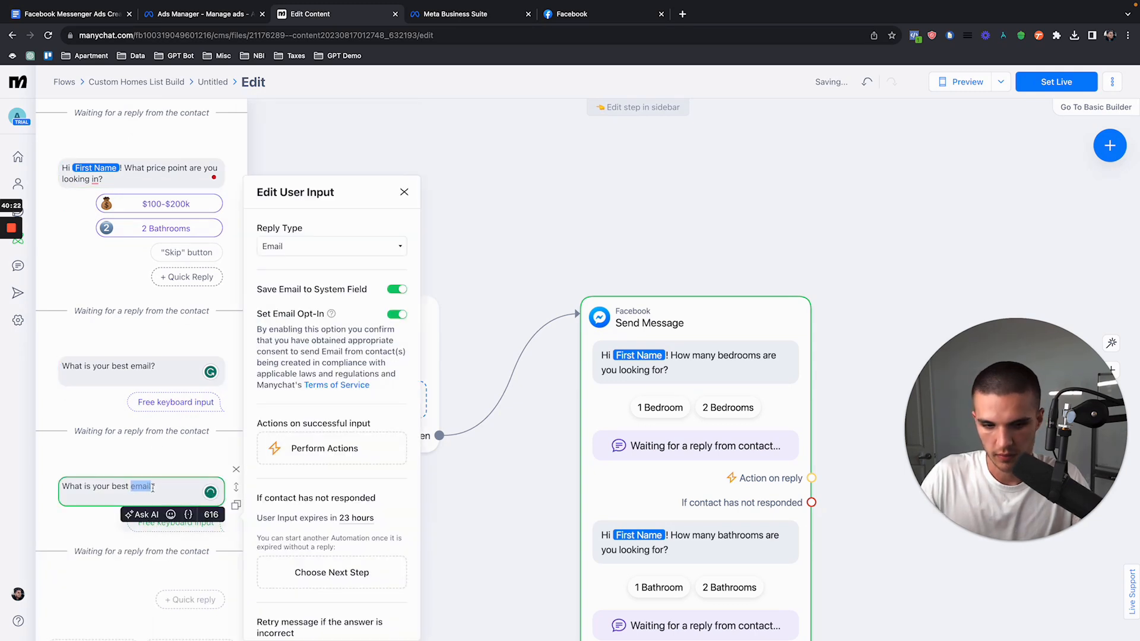
type("phone number")
Step: Set the phone question's reply type to Phone and review its opt-in and retry settings
left_click(331, 246)
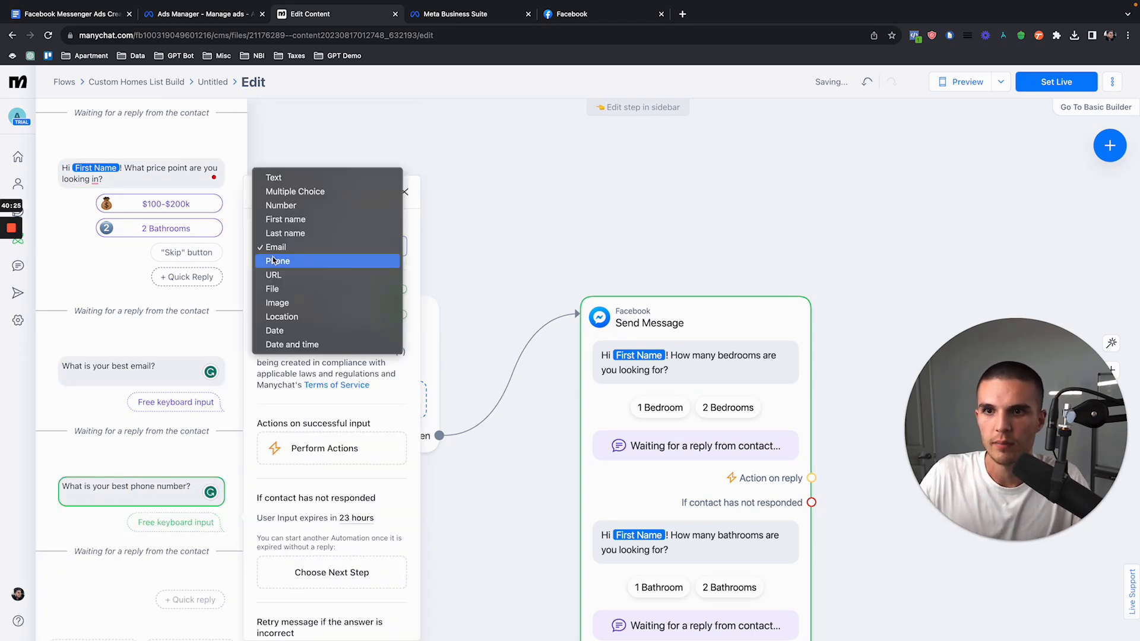
left_click(279, 257)
scroll(303, 330, "down", 3)
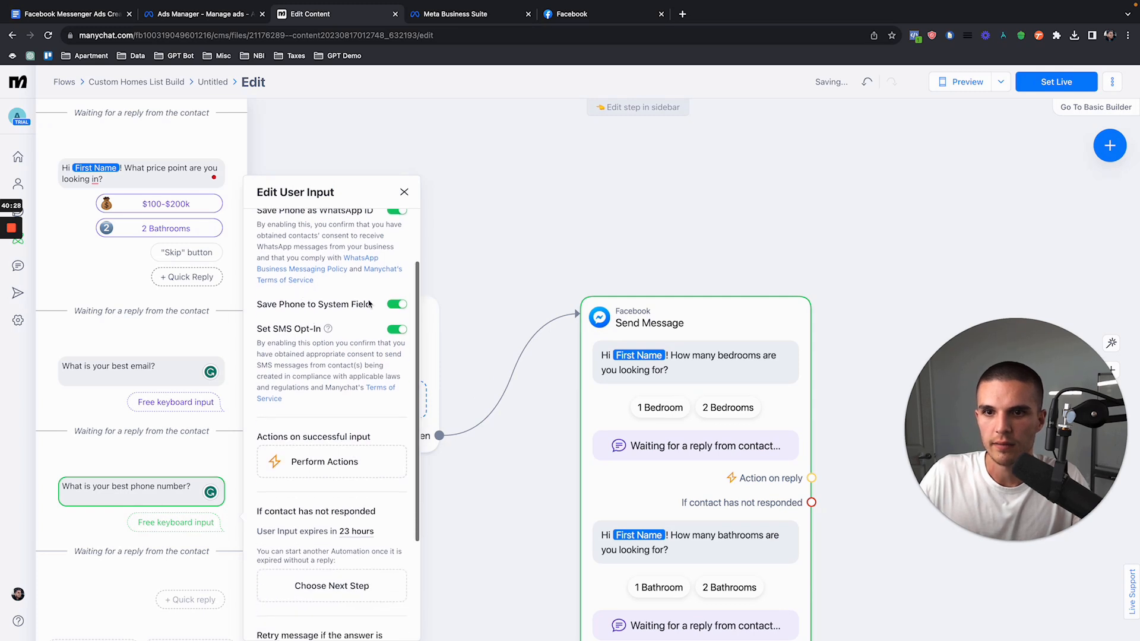
scroll(332, 309, "up", 2)
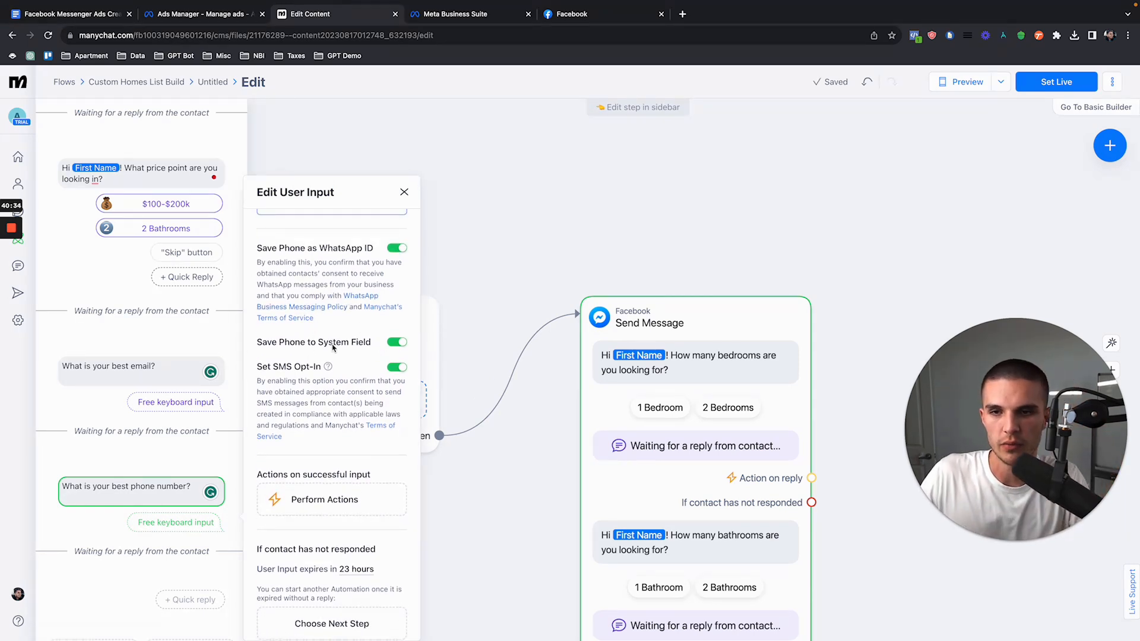
scroll(270, 384, "down", 3)
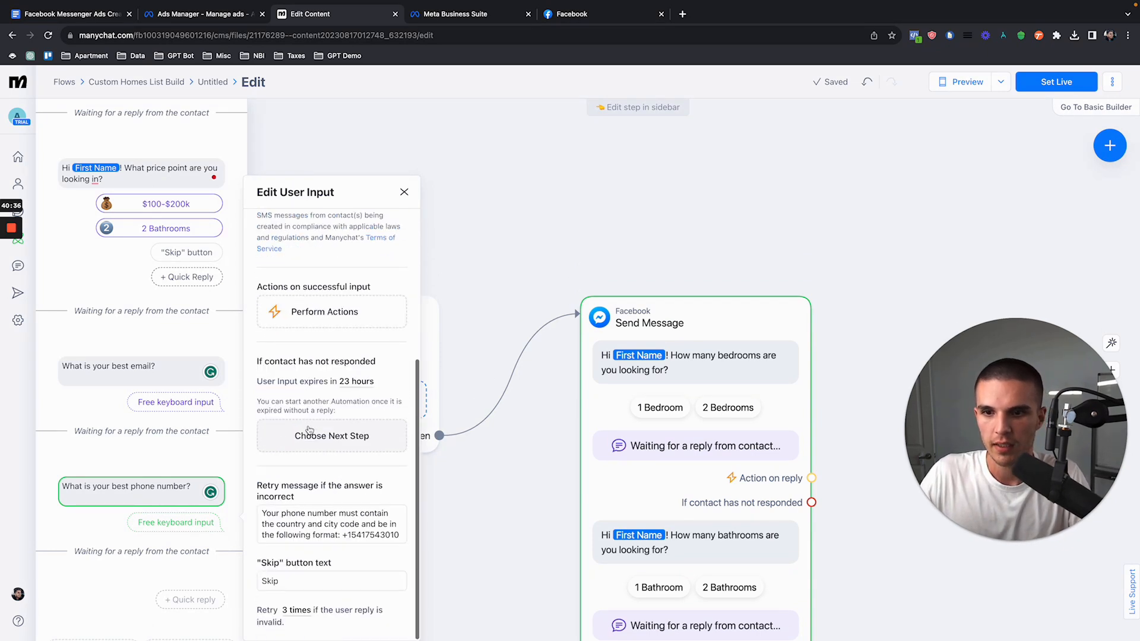
left_click(403, 192)
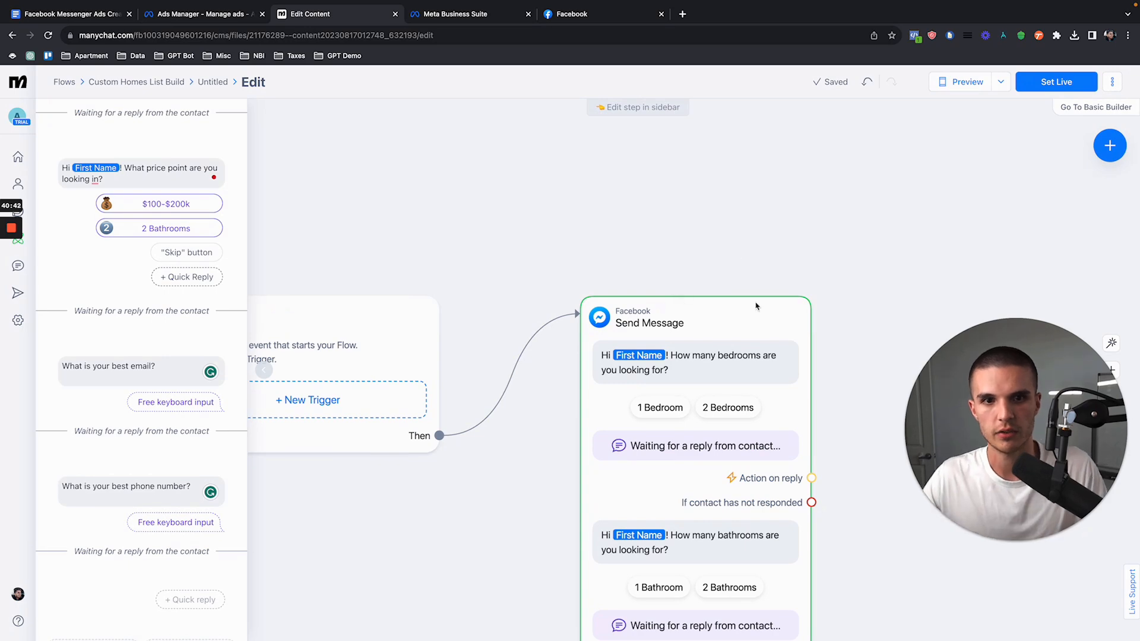
Step: Add a Delay block with the typing action and move it between the email and phone questions
scroll(135, 344, "up", 7)
scroll(135, 344, "down", 10)
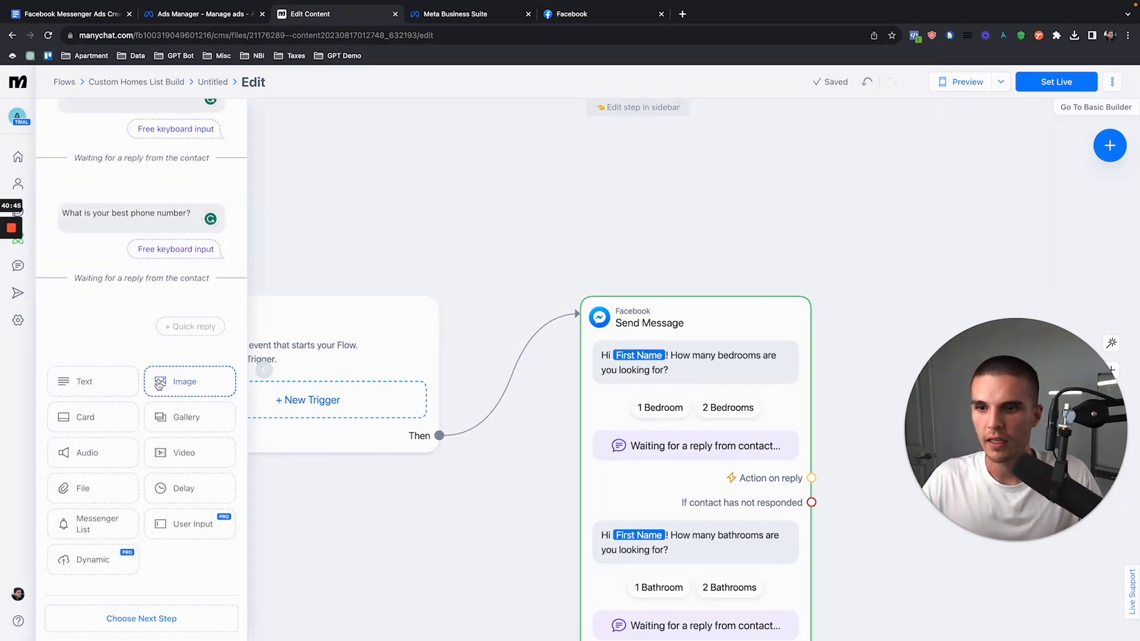
scroll(160, 386, "up", 2)
scroll(169, 499, "down", 2)
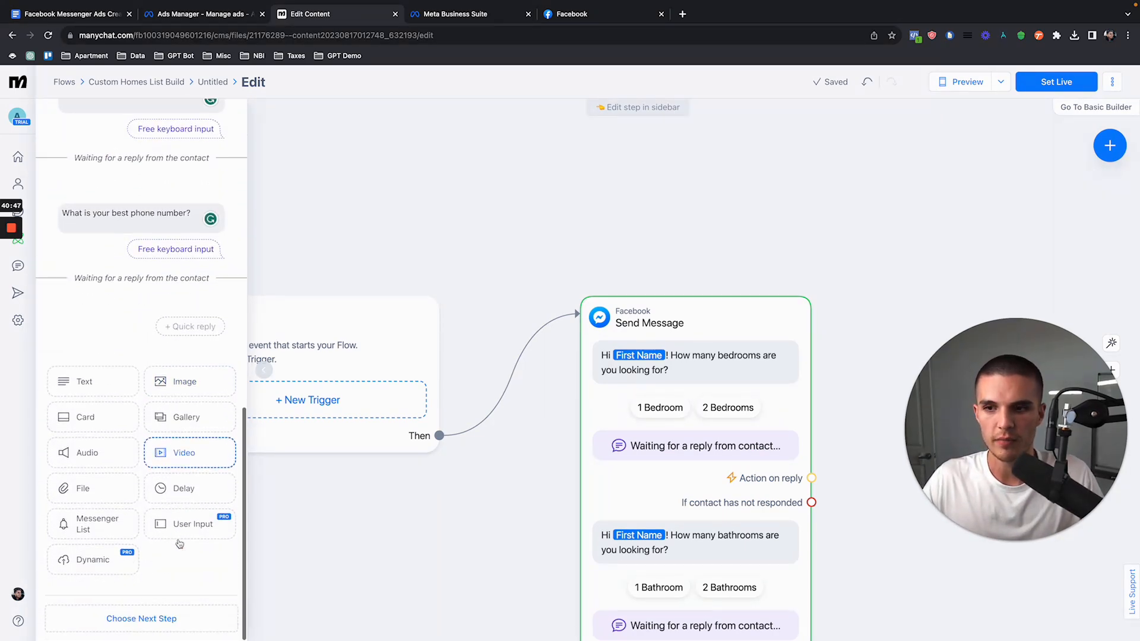
left_click(158, 488)
left_click(128, 345)
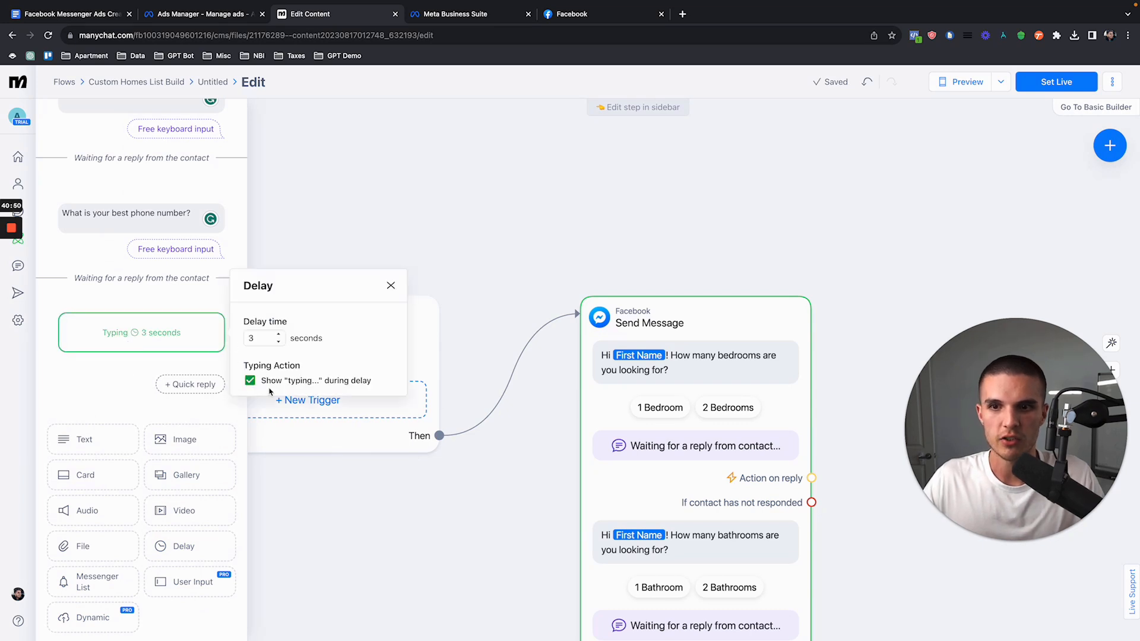
left_click(390, 285)
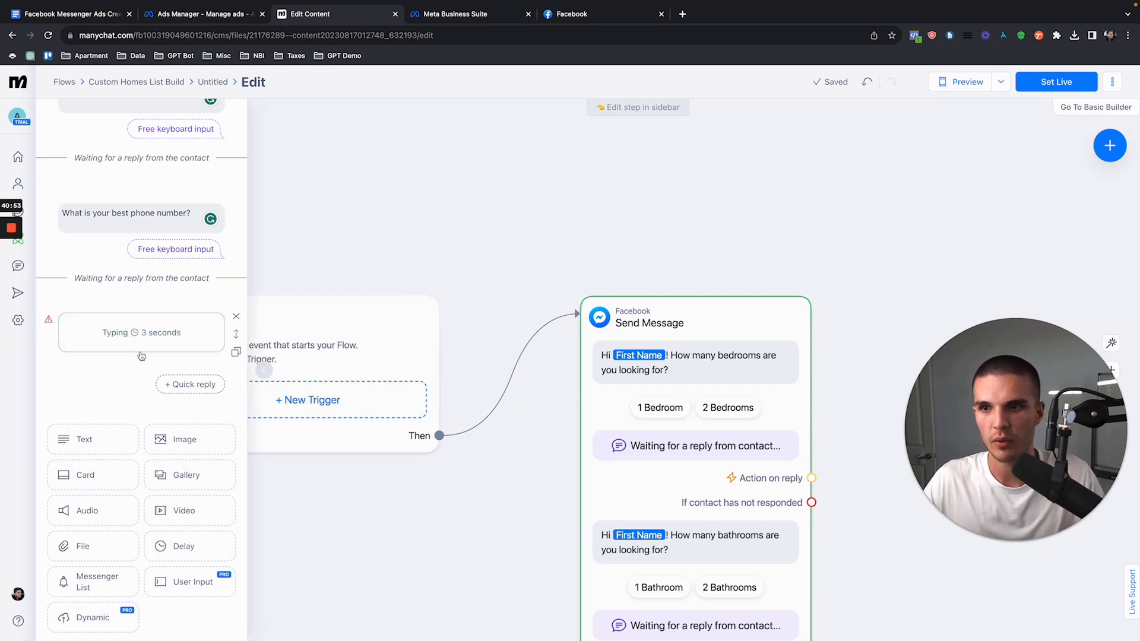
left_click_drag(155, 346, 216, 235)
Step: Set the delay before the phone question to 25 seconds
left_click(212, 354)
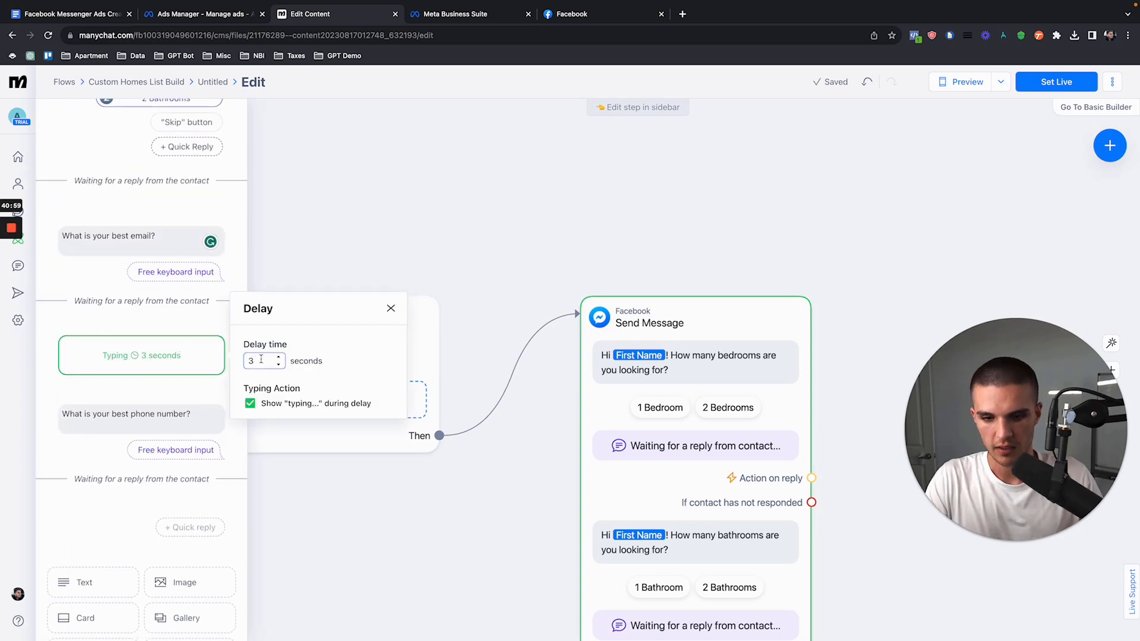
type("25")
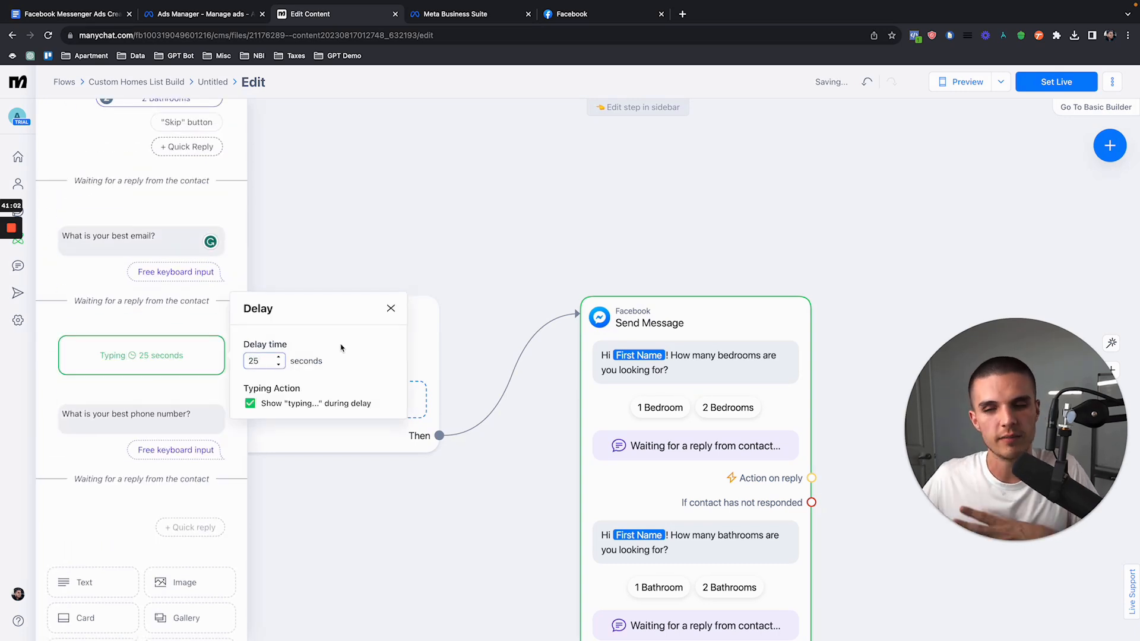
left_click(231, 355)
scroll(186, 271, "up", 5)
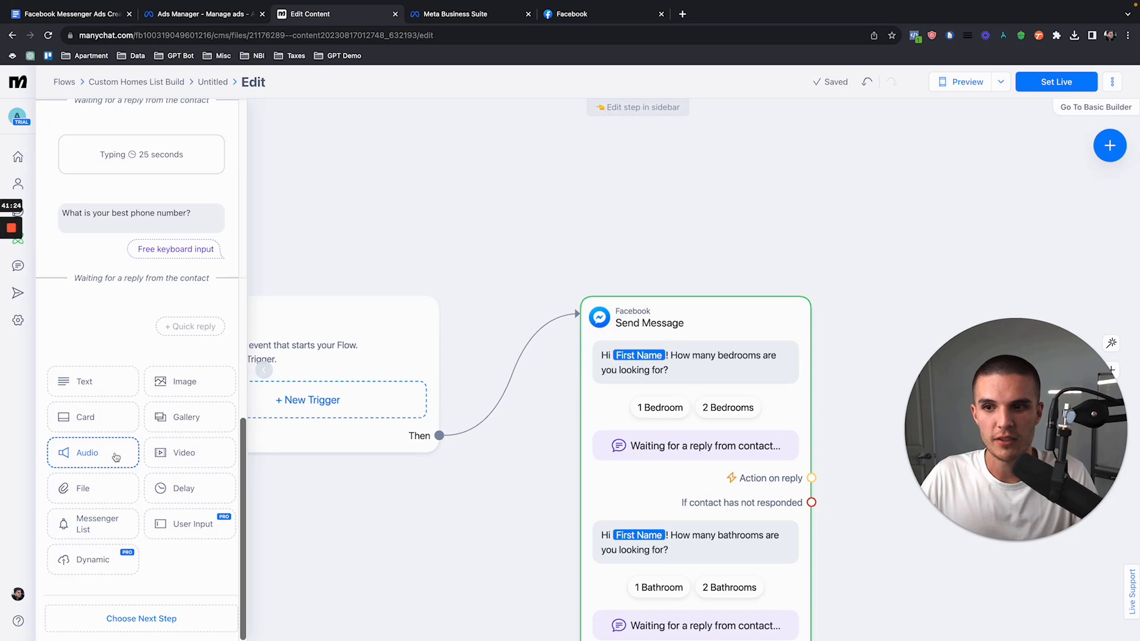
Step: Add a square Gallery block after the phone question and upload the "Get a custom list of Austin homes" image to its first card
left_click(172, 419)
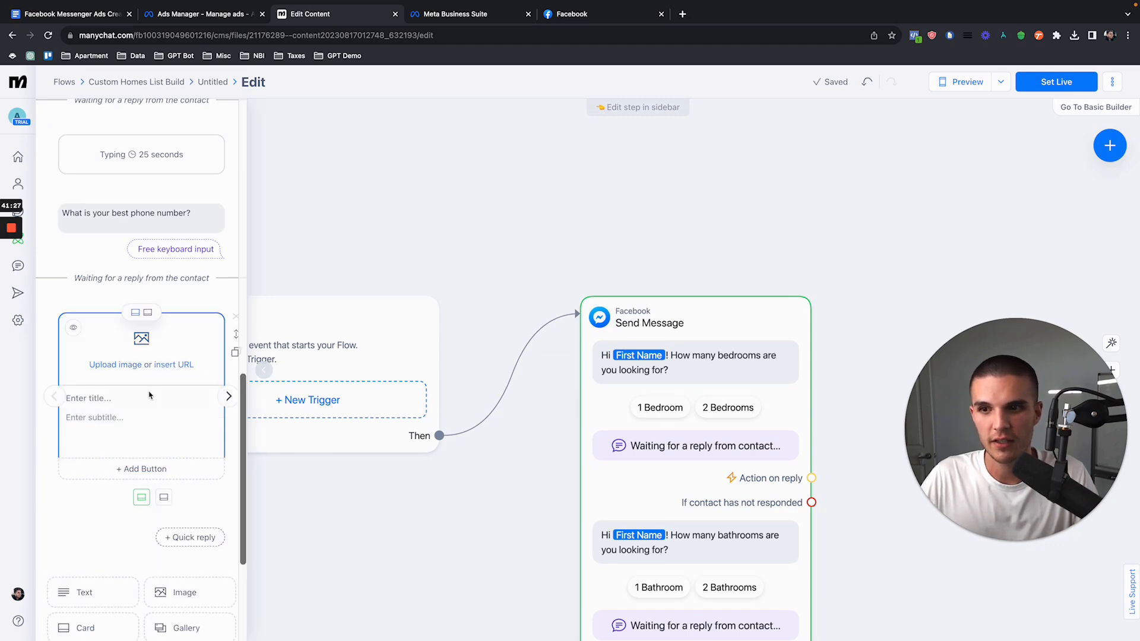
left_click(152, 376)
left_click(434, 171)
double_click(434, 175)
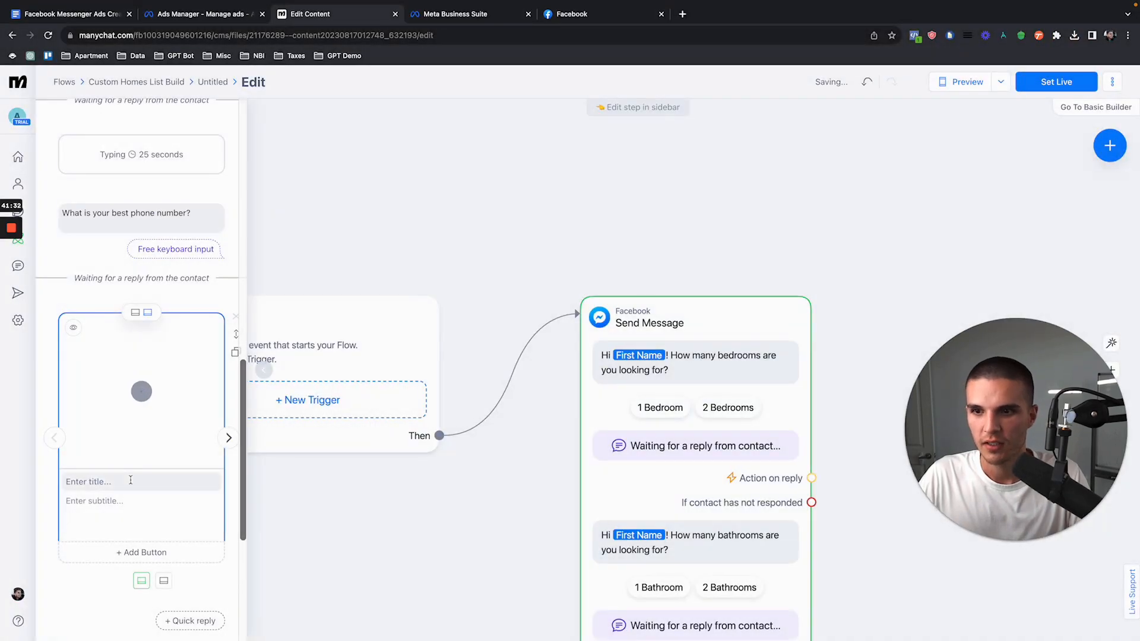
scroll(157, 424, "down", 2)
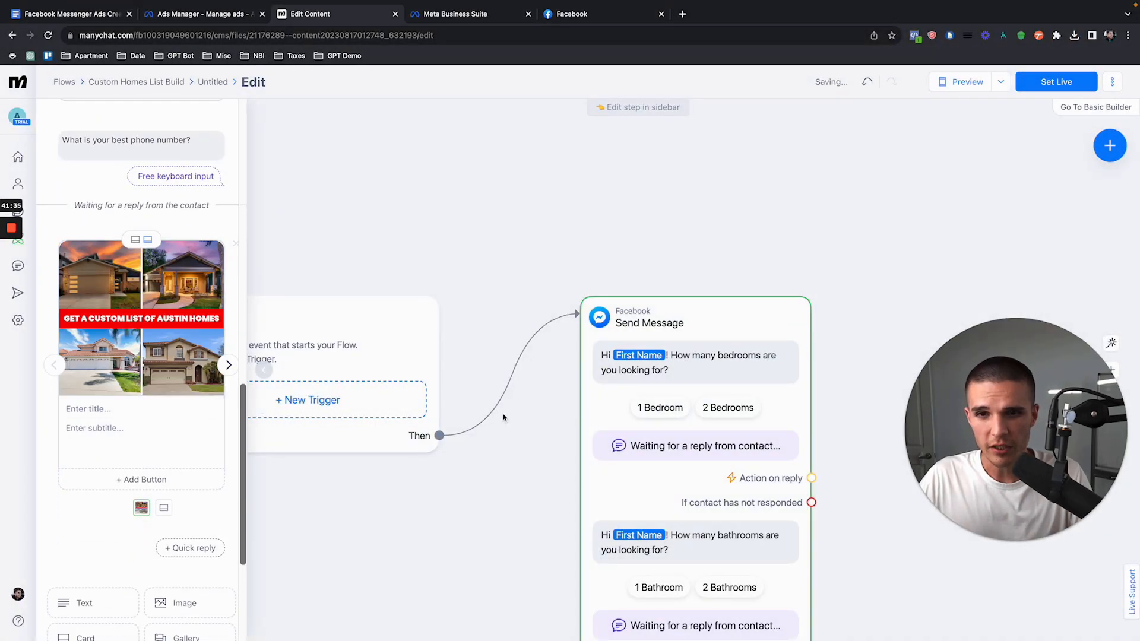
Step: Give the gallery's second card the agent's full name as title and "YouTube" as subtitle
left_click(229, 366)
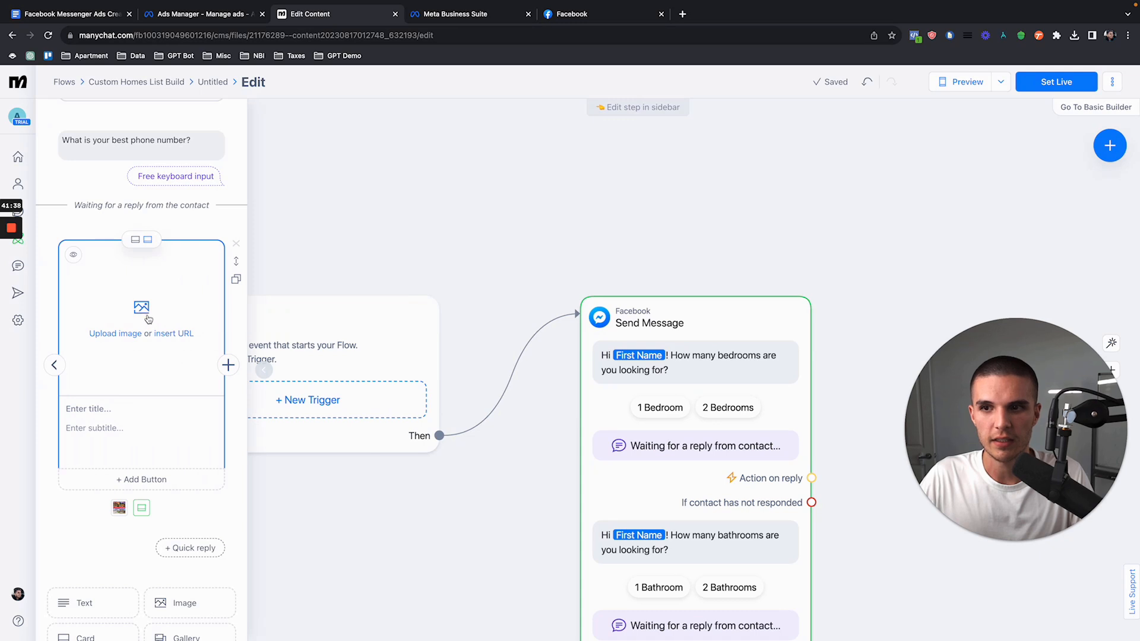
left_click(72, 377)
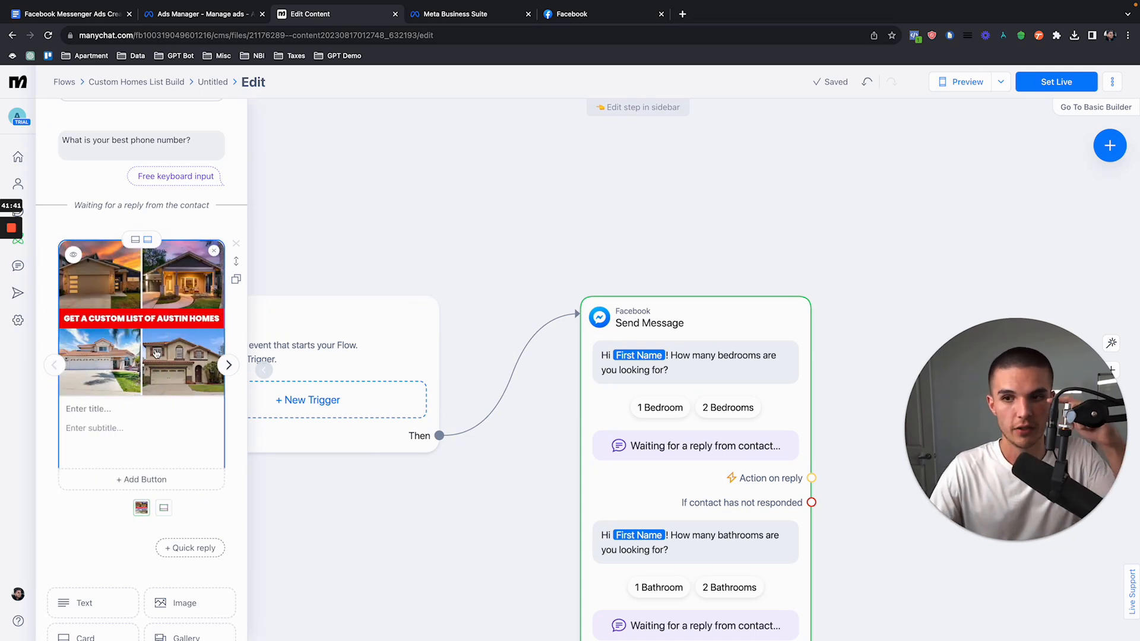
left_click(229, 365)
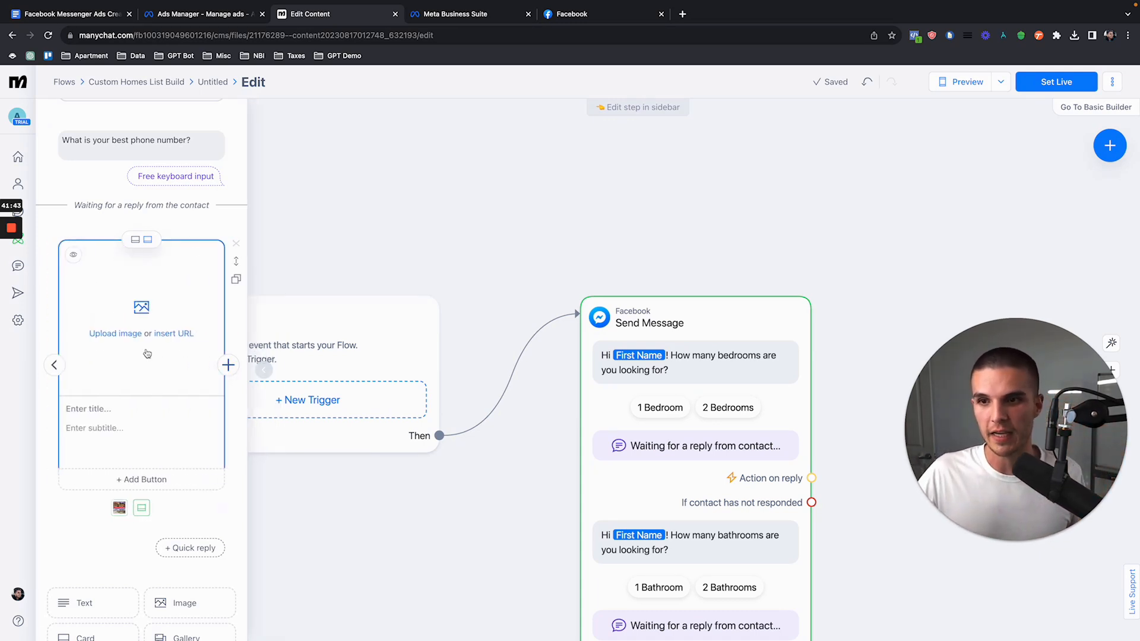
left_click(80, 410)
type("Quinn")
key("Tab")
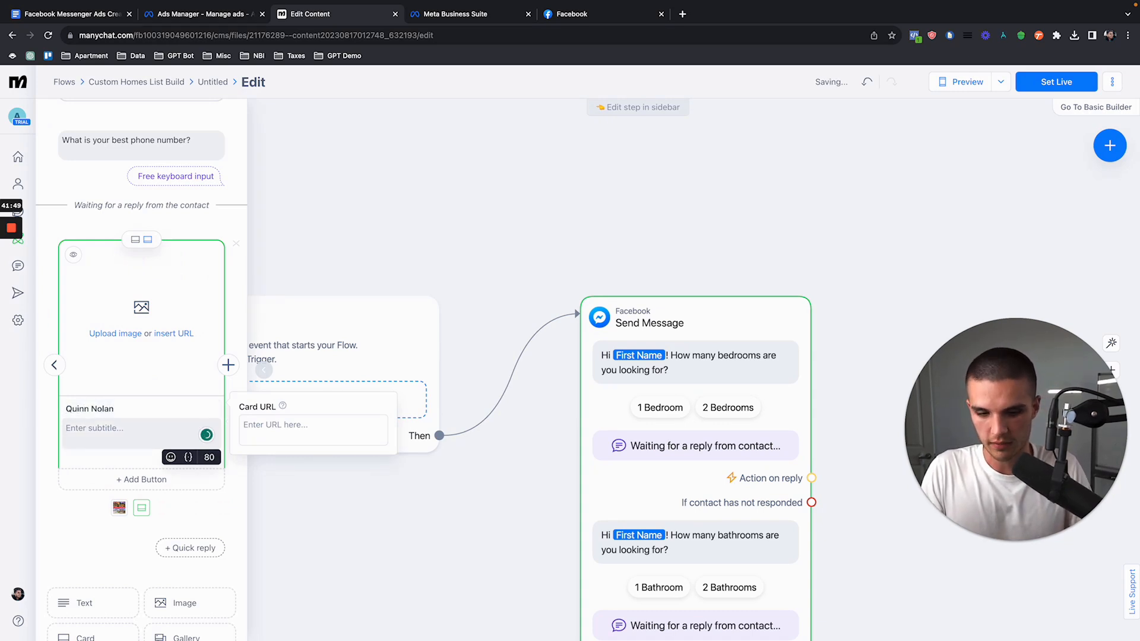
type("YouTube")
Step: Add a button to the second card that calls a specific phone number and enter the agent's phone number
left_click(101, 477)
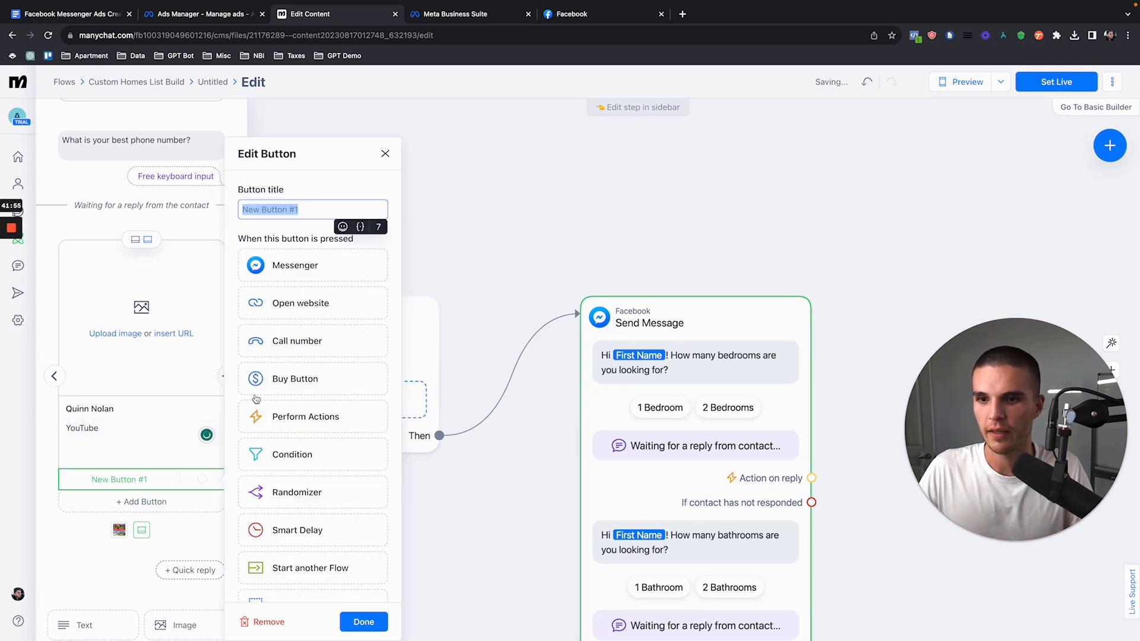
left_click(293, 346)
left_click(278, 571)
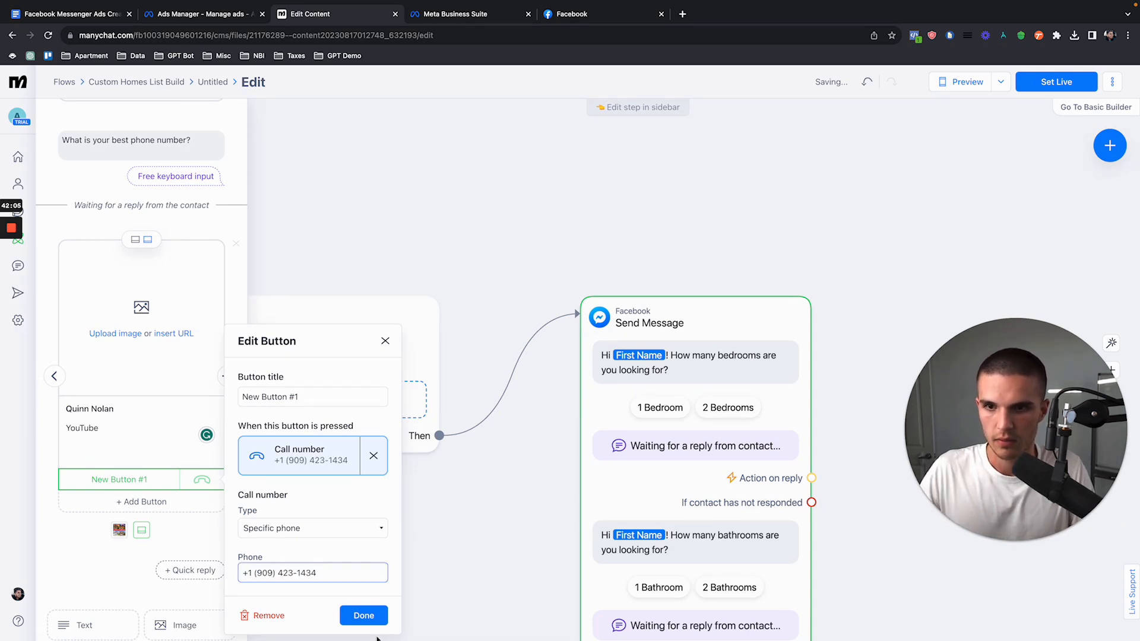
left_click(363, 615)
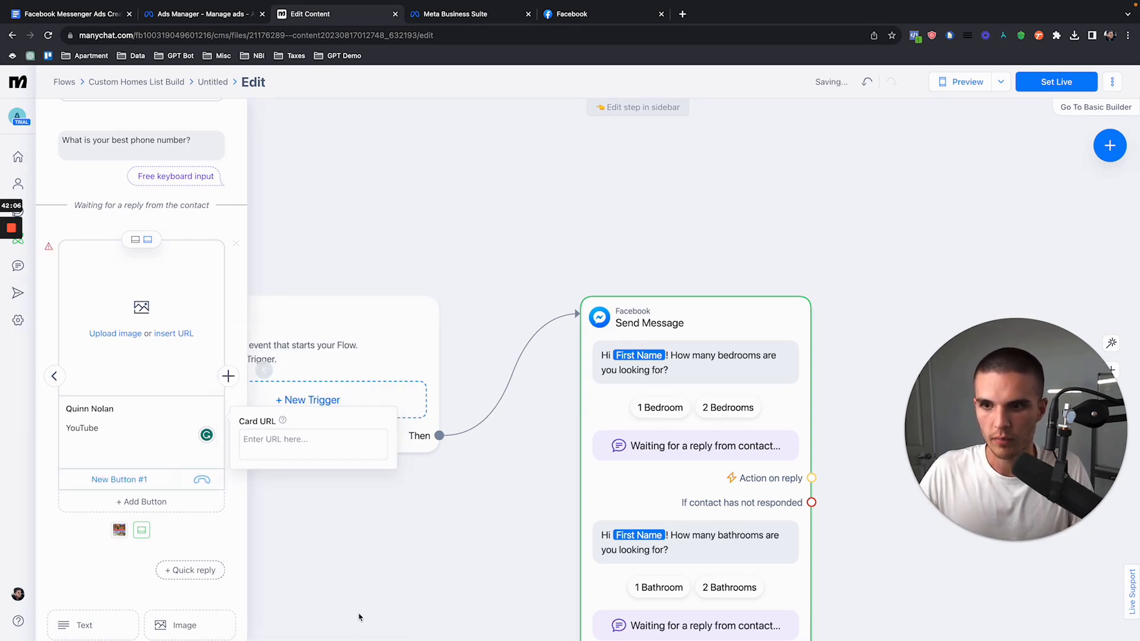
Step: Rename the card's call button to "Call Me Now" followed by a phone emoji
left_click(142, 480)
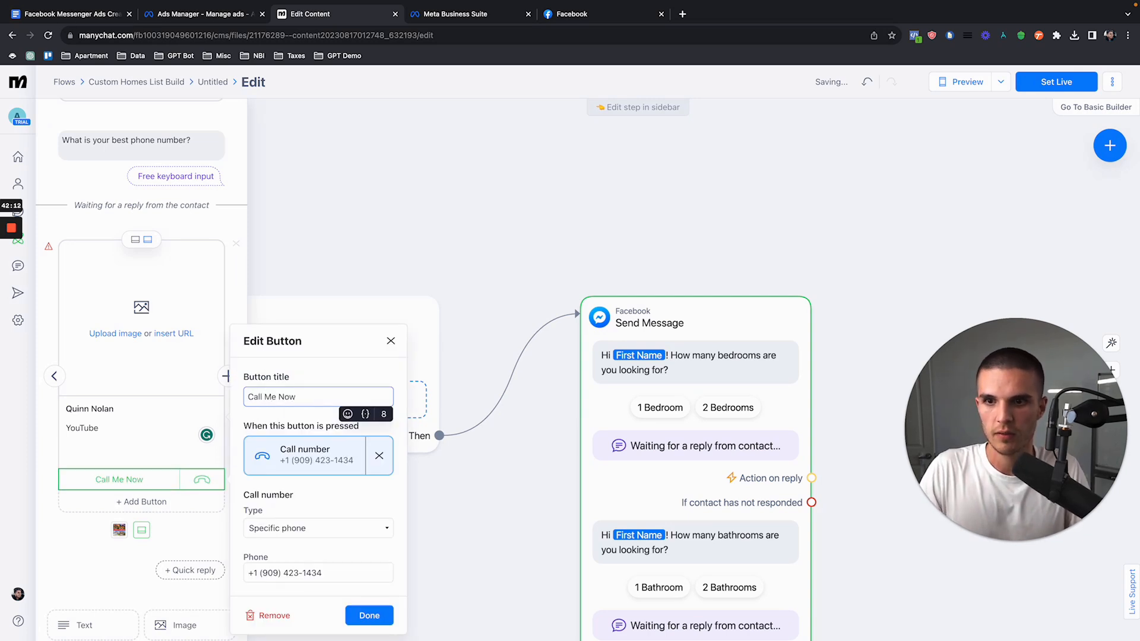
key("ctrl+super+space")
type("ca")
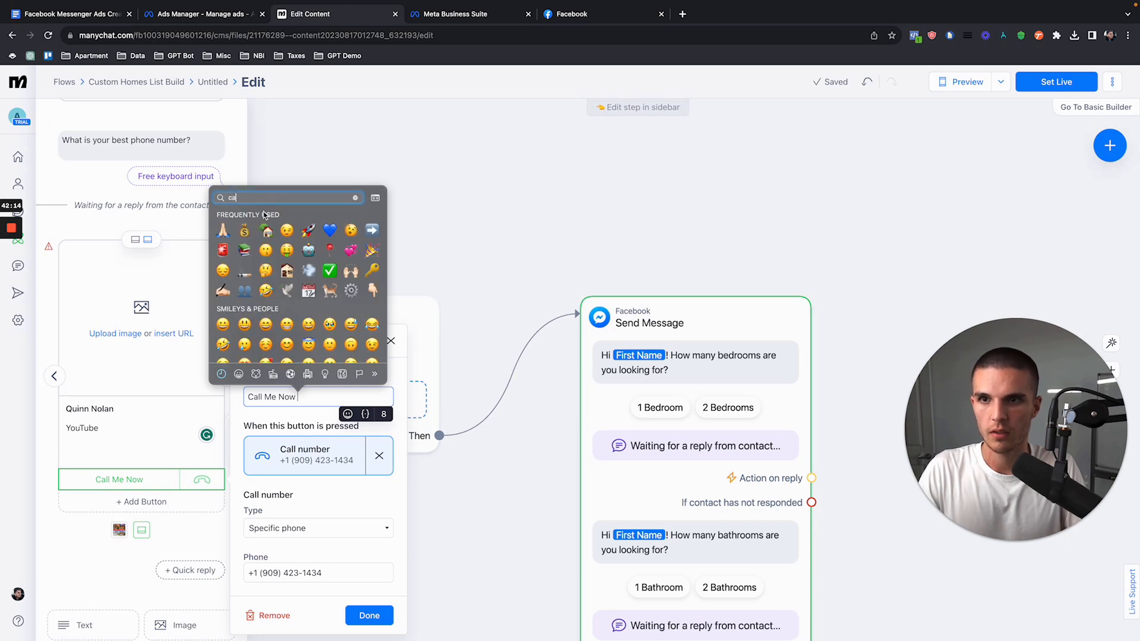
type("ll")
left_click(289, 219)
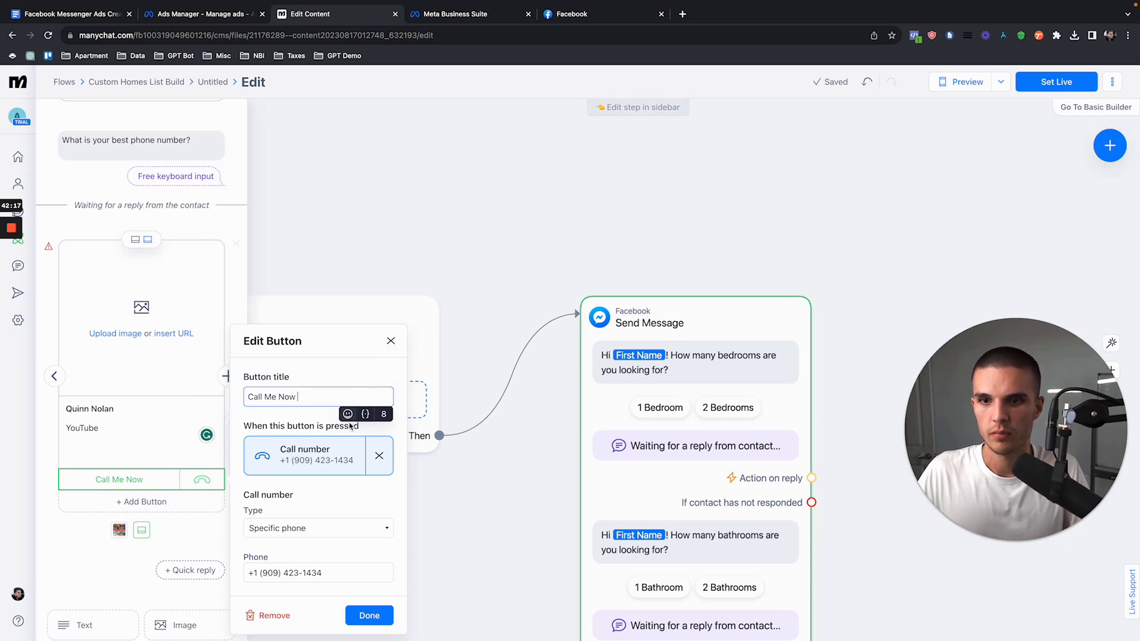
left_click(369, 622)
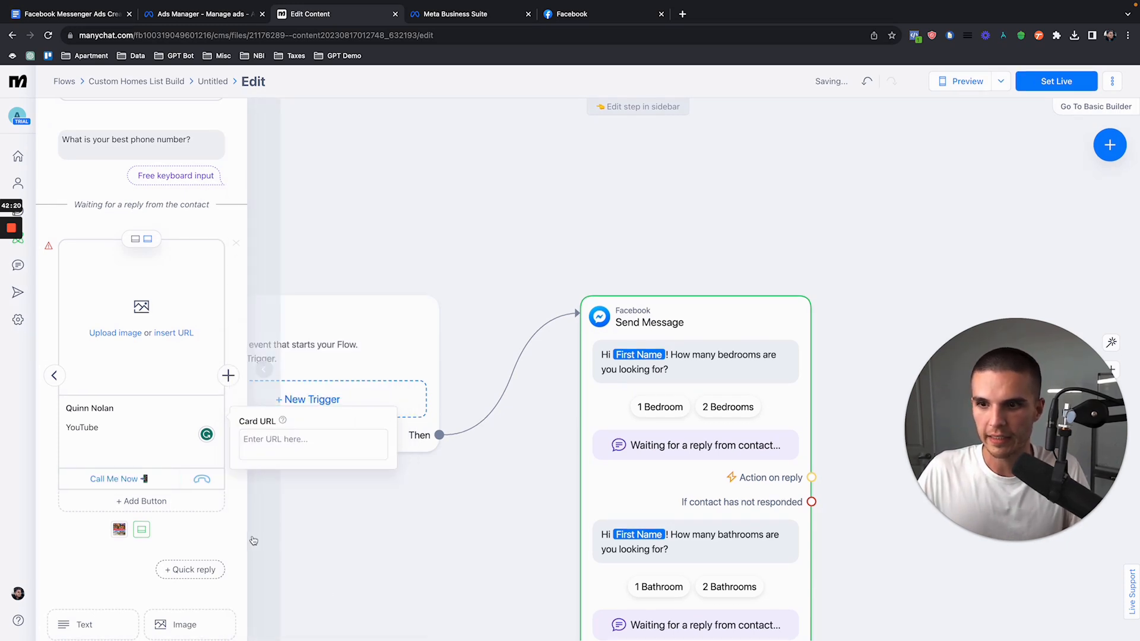
Step: Add another button below the call button and look through its available actions
left_click(142, 502)
scroll(318, 419, "down", 1)
scroll(318, 418, "up", 1)
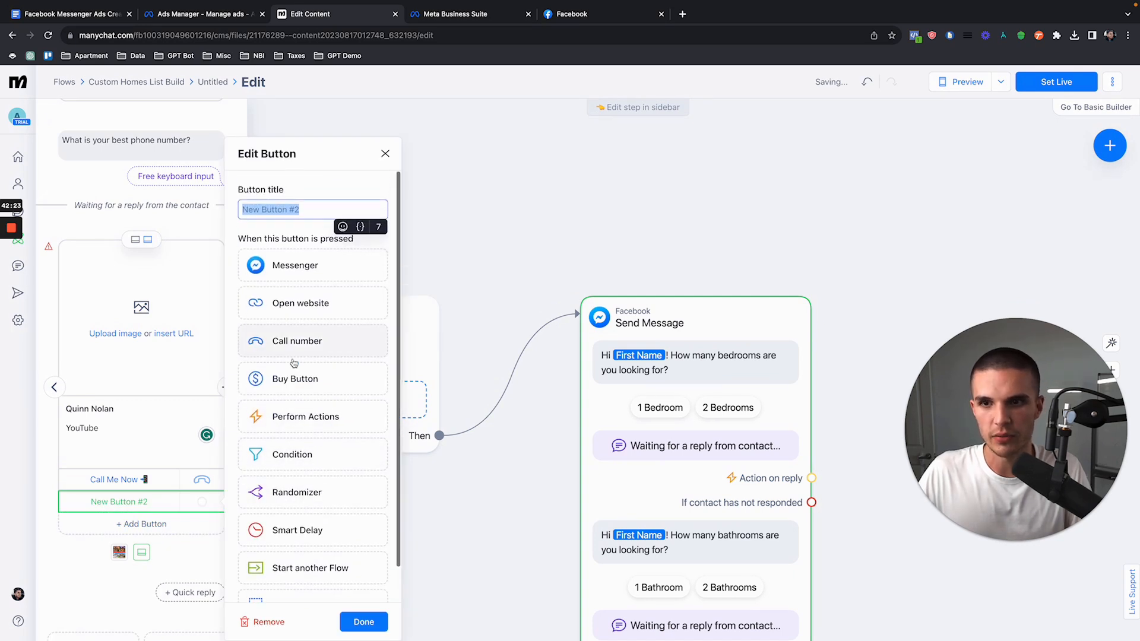
left_click(384, 154)
Step: Delete the gallery's second card and the remaining image card after the phone question
left_click(235, 244)
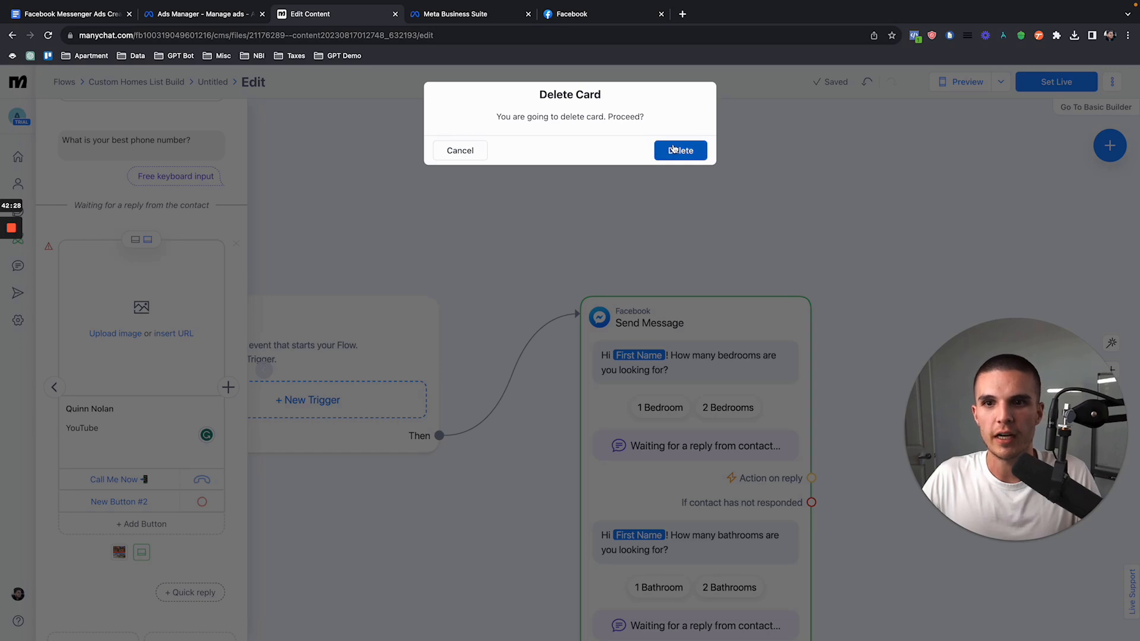
left_click(677, 150)
scroll(106, 233, "up", 5)
scroll(149, 297, "down", 7)
left_click(236, 155)
left_click(679, 148)
Step: Set the automation live and move the Send Message block higher on the canvas
left_click(1056, 82)
scroll(746, 307, "down", 6)
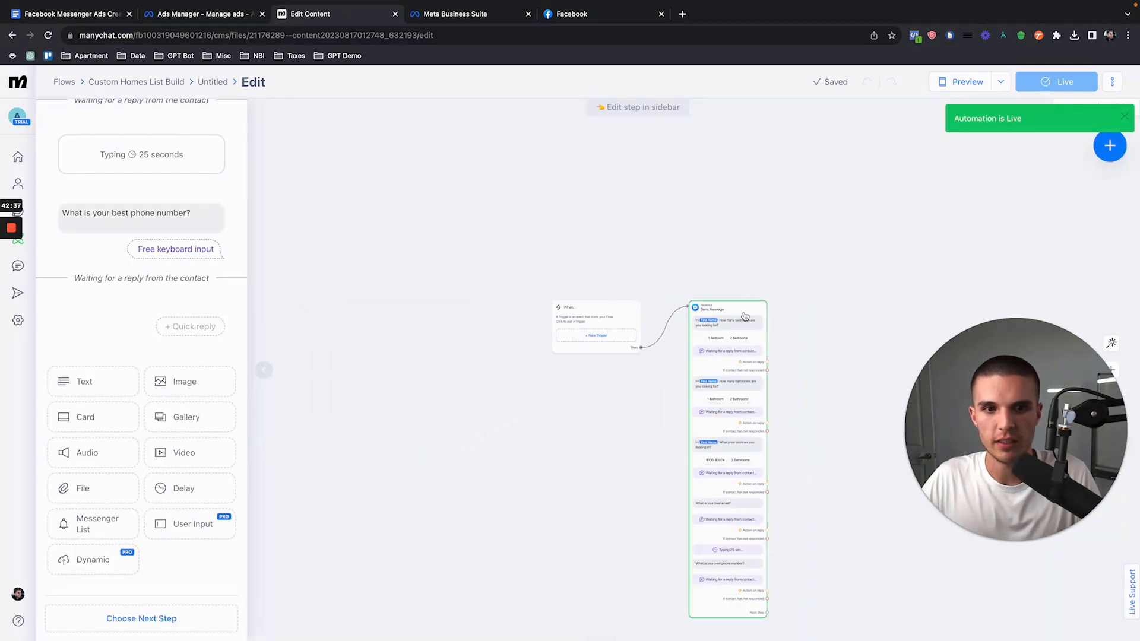
left_click_drag(741, 371, 666, 161)
scroll(685, 428, "up", 3)
scroll(661, 330, "up", 2)
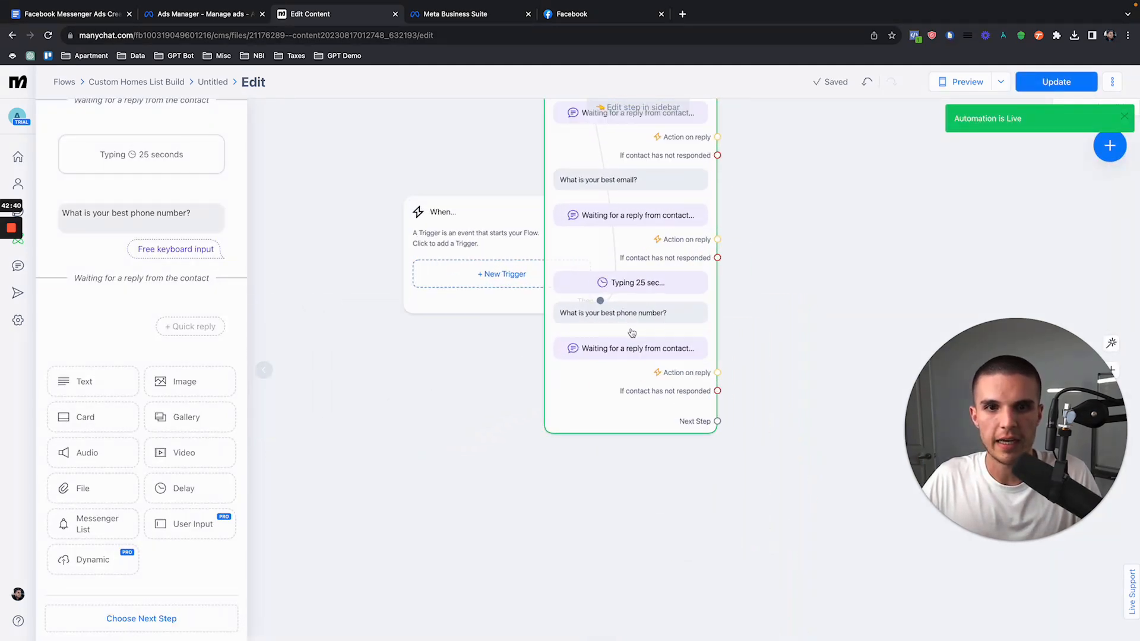
Step: Connect an Actions block to the phone question's reply and look through its available actions
left_click_drag(717, 373, 820, 275)
left_click(846, 274)
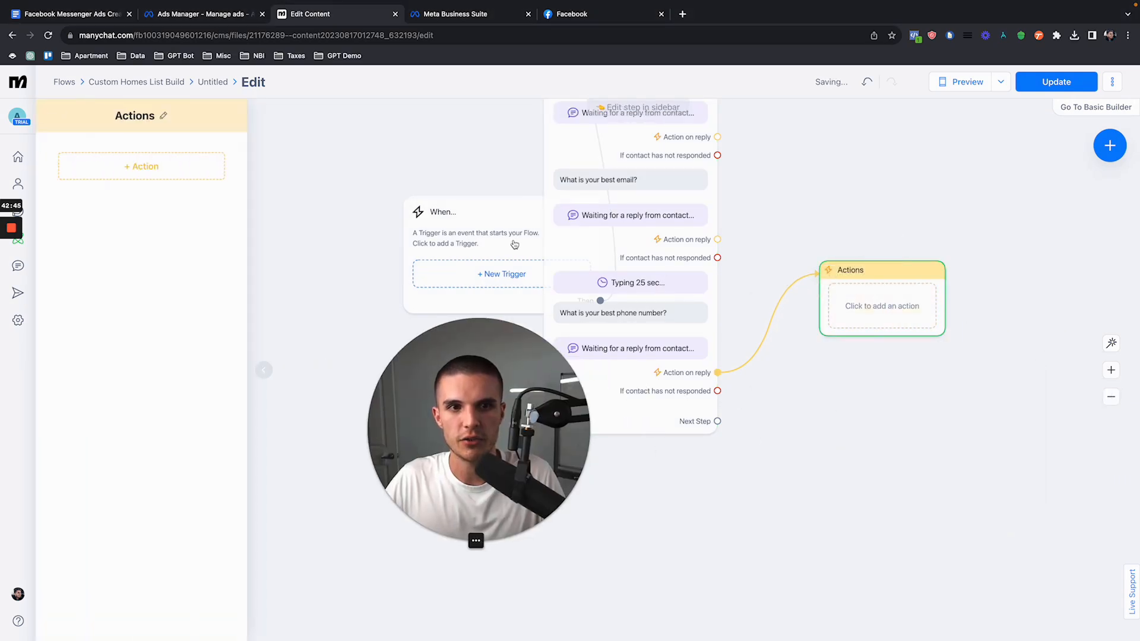
left_click(141, 166)
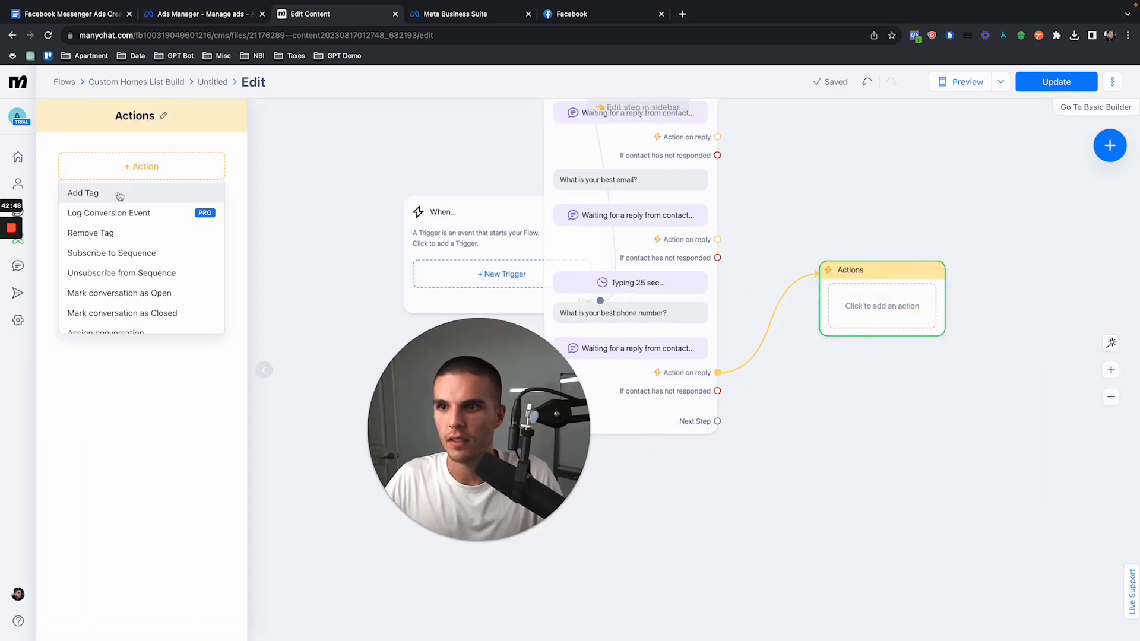
scroll(127, 232, "down", 10)
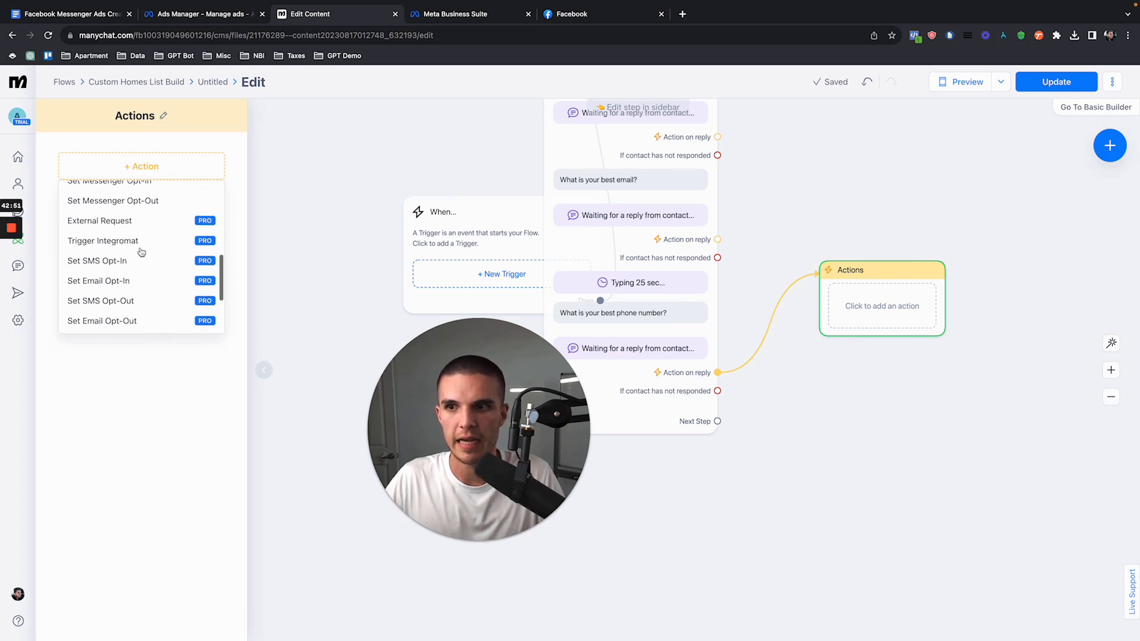
scroll(131, 244, "down", 3)
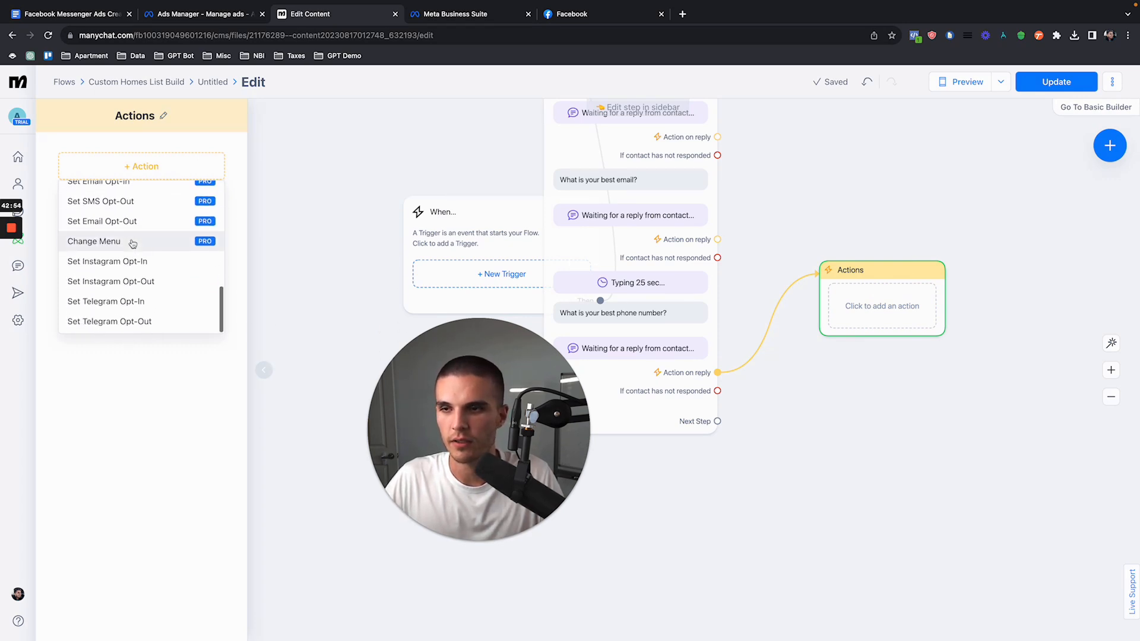
scroll(133, 244, "up", 5)
scroll(132, 244, "up", 6)
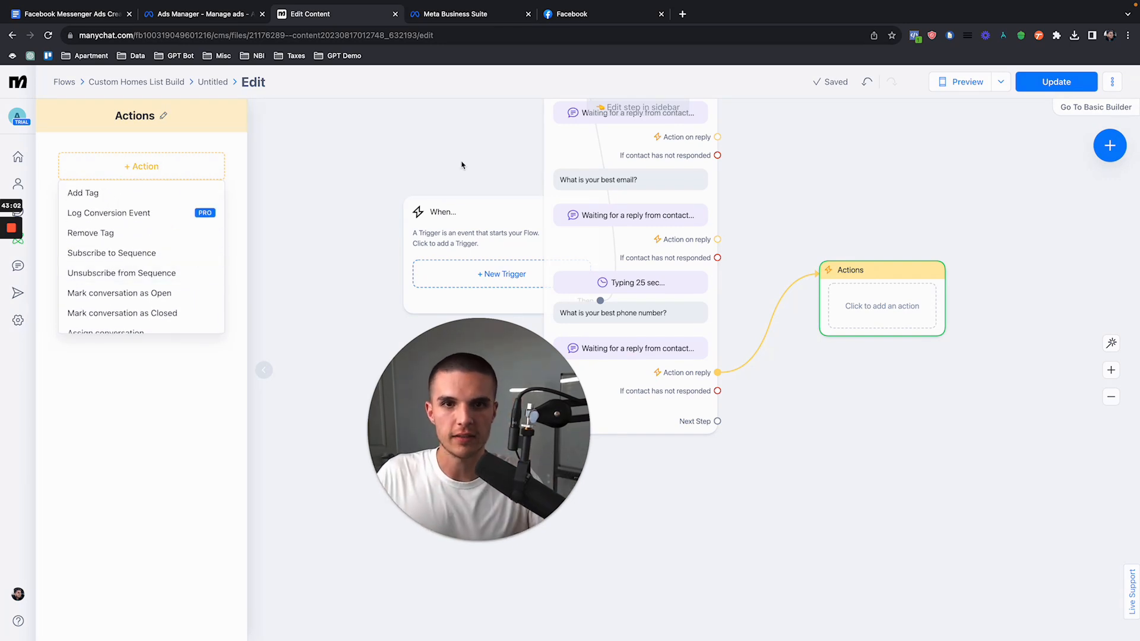
scroll(178, 285, "down", 5)
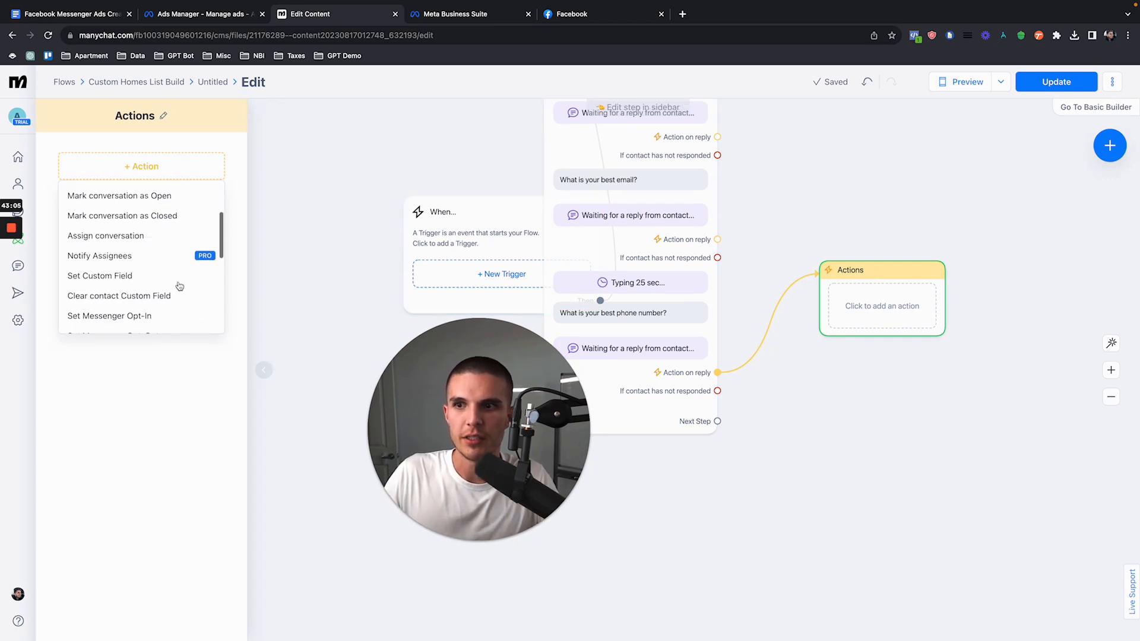
scroll(152, 277, "down", 3)
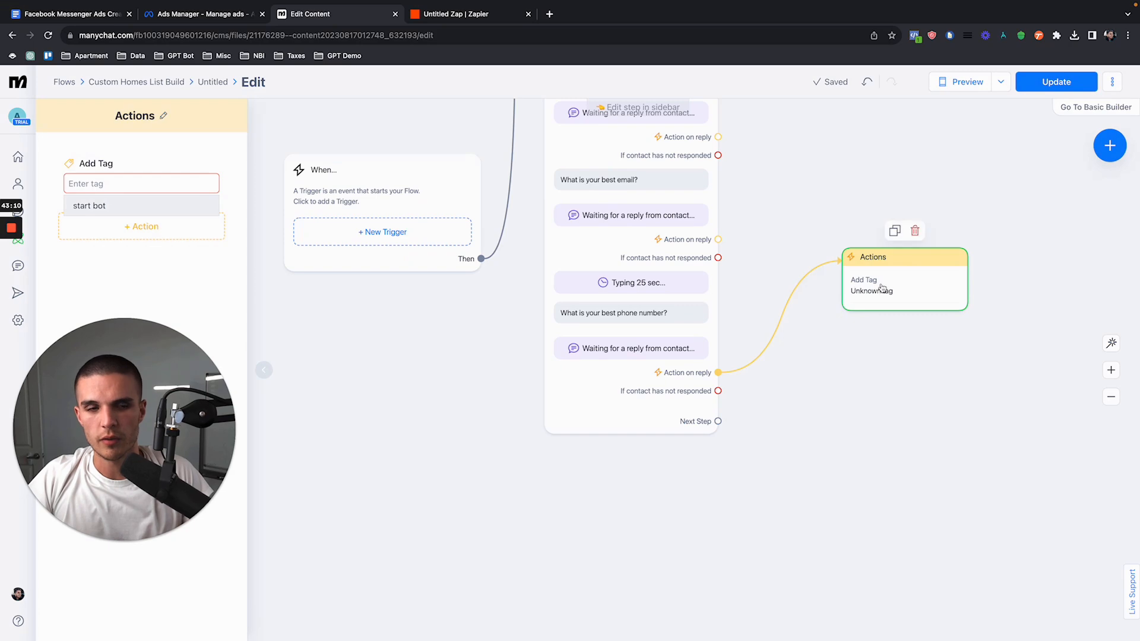
Step: Delete the Actions block with the unnamed tag and connect a new empty one to the phone question's reply
left_click(915, 231)
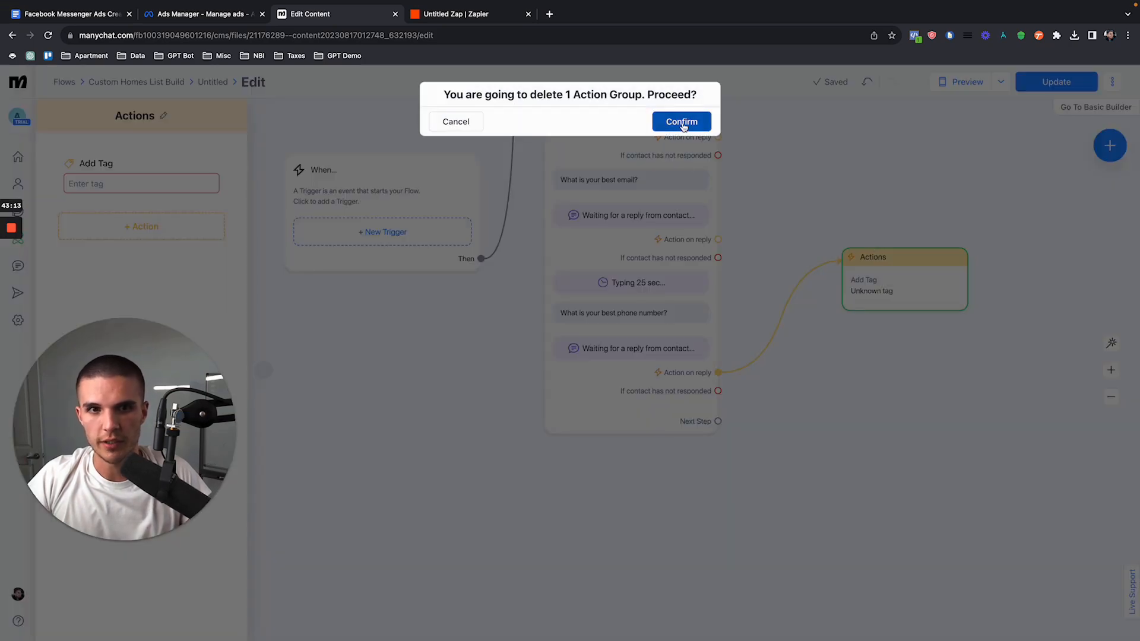
left_click(680, 119)
left_click_drag(718, 373, 821, 281)
left_click(846, 283)
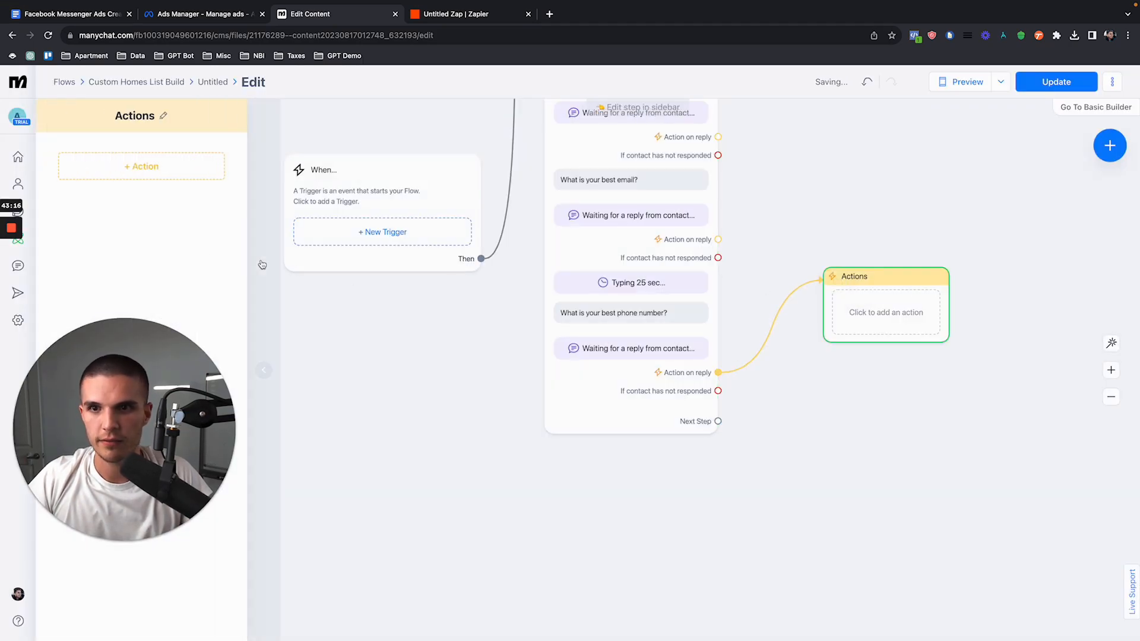
Step: Add a new tag named "send to ghl" as the block's action and update the live automation
left_click(147, 170)
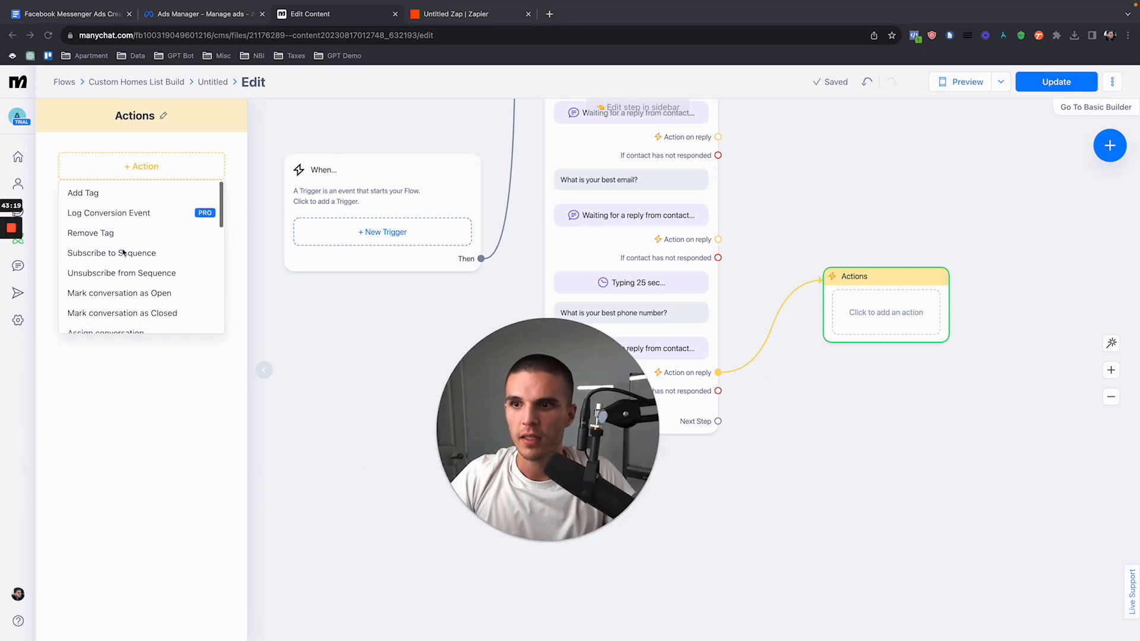
left_click(100, 202)
type("s")
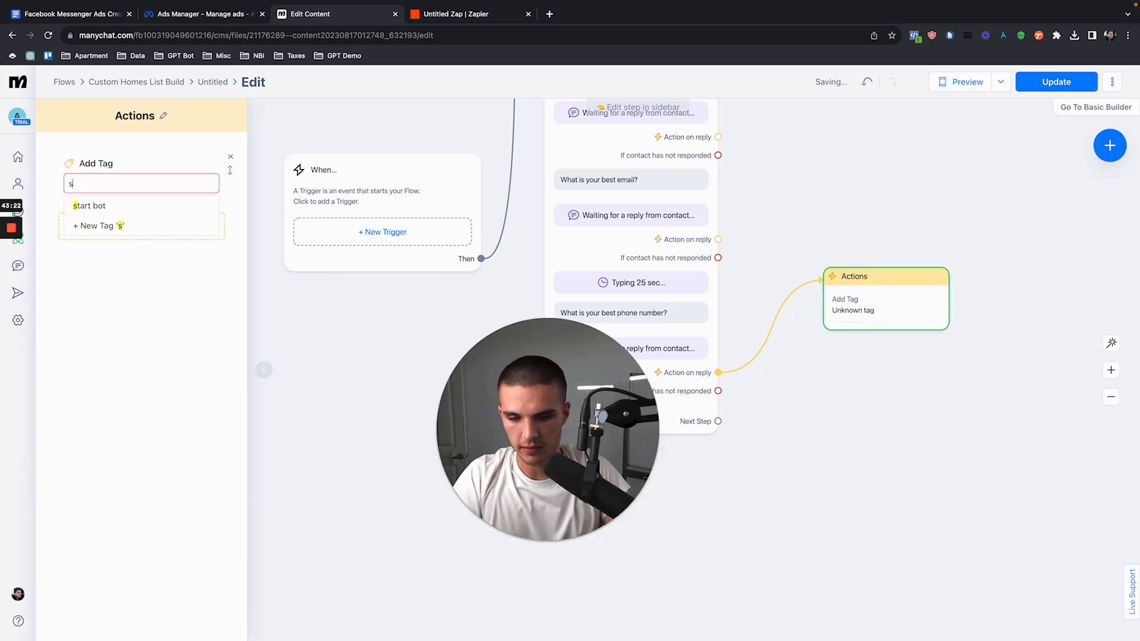
type("end to ghl")
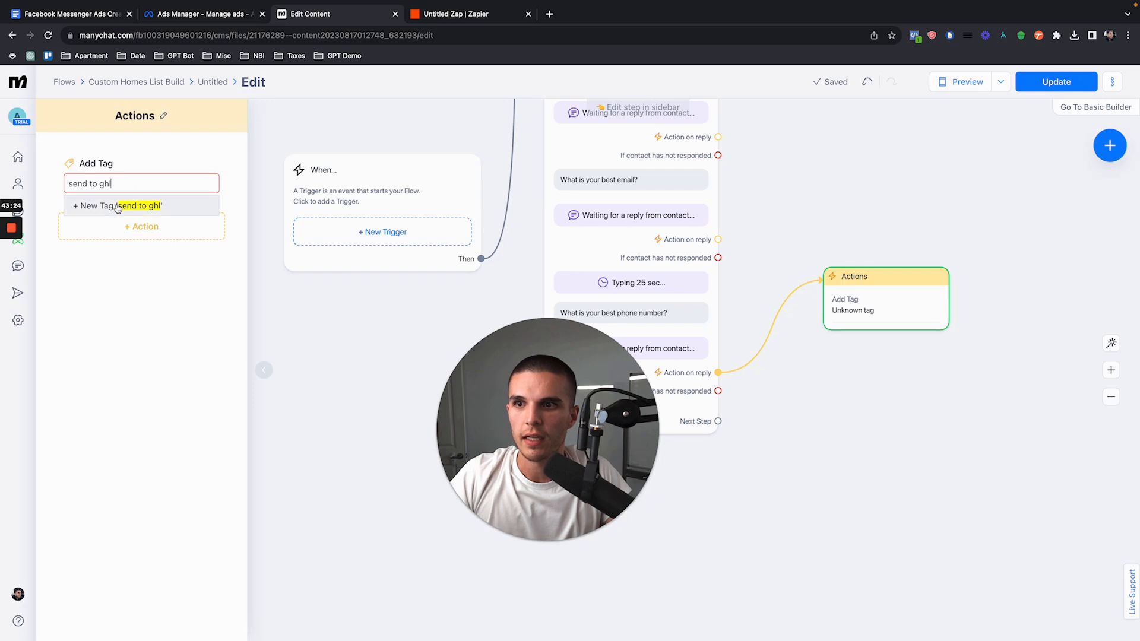
left_click(166, 206)
left_click(1056, 81)
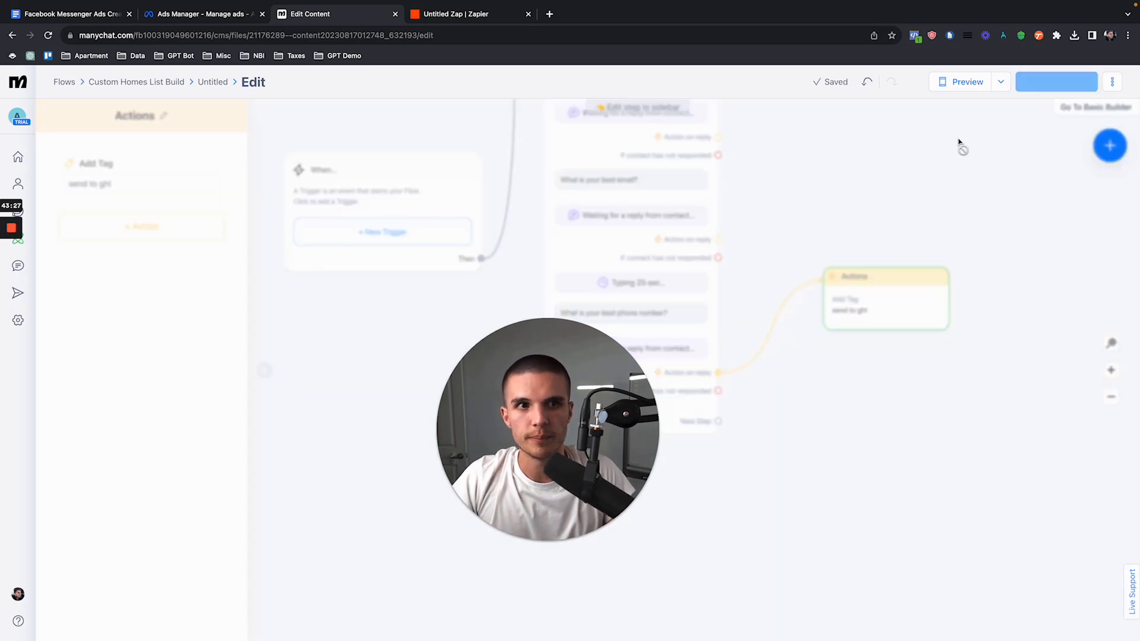
Step: Move the Send Message block slightly lower on the canvas
scroll(572, 364, "down", 3)
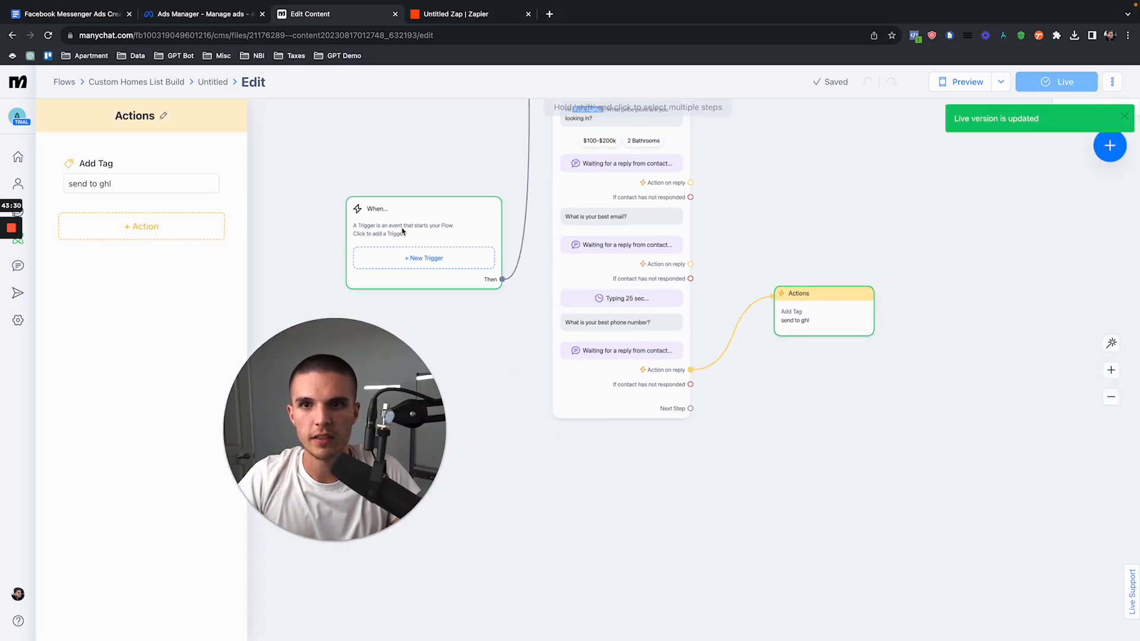
scroll(558, 208, "up", 5)
scroll(631, 233, "down", 5)
left_click_drag(631, 237, 635, 465)
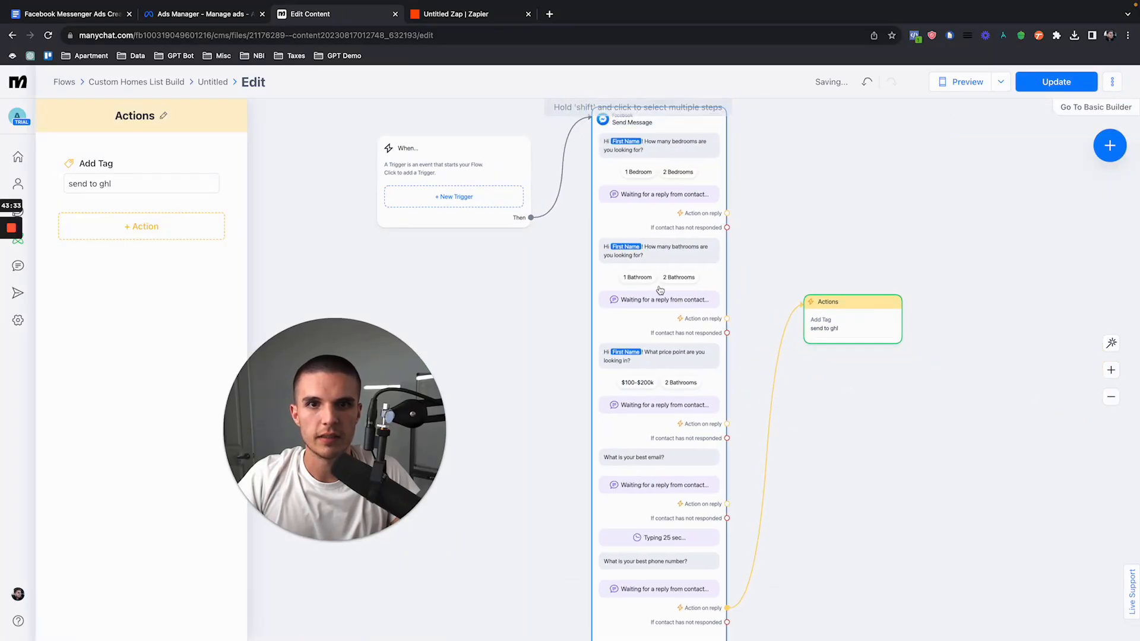
left_click_drag(659, 266, 660, 294)
Step: Examine the user input settings of the bedroom, price point and email questions in the Send Message block
left_click(660, 293)
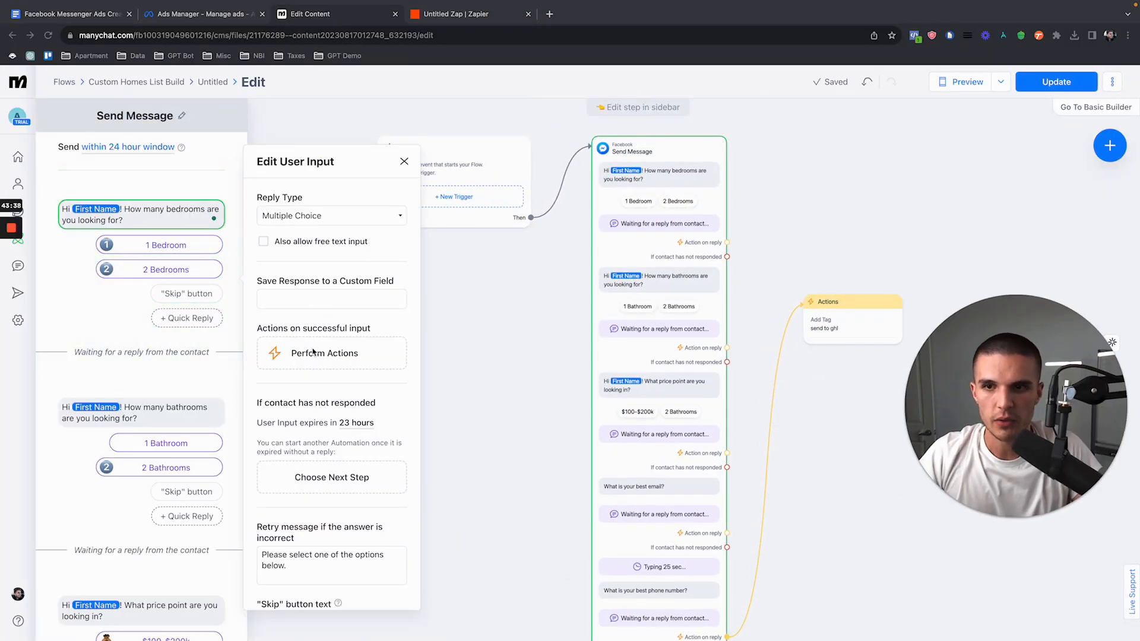
scroll(309, 346, "down", 10)
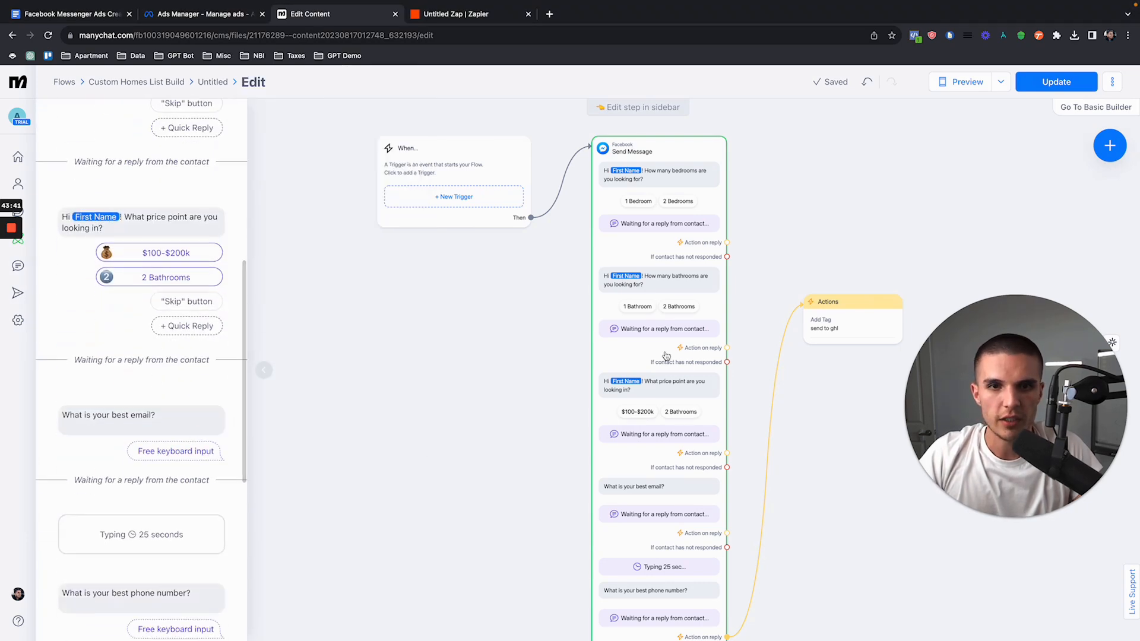
scroll(669, 368, "down", 10)
scroll(669, 378, "up", 9)
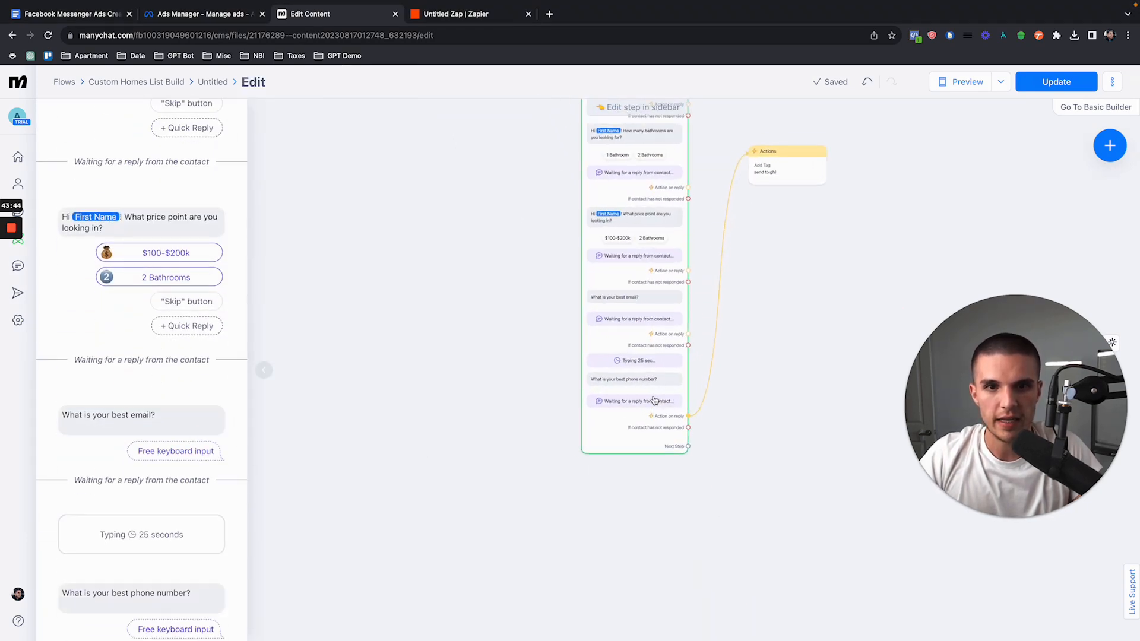
left_click(654, 401)
left_click(173, 226)
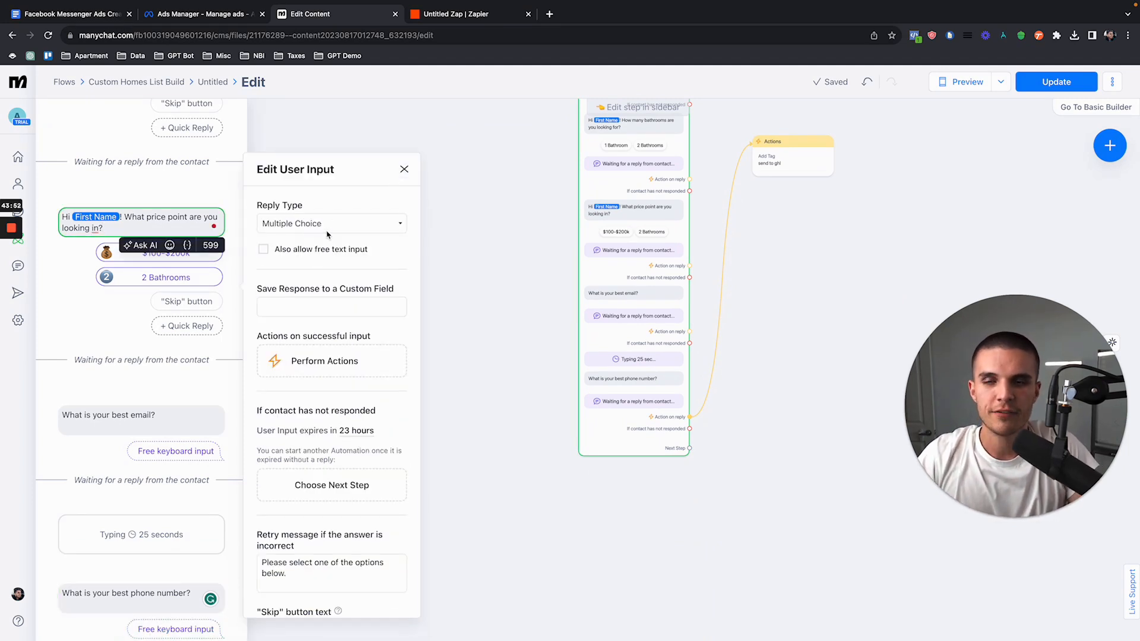
left_click(405, 171)
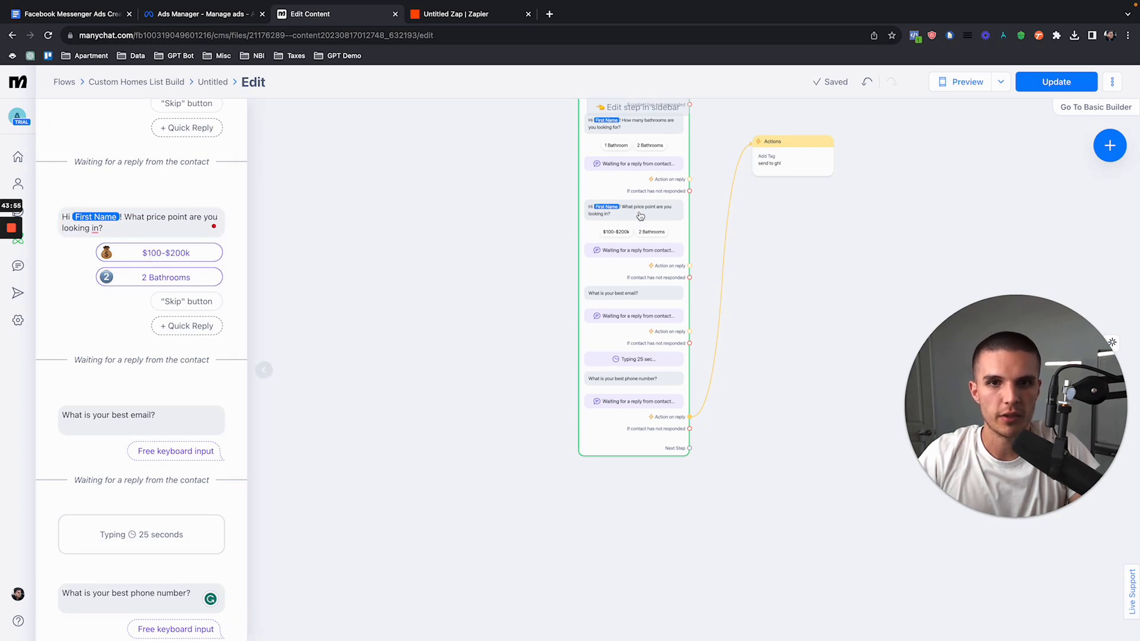
left_click(627, 300)
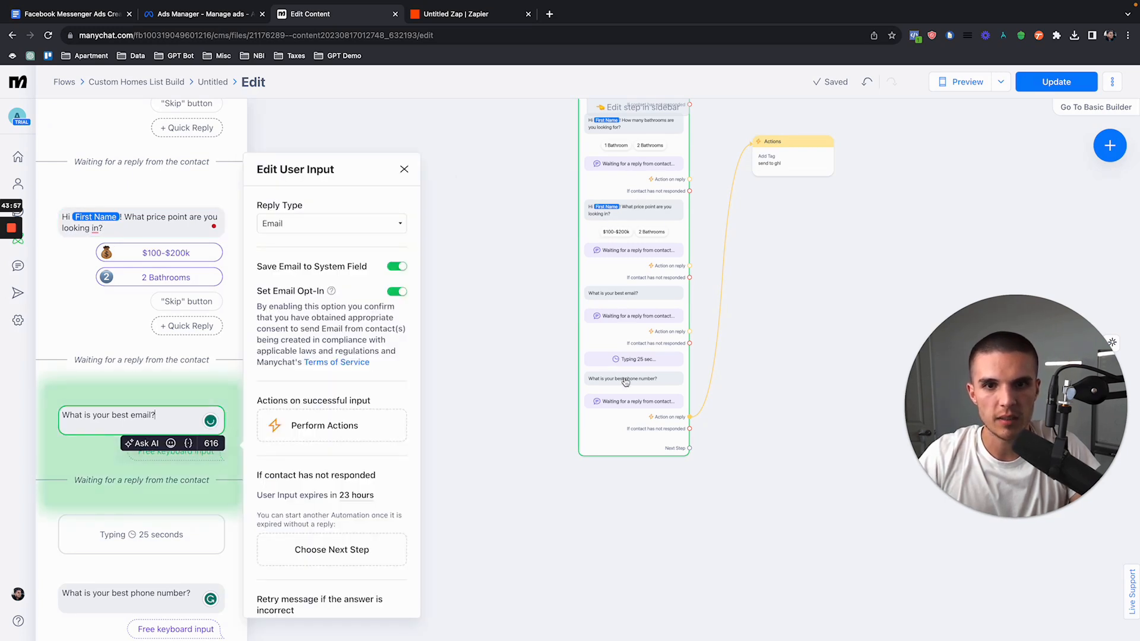
left_click(404, 171)
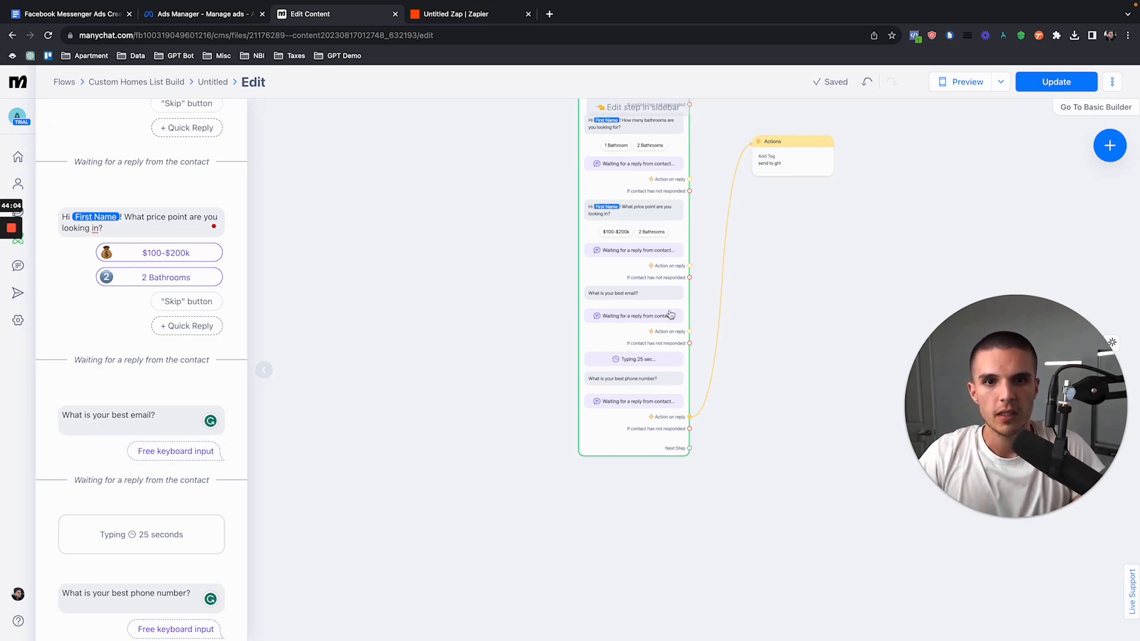
Step: Shift the Send Message block down and to the left, and move the trigger block clear of it
scroll(644, 375, "up", 3)
left_click_drag(643, 357, 518, 429)
scroll(617, 306, "down", 5)
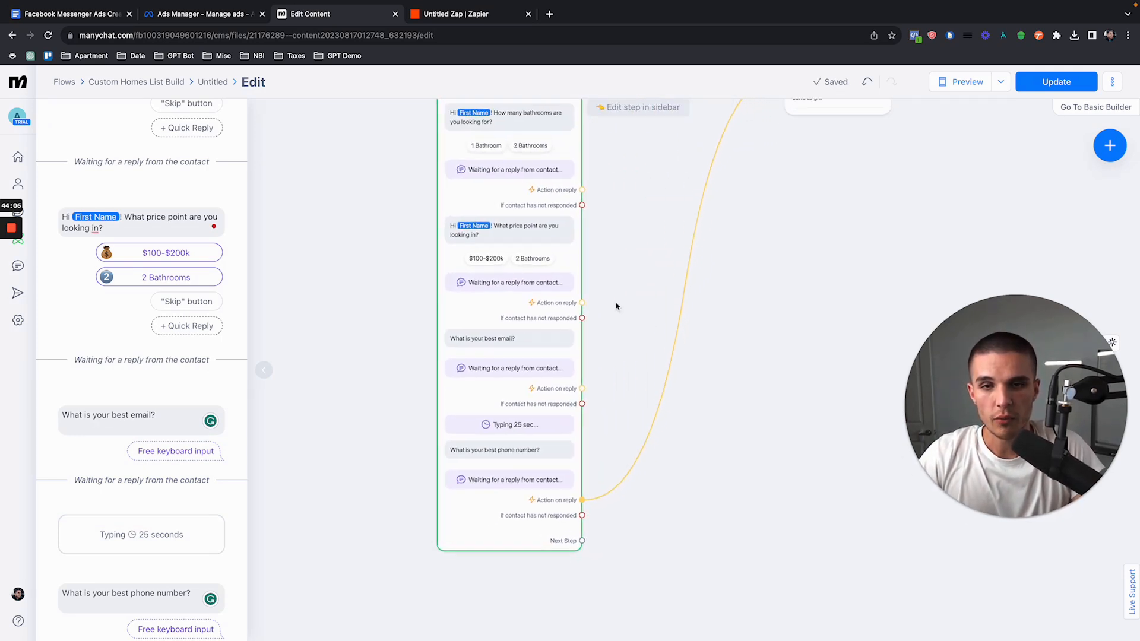
left_click_drag(616, 306, 622, 395)
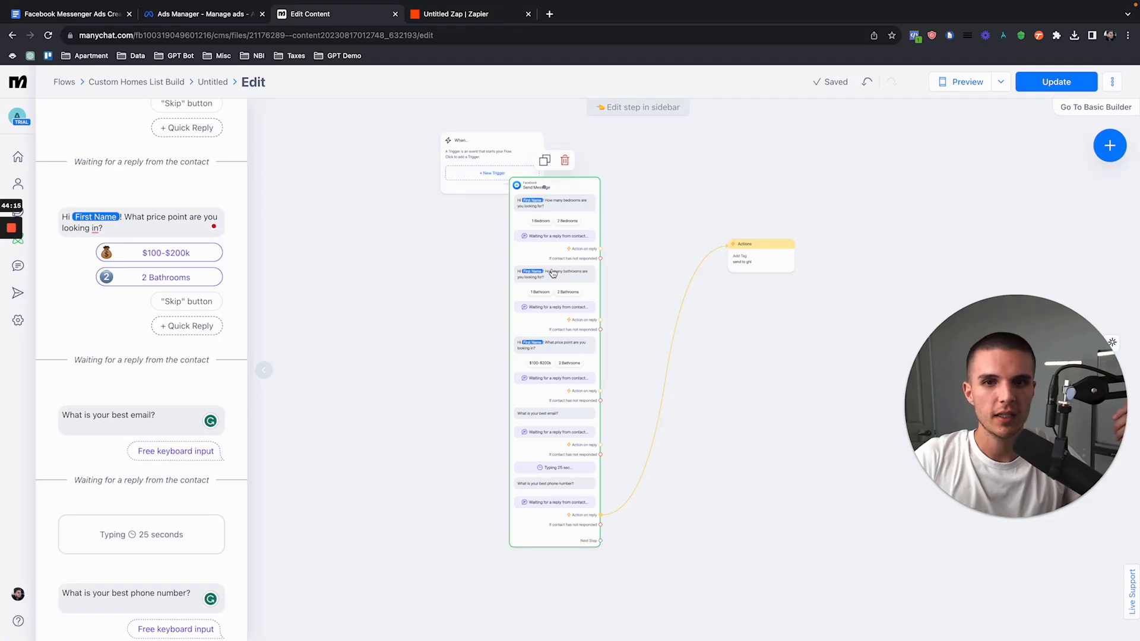
left_click_drag(465, 163, 385, 206)
Step: Open the Actions block and select the "send to ghl" tag for it
left_click(741, 262)
left_click(130, 187)
left_click(117, 207)
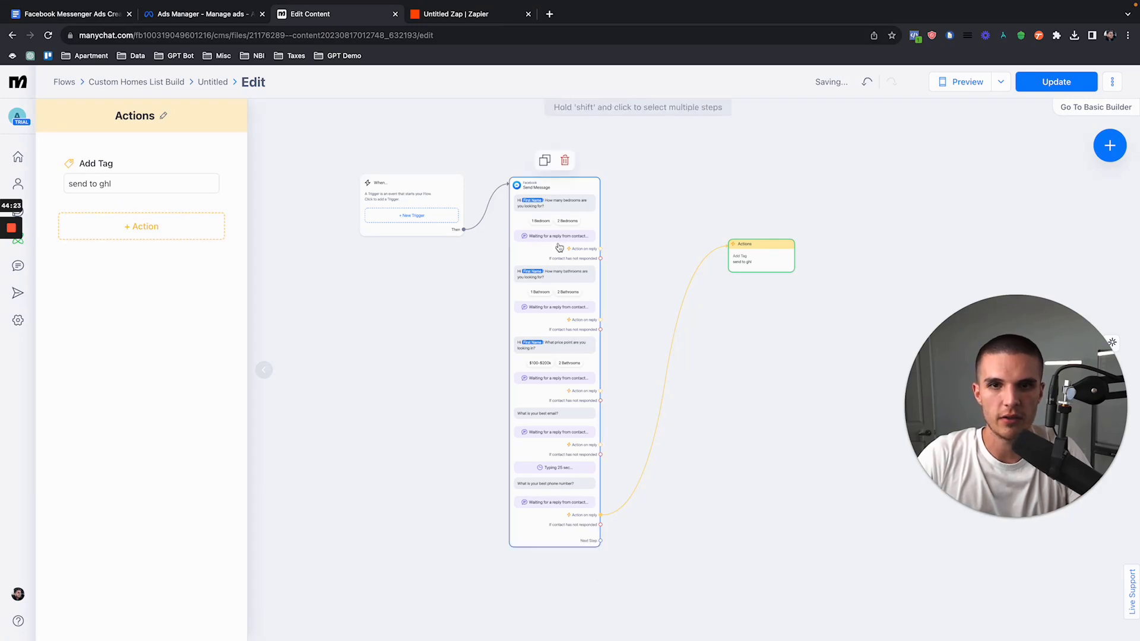
Step: Switch to Zapier, set the New Tagged User trigger's tag to "send to ghl" and test the trigger
left_click(475, 15)
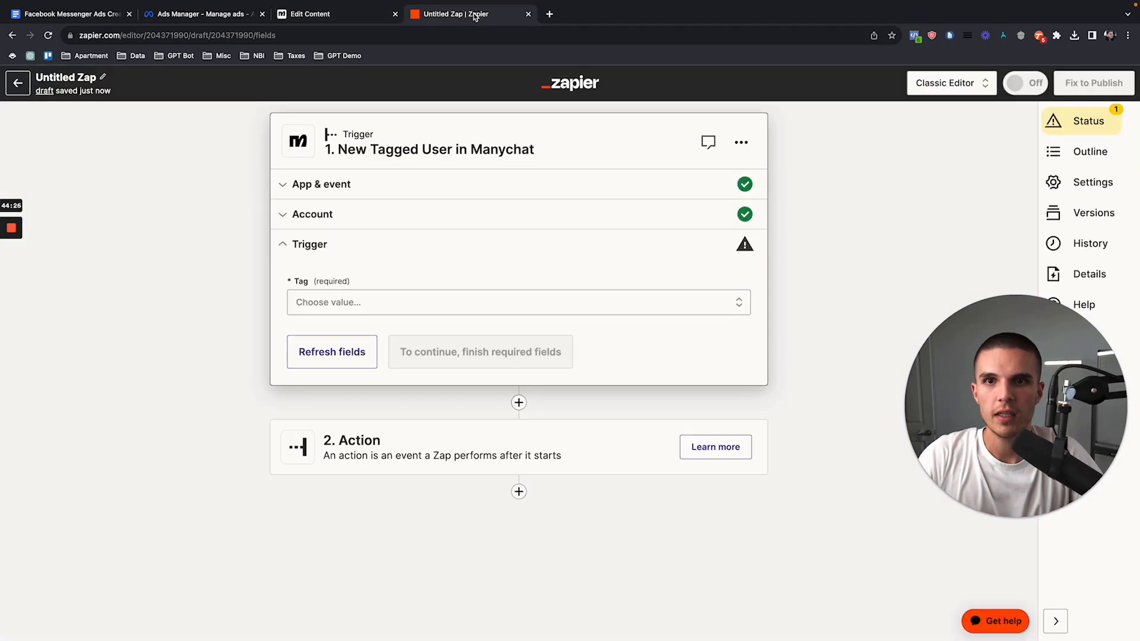
left_click(326, 305)
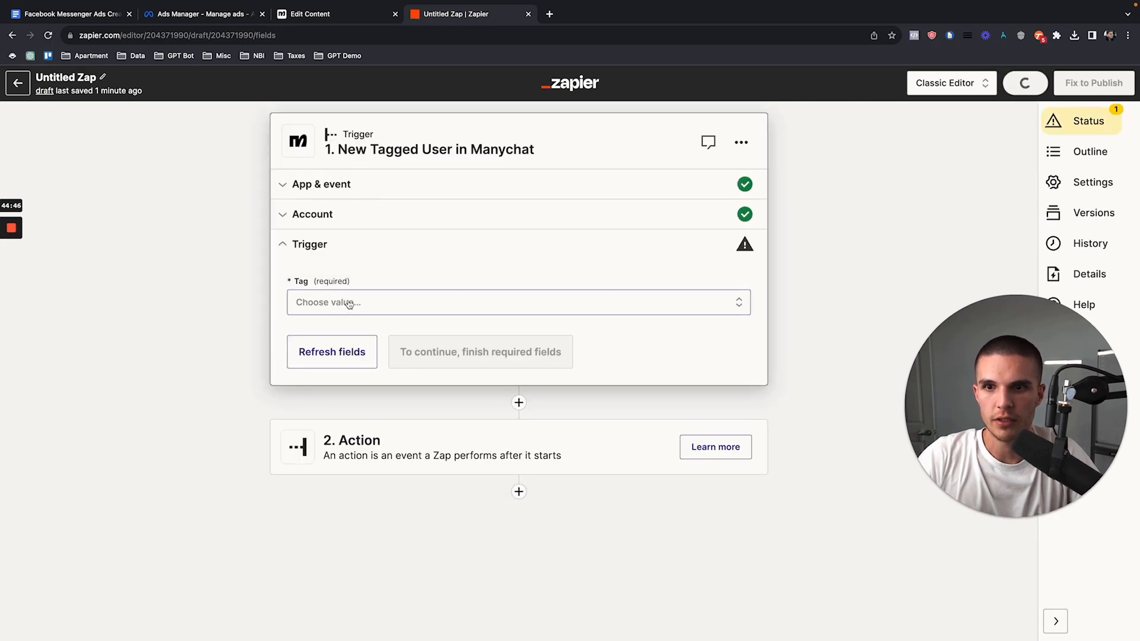
left_click(349, 303)
left_click(338, 428)
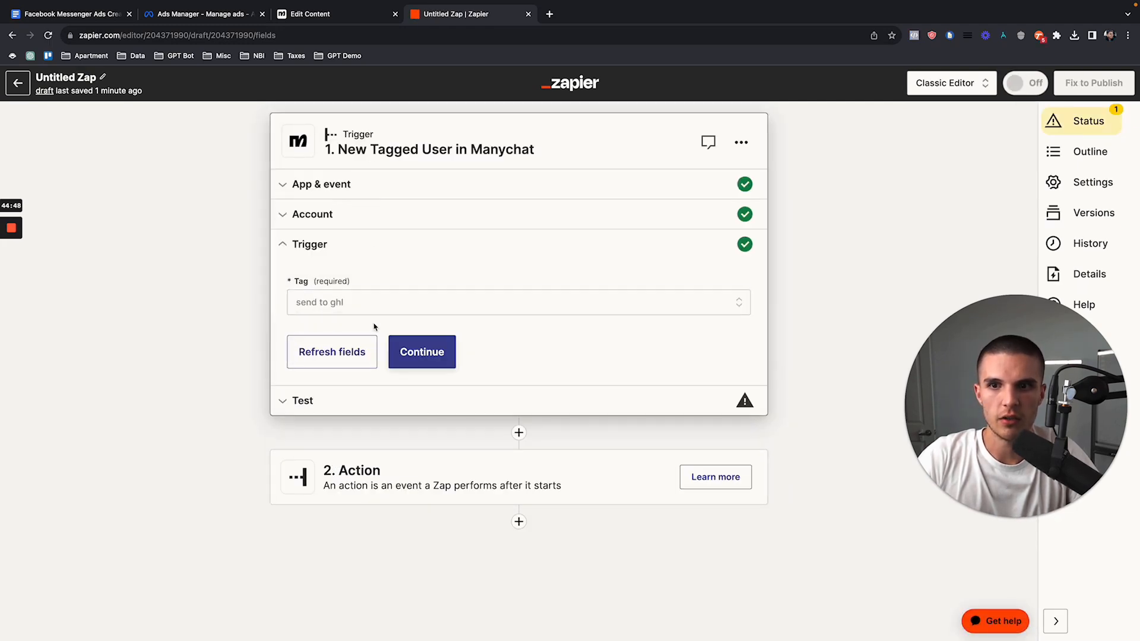
left_click(421, 354)
left_click(516, 460)
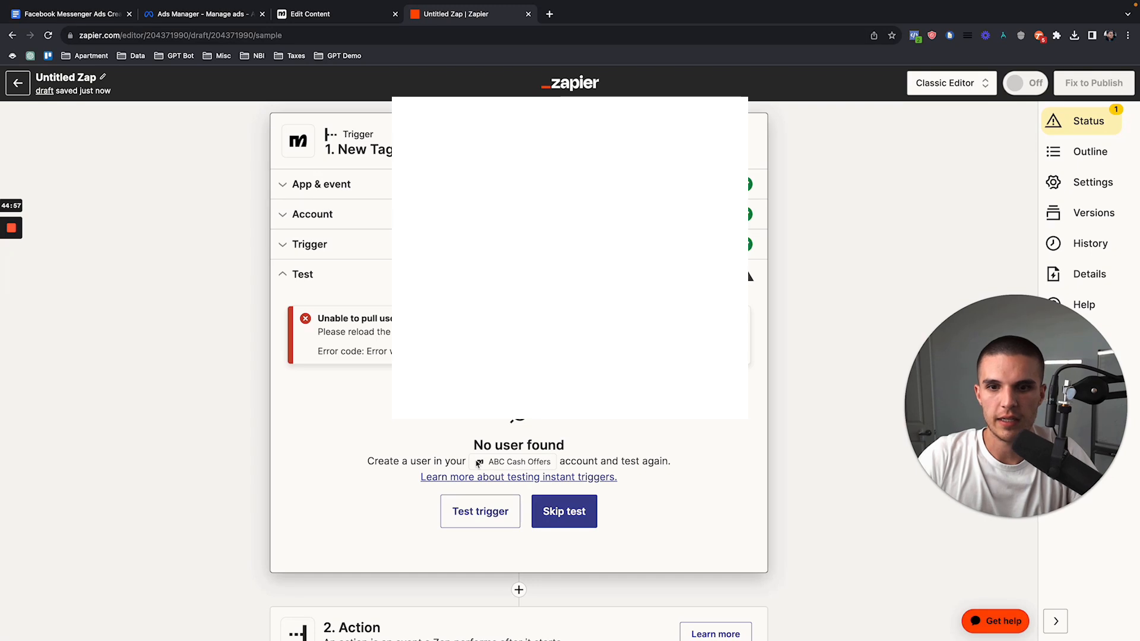
Step: Switch to Manychat and add the "send to ghl" tag to the existing contact's profile
left_click(355, 21)
left_click(18, 184)
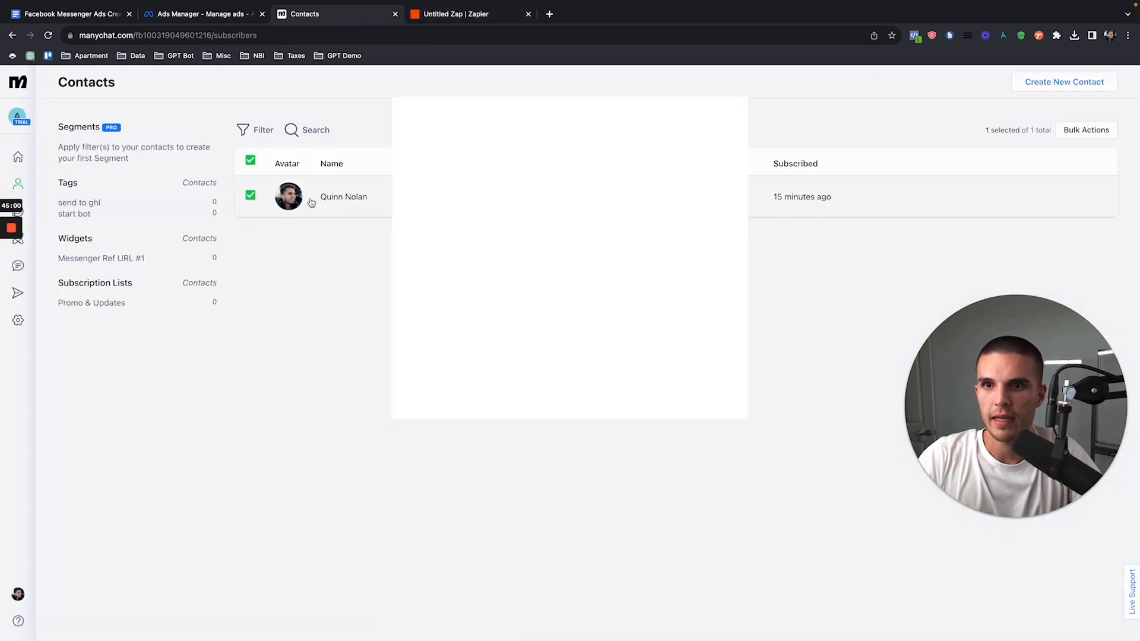
left_click(313, 203)
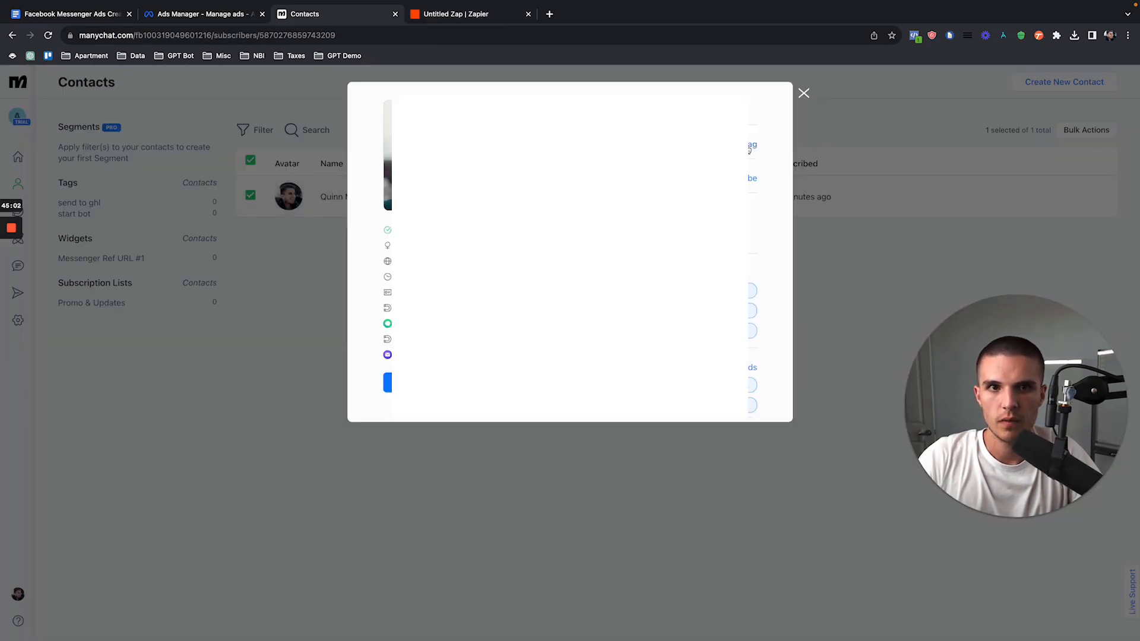
left_click(804, 94)
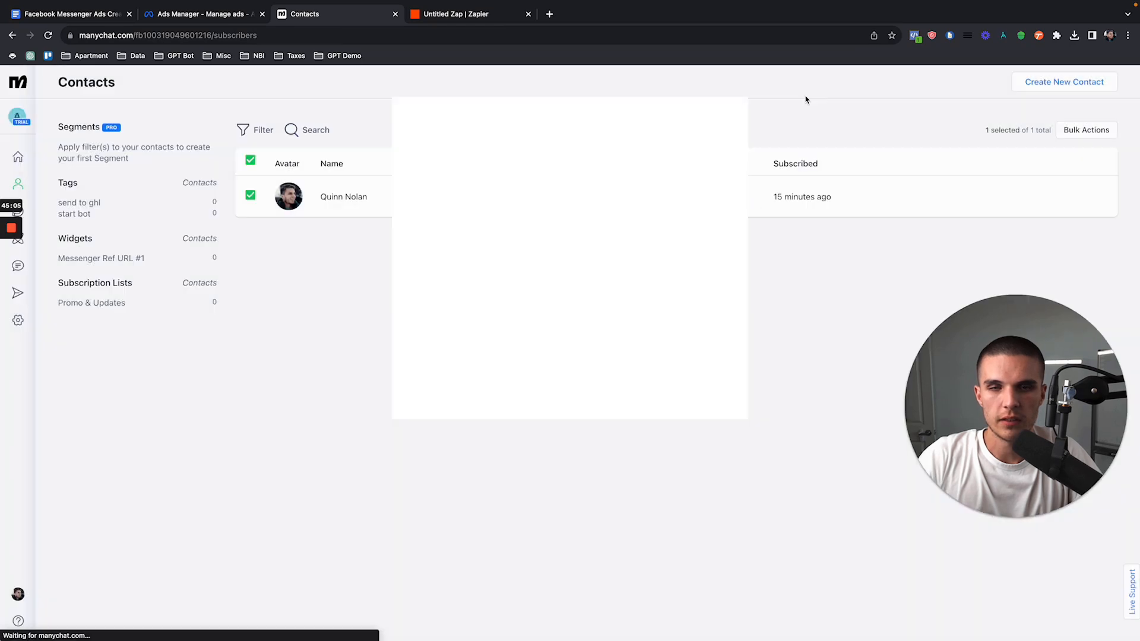
Step: Return to Zapier and test the New Tagged User trigger again to pull a sample record
left_click(447, 12)
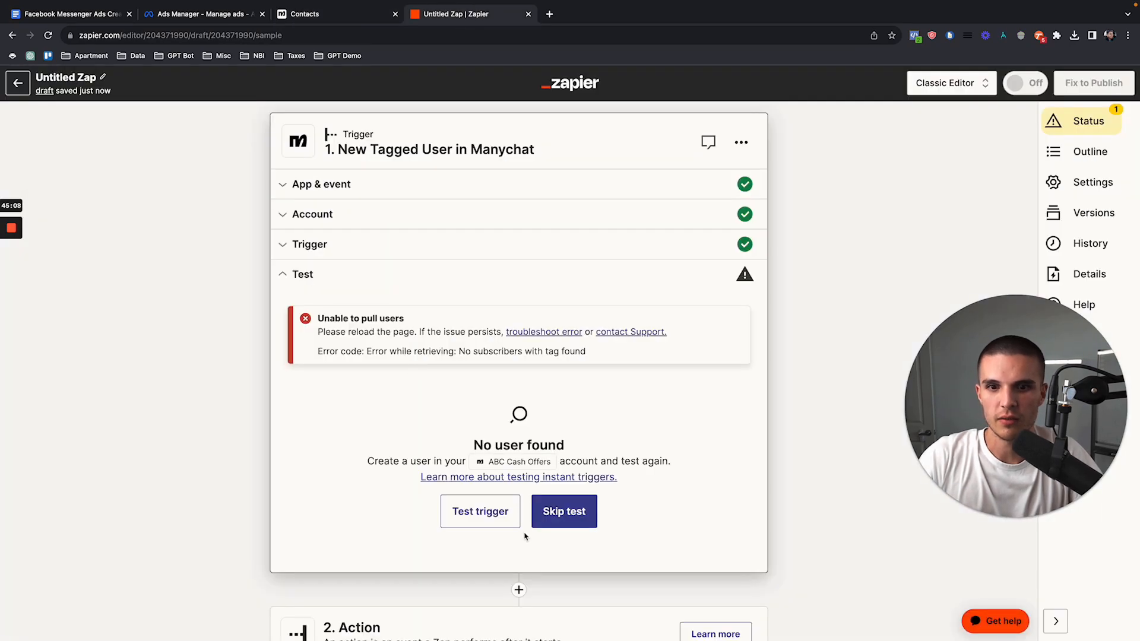
left_click(488, 517)
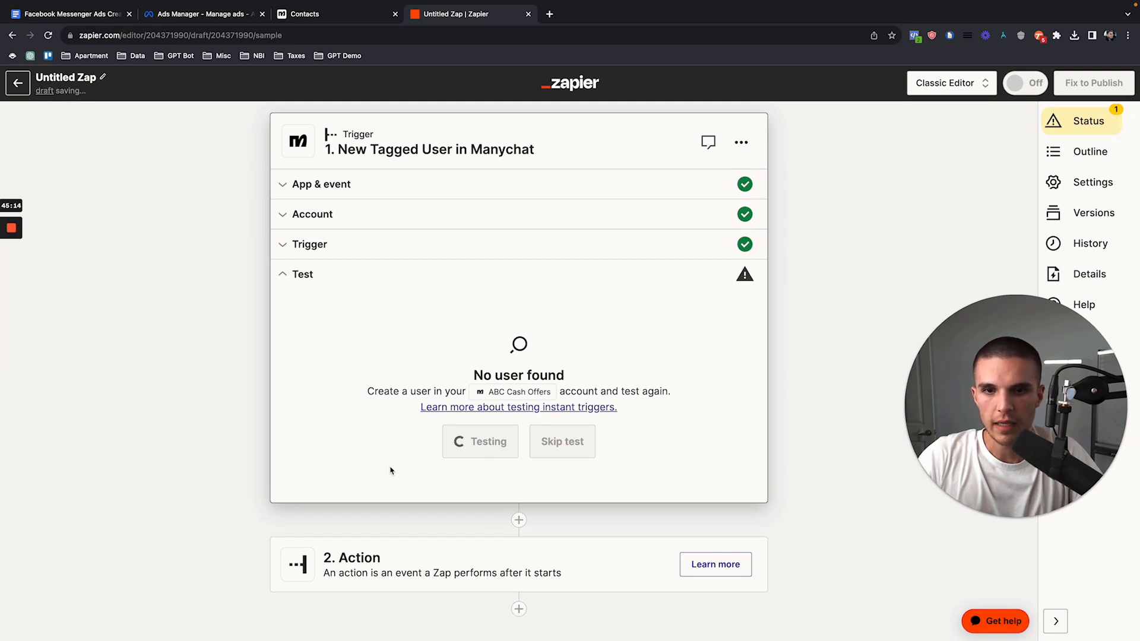
scroll(282, 378, "down", 2)
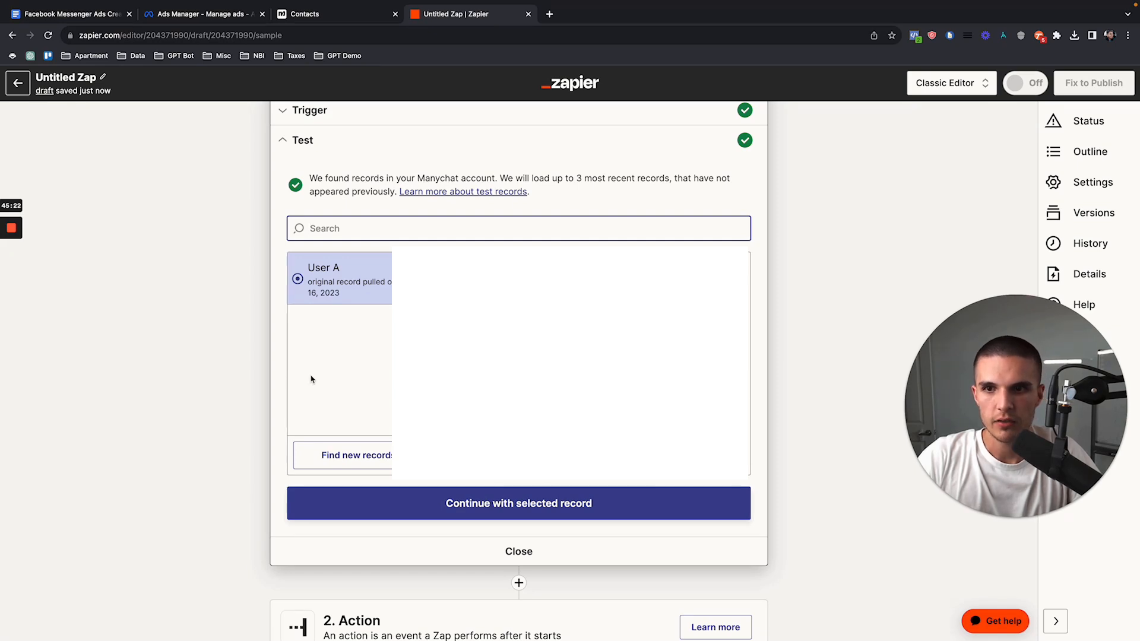
Step: Continue with the selected record and add a LeadConnector action that uses the Add/Update Contact event
left_click(374, 504)
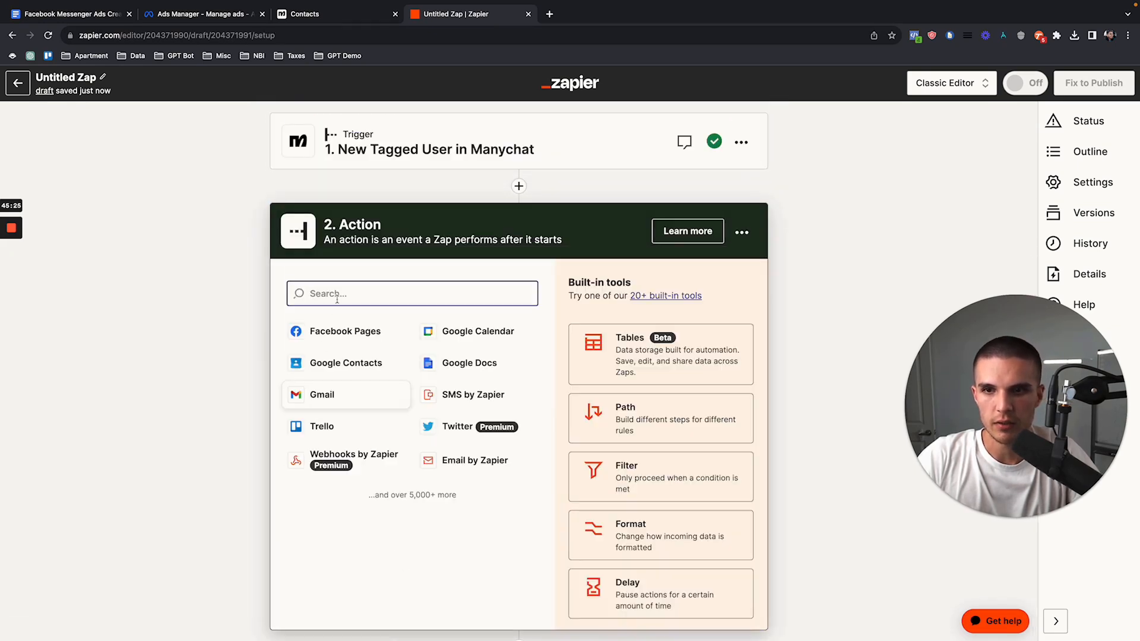
type("leadconnect")
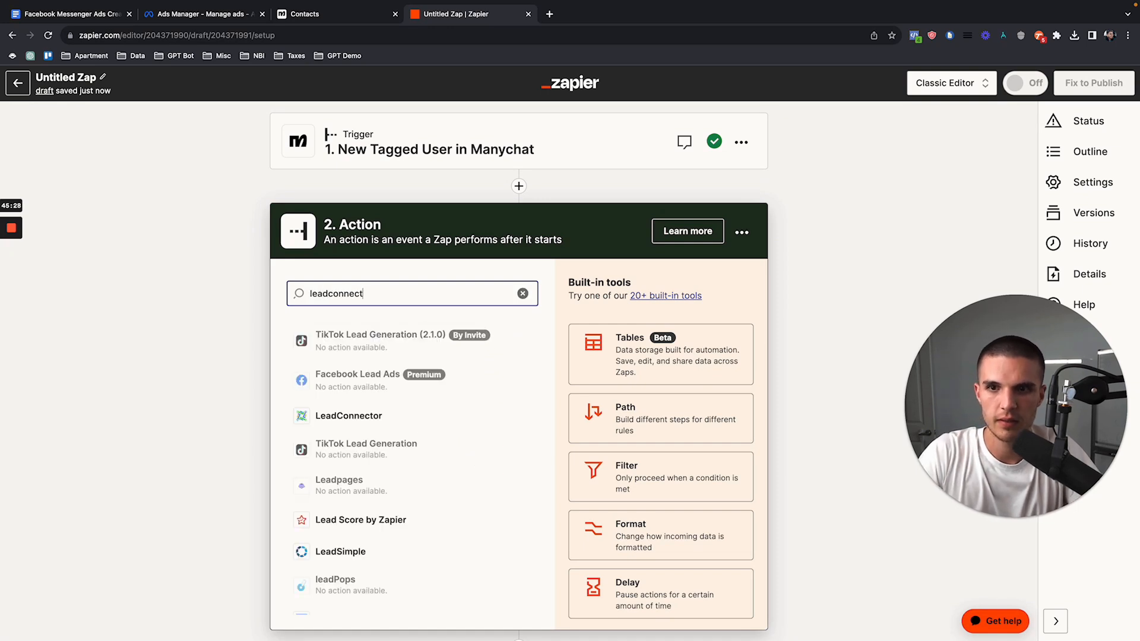
left_click(350, 339)
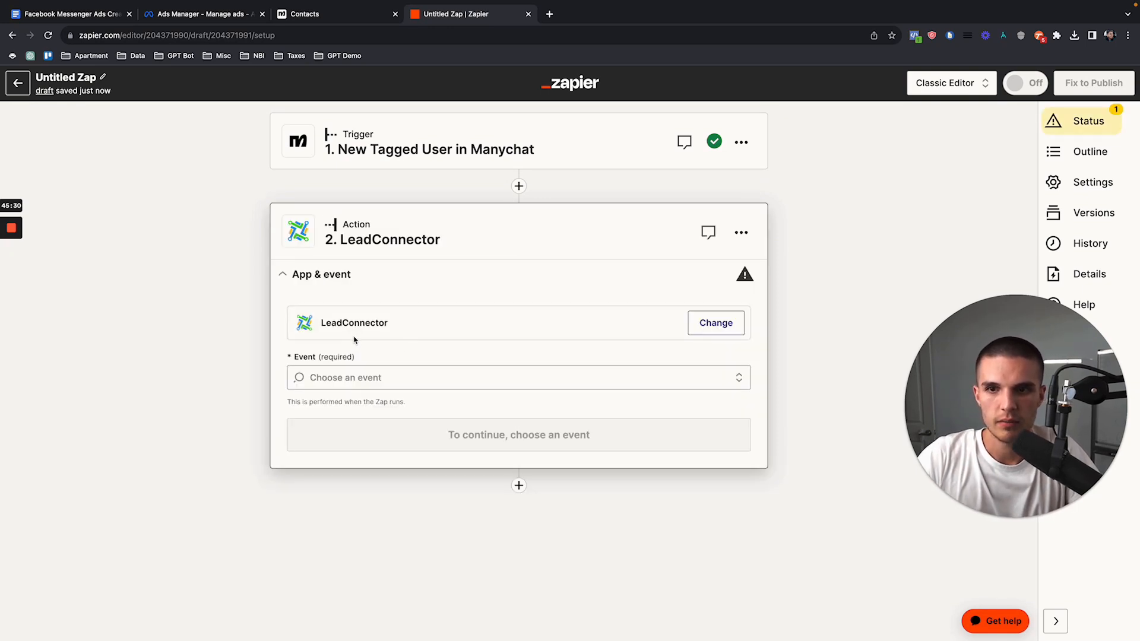
left_click(424, 375)
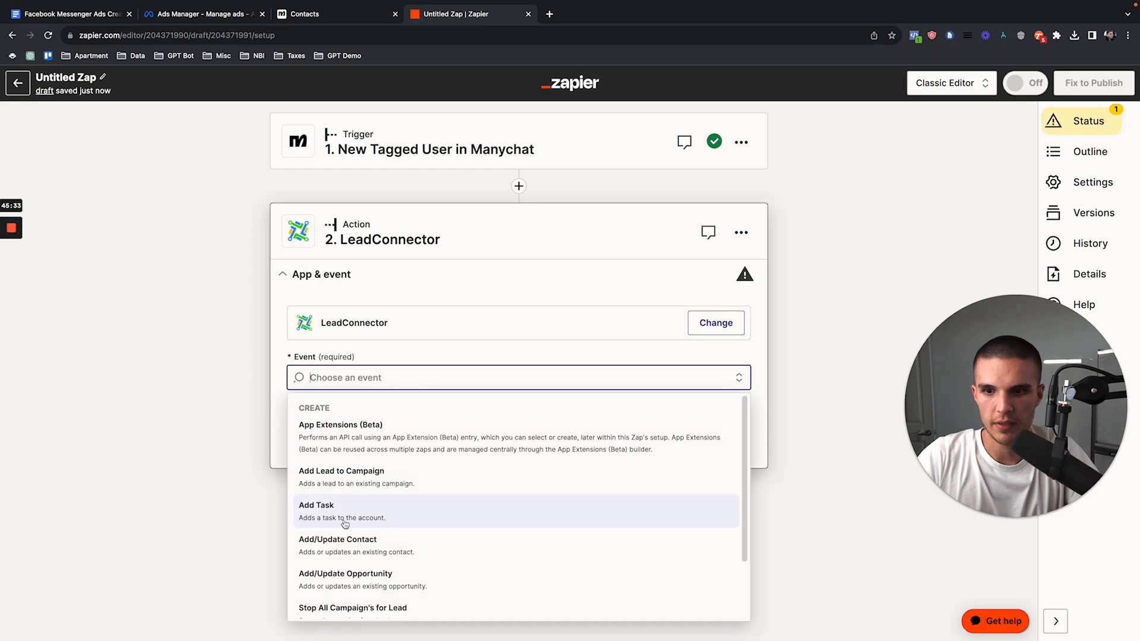
left_click(335, 561)
left_click(300, 435)
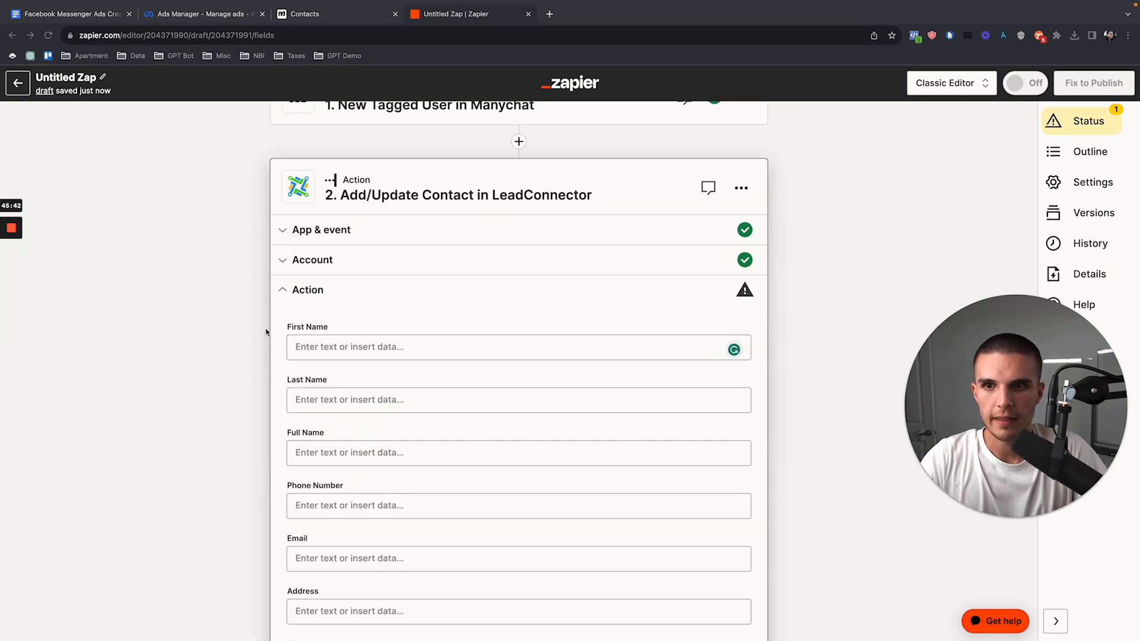
Step: Choose the LeadConnector account and map First Name and Last Name to Manychat's User First Name and User Last Name
left_click(314, 348)
left_click(316, 347)
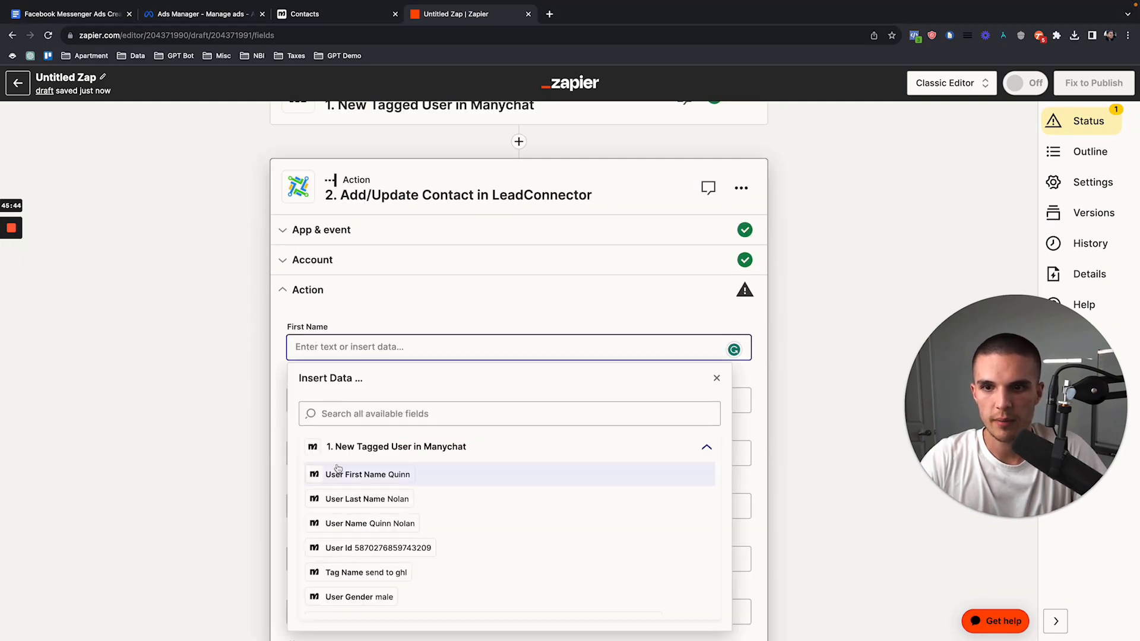
left_click(334, 402)
left_click(333, 399)
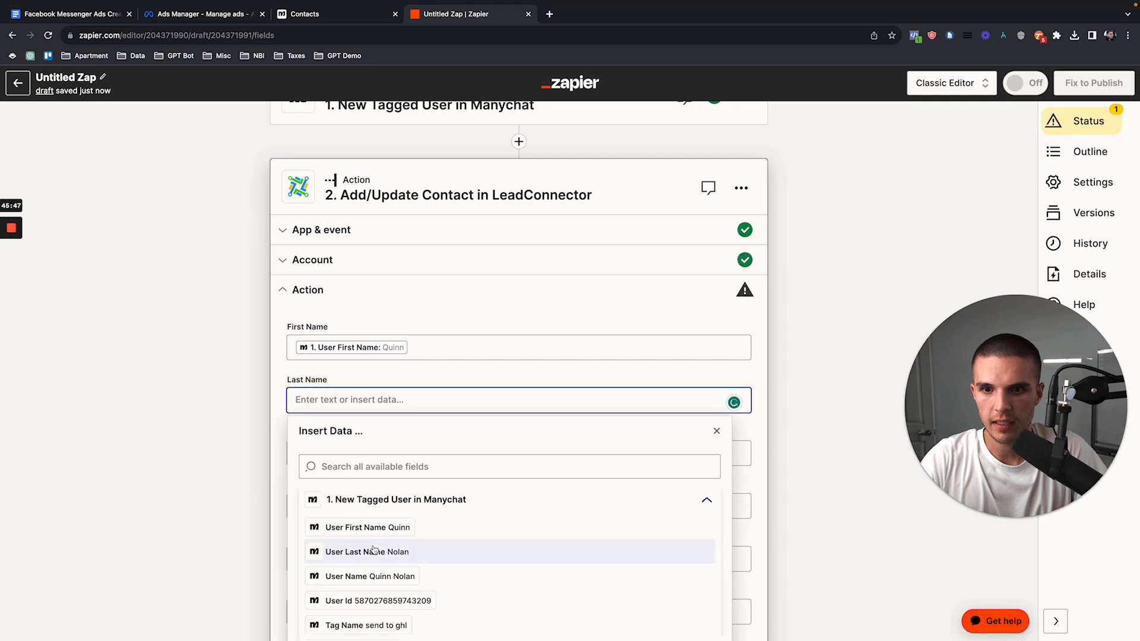
left_click(374, 552)
Step: Map the contact's Phone Number to Manychat's User Phone and the Email to User Email
scroll(283, 398, "down", 2)
scroll(283, 397, "down", 1)
left_click(294, 406)
type("email")
left_click(356, 543)
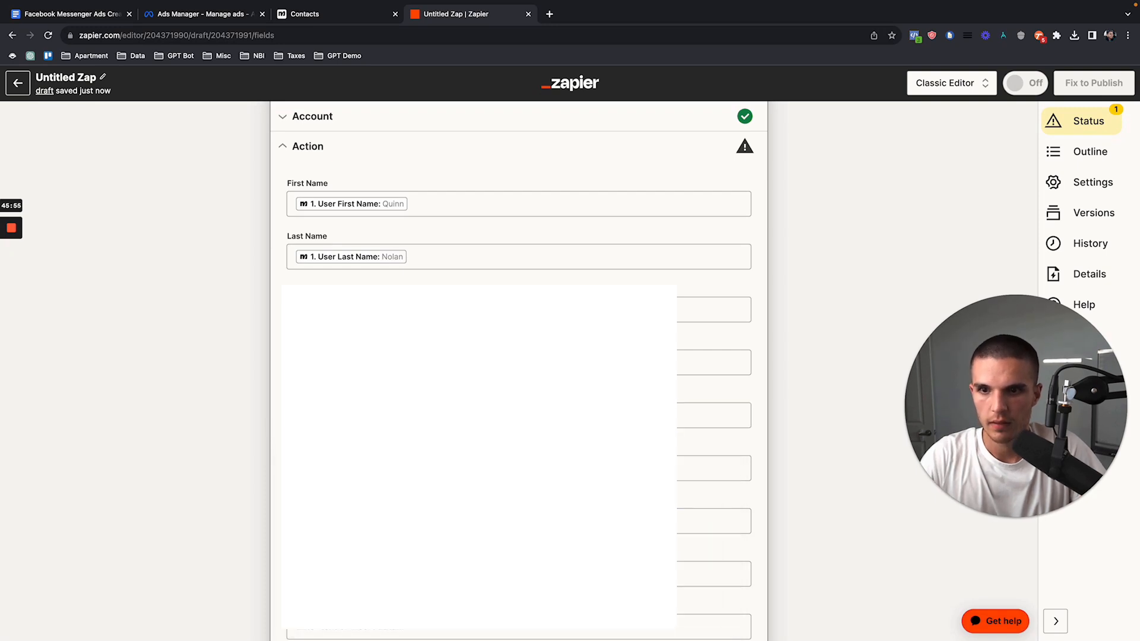
left_click(340, 362)
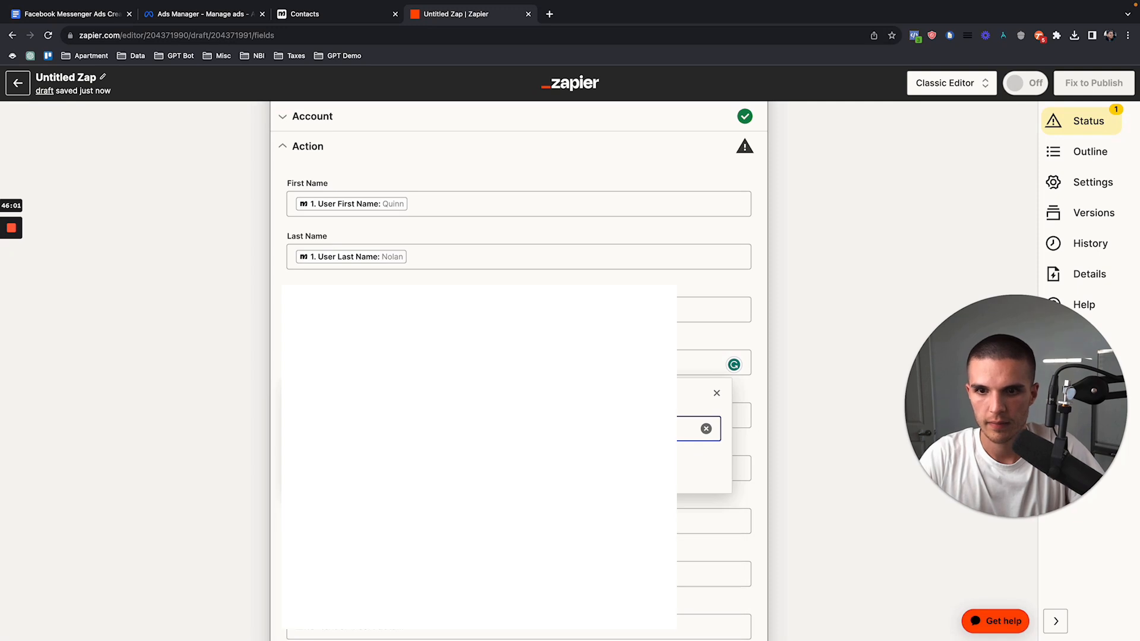
scroll(356, 538, "down", 1)
left_click(356, 601)
left_click(271, 395)
scroll(272, 393, "down", 9)
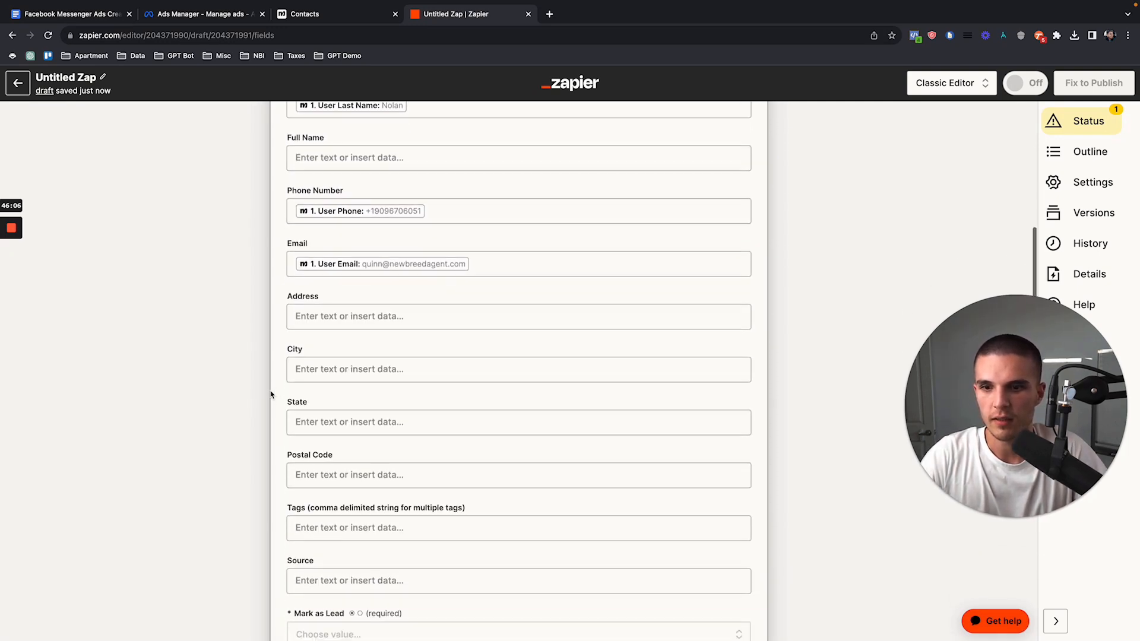
Step: Set Mark as Lead to true and continue to the test of the Add/Update Contact action
left_click(318, 268)
left_click(326, 426)
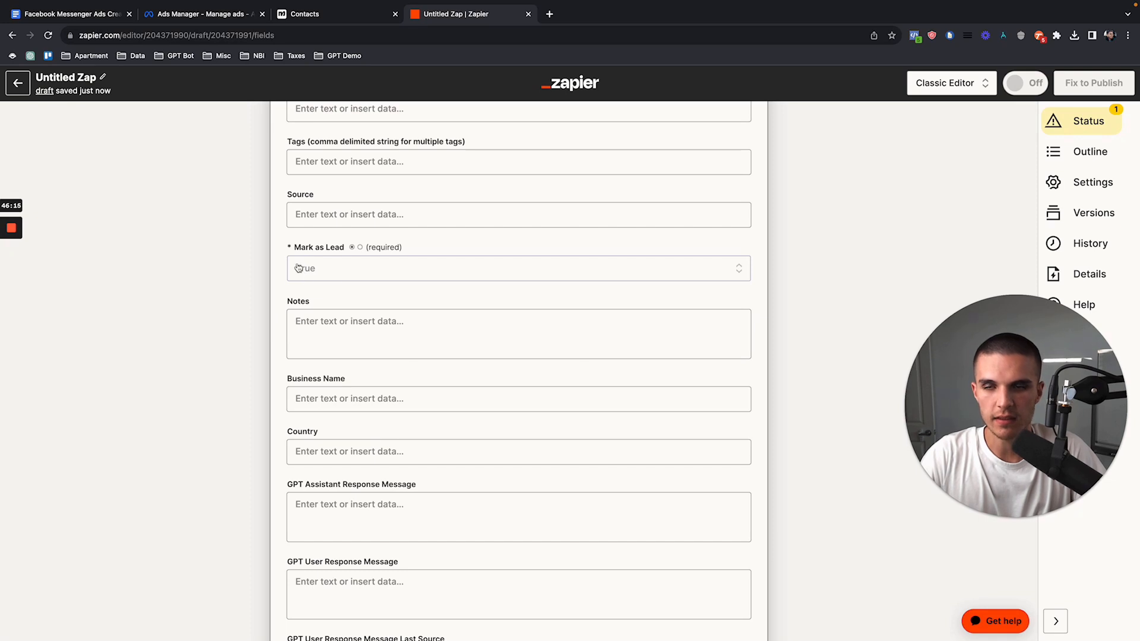
scroll(308, 350, "down", 5)
left_click(398, 498)
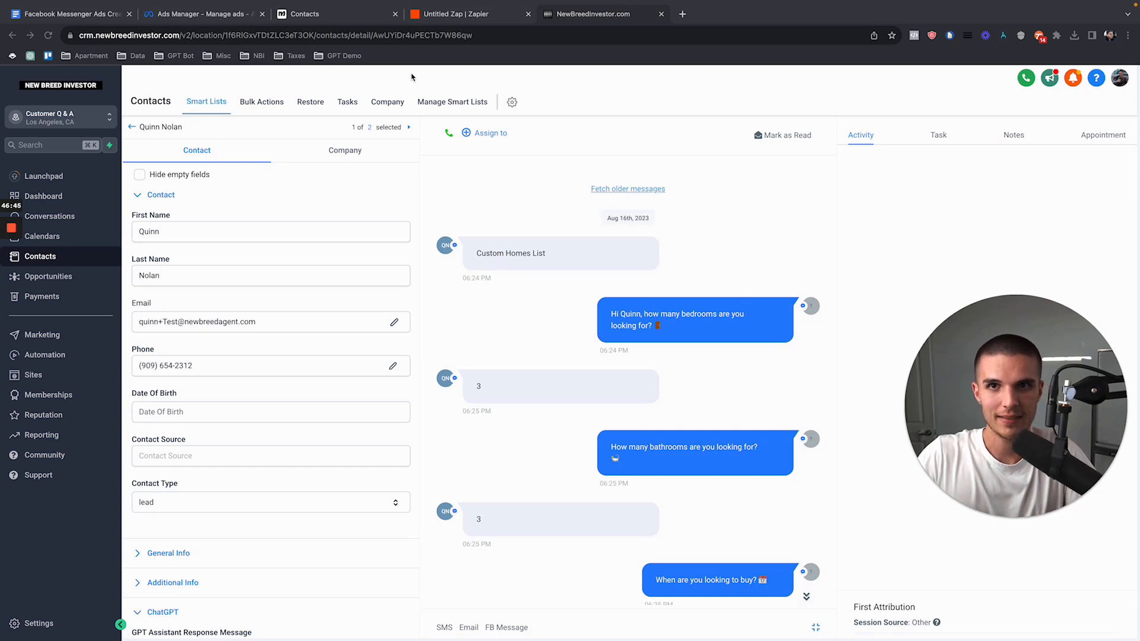
Step: Compare the contact data Zapier will send to LeadConnector with the contact record in the New Breed Investor CRM
left_click(457, 18)
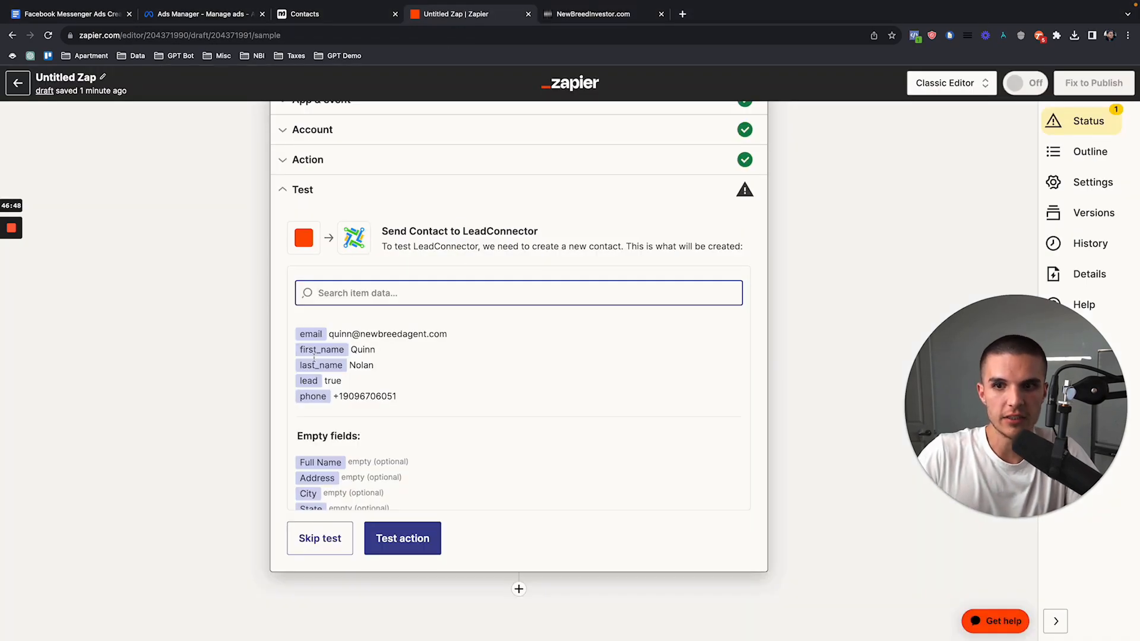
left_click(602, 14)
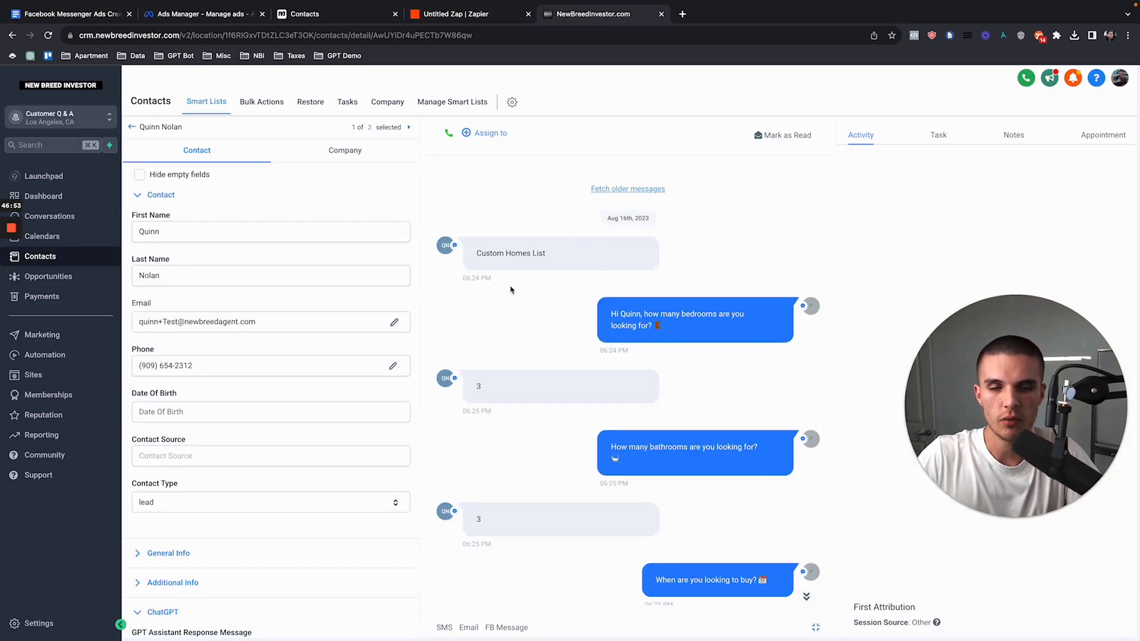
left_click(449, 18)
Step: Add a third Zap step after Add/Update Contact and choose LeadConnector as its app
left_click(518, 589)
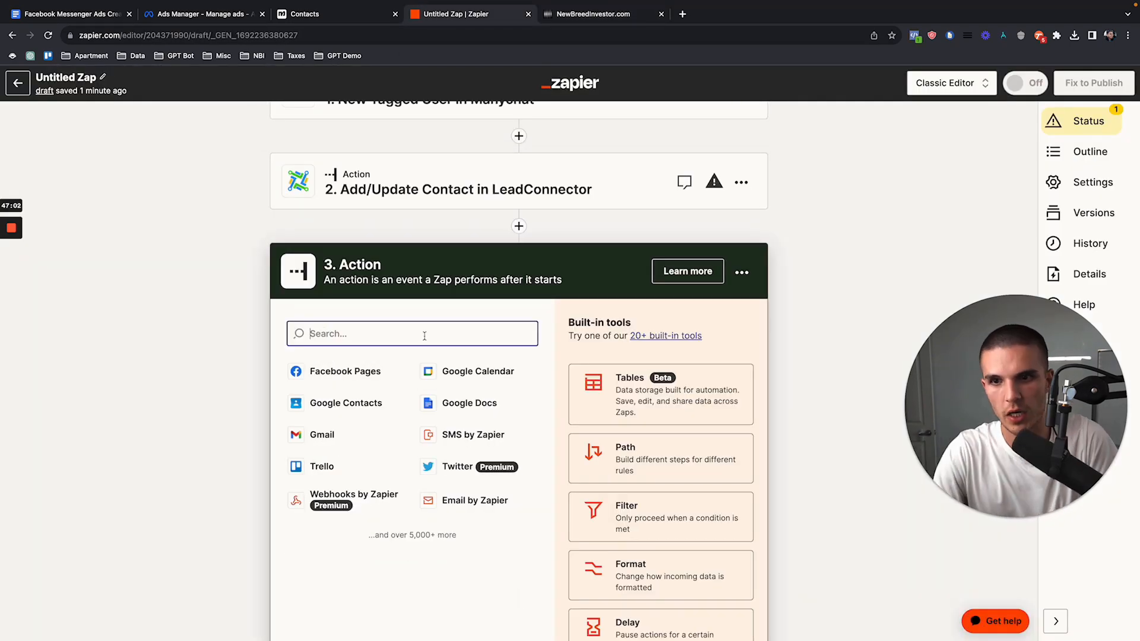
type("l")
key("BackSpace")
type("leadconnect")
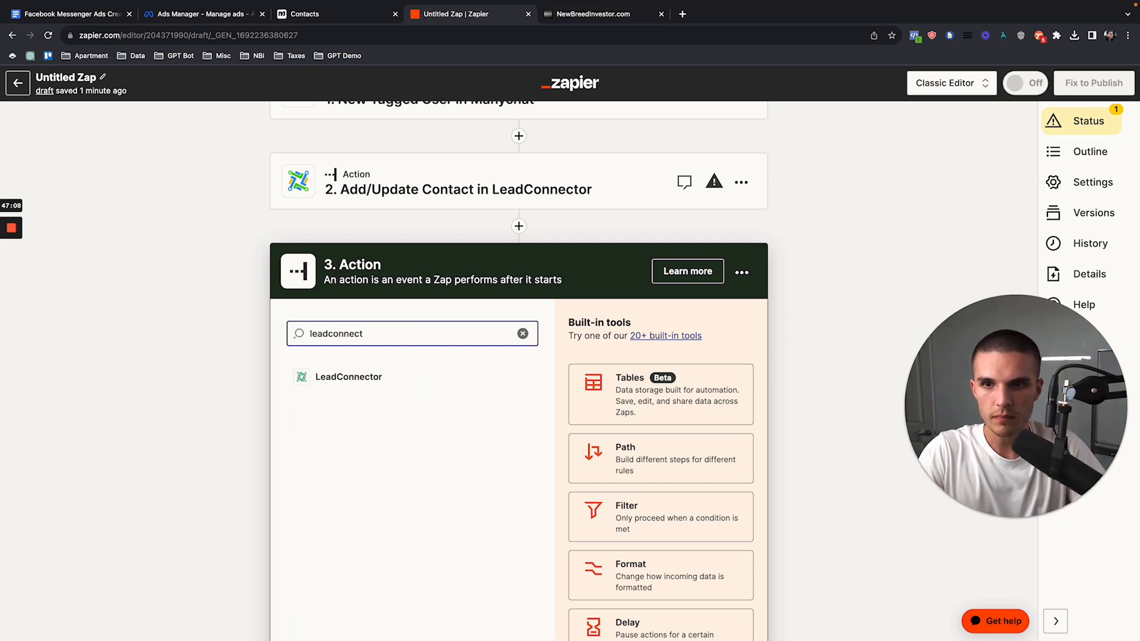
left_click(426, 377)
Step: Set the third step's event to Add Lead to Campaign and continue past the account to its action fields
left_click(346, 468)
scroll(294, 436, "down", 3)
scroll(300, 451, "up", 2)
left_click(312, 469)
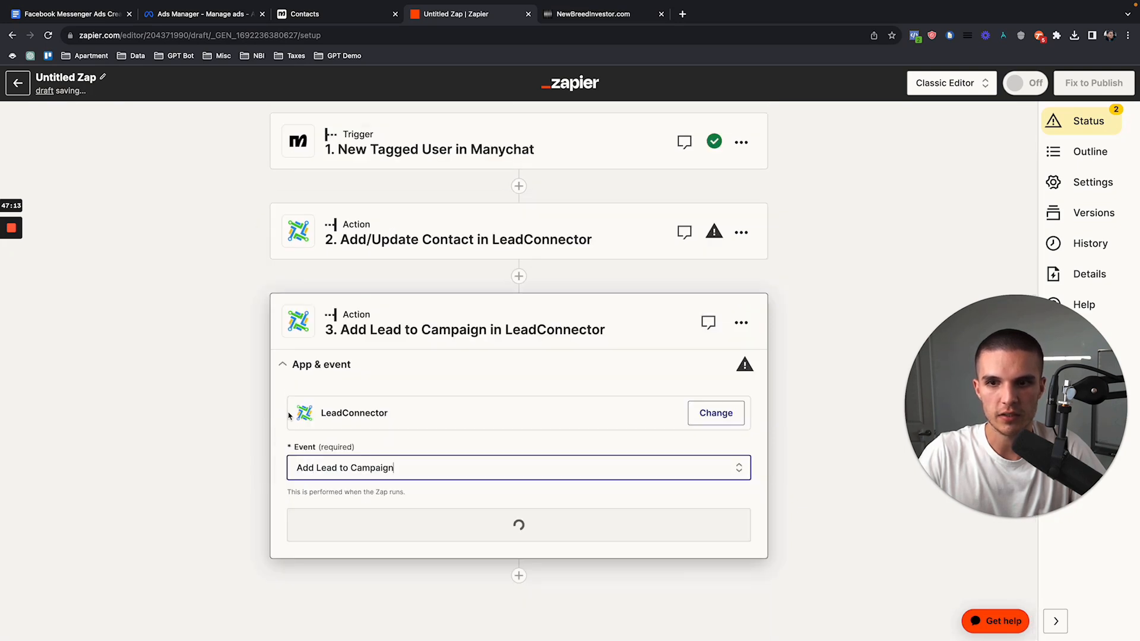
left_click(331, 571)
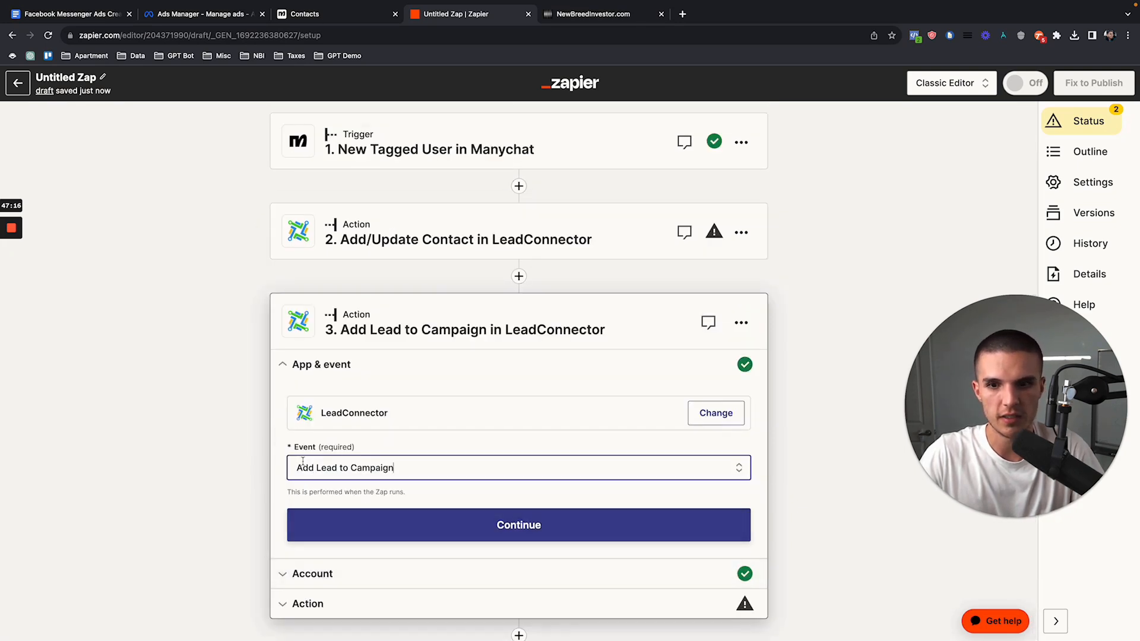
left_click(321, 508)
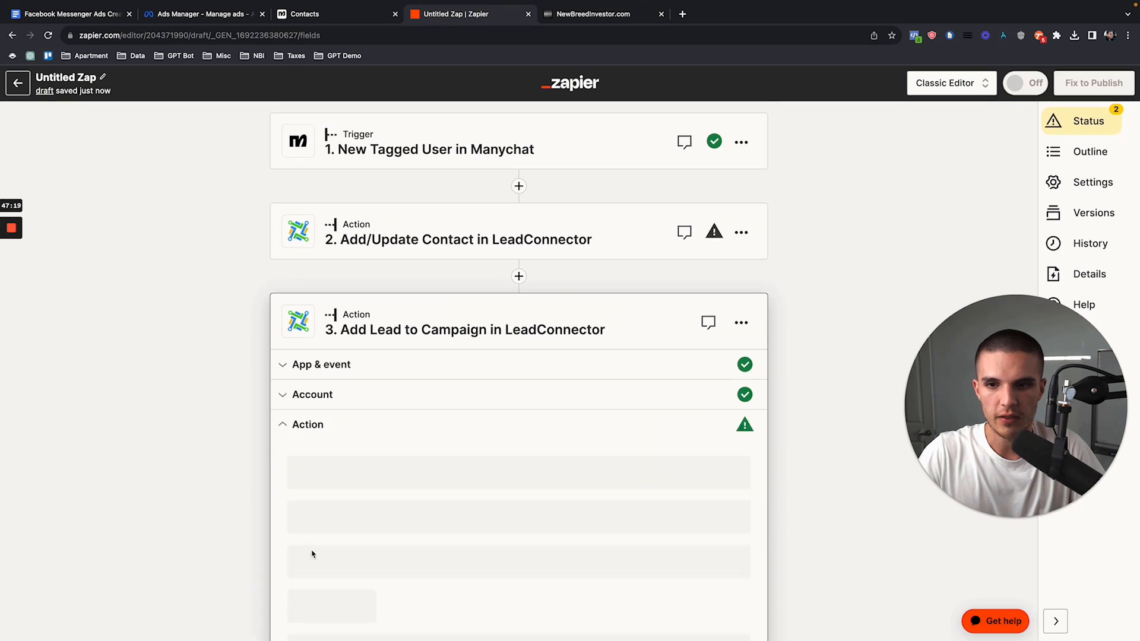
Step: Search the campaigns for "start" and set Campaign to "Workflow - 1. ChatGPT FB - Start Bot"
left_click(343, 306)
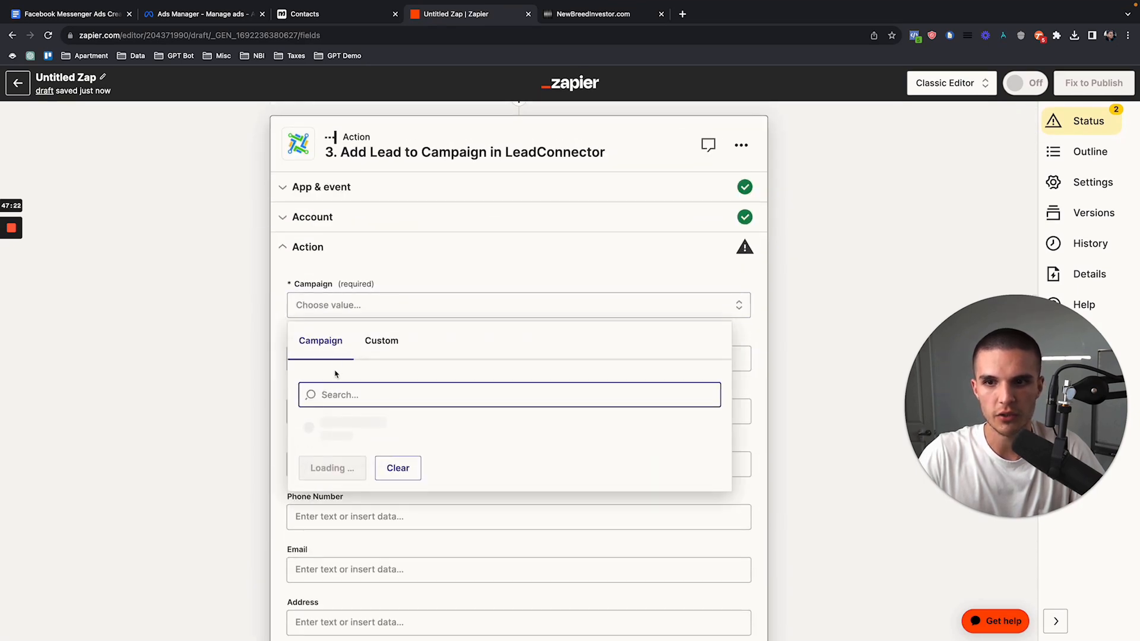
type("start")
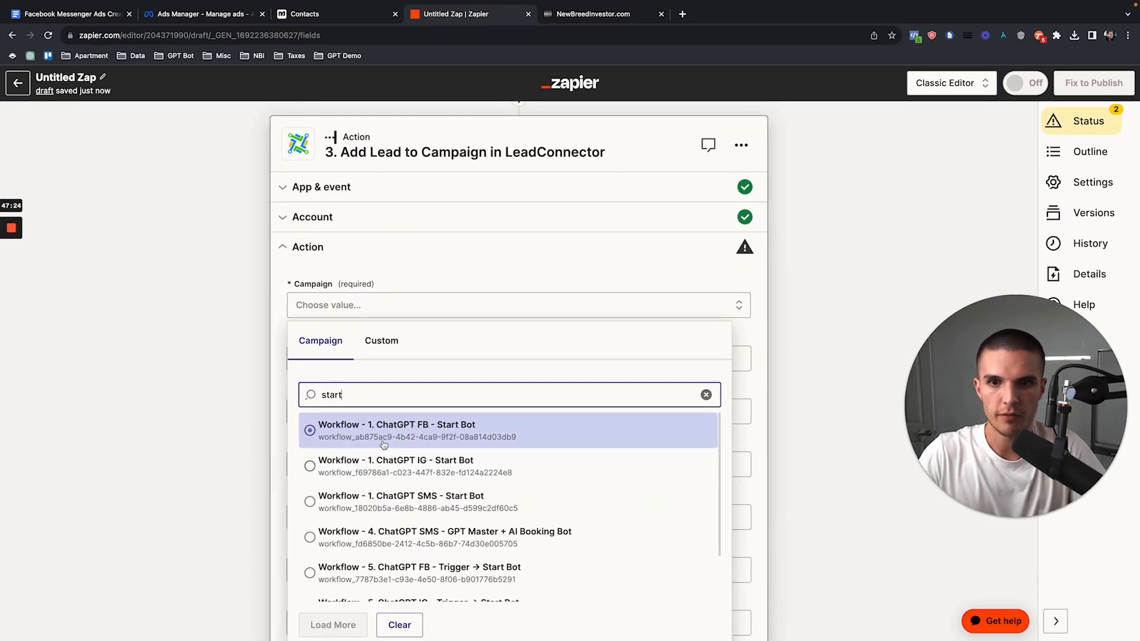
left_click(406, 438)
scroll(315, 305, "down", 2)
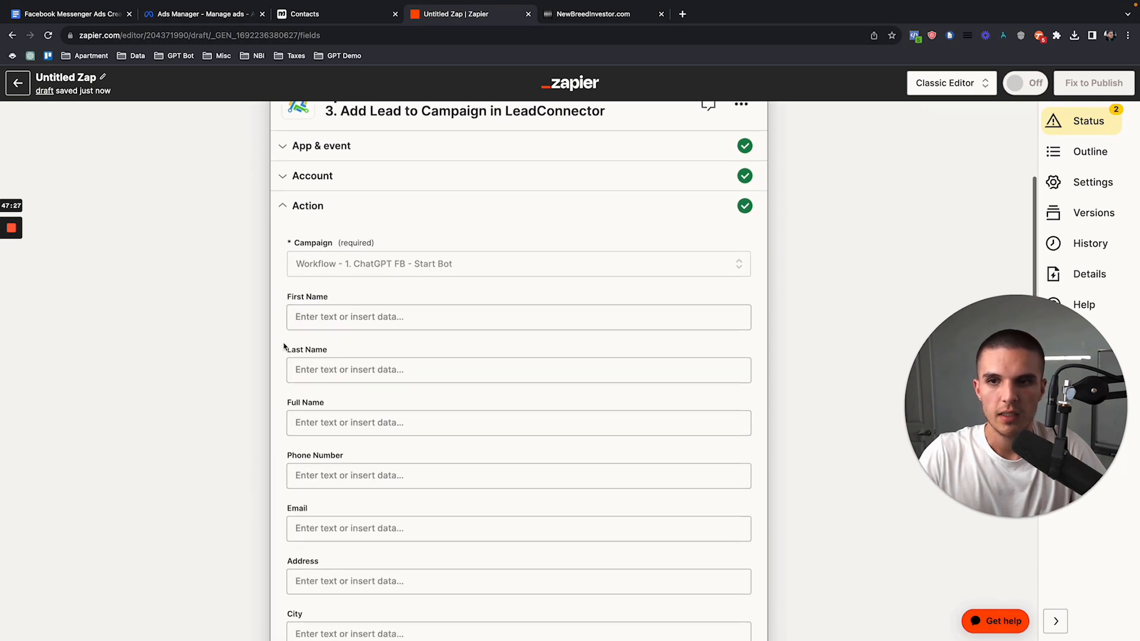
scroll(296, 446, "down", 10)
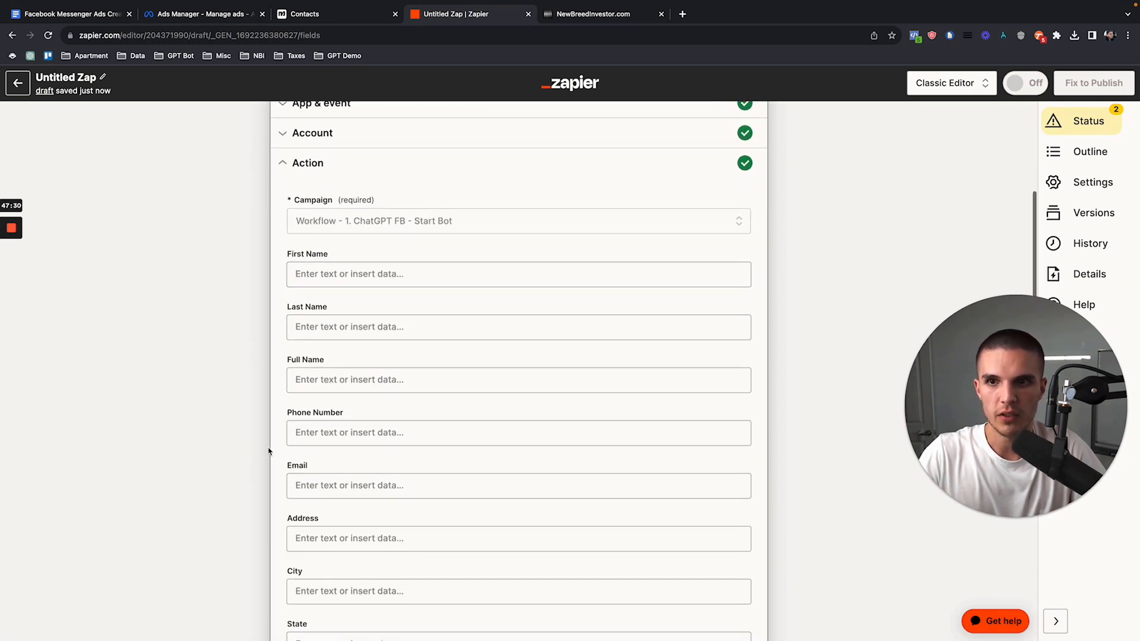
scroll(289, 342, "up", 10)
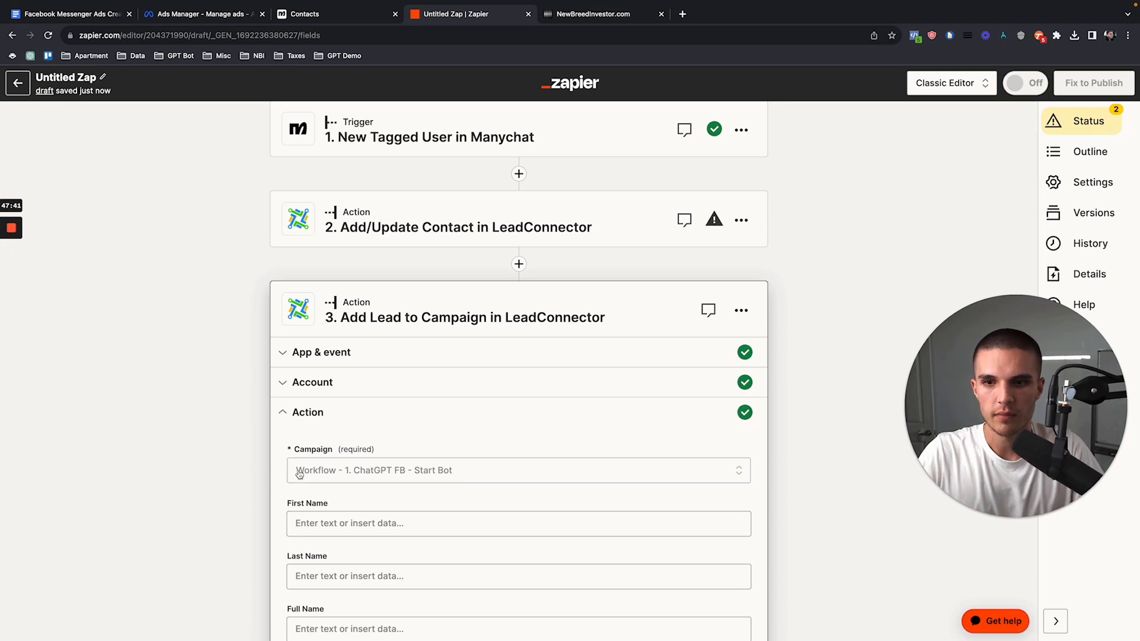
scroll(296, 469, "down", 4)
scroll(284, 450, "up", 4)
Step: Review the Messenger ad in Ads Manager, the Manychat contacts and the contact's conversation in the CRM
left_click(188, 13)
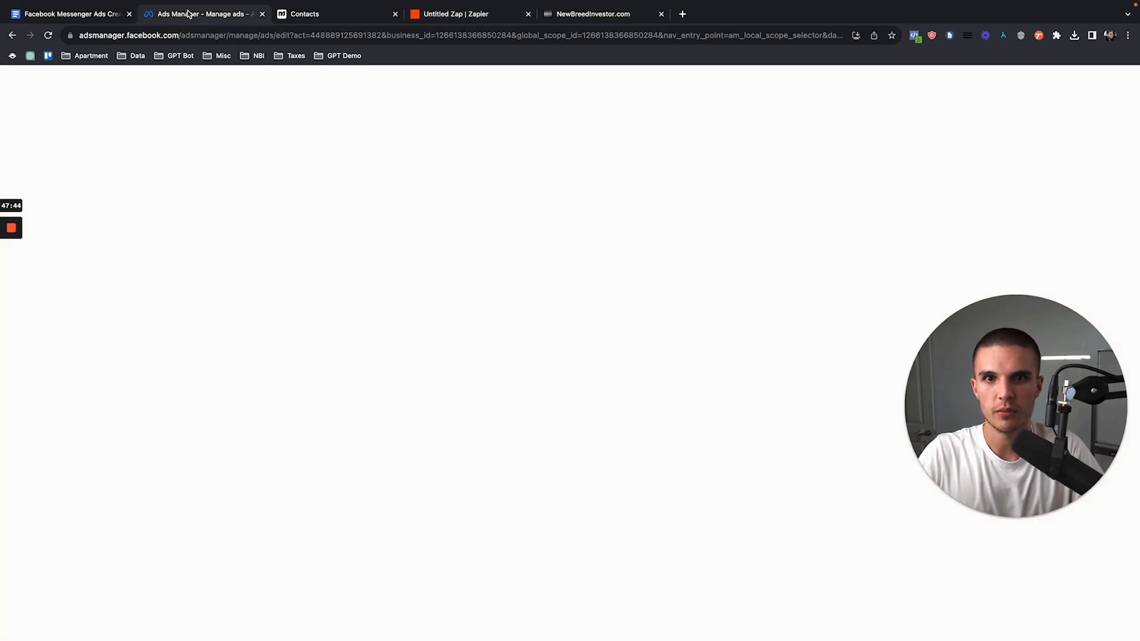
scroll(668, 538, "down", 2)
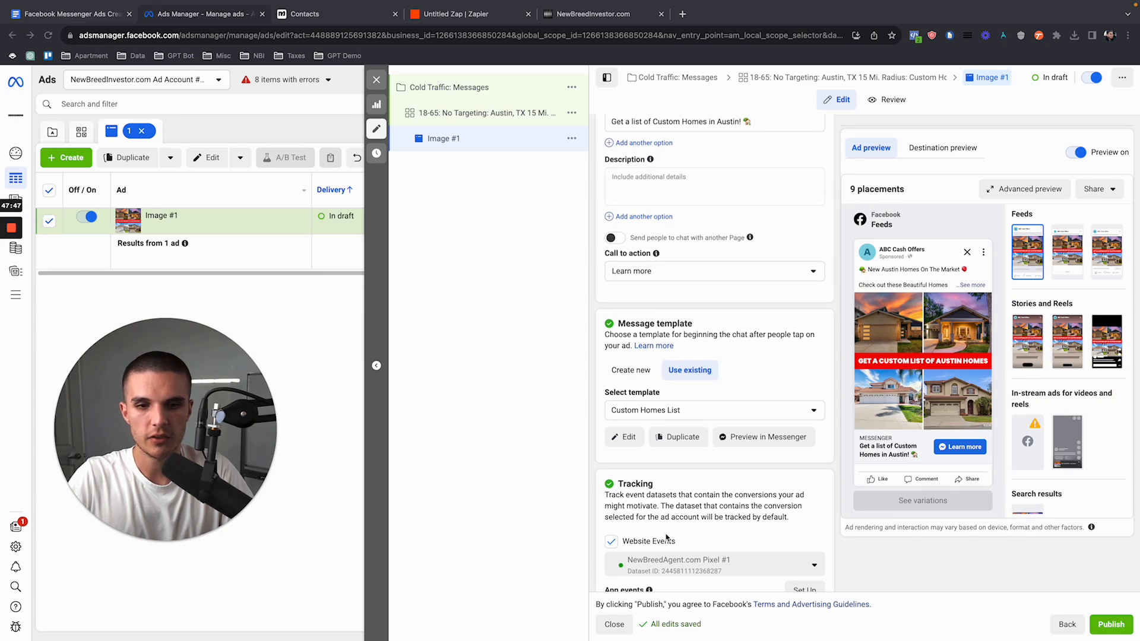
left_click(302, 13)
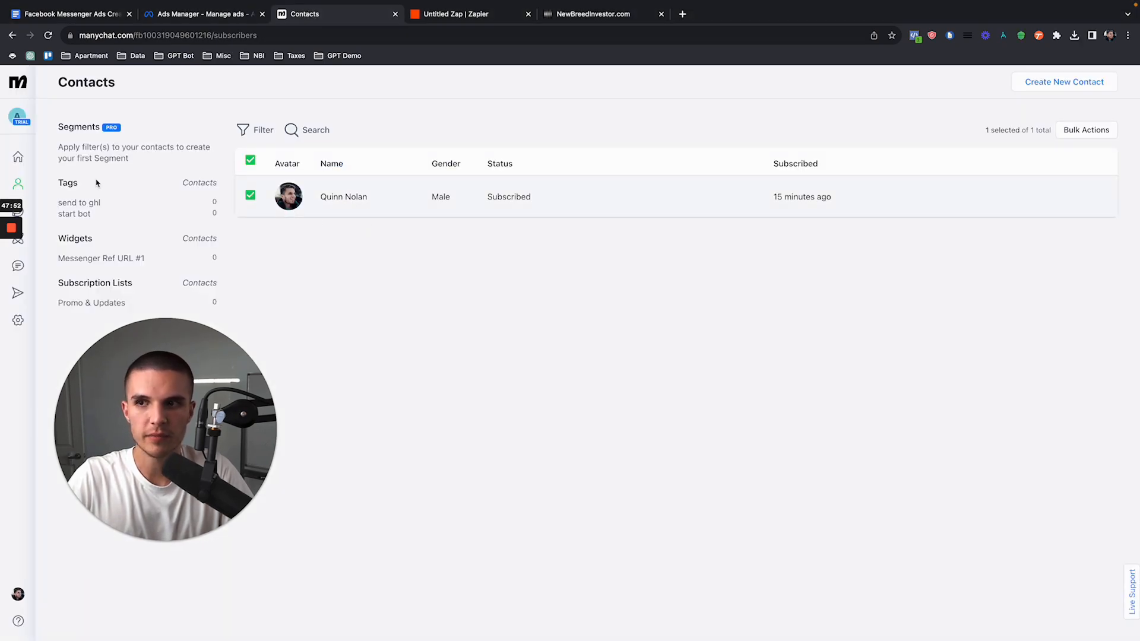
left_click(598, 17)
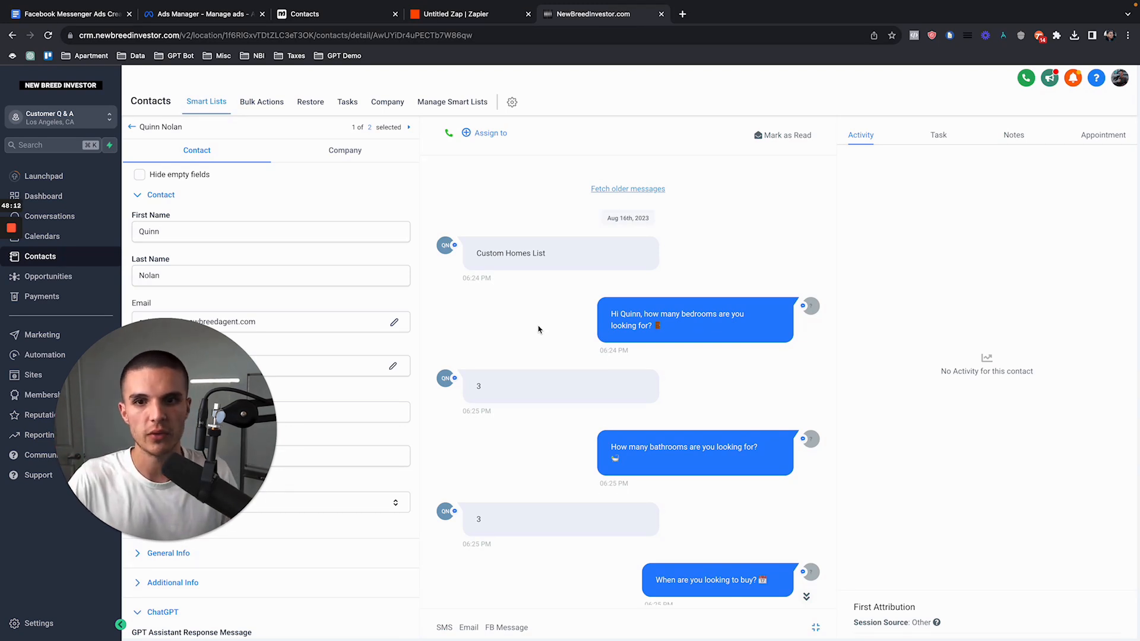
Step: Switch back to Zapier and reopen the field mapping of the Add/Update Contact action
left_click(433, 14)
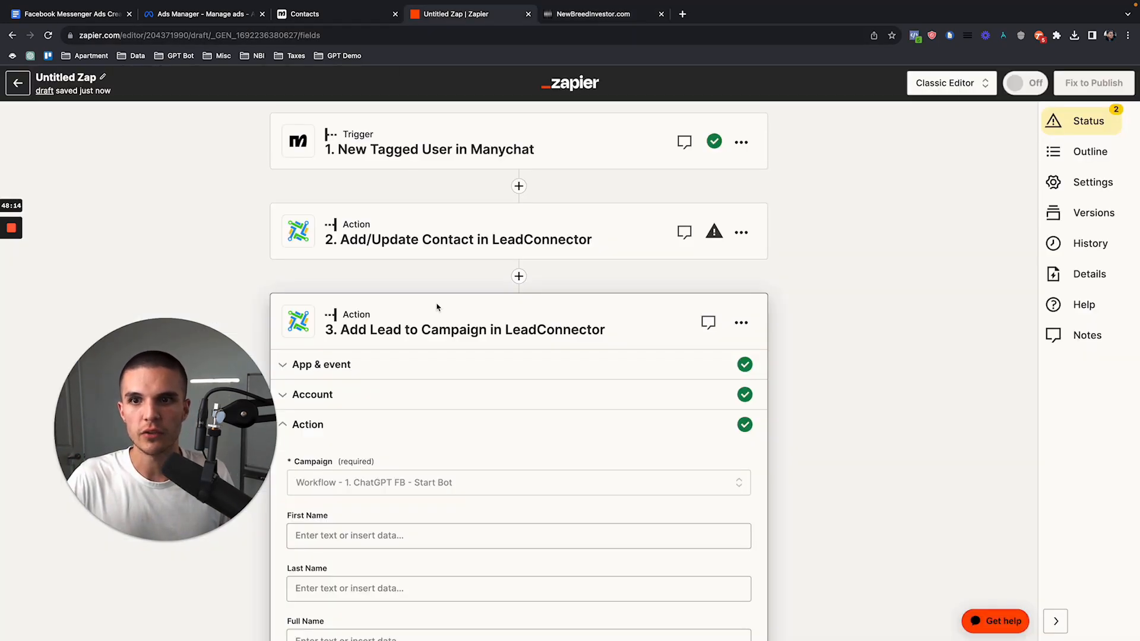
left_click(438, 248)
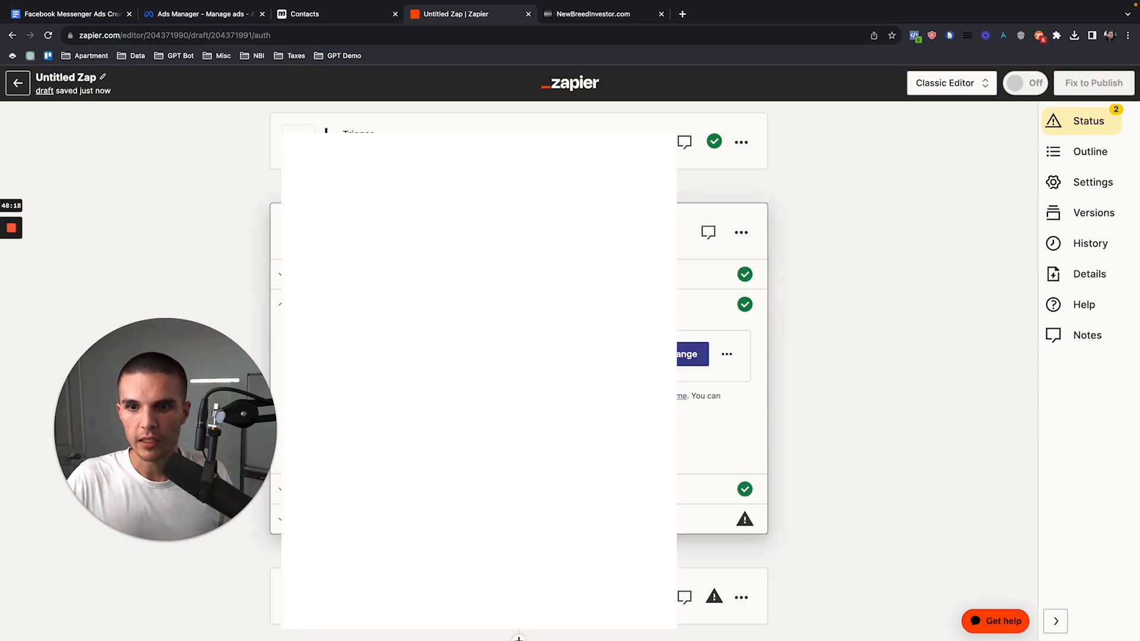
left_click(431, 491)
scroll(431, 497, "down", 16)
scroll(431, 496, "up", 3)
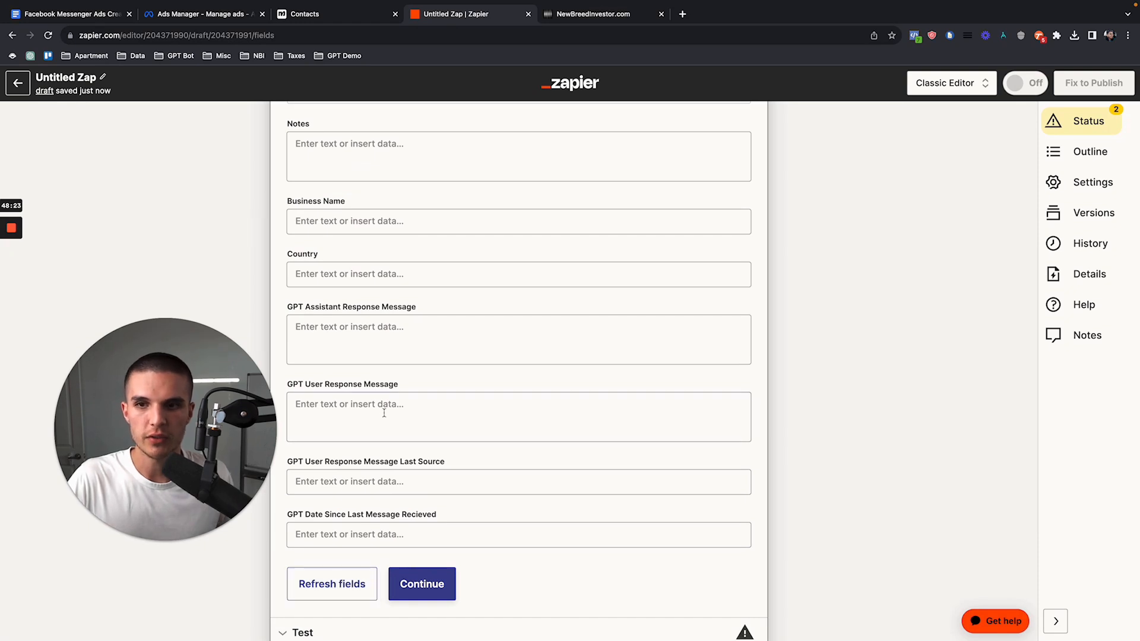
Step: Search the available data for "austin" and map Country to the custom field Template 1 Cities Interested In
left_click(331, 279)
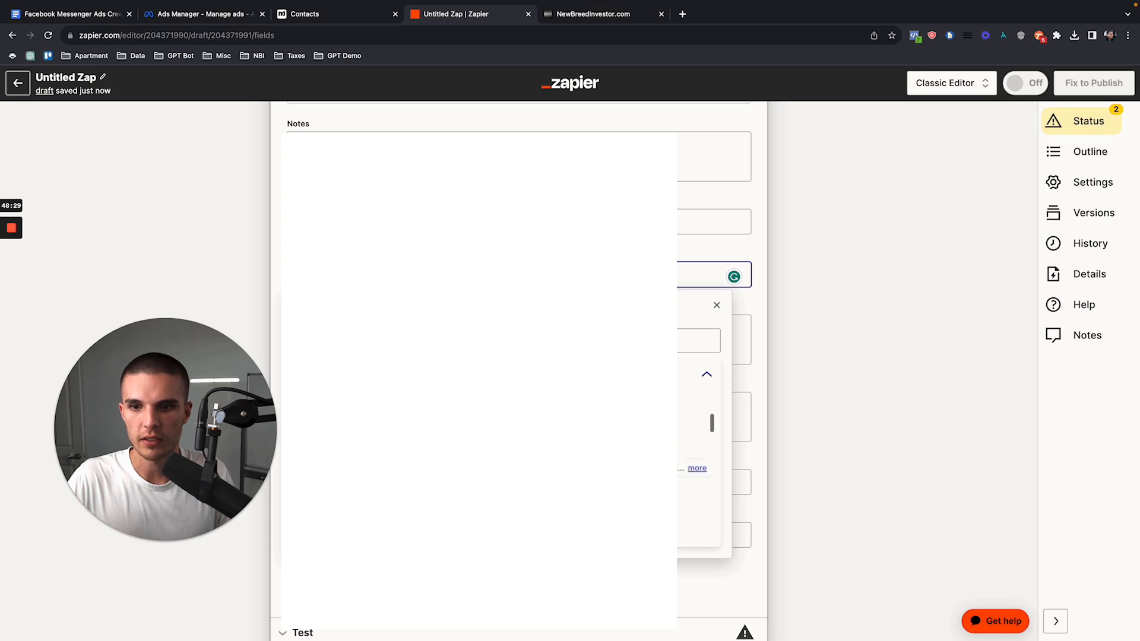
scroll(695, 458, "up", 5)
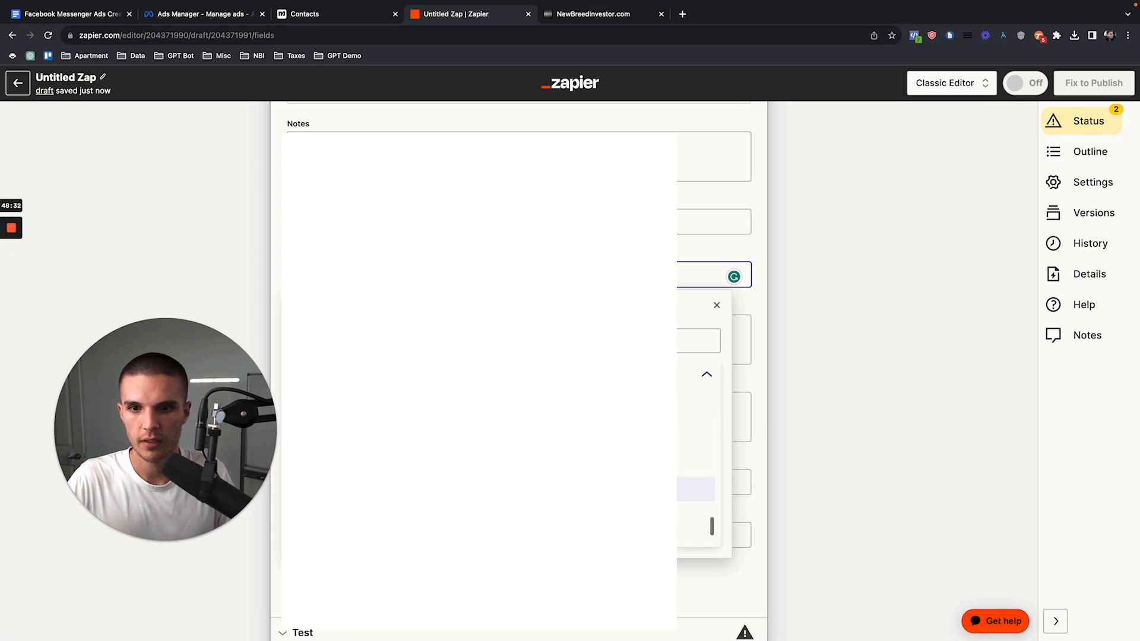
scroll(695, 457, "up", 3)
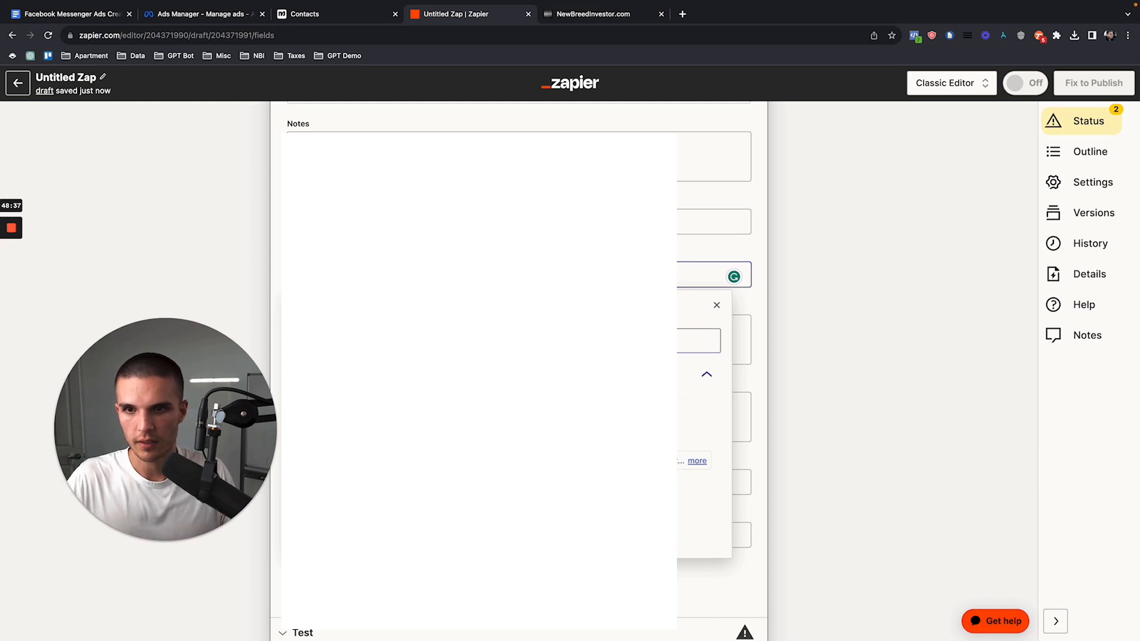
left_click(403, 340)
type("austin")
left_click(394, 402)
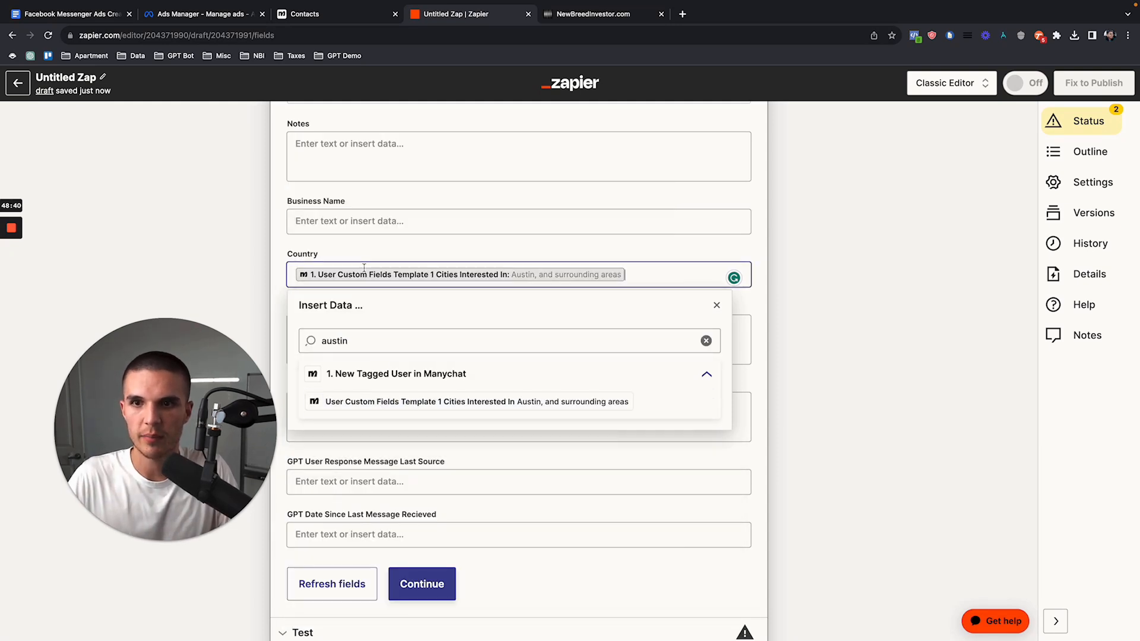
Step: Finish checking the Country mapping and open the Add Lead to Campaign in LeadConnector action
left_click_drag(288, 252, 339, 256)
scroll(392, 333, "down", 4)
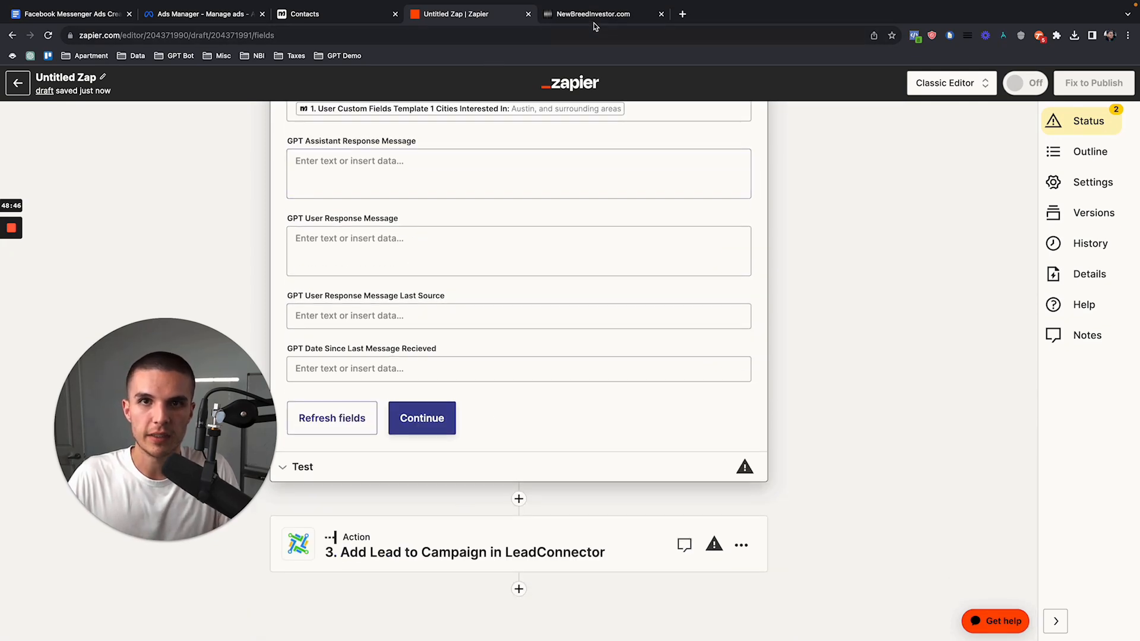
left_click(481, 543)
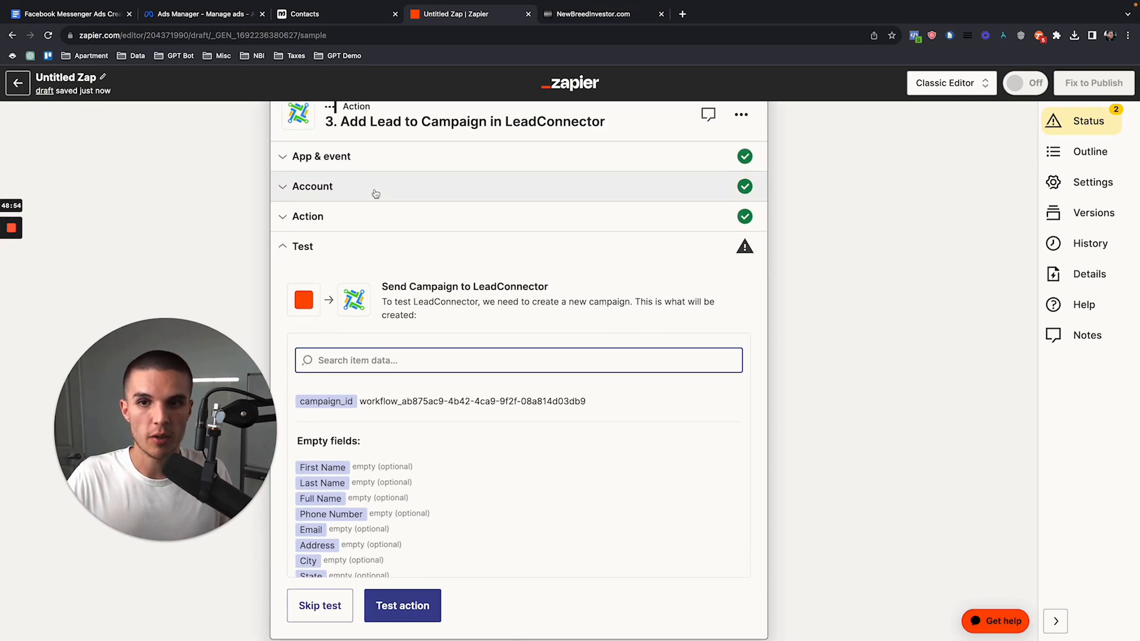
Step: Switch to the CRM and add the open contact to the ChatGPT FB - Start Bot workflow under its Campaigns / Workflows
left_click(594, 14)
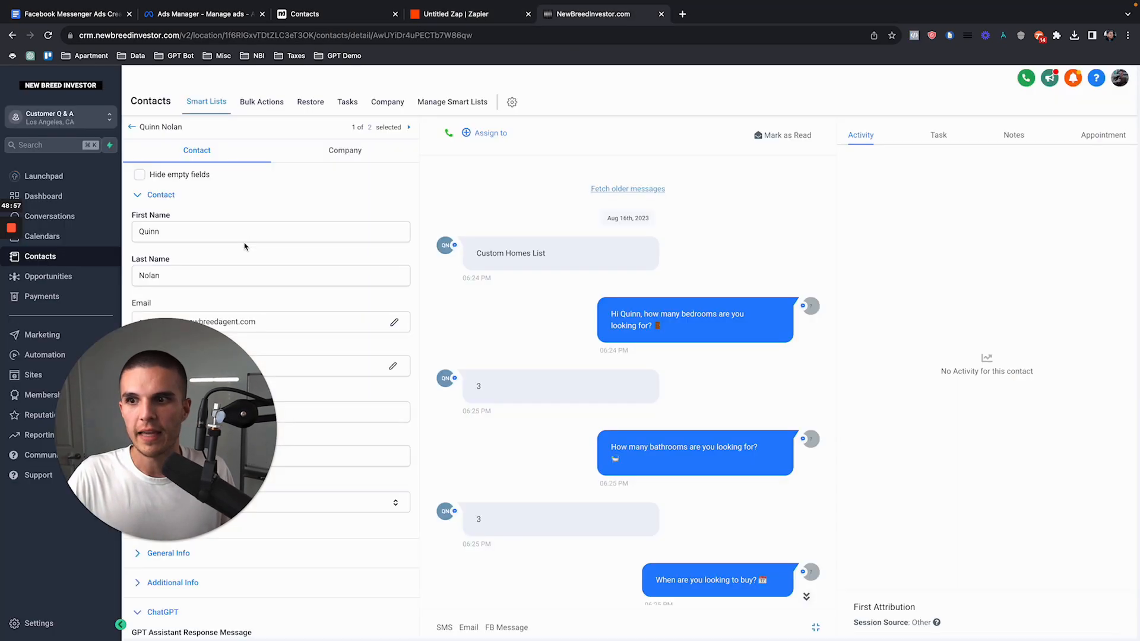
scroll(210, 459, "down", 6)
scroll(210, 458, "down", 4)
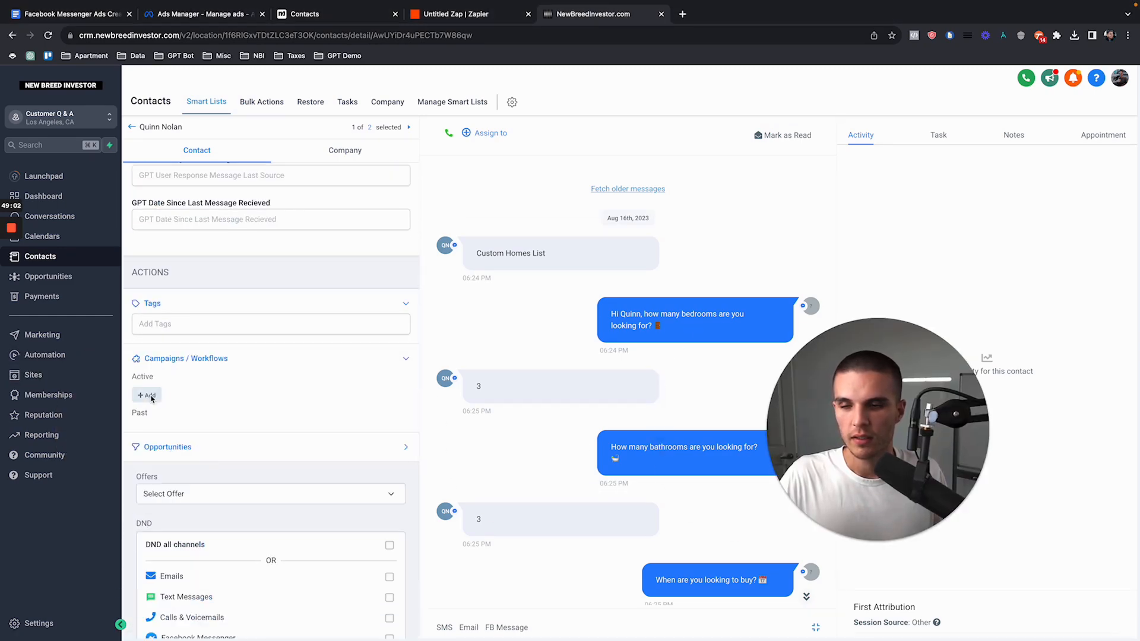
left_click(146, 395)
left_click(524, 154)
left_click(511, 173)
left_click(712, 255)
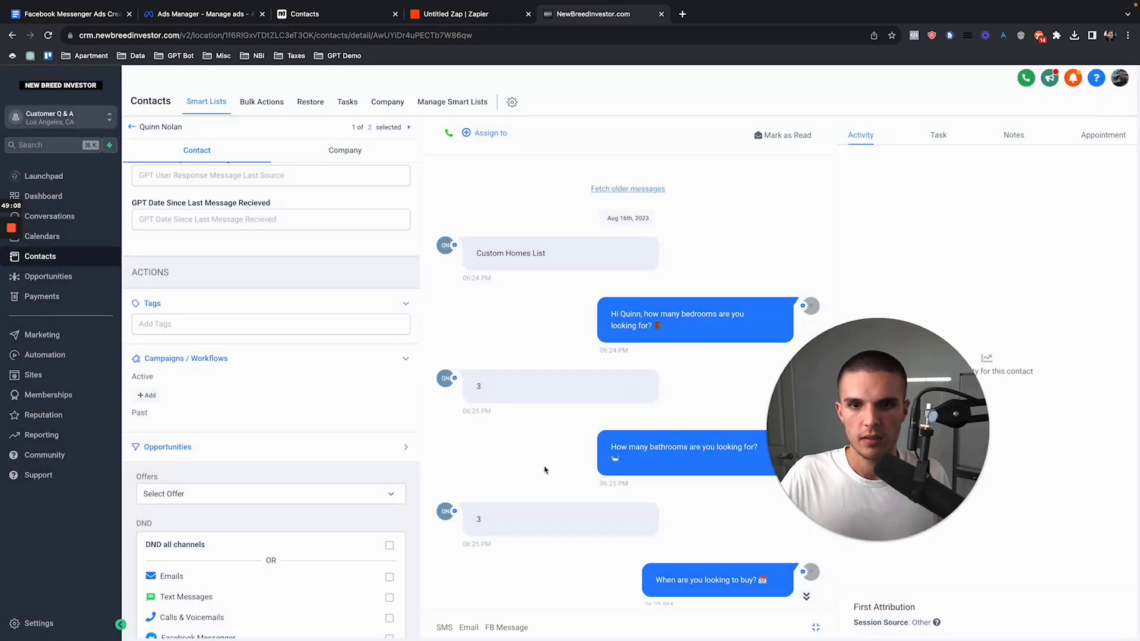
Step: Open the workflow "4. ChatGPT FB - GPT Master" in the ChatGPT FB folder and examine its Customer Replied and Contact Changed branches
left_click(66, 355)
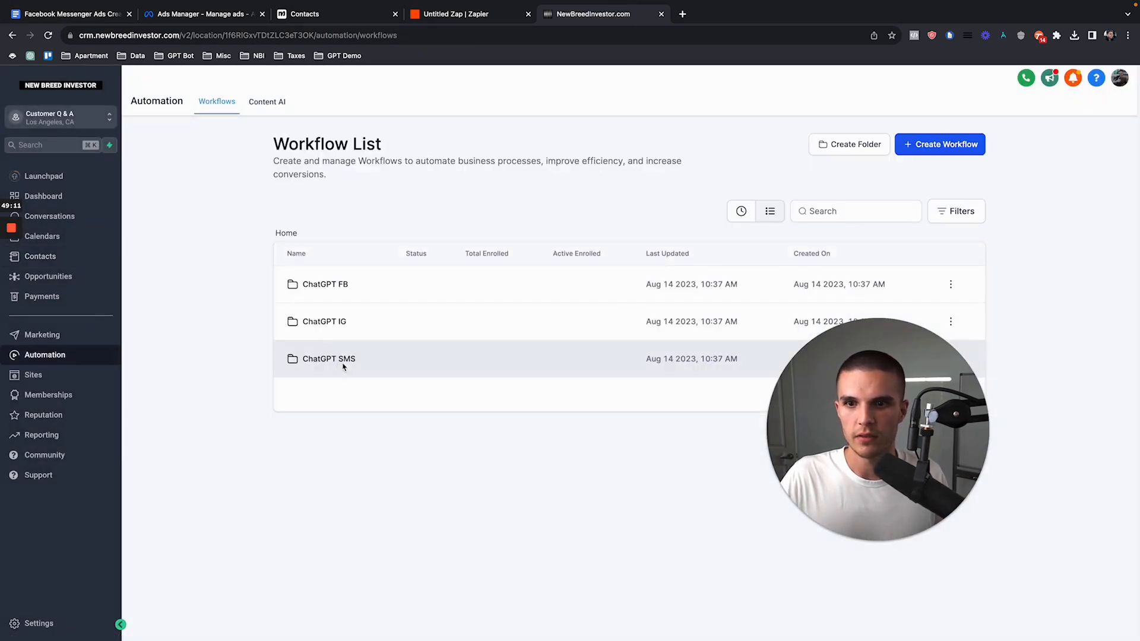
left_click(333, 281)
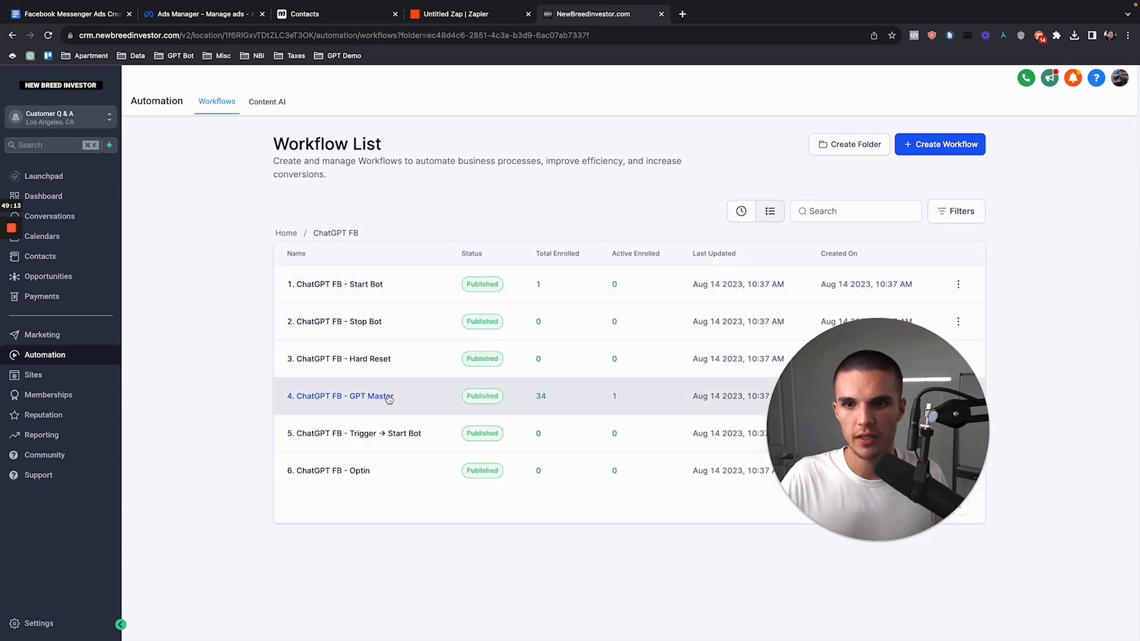
left_click(387, 396)
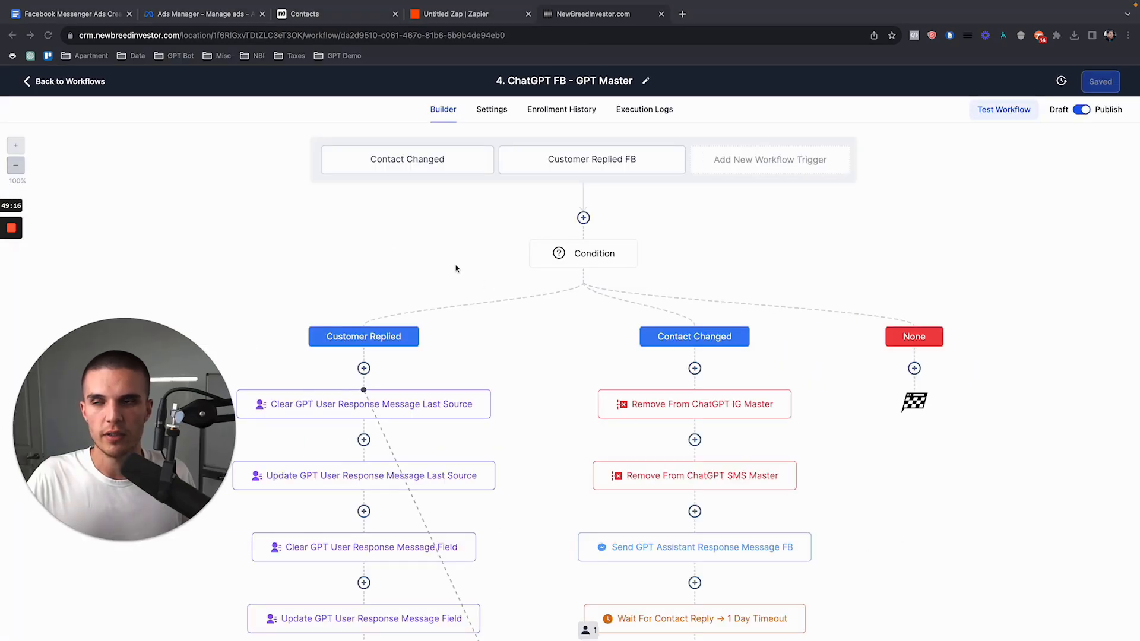
scroll(678, 440, "down", 1)
scroll(678, 440, "down", 5)
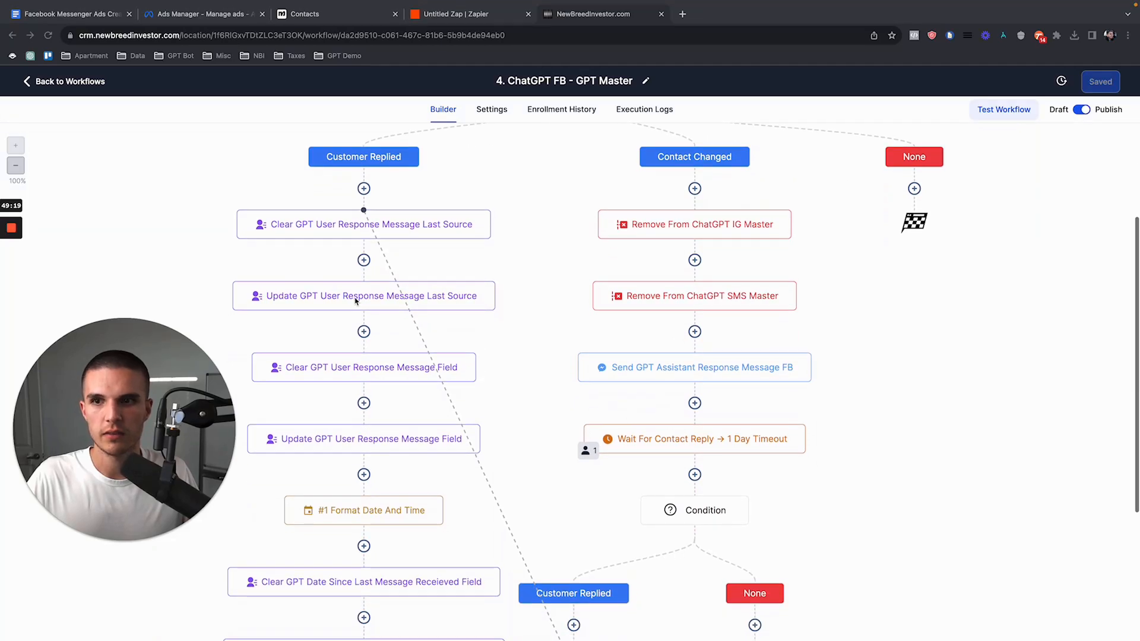
Step: Switch to Facebook, reply "hello how are you" in the ABC Cash Offers chat and read the bot's answer
mouse_move(16, 220)
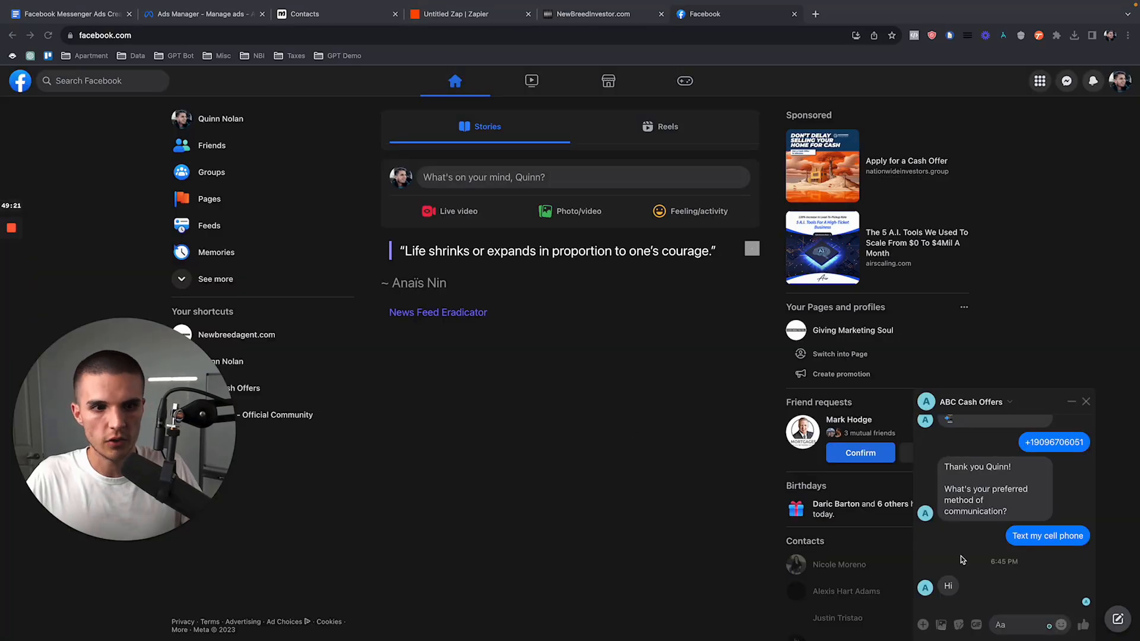
left_click(949, 587)
double_click(950, 587)
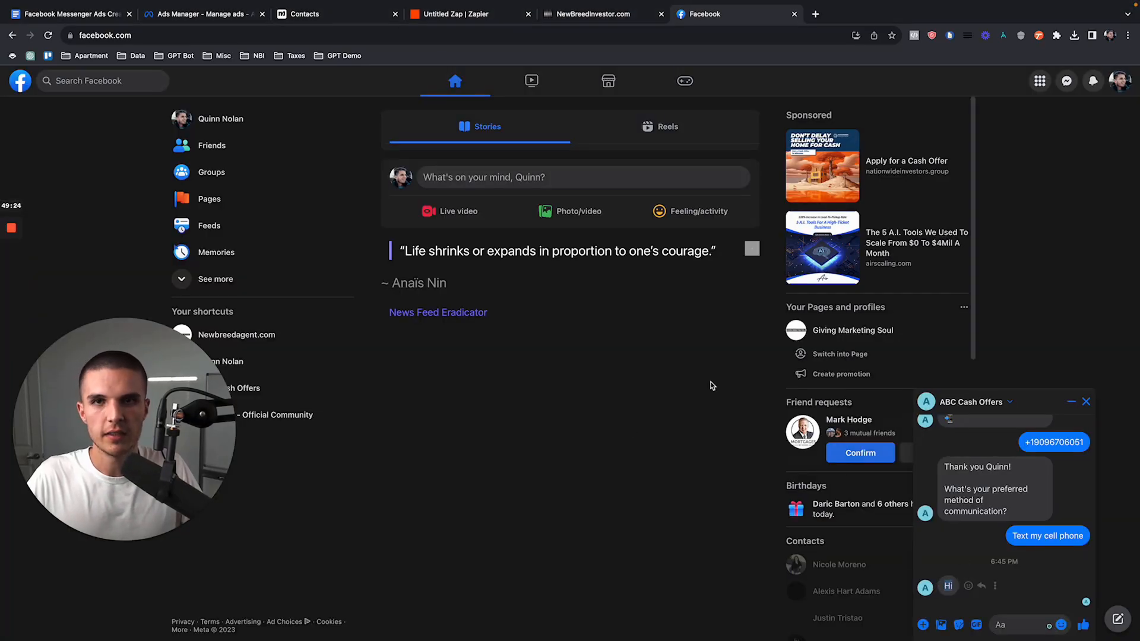
left_click(1025, 623)
type("hell")
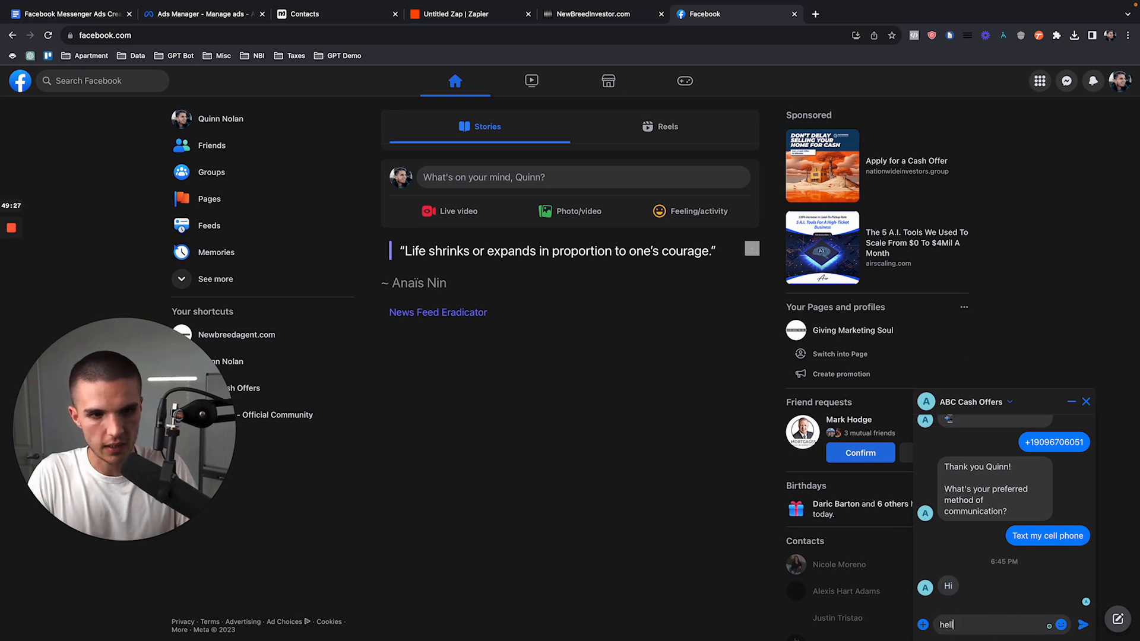
type("o how are you")
key("Return")
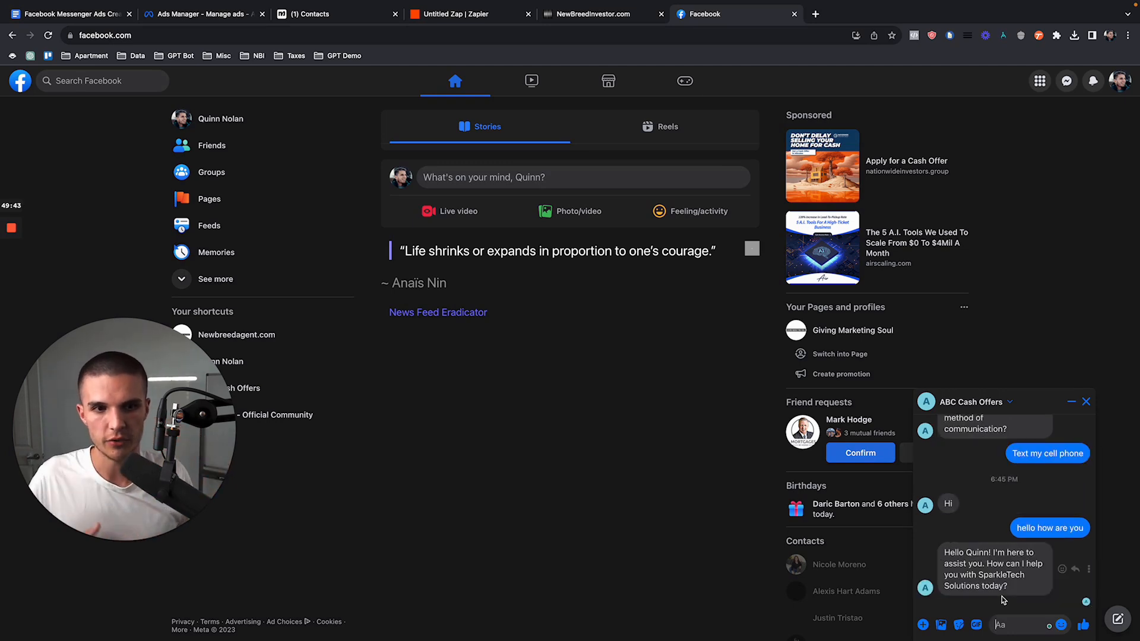
triple_click(1017, 594)
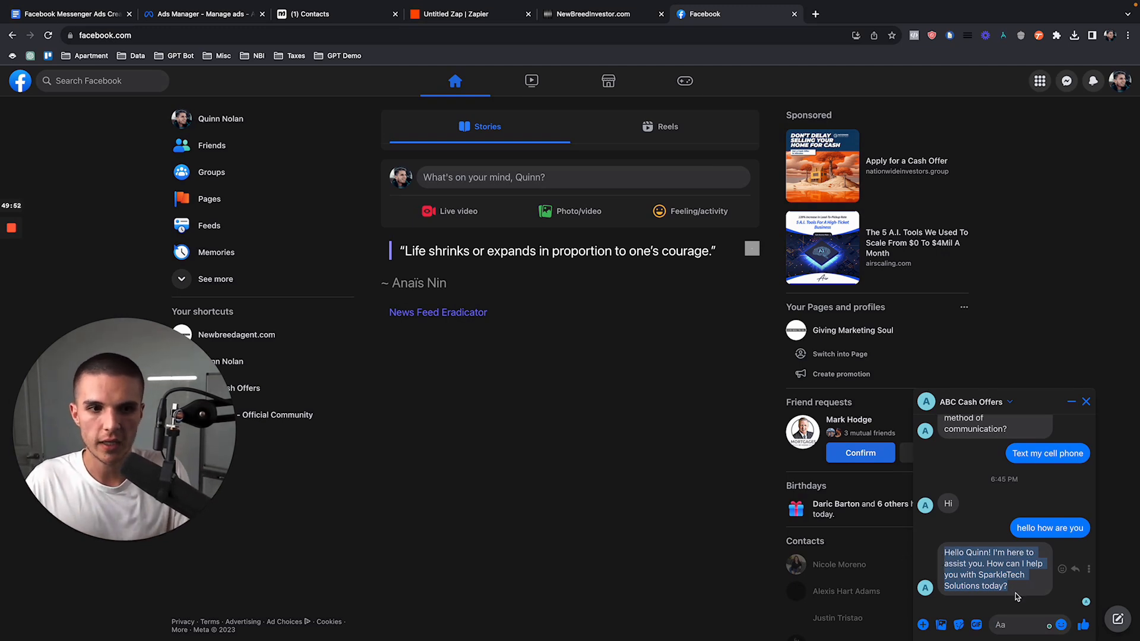
left_click(1003, 586)
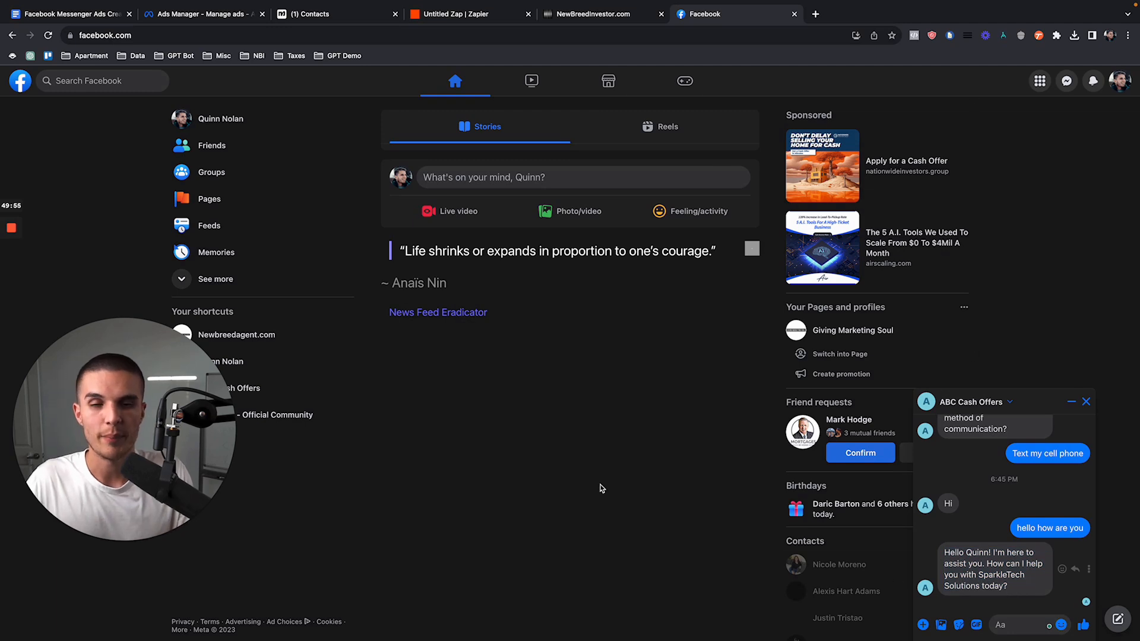